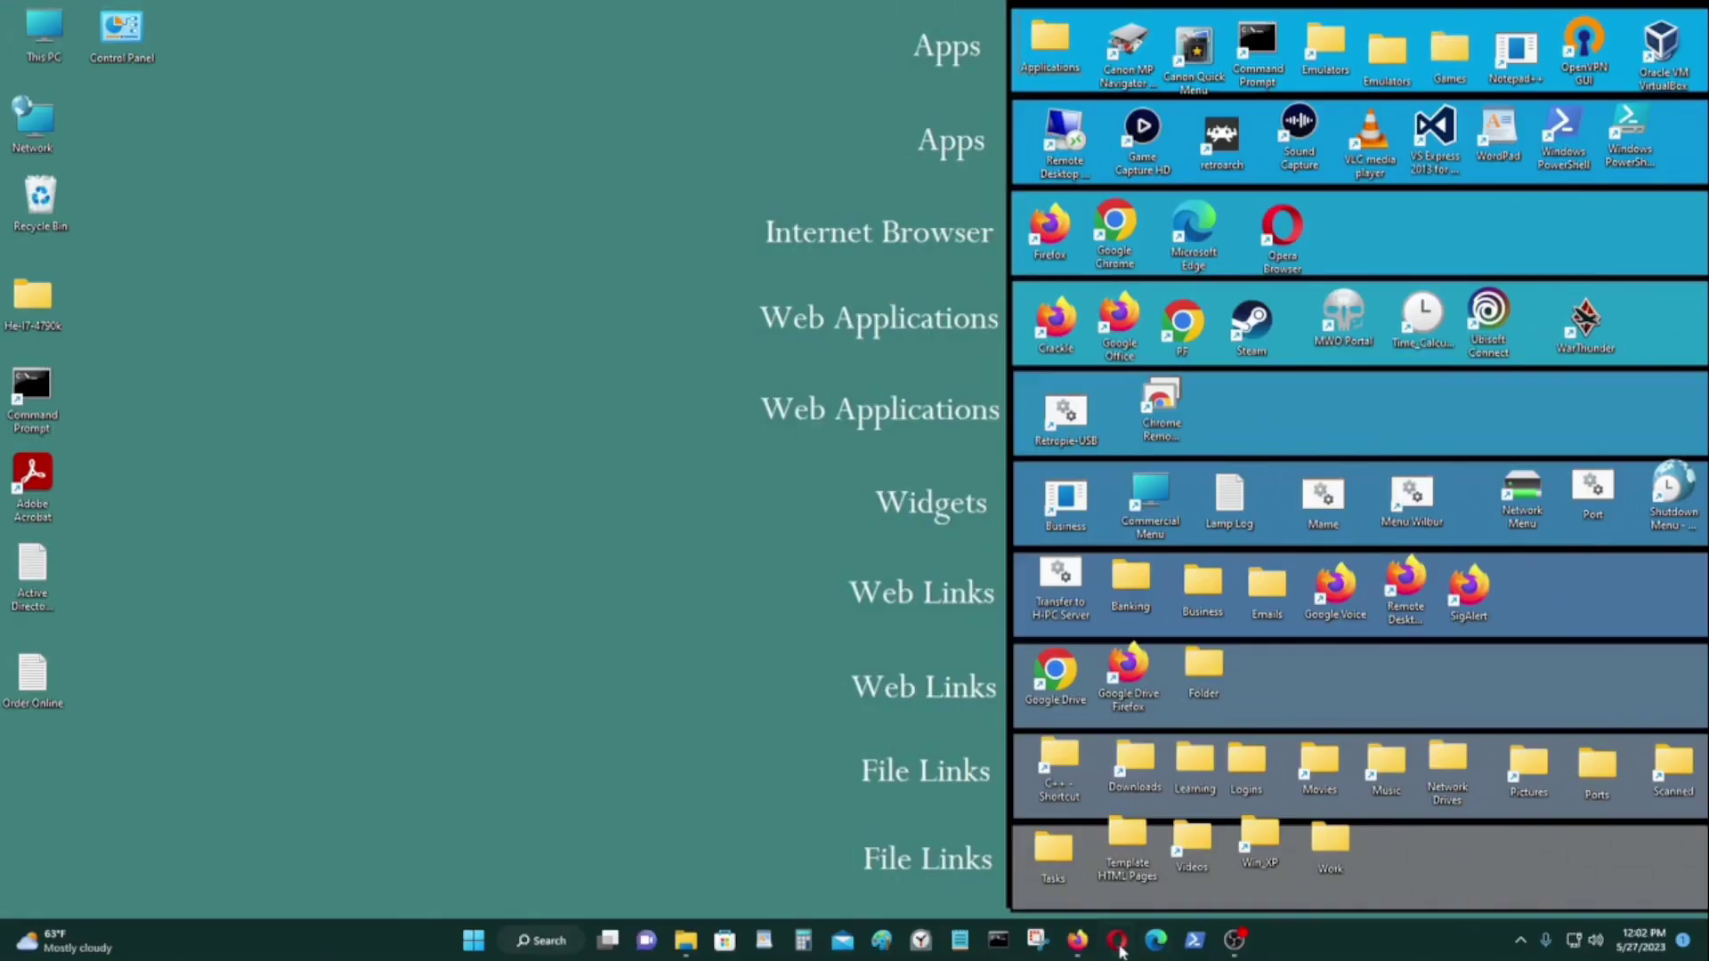
# Open Firefox on the WinImage download page at winimage.com/download.htm
pyautogui.click(1077, 939)
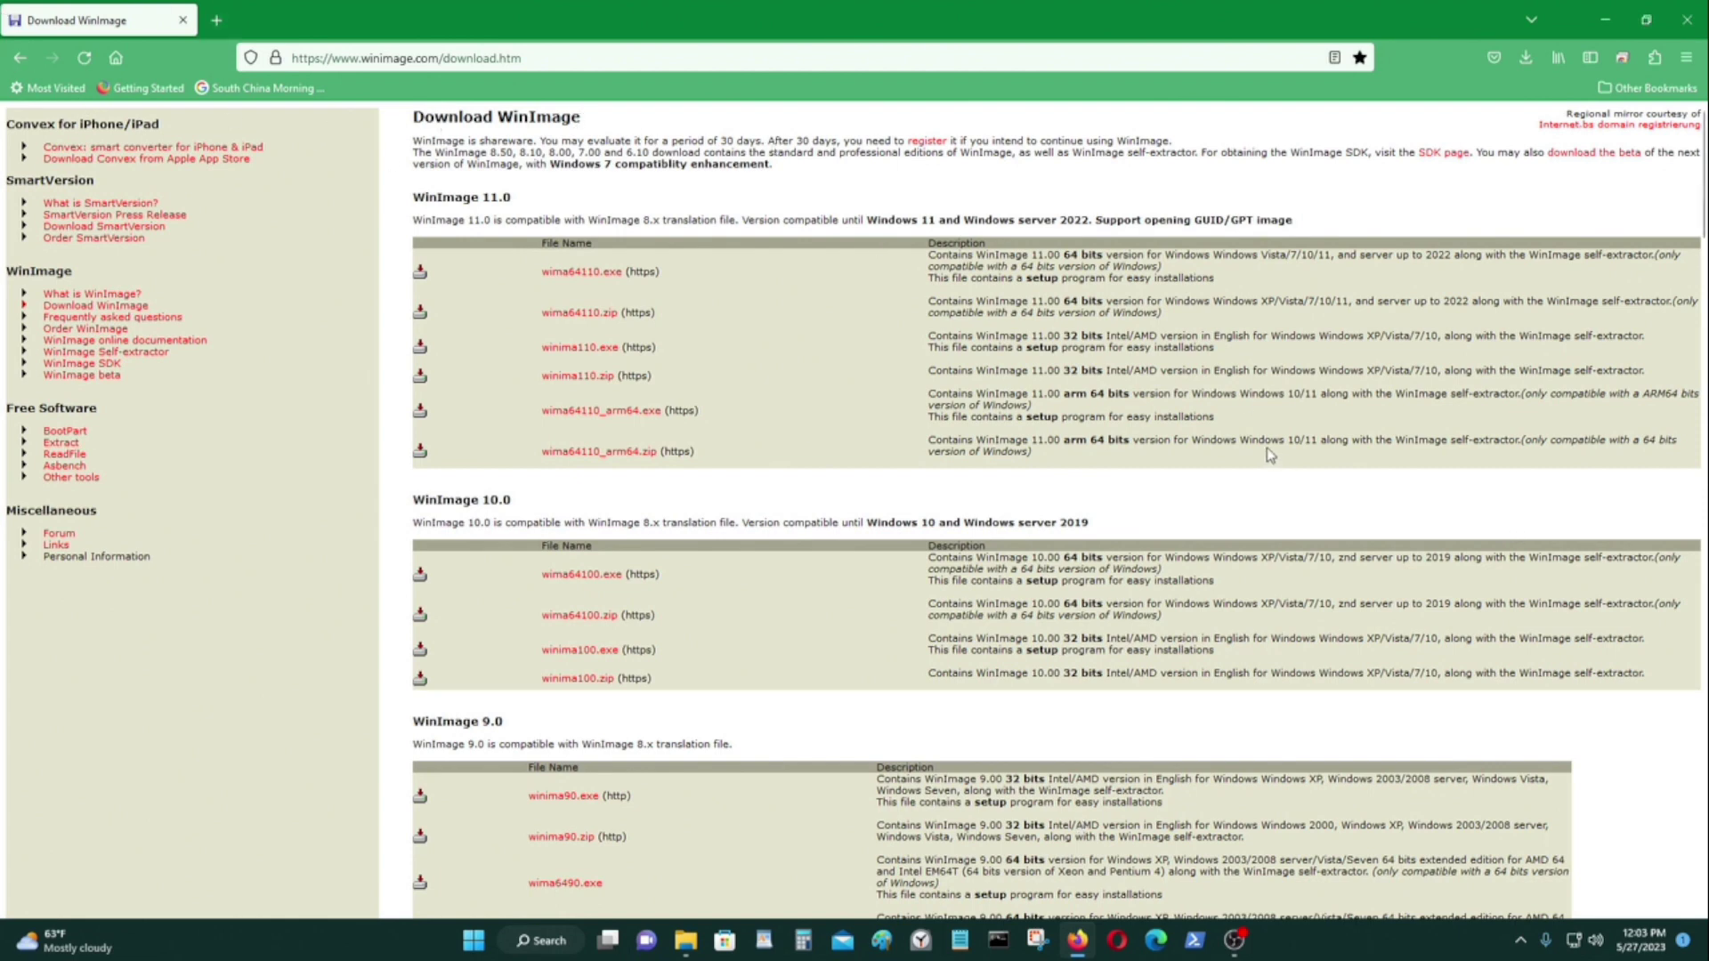
pyautogui.scroll(-2, 1270, 454)
pyautogui.scroll(2, 1266, 457)
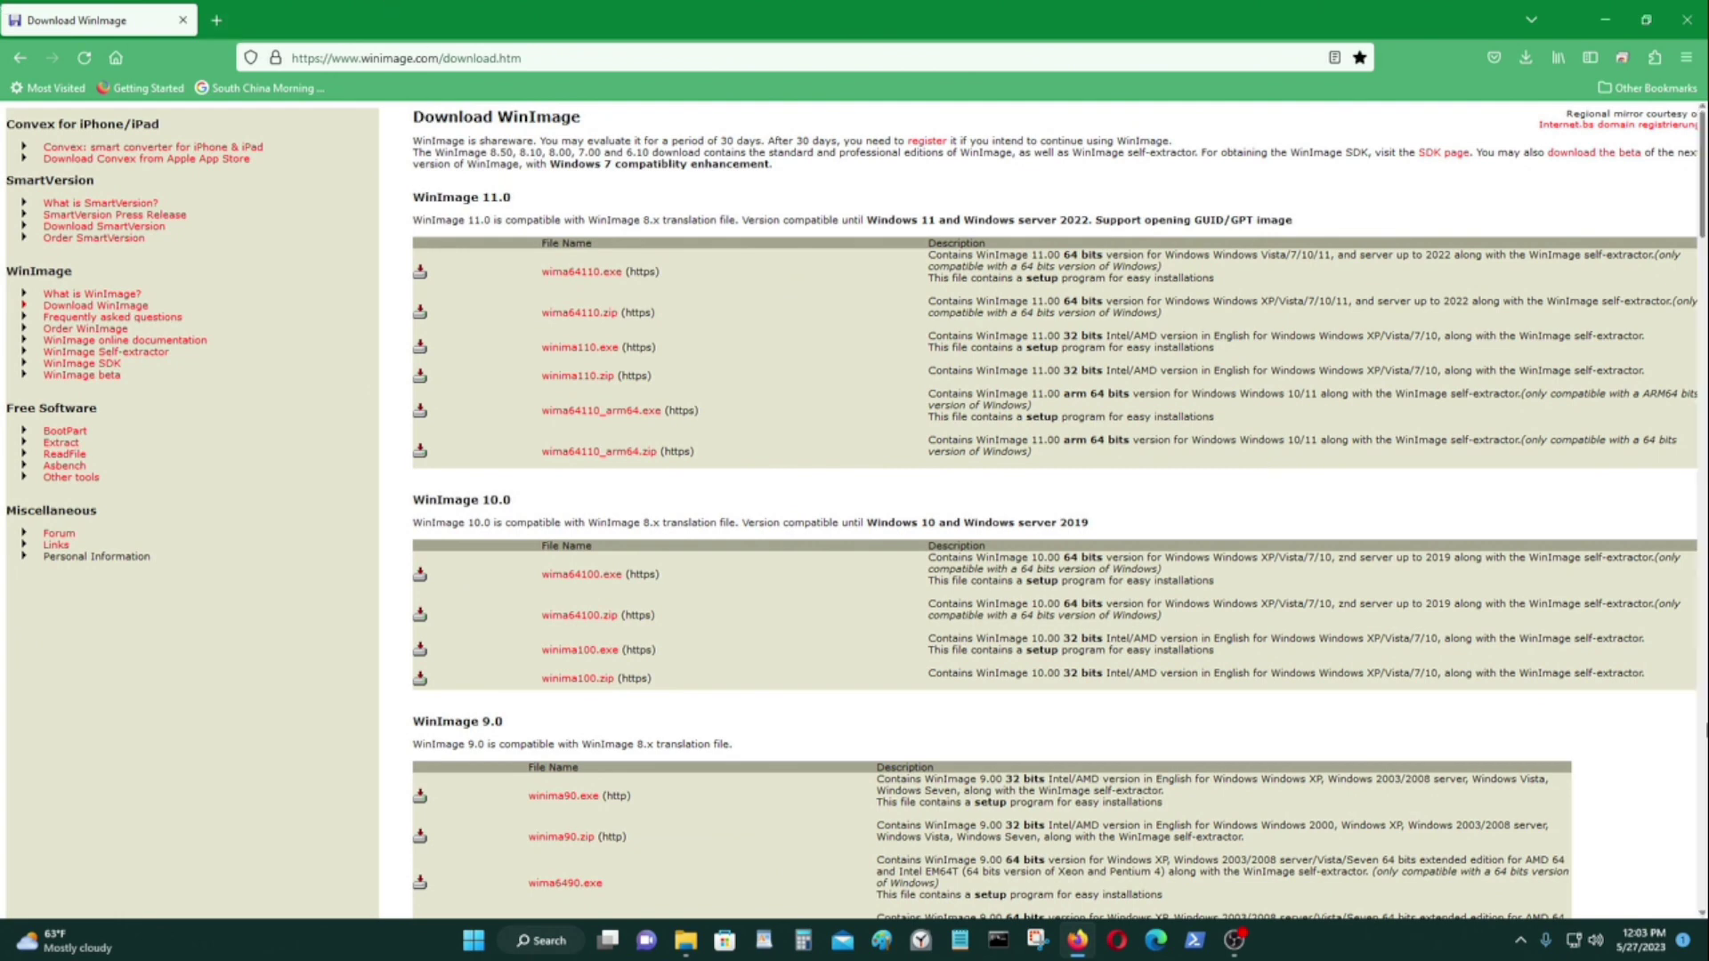
pyautogui.scroll(-20, 1240, 557)
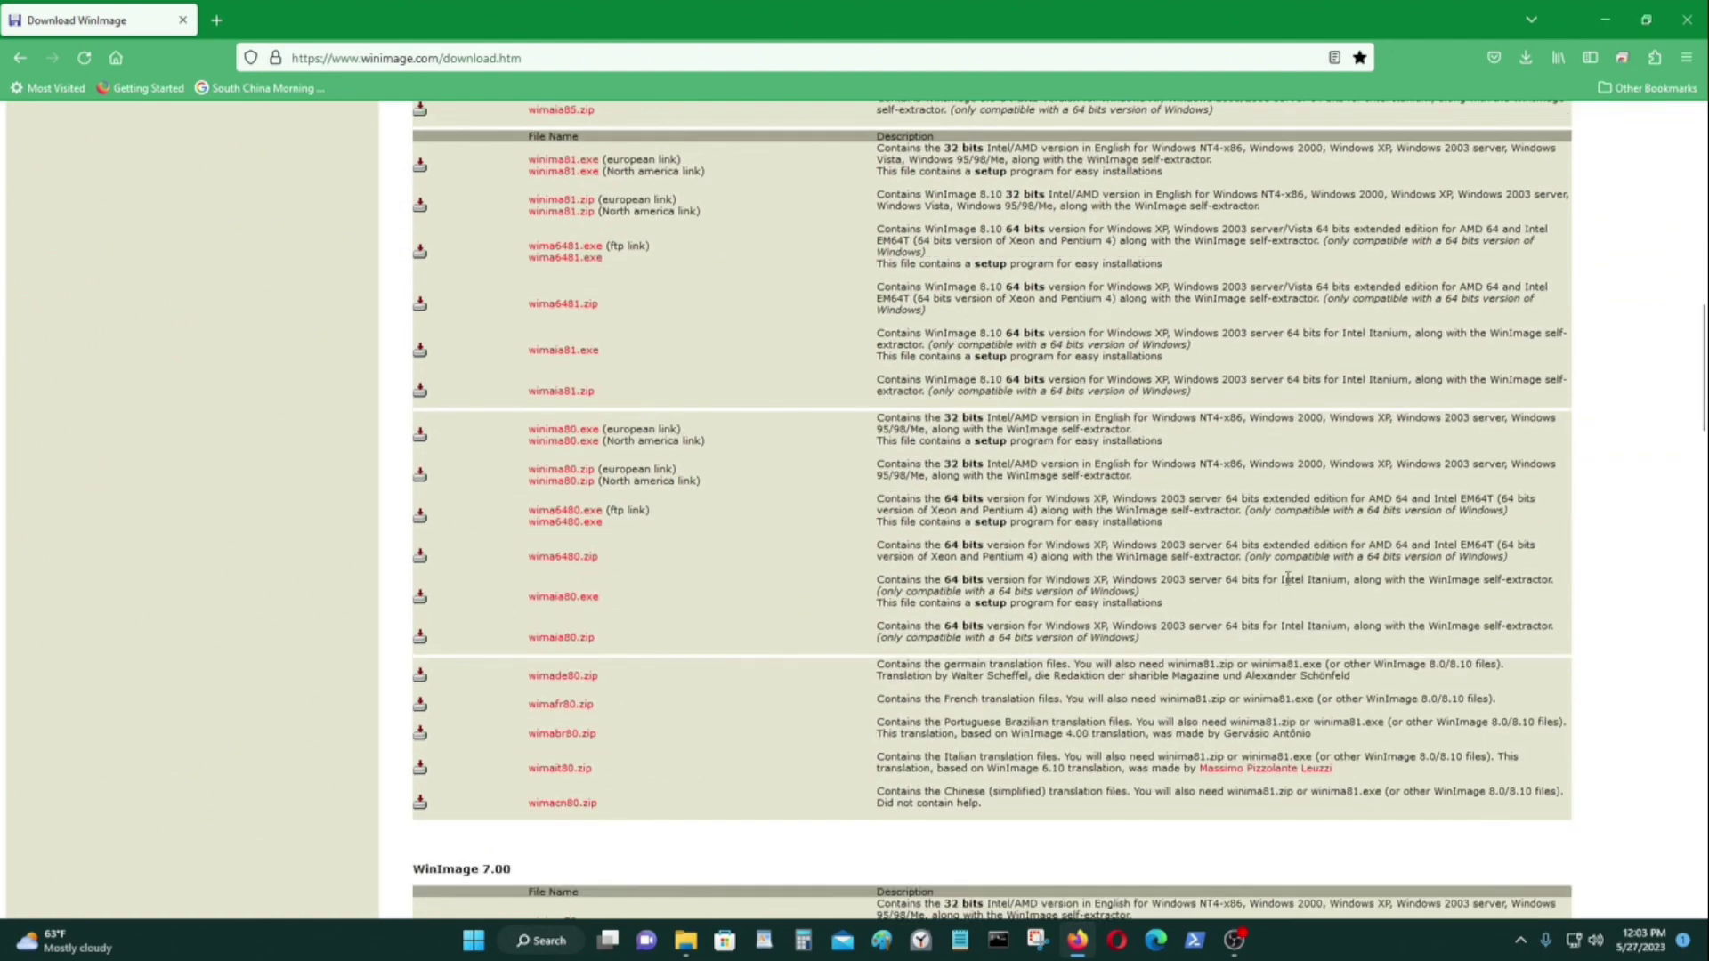
pyautogui.scroll(20, 1305, 557)
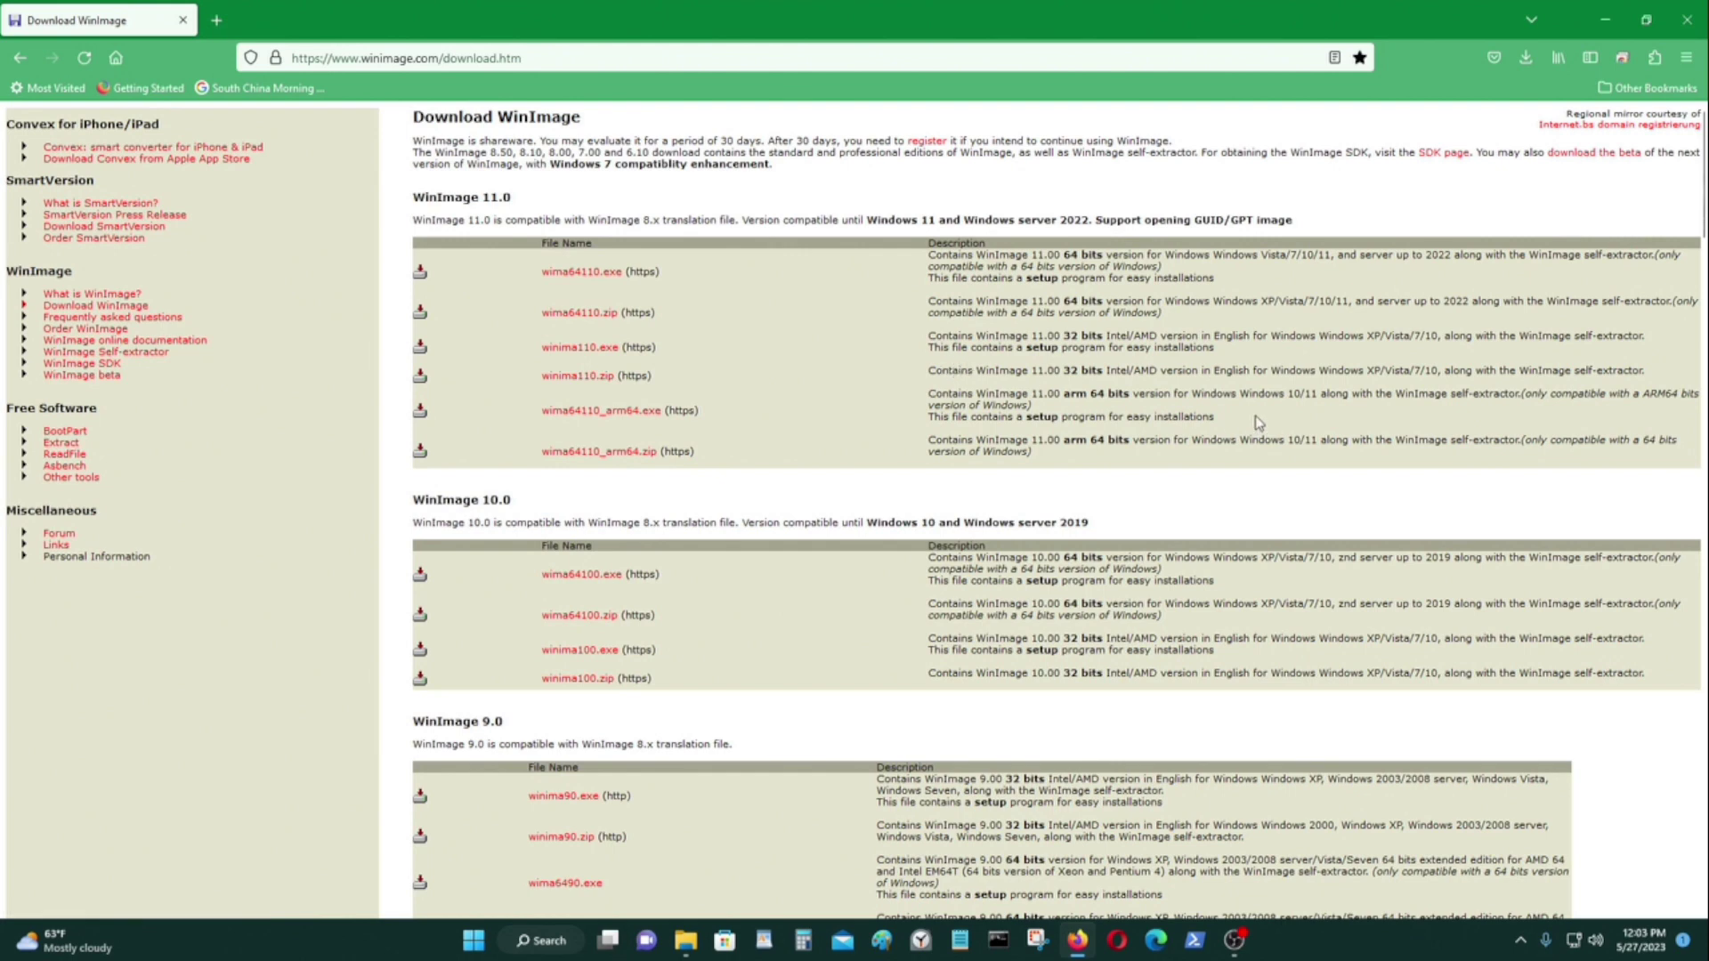
pyautogui.scroll(-1, 1269, 404)
pyautogui.scroll(1, 1276, 395)
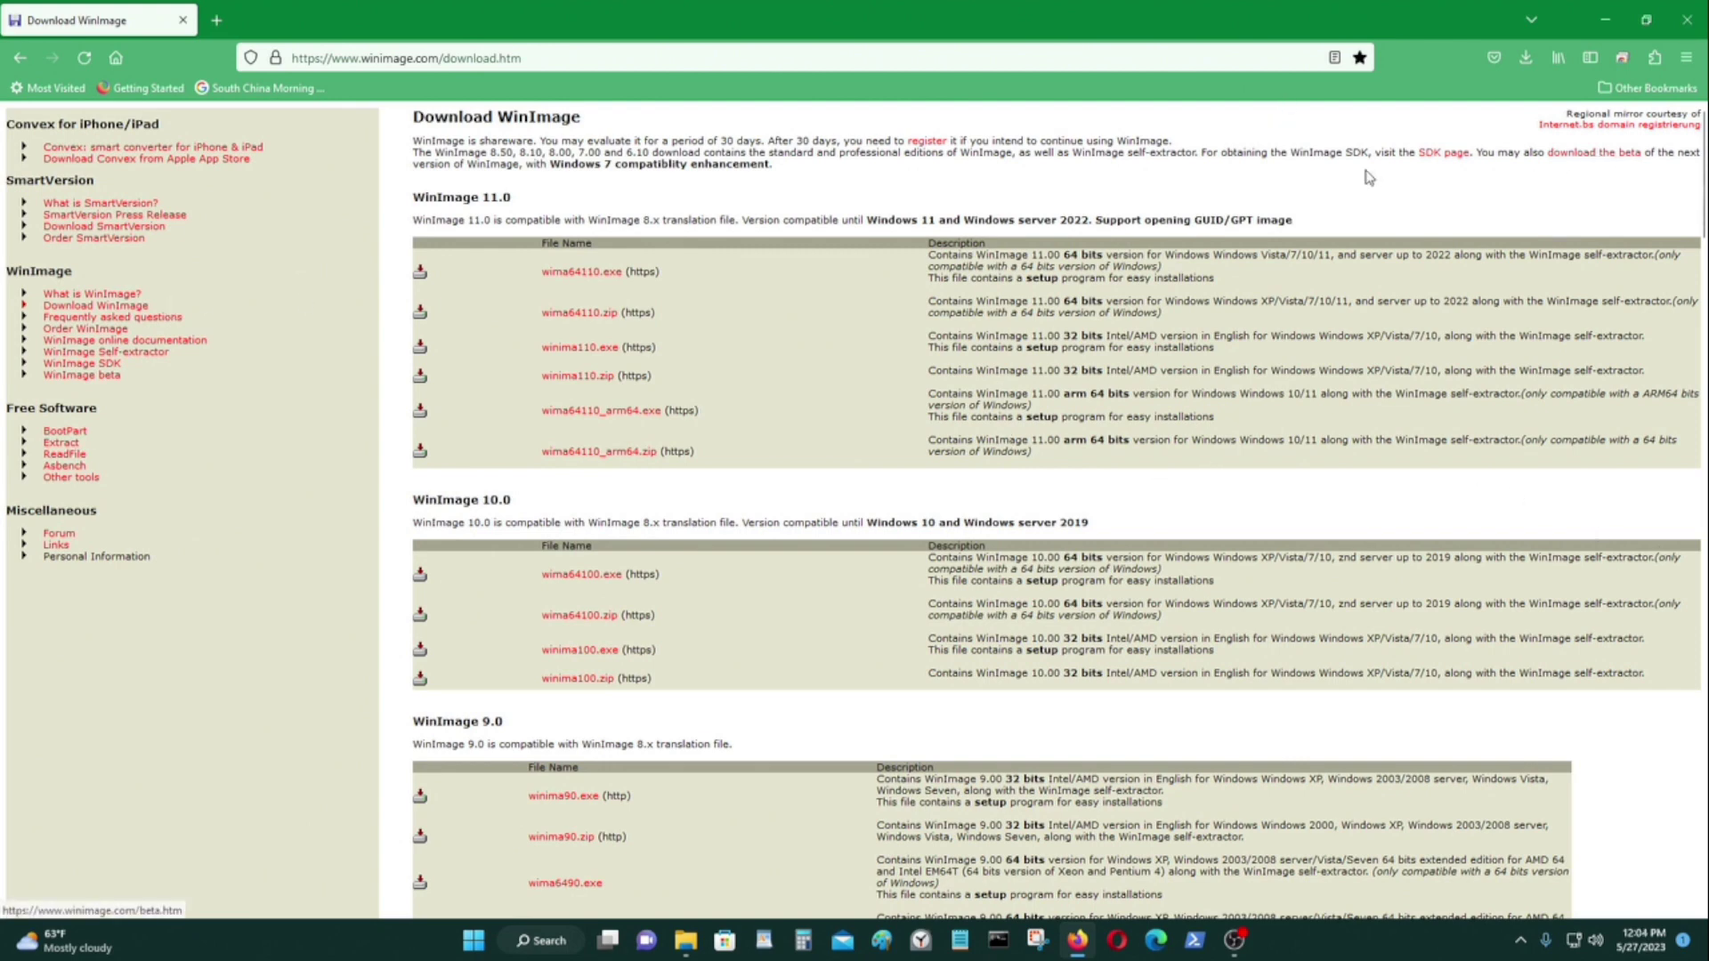
pyautogui.scroll(-20, 724, 450)
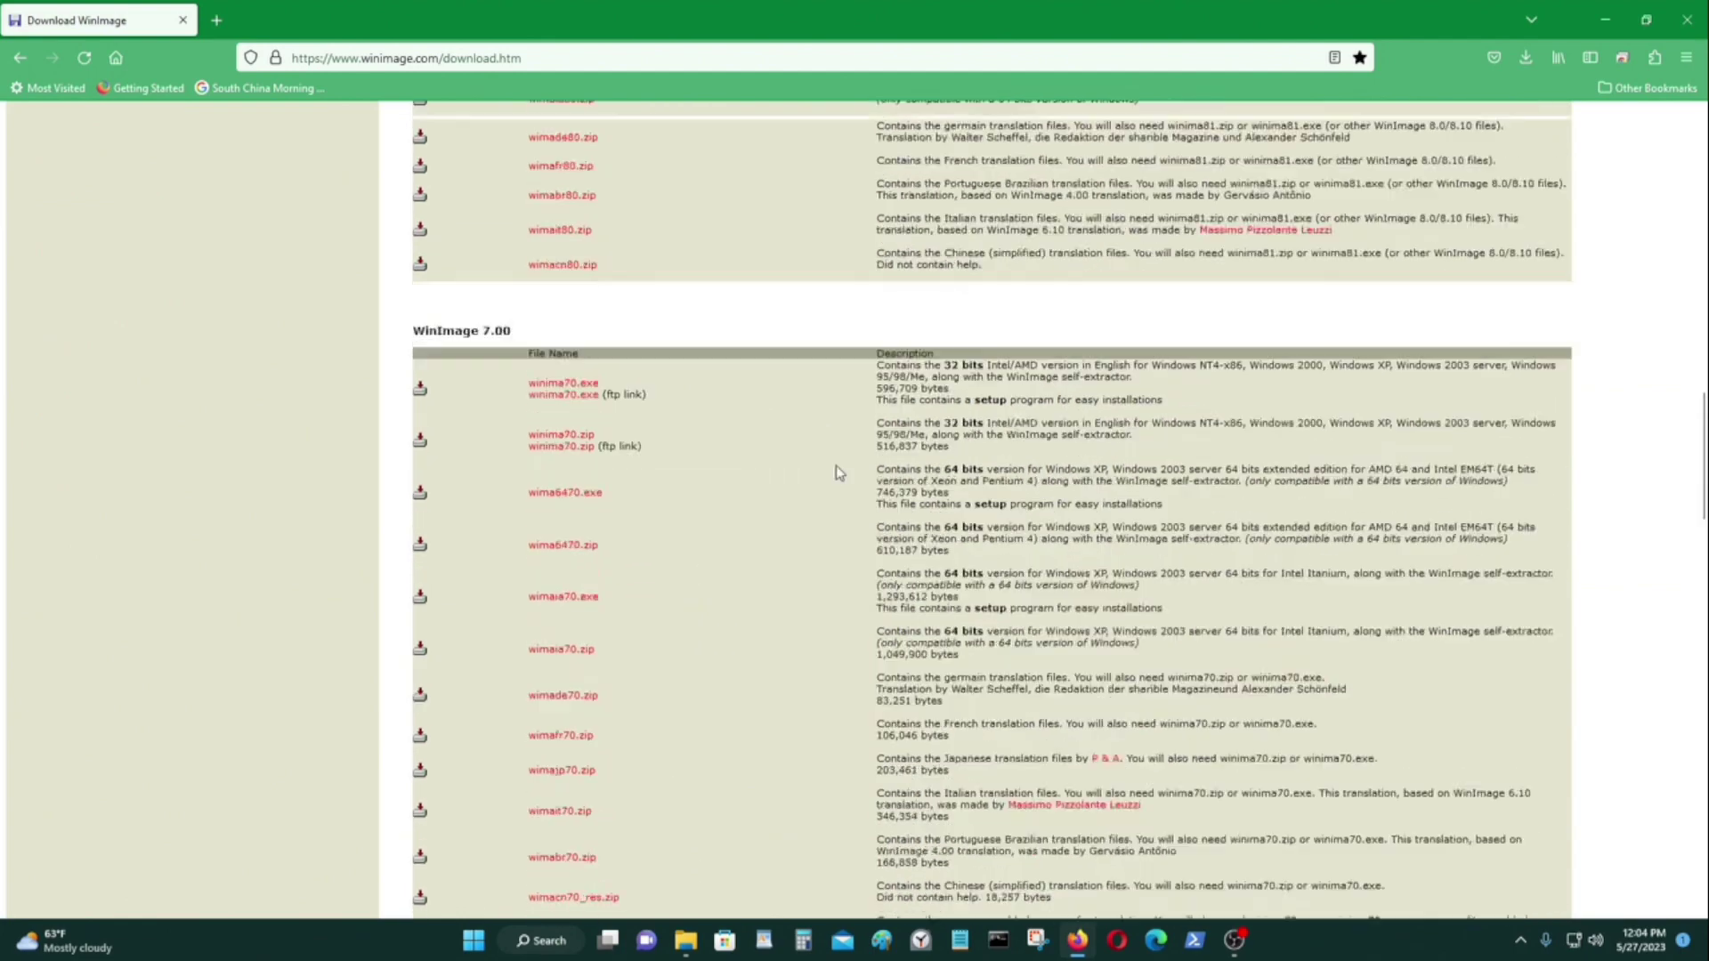
pyautogui.scroll(20, 837, 473)
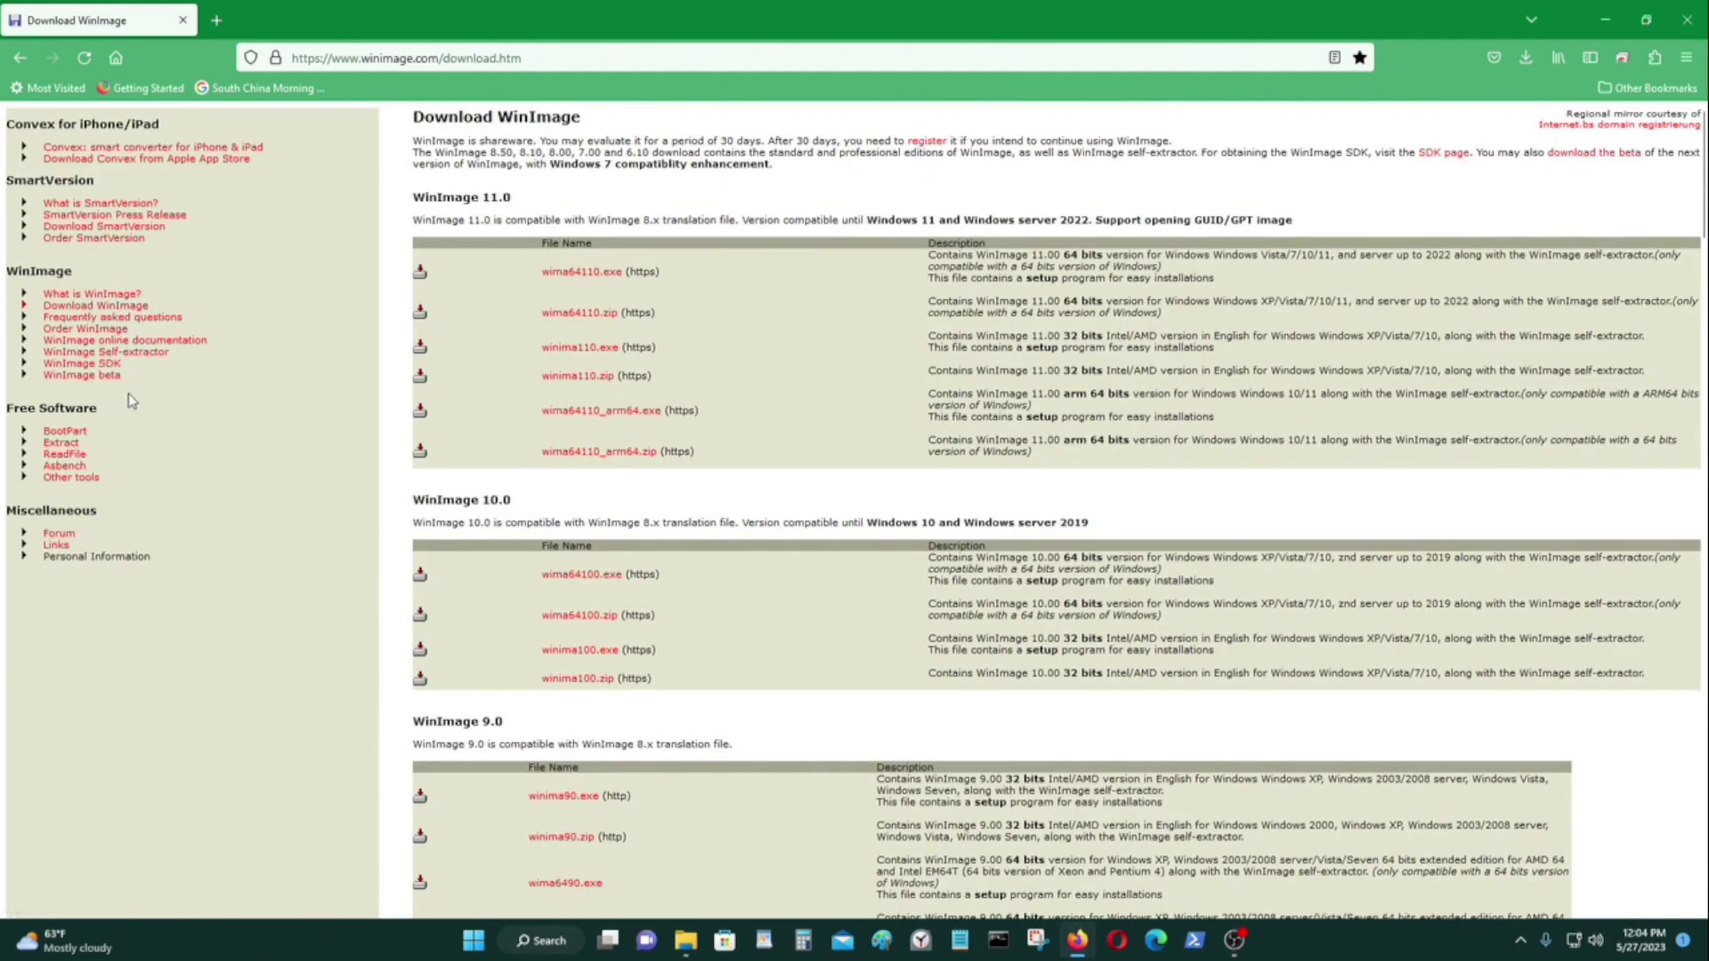
pyautogui.click(100, 329)
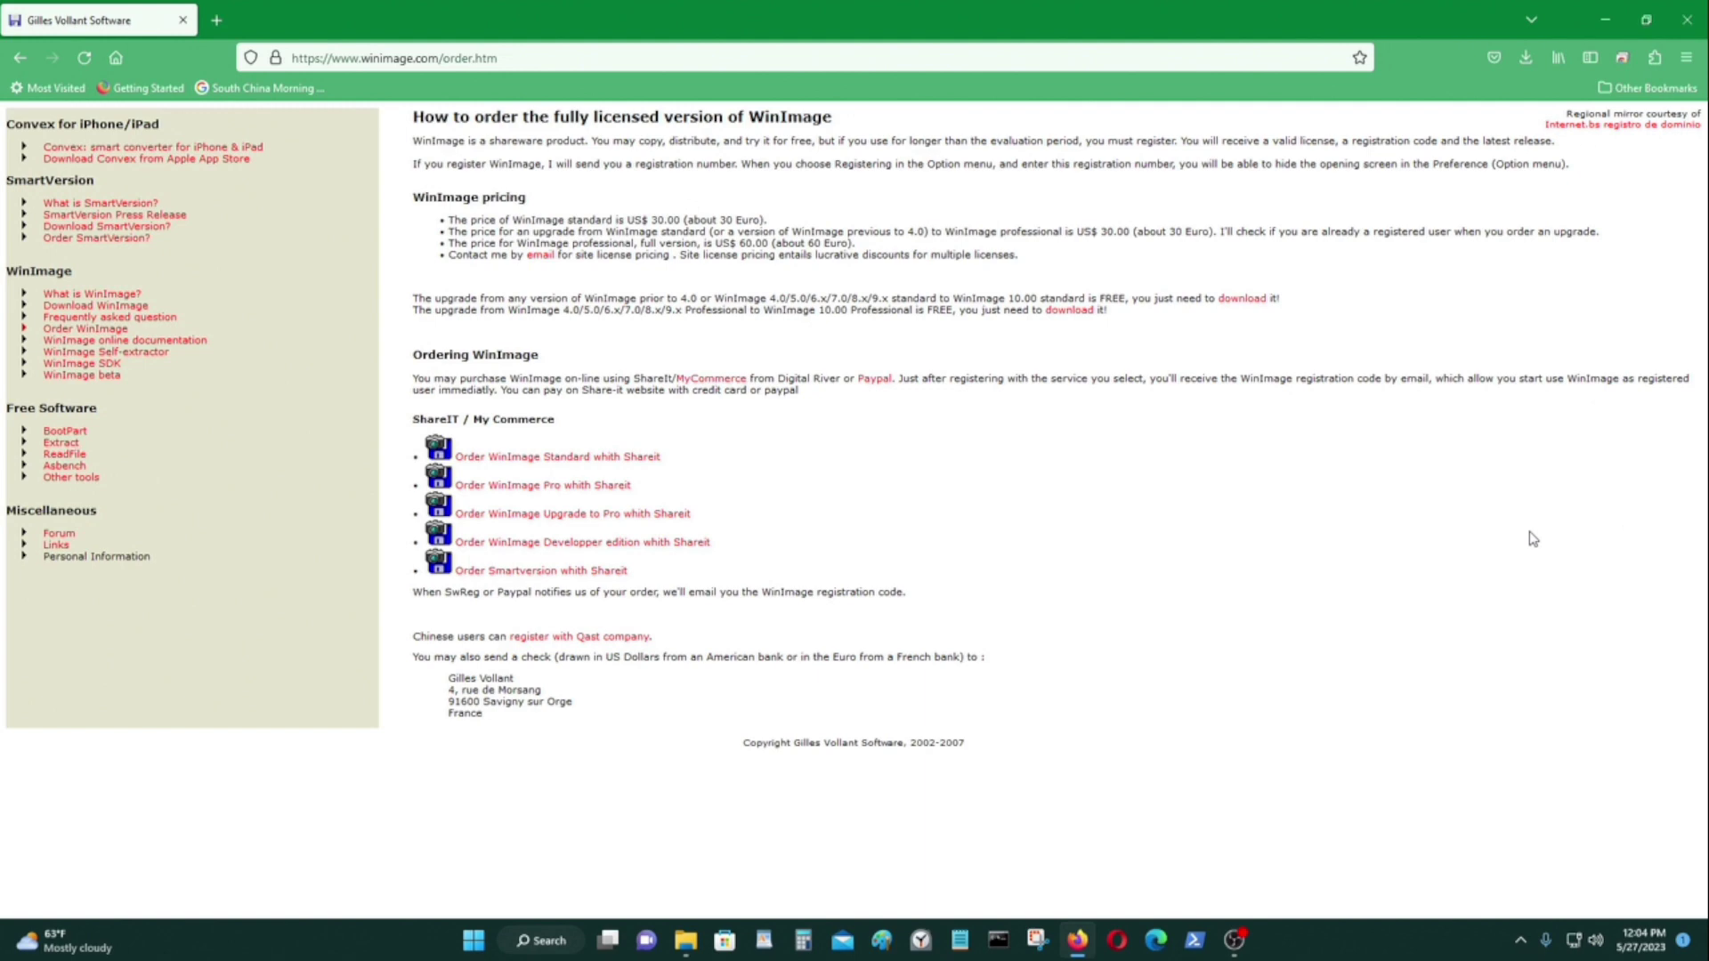
pyautogui.click(19, 57)
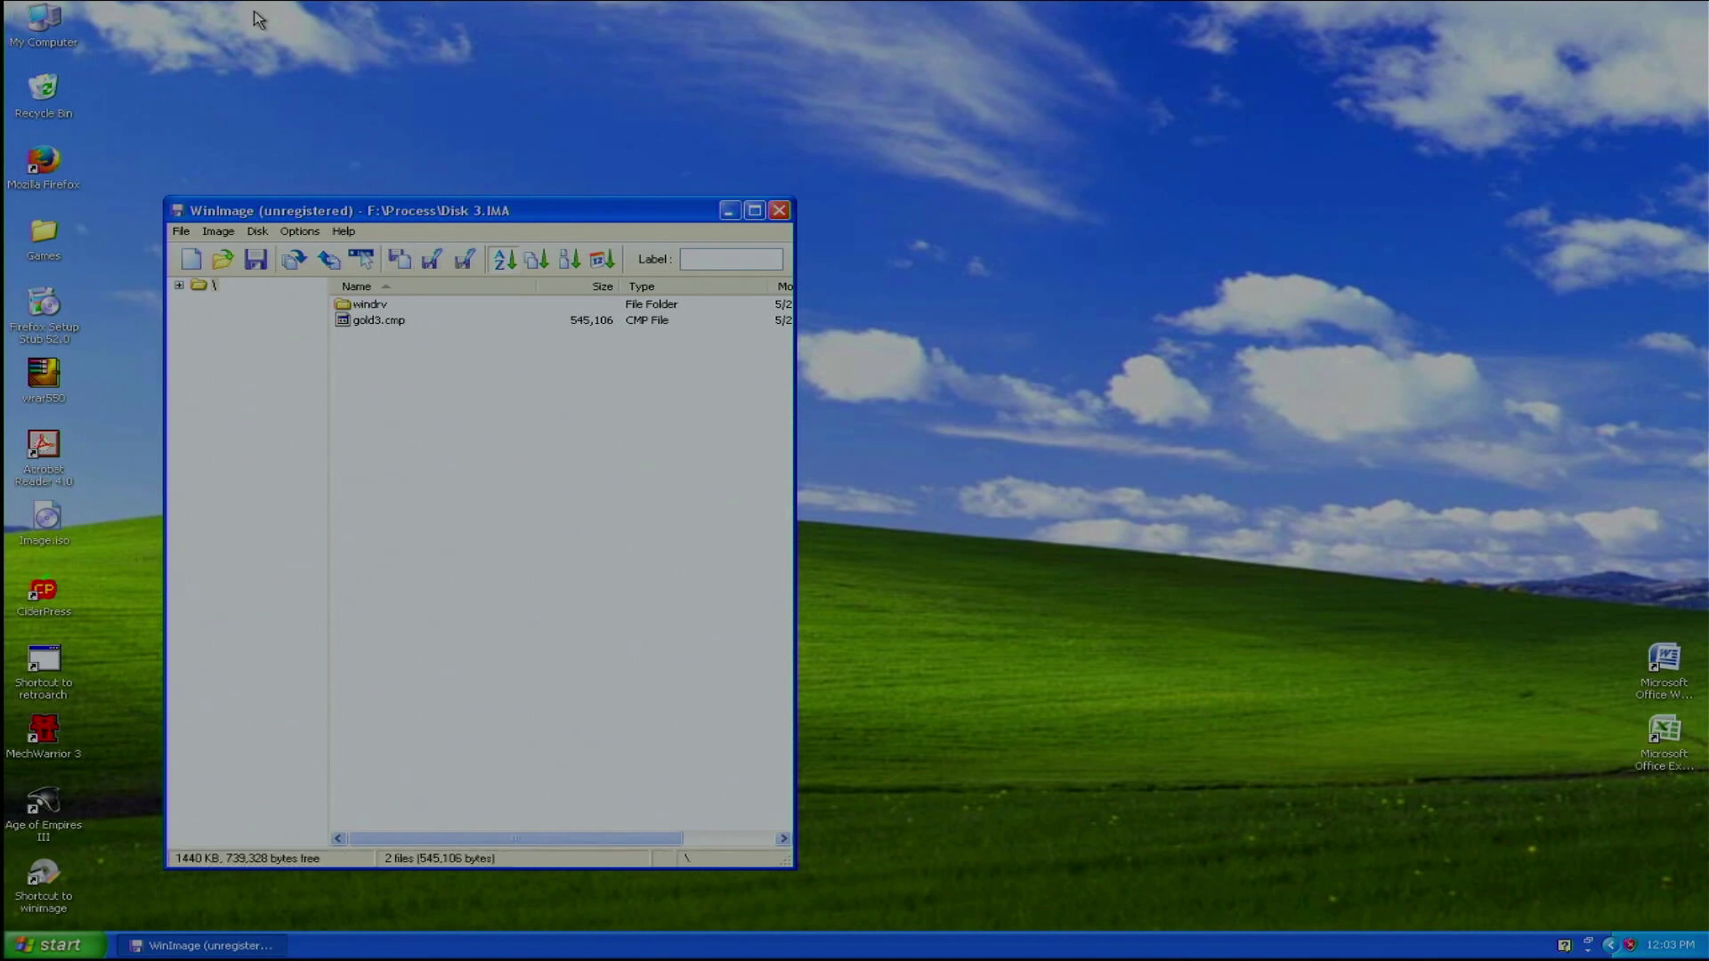
# Close WinImage and open the winima85 zip archive on drive F
pyautogui.moveTo(416, 216); pyautogui.dragTo(824, 199)
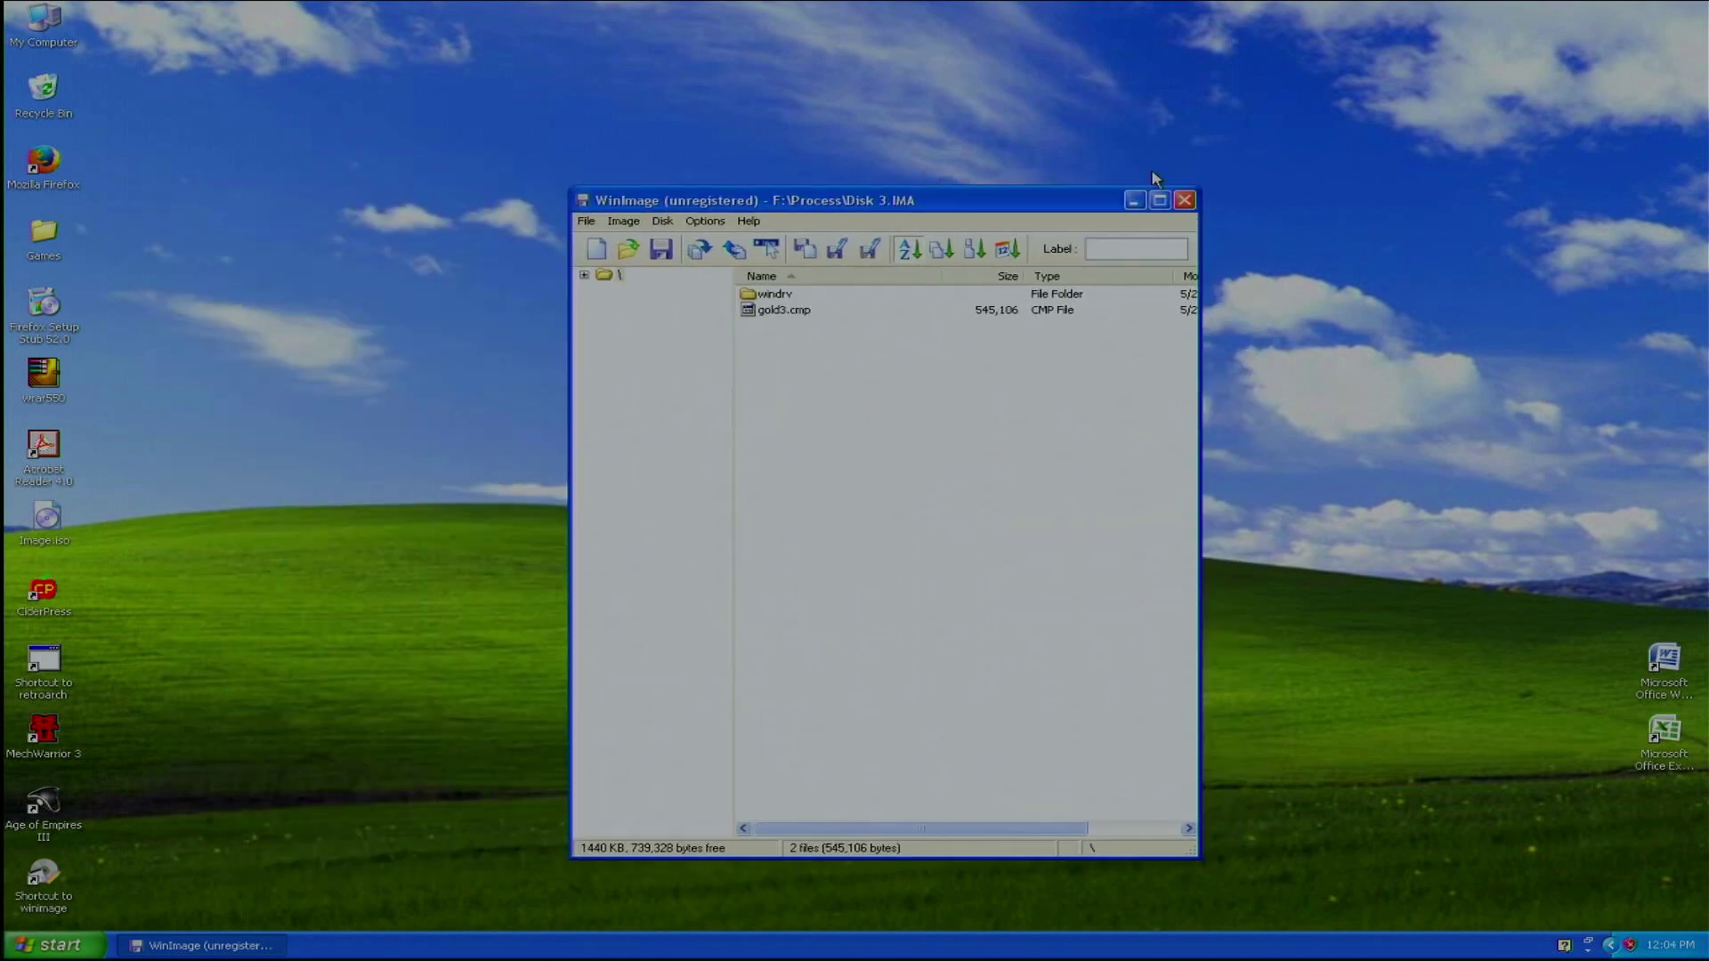
pyautogui.click(1184, 194)
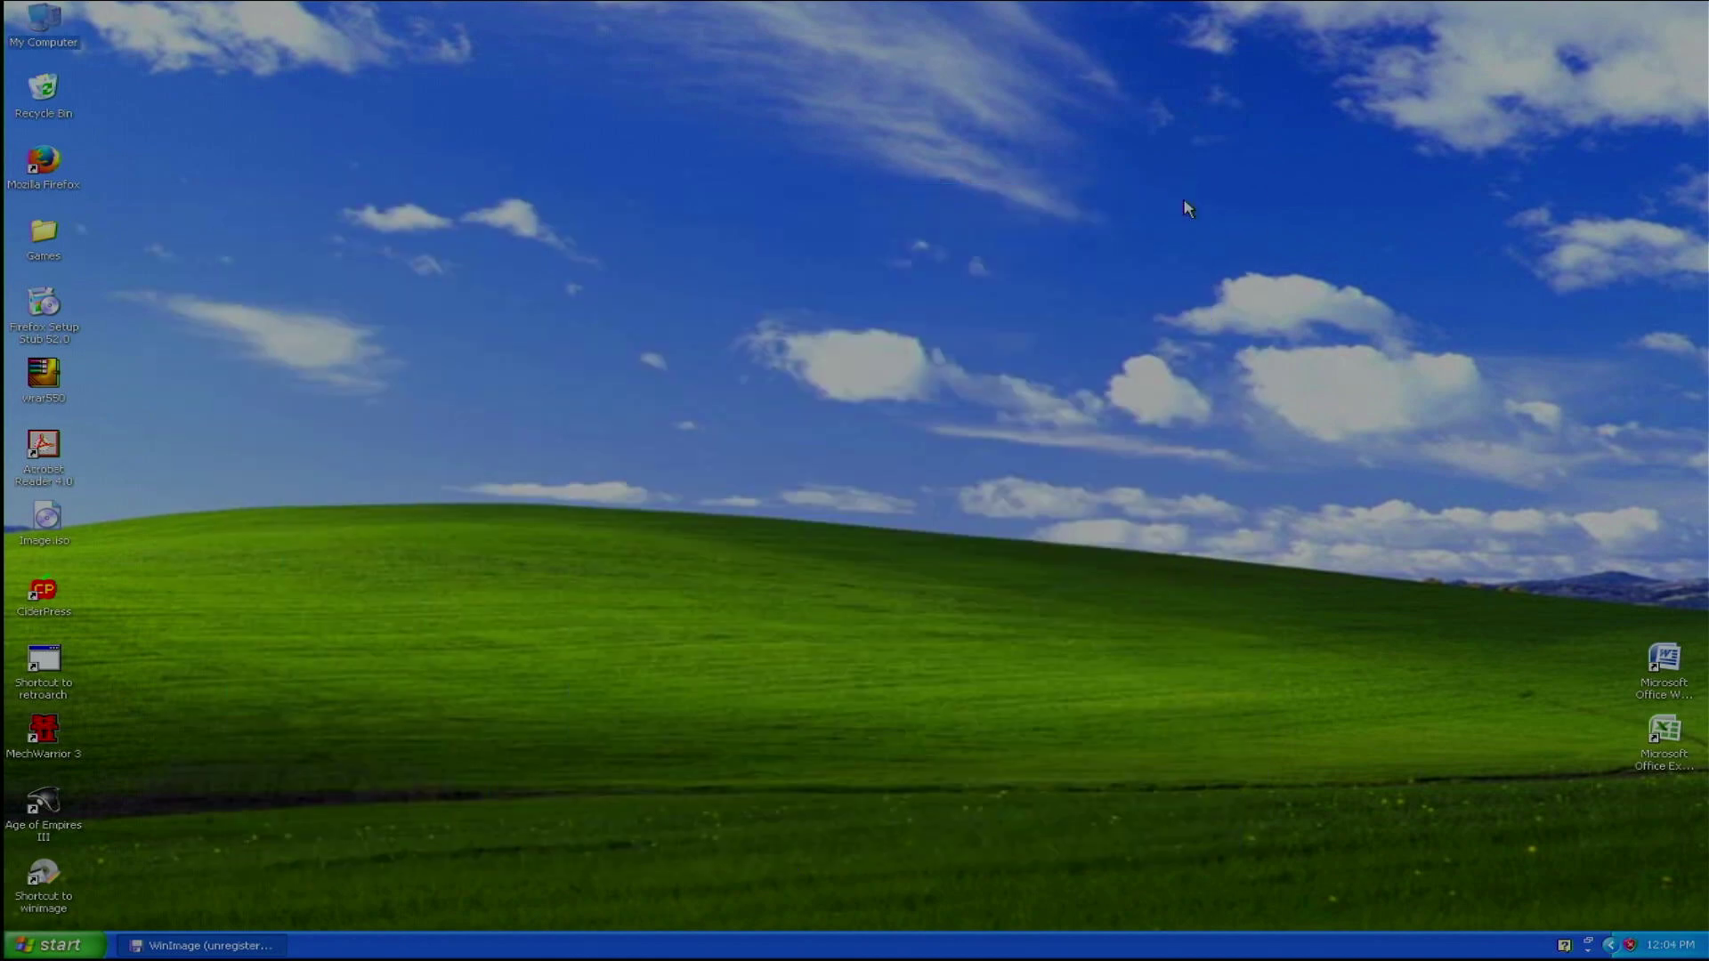
pyautogui.doubleClick(43, 25)
pyautogui.doubleClick(1424, 303)
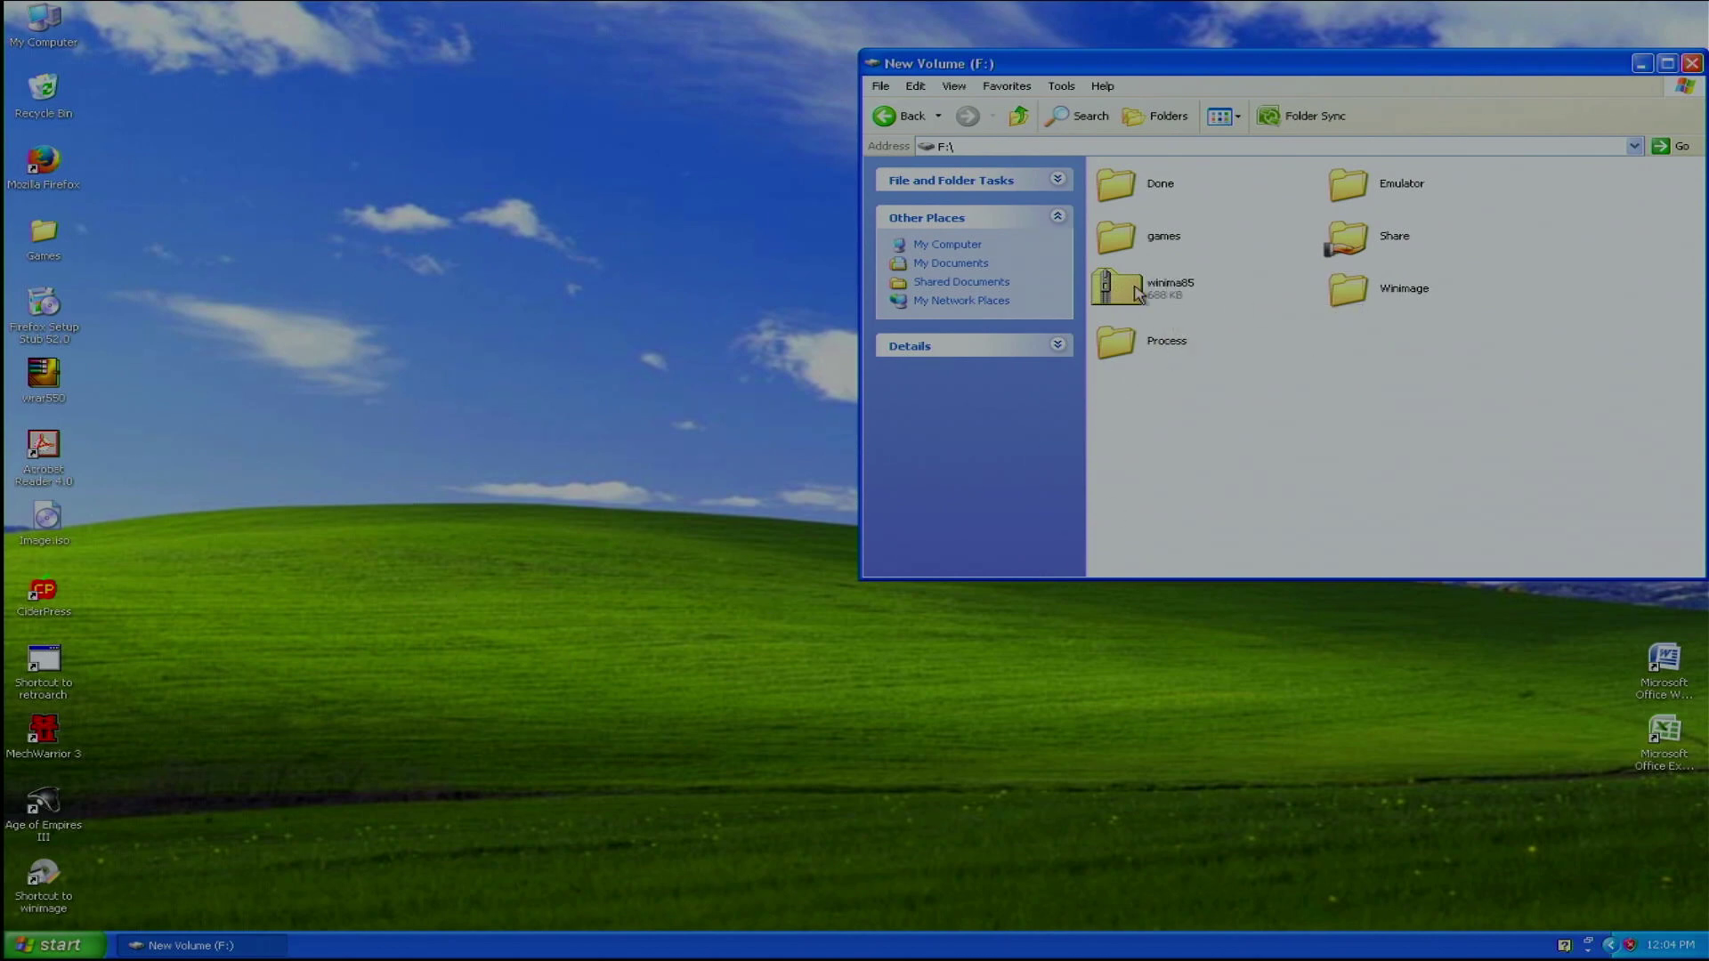
pyautogui.doubleClick(1142, 292)
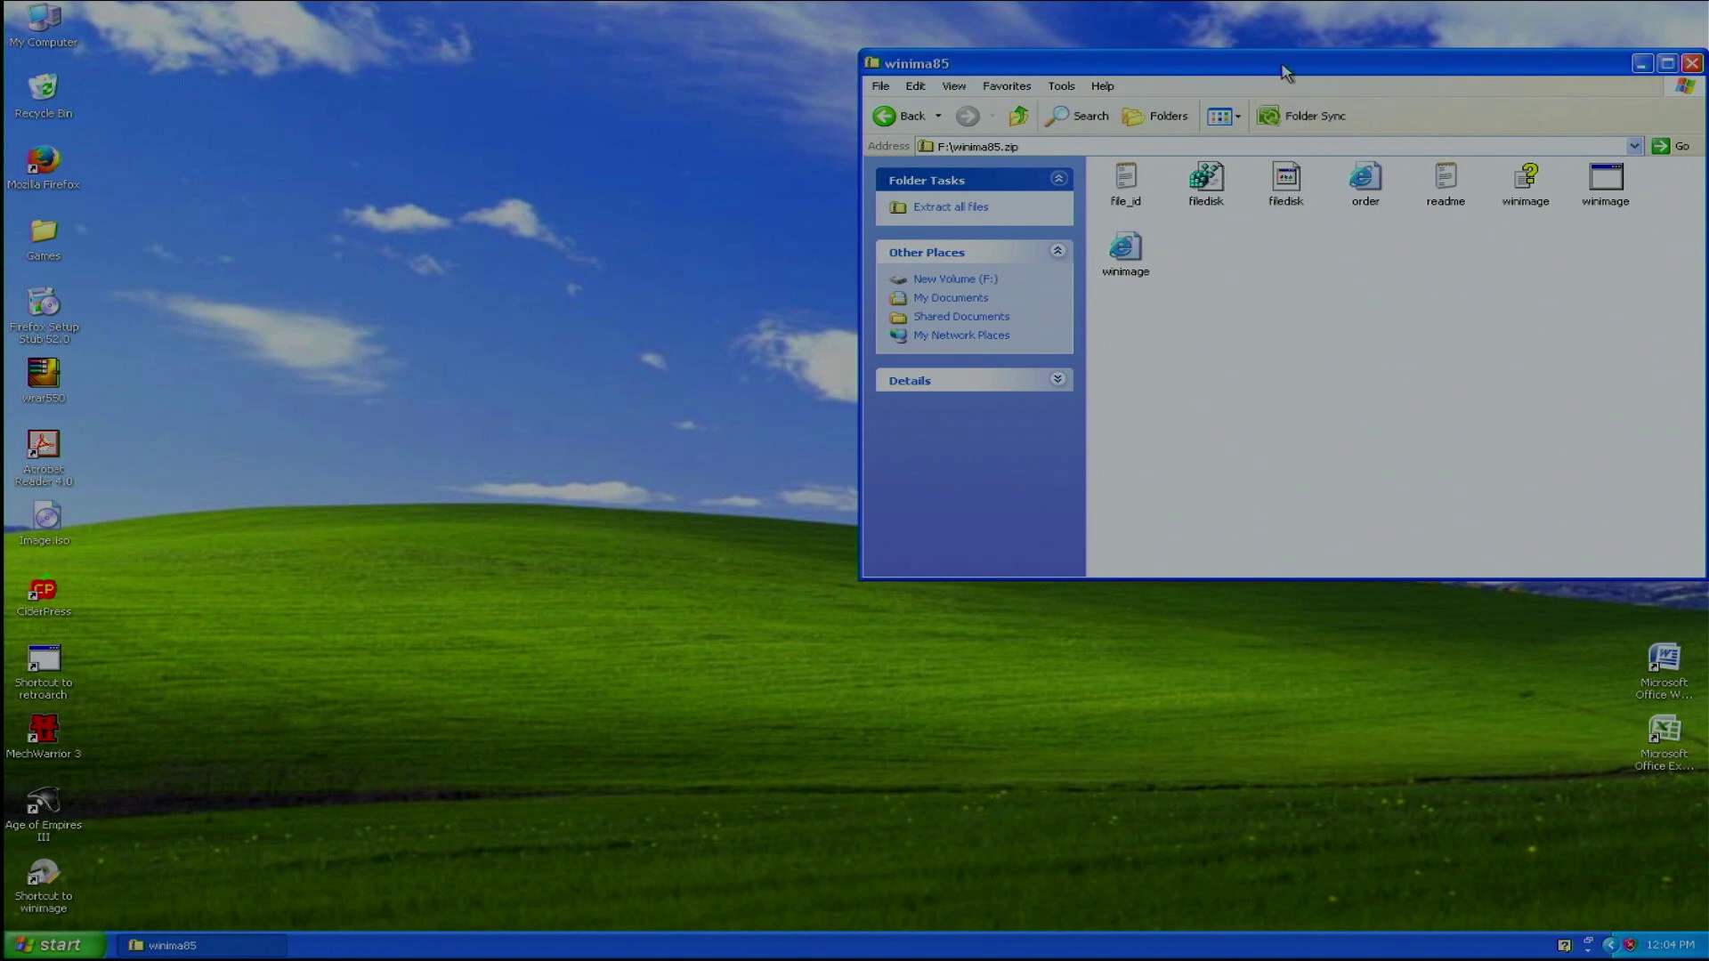
pyautogui.moveTo(1285, 68); pyautogui.dragTo(529, 353)
# Open the F:\Winimage folder in a second Explorer window
pyautogui.doubleClick(43, 14)
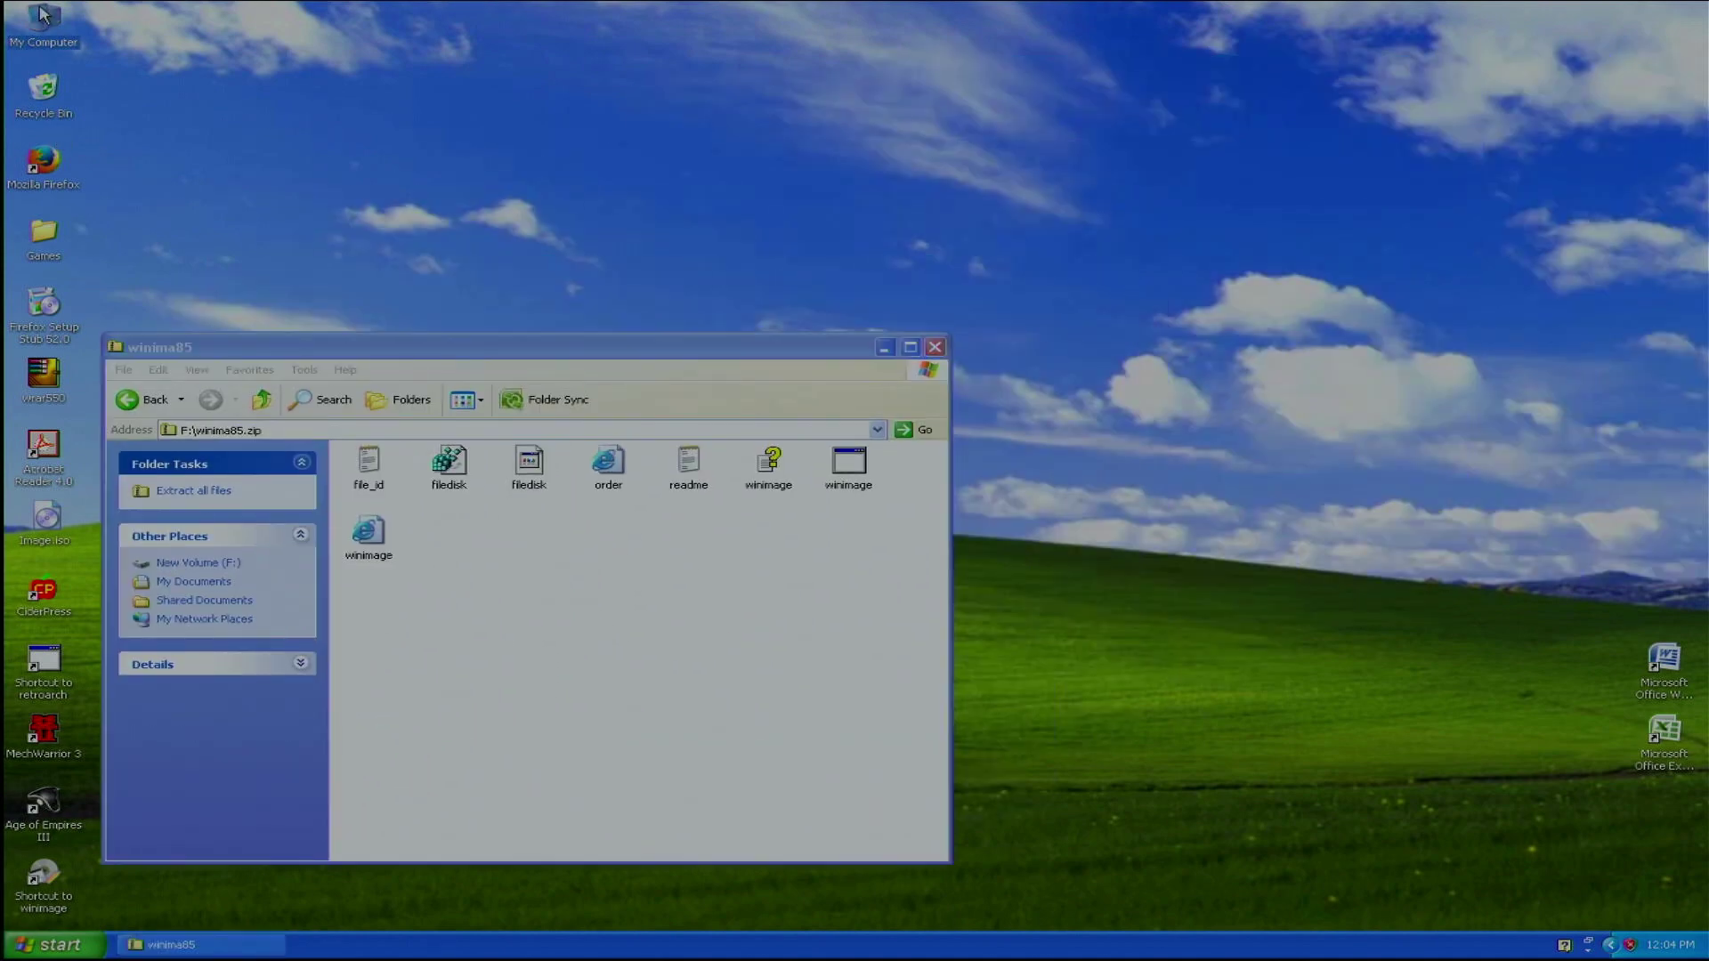
pyautogui.doubleClick(1393, 301)
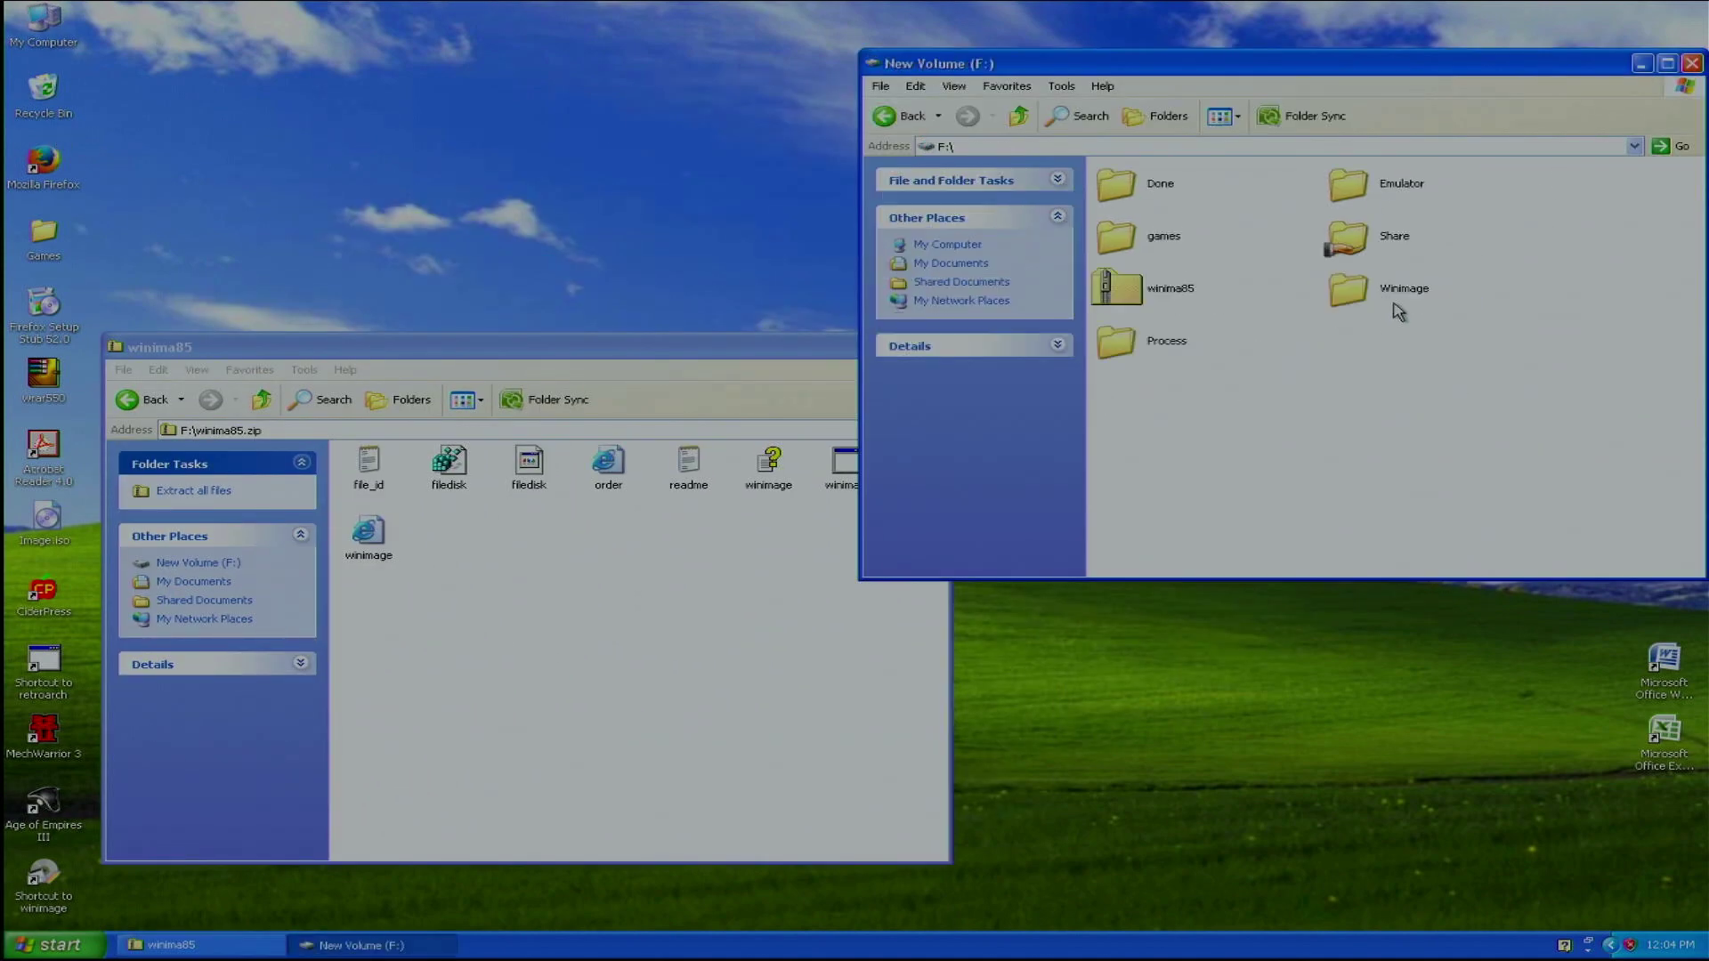
pyautogui.doubleClick(1397, 296)
pyautogui.moveTo(673, 358); pyautogui.dragTo(621, 413)
# Copy all eight archive files into F:\Winimage, keeping existing files, then return to drive F
pyautogui.moveTo(846, 690); pyautogui.dragTo(1279, 480)
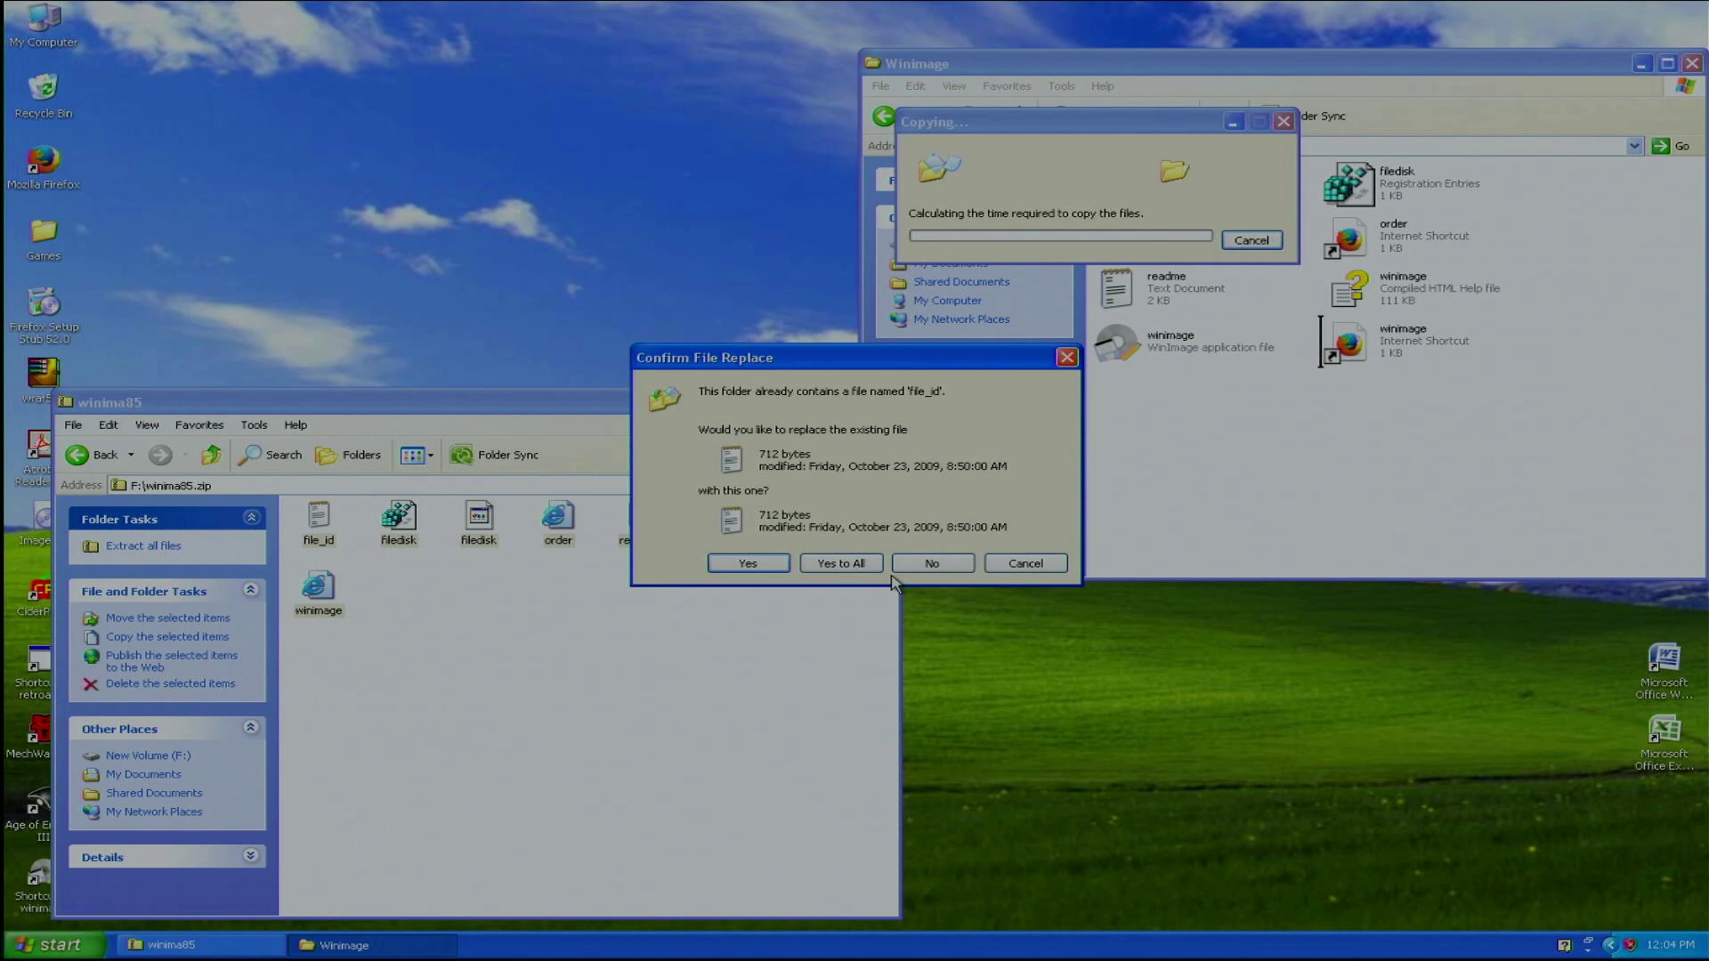
pyautogui.click(933, 565)
pyautogui.click(938, 567)
pyautogui.click(942, 568)
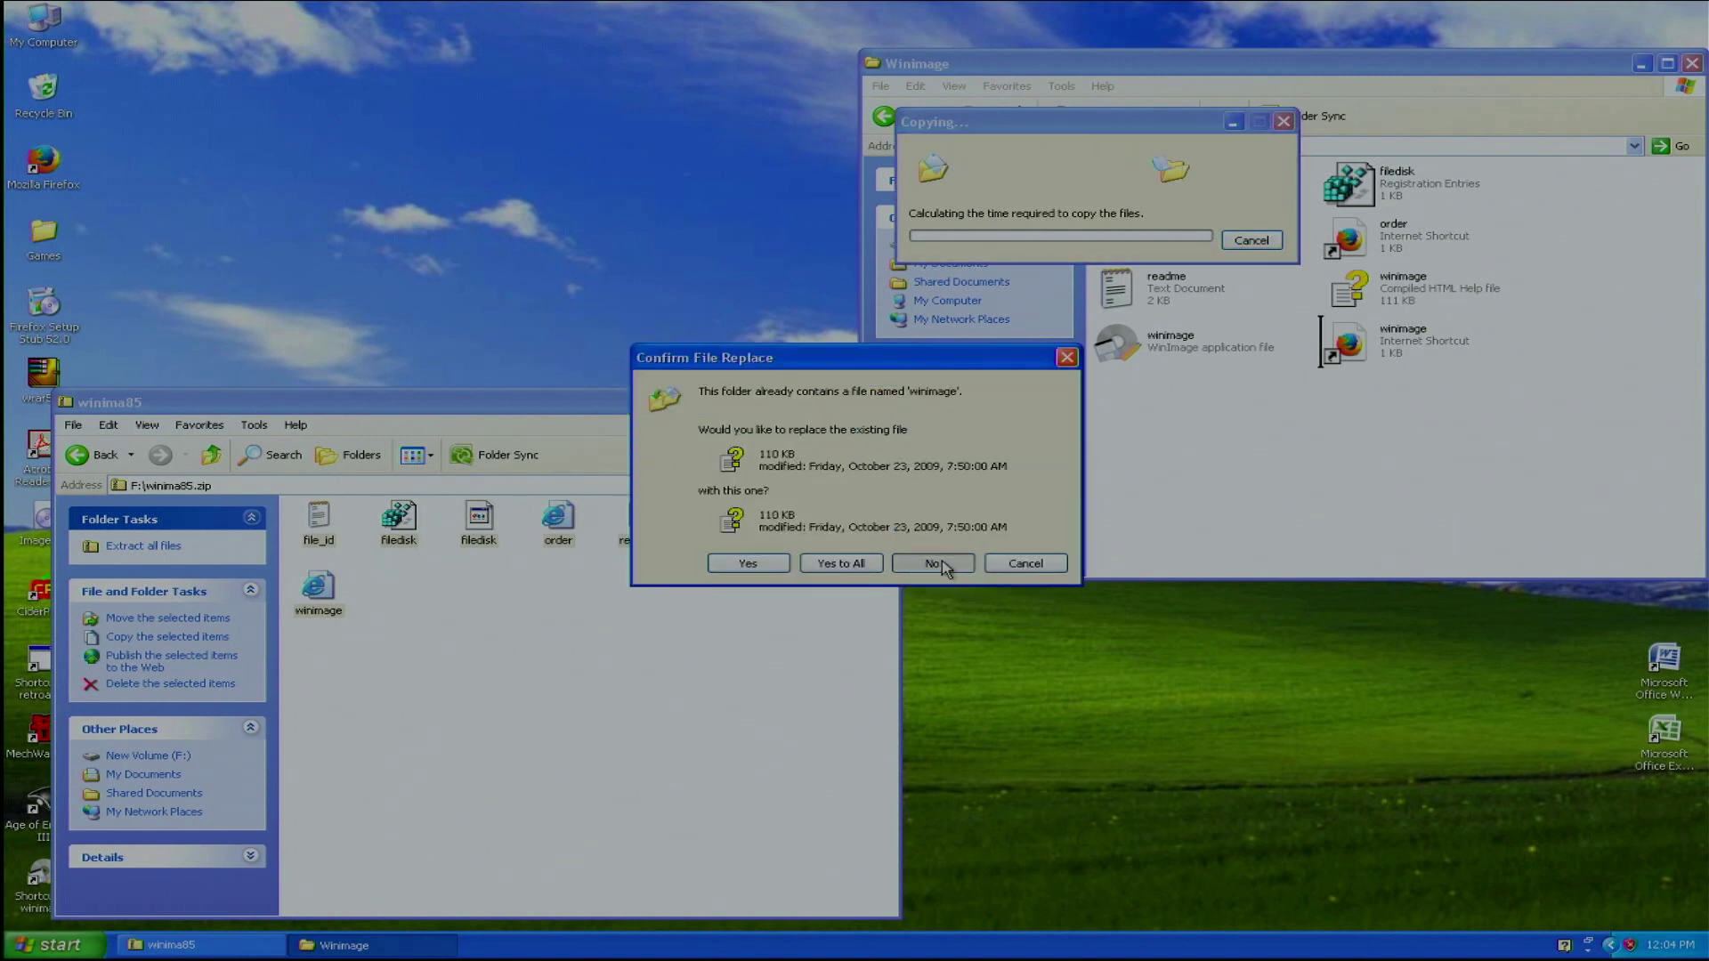
pyautogui.click(944, 569)
pyautogui.click(944, 567)
pyautogui.click(785, 580)
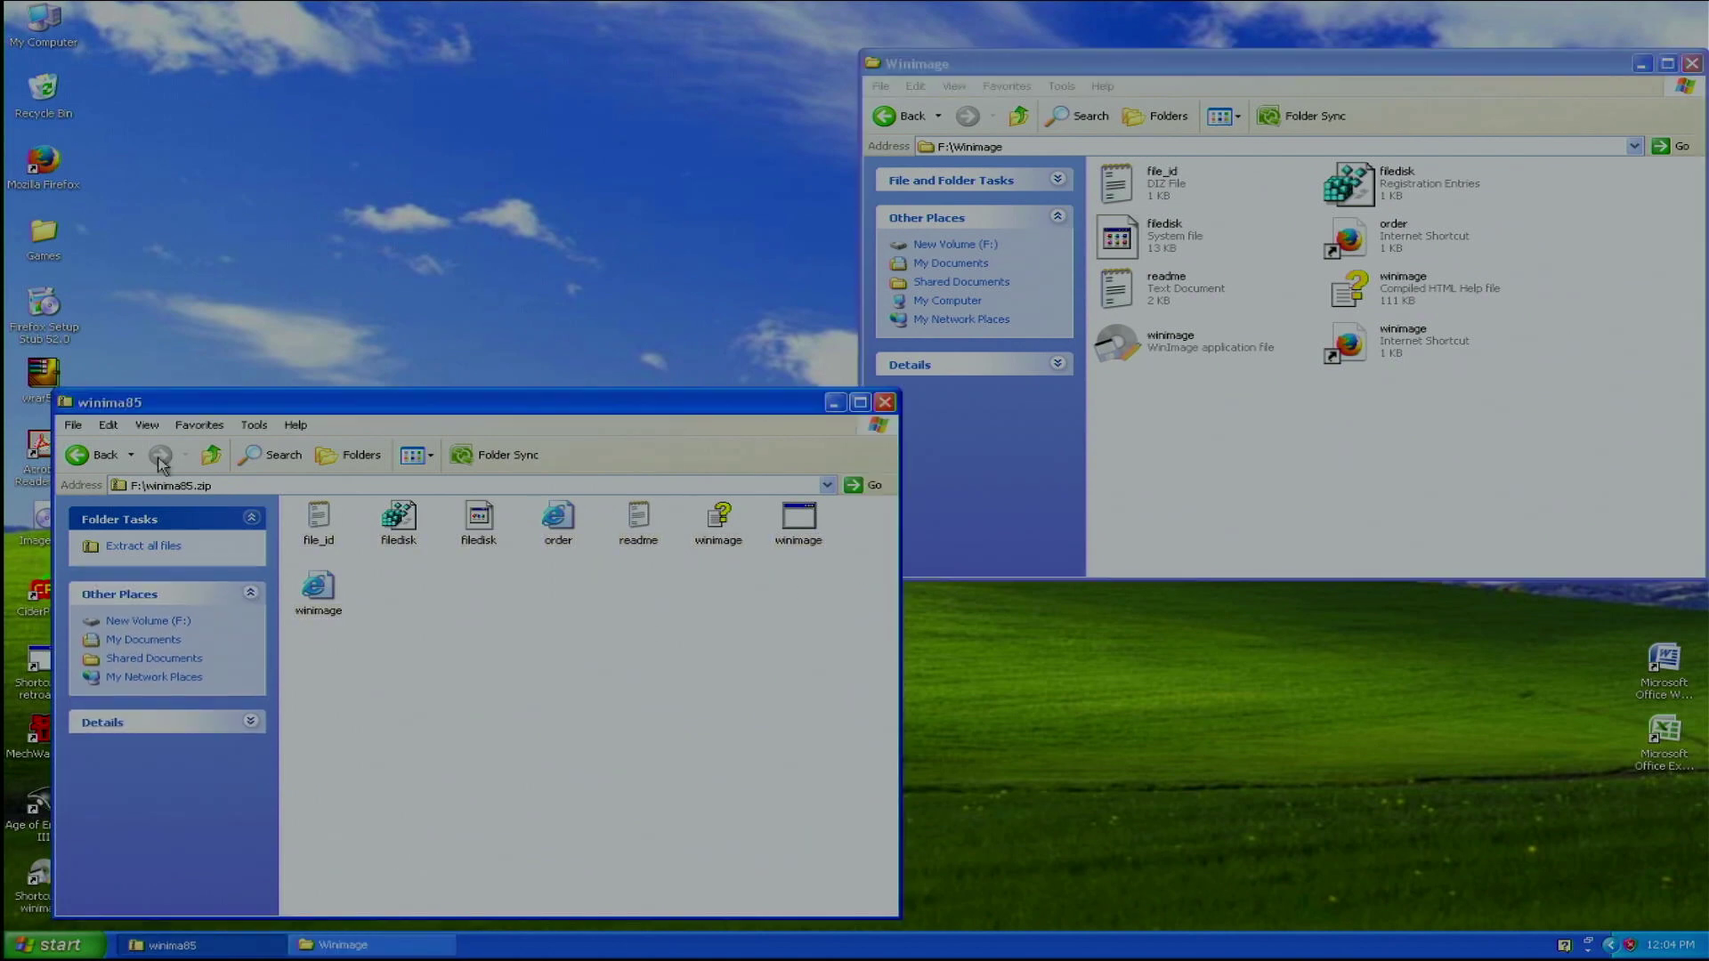
pyautogui.click(79, 457)
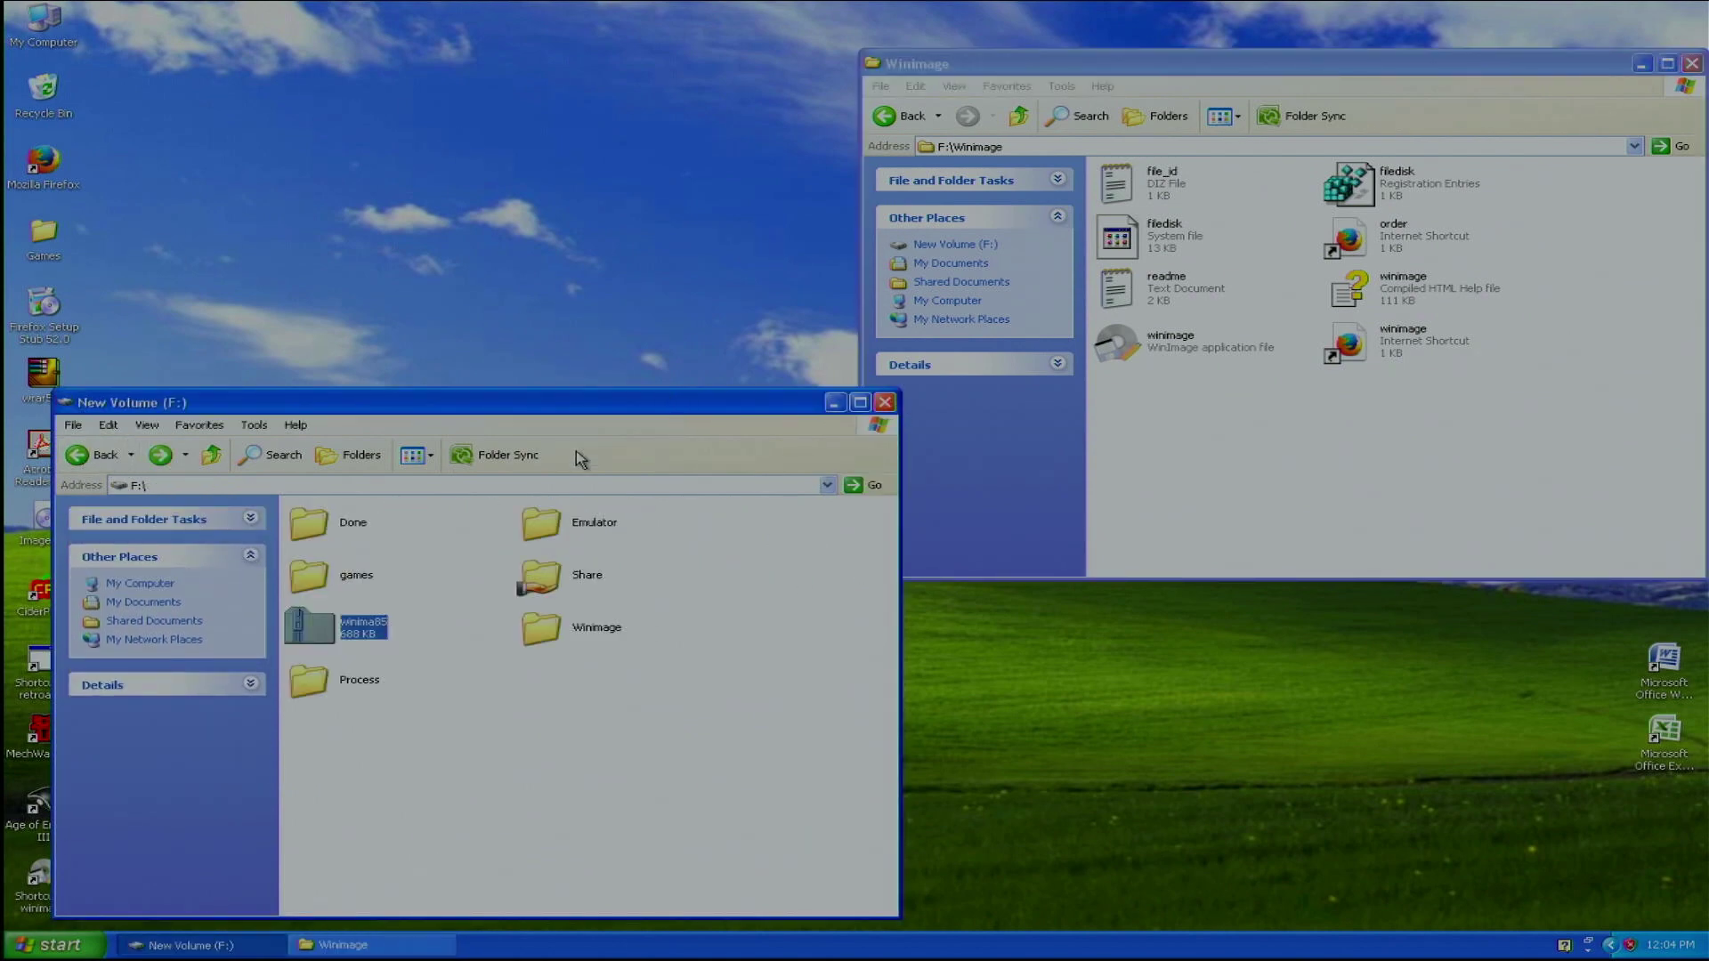
# Open F:\Process and arrange it below the Winimage folder window
pyautogui.doubleClick(360, 678)
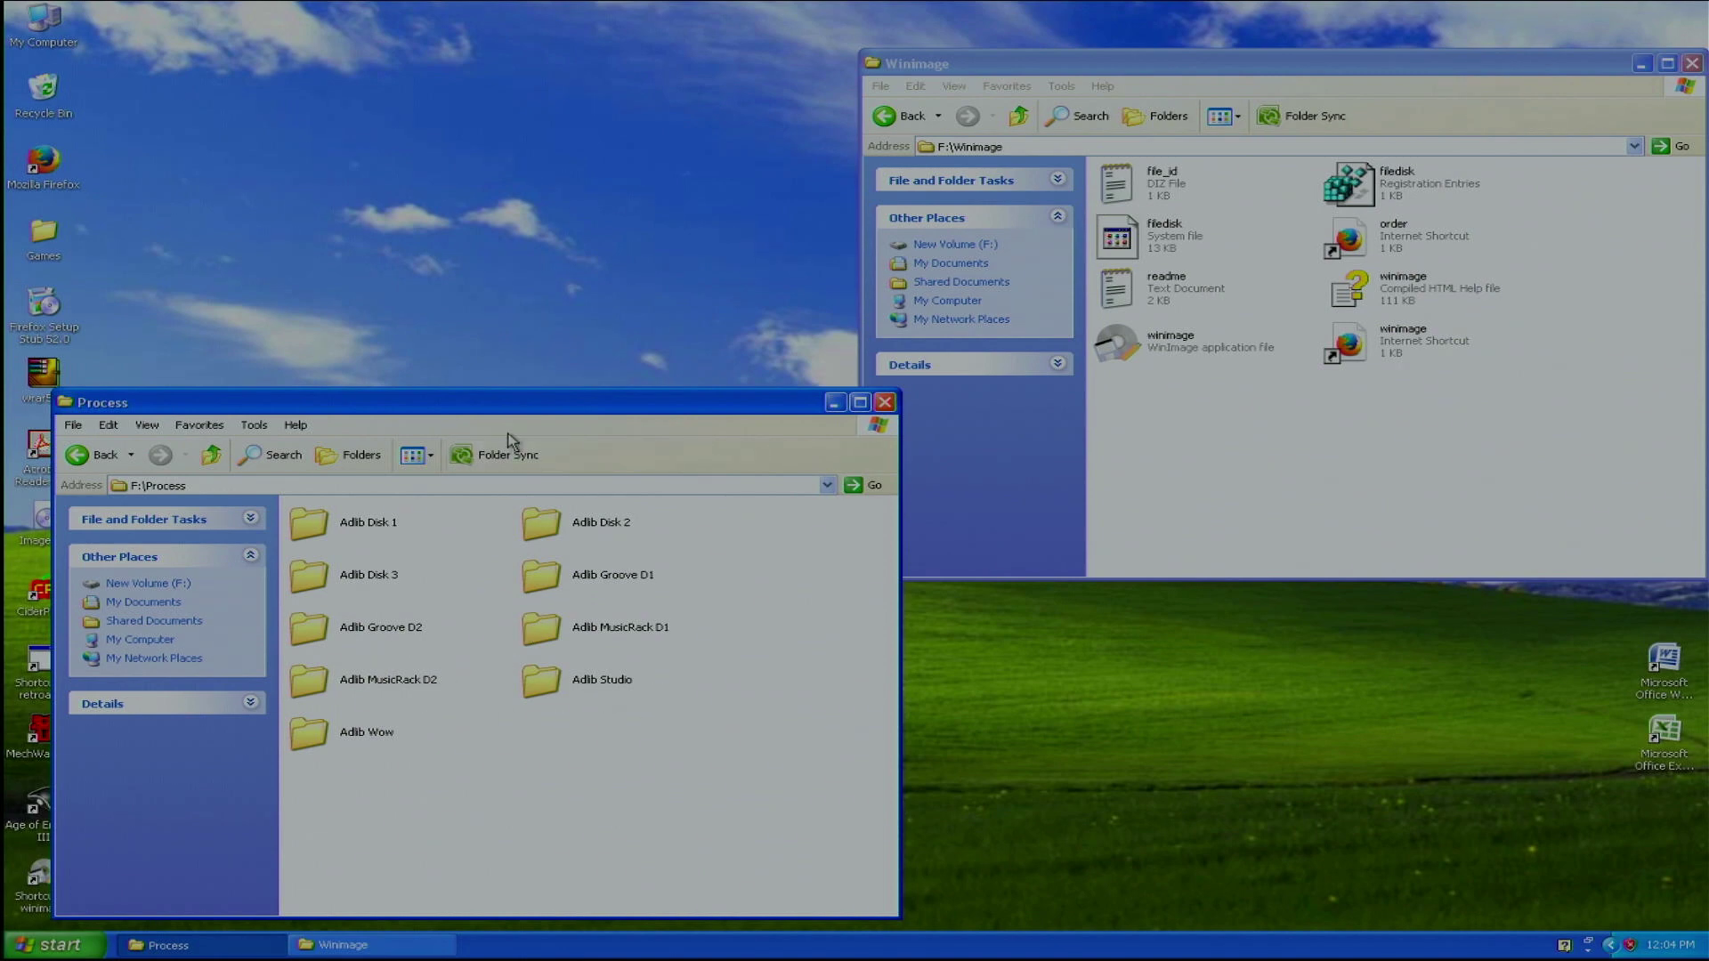
pyautogui.moveTo(525, 404); pyautogui.dragTo(485, 182)
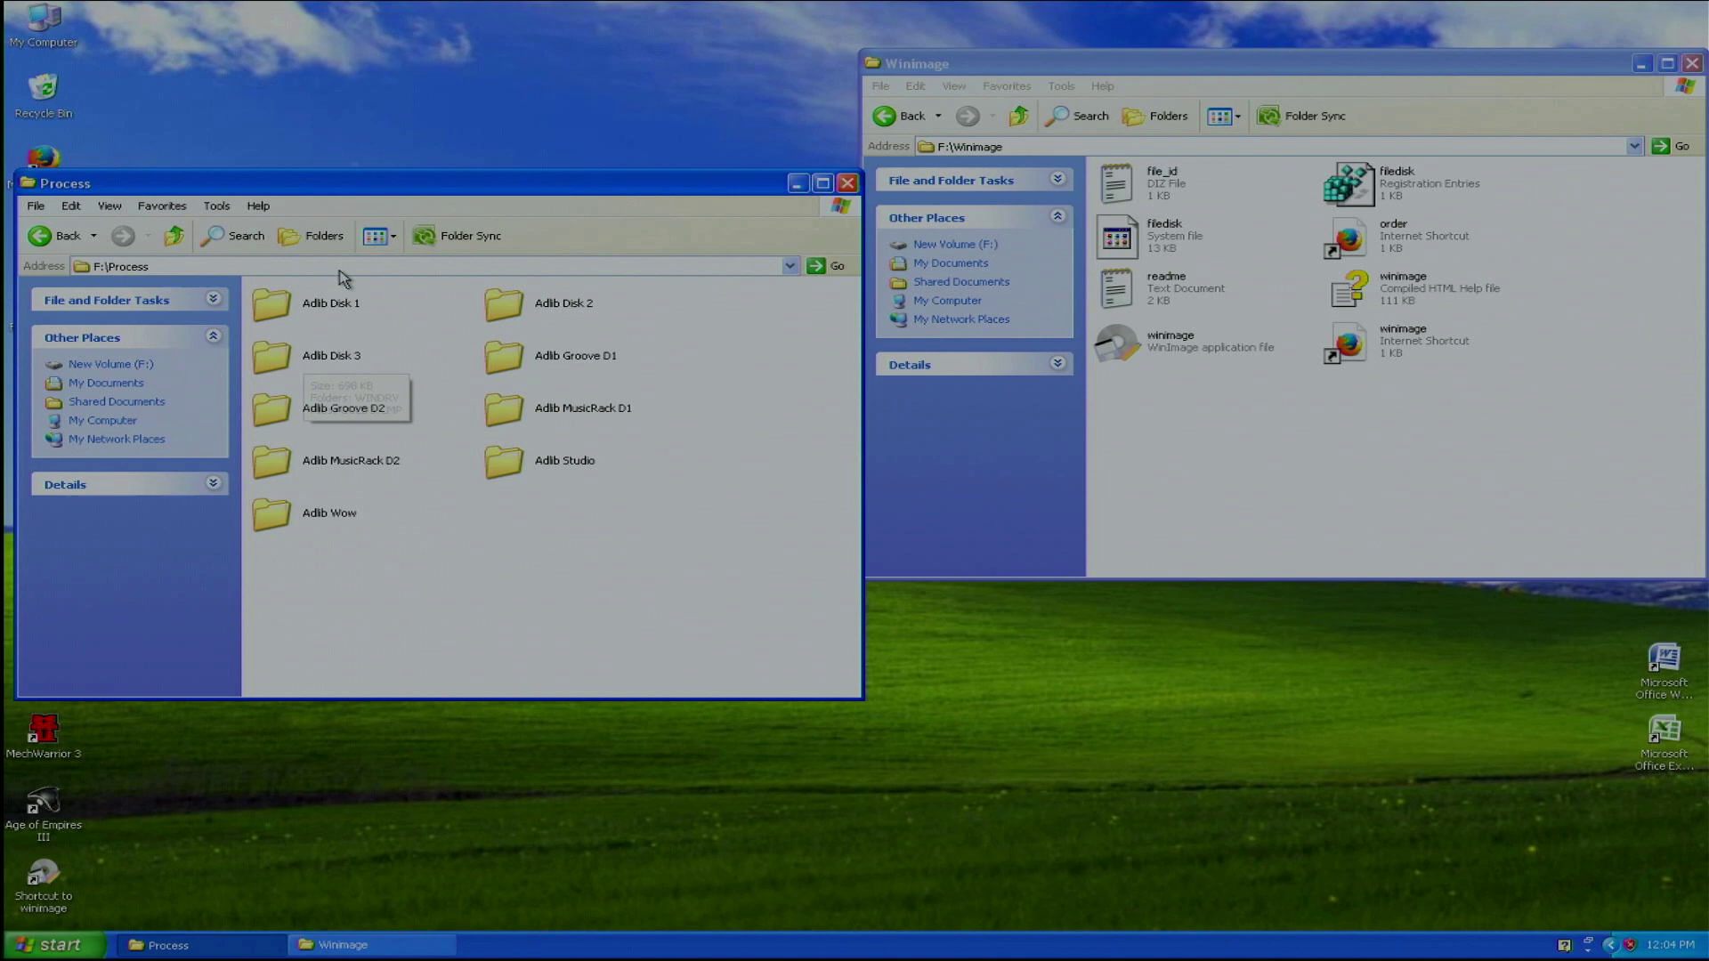
pyautogui.moveTo(599, 185); pyautogui.dragTo(1446, 388)
pyautogui.click(1197, 340)
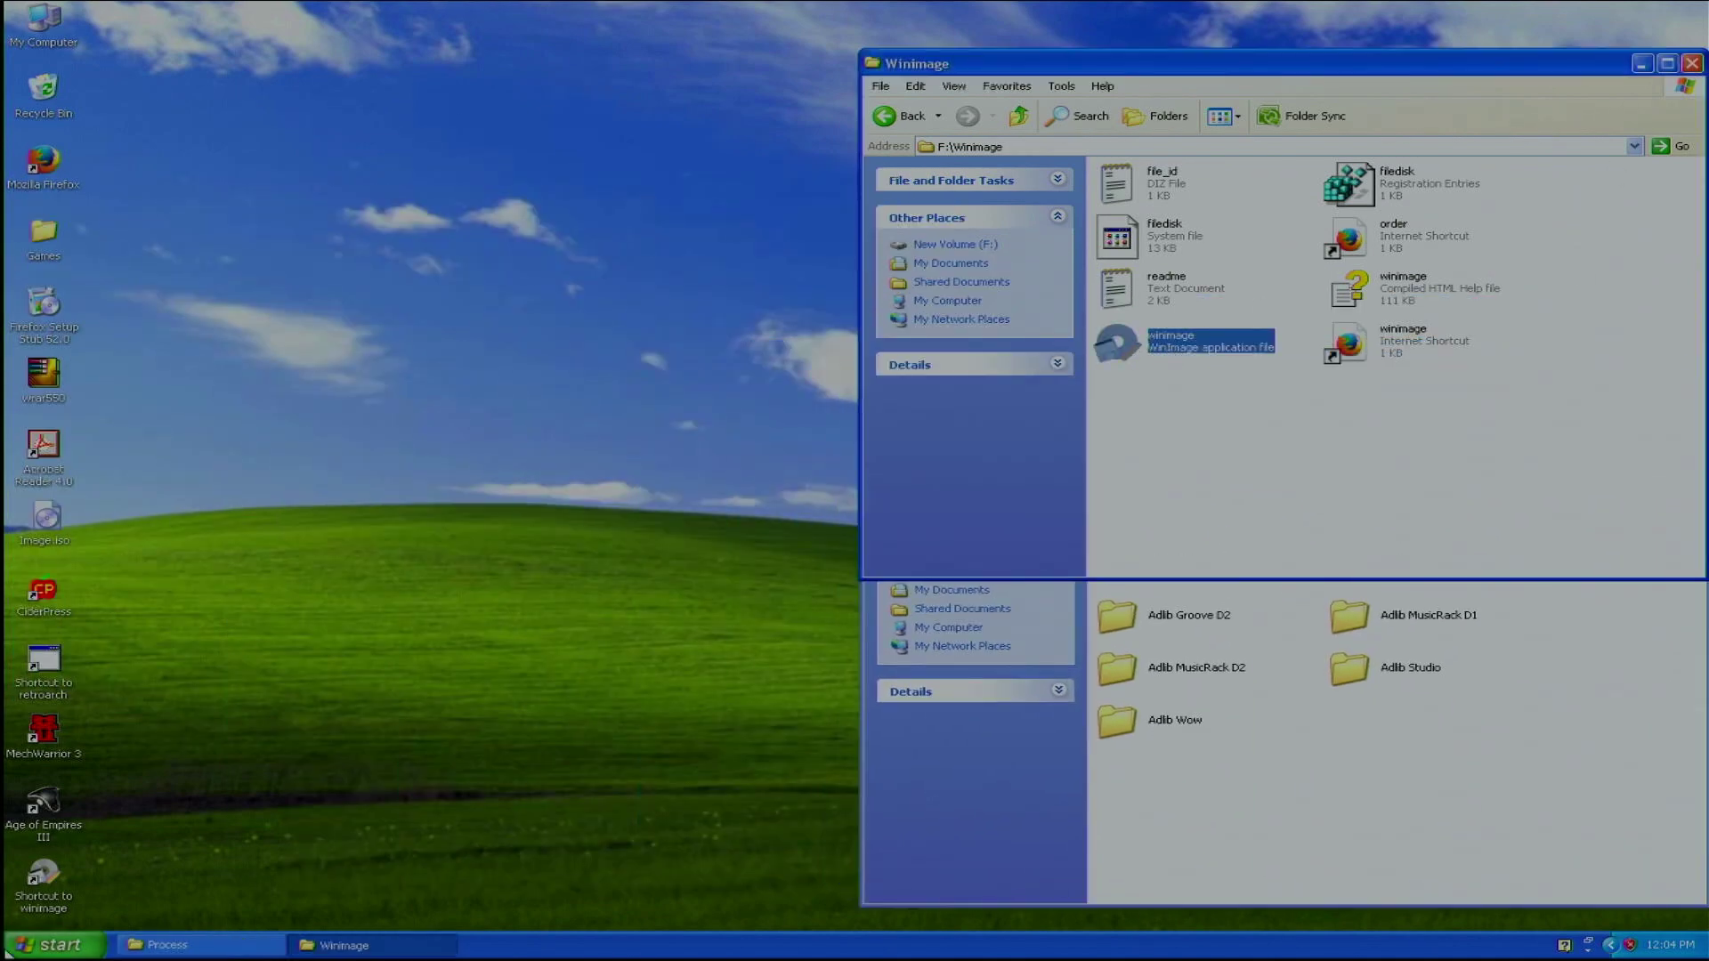
# Delete the old 'Shortcut to winimage' desktop icon
pyautogui.click(77, 884)
pyautogui.press('Delete')
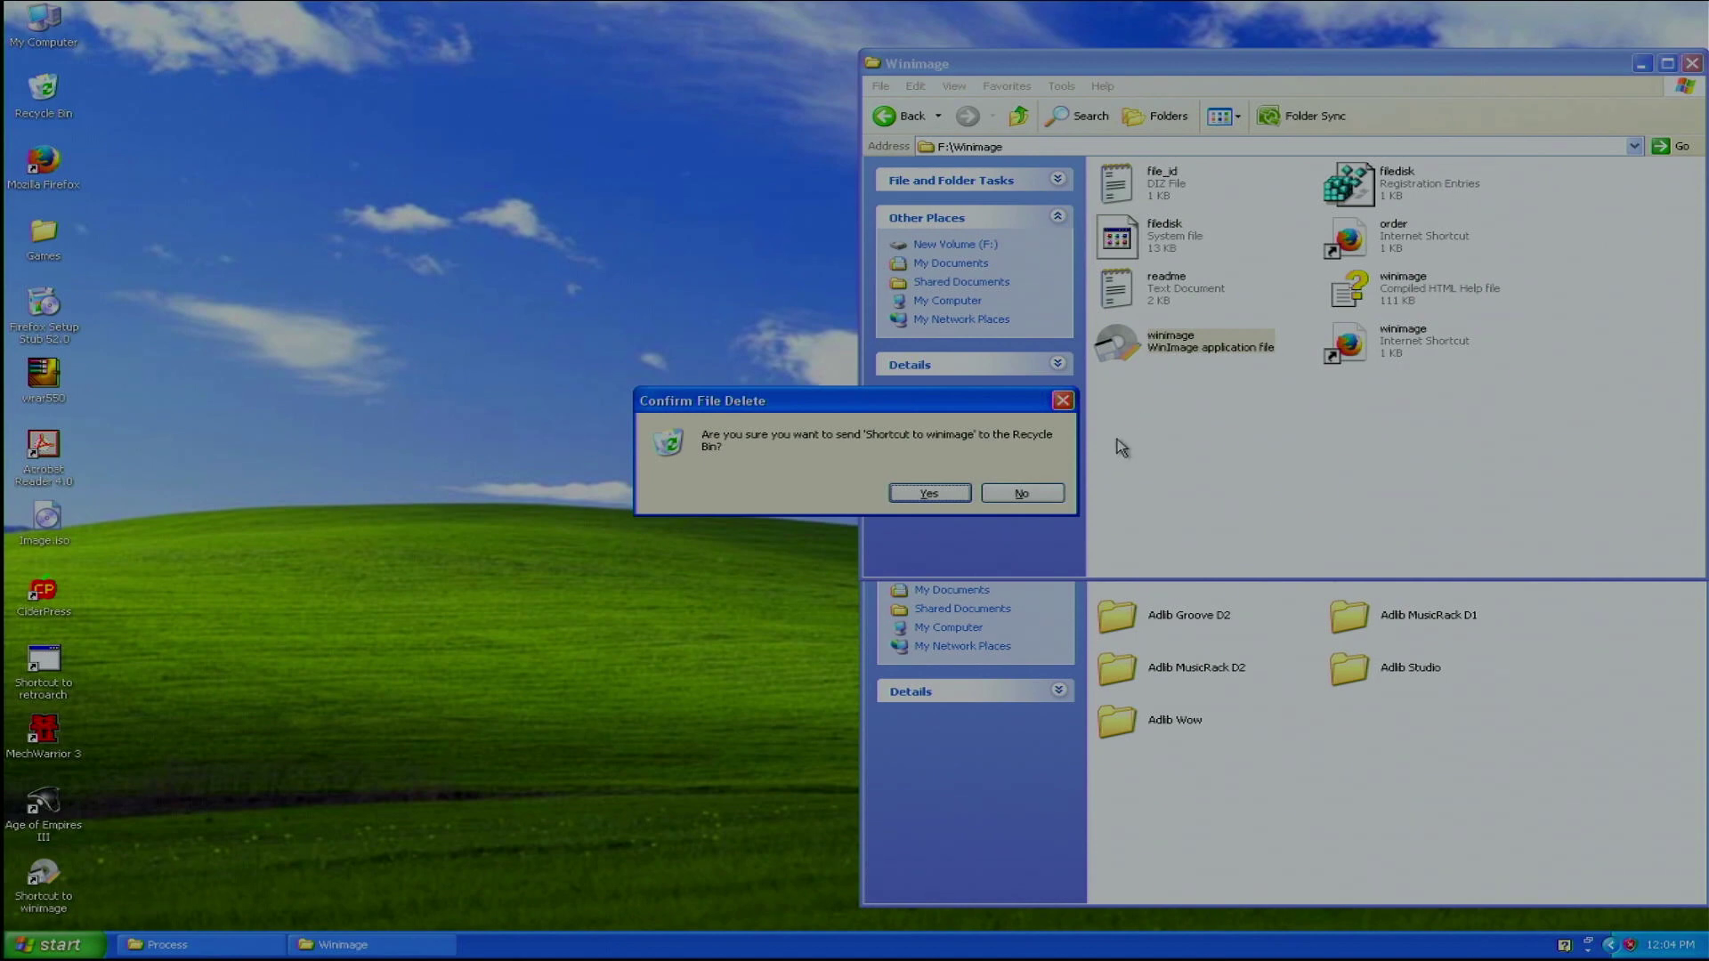
pyautogui.click(912, 491)
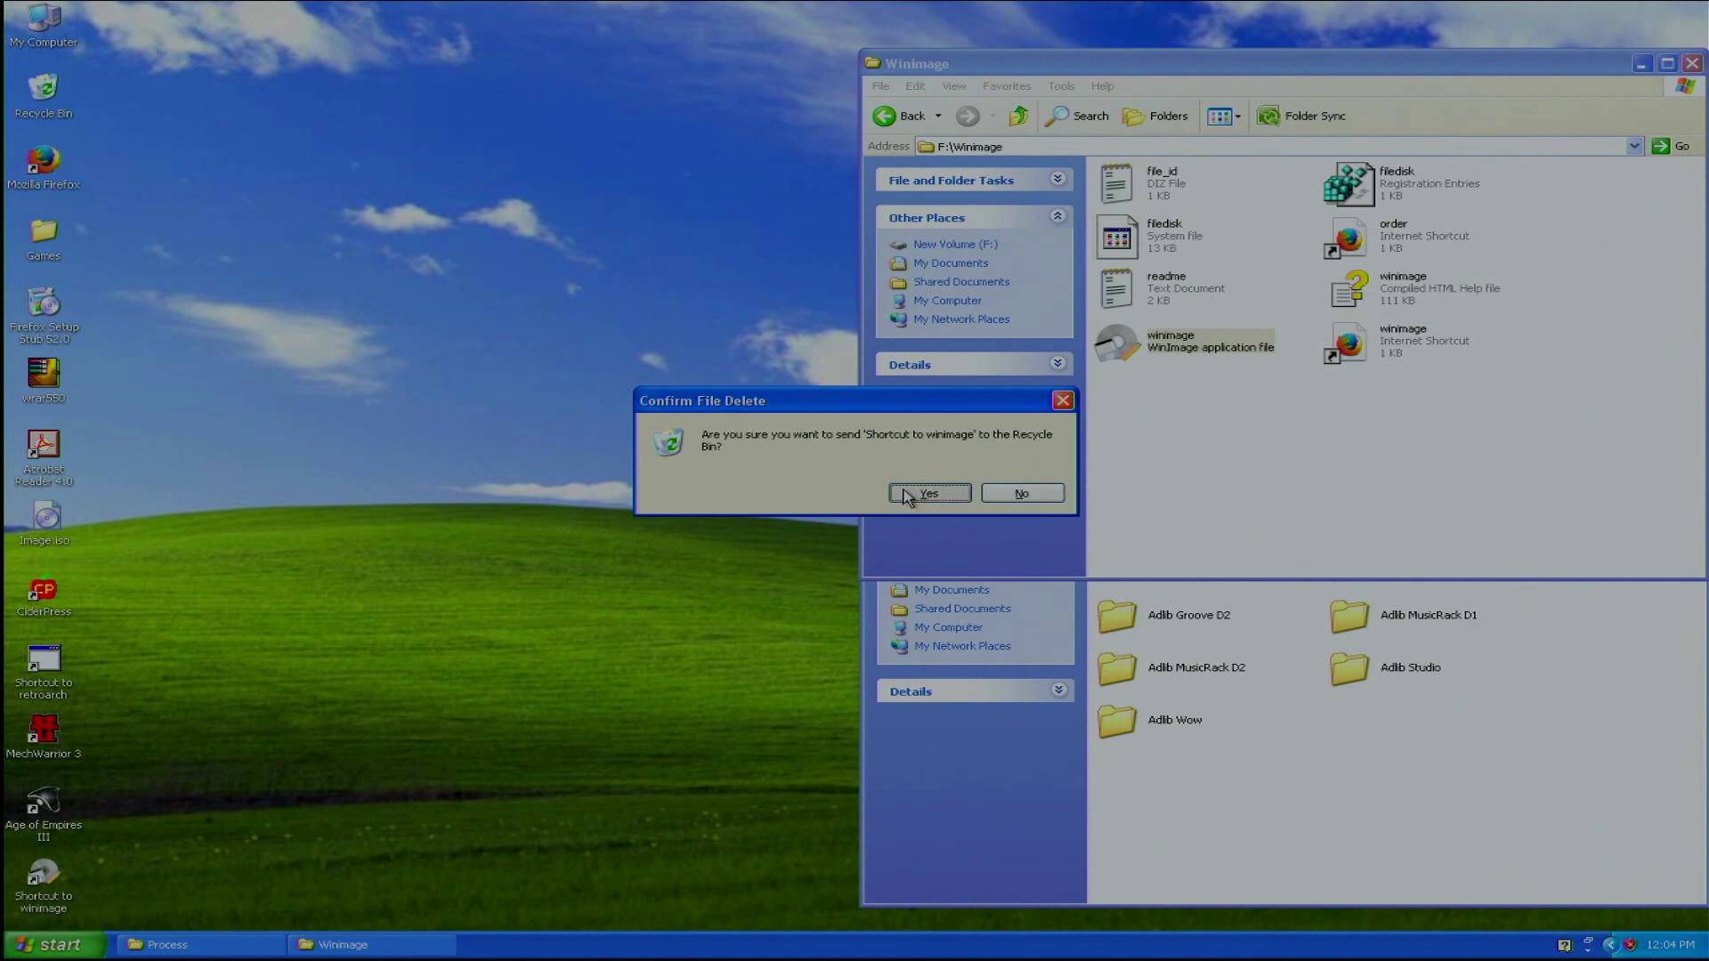
# Create a new desktop shortcut to winimage from F:\Winimage and close that folder
pyautogui.rightClick(1173, 344)
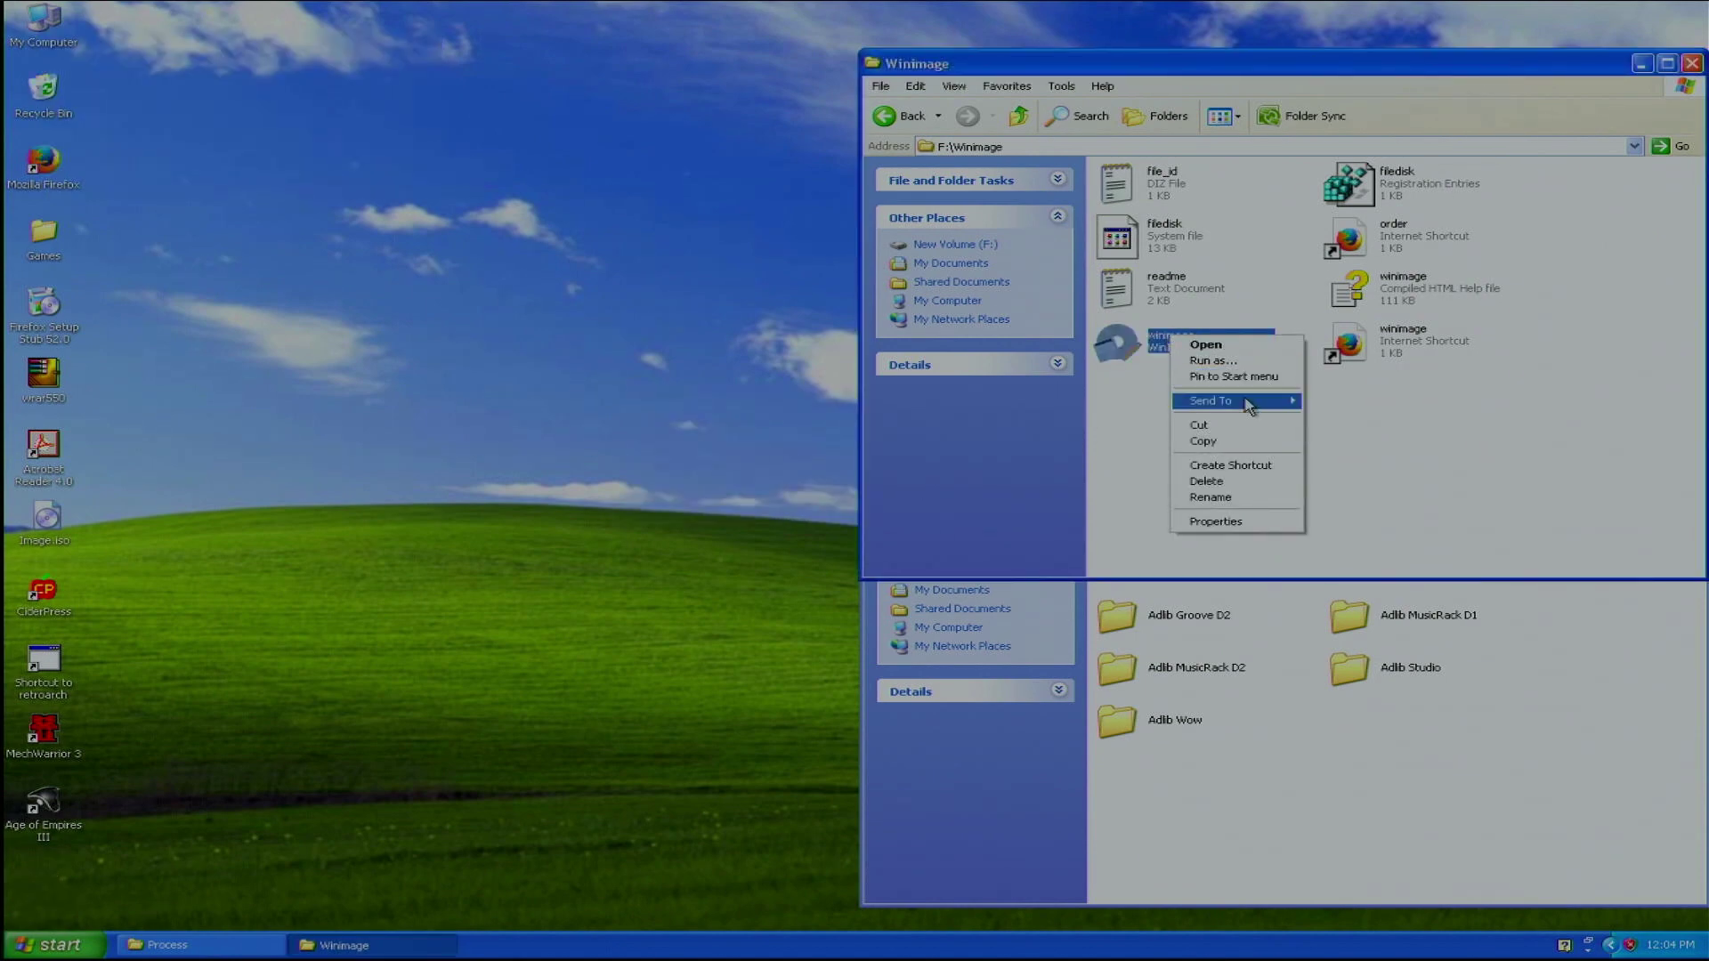
pyautogui.moveTo(1264, 400)
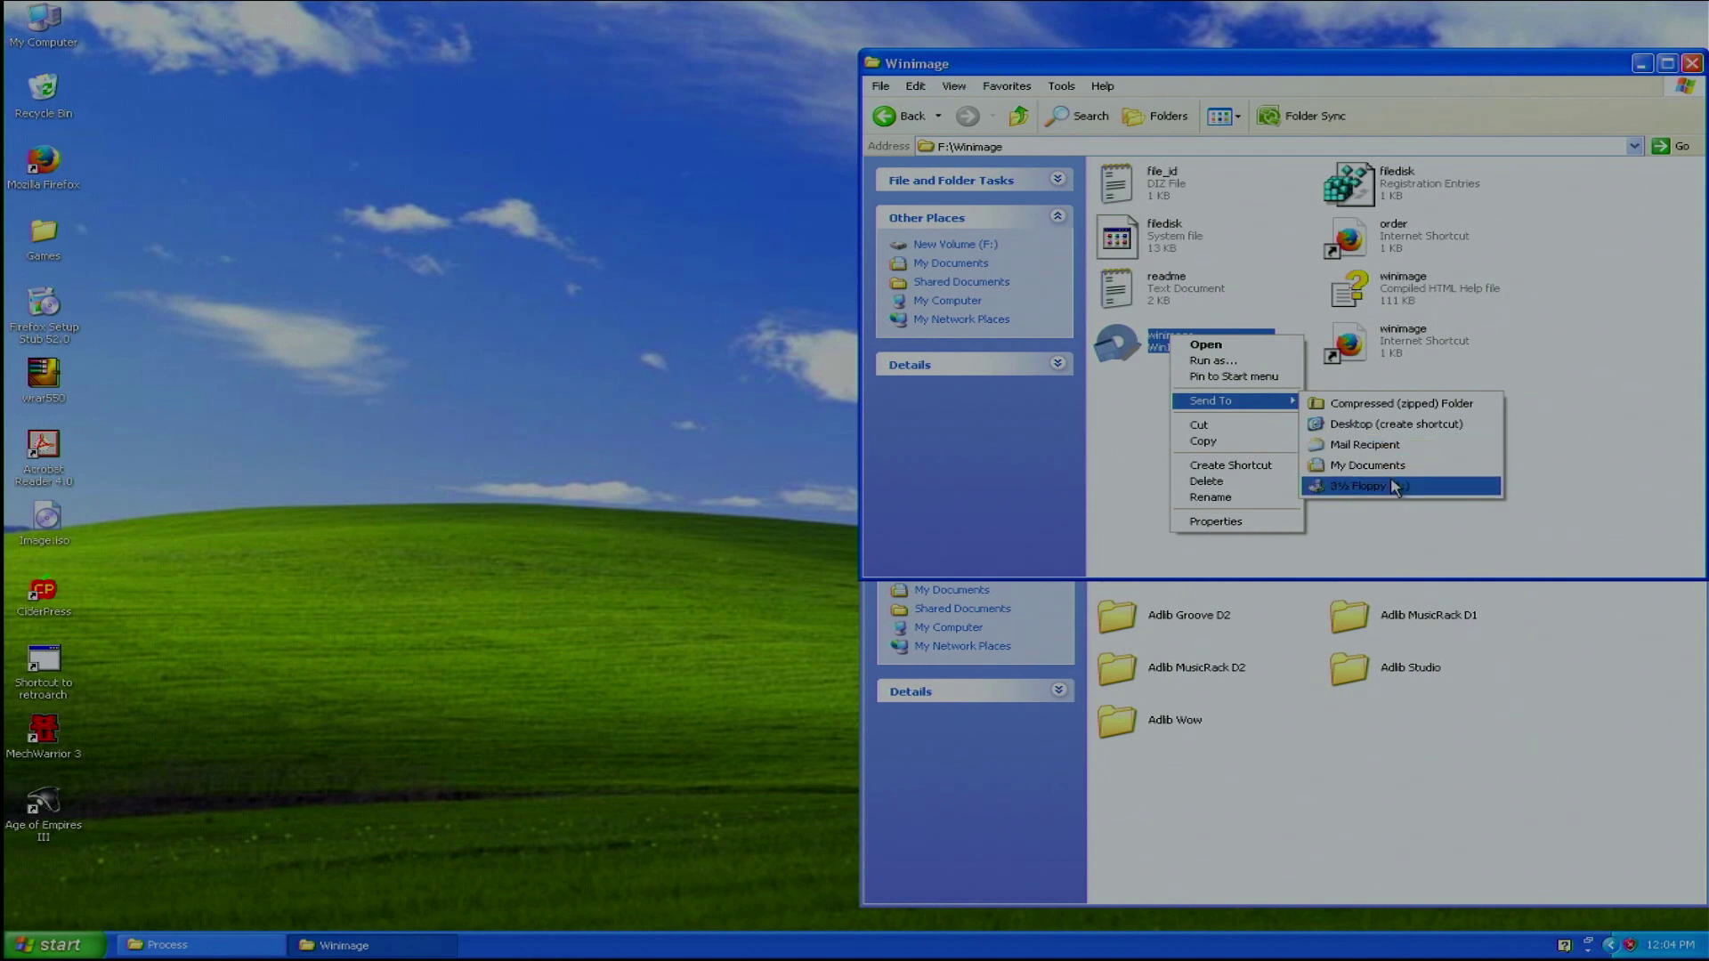
pyautogui.click(1386, 426)
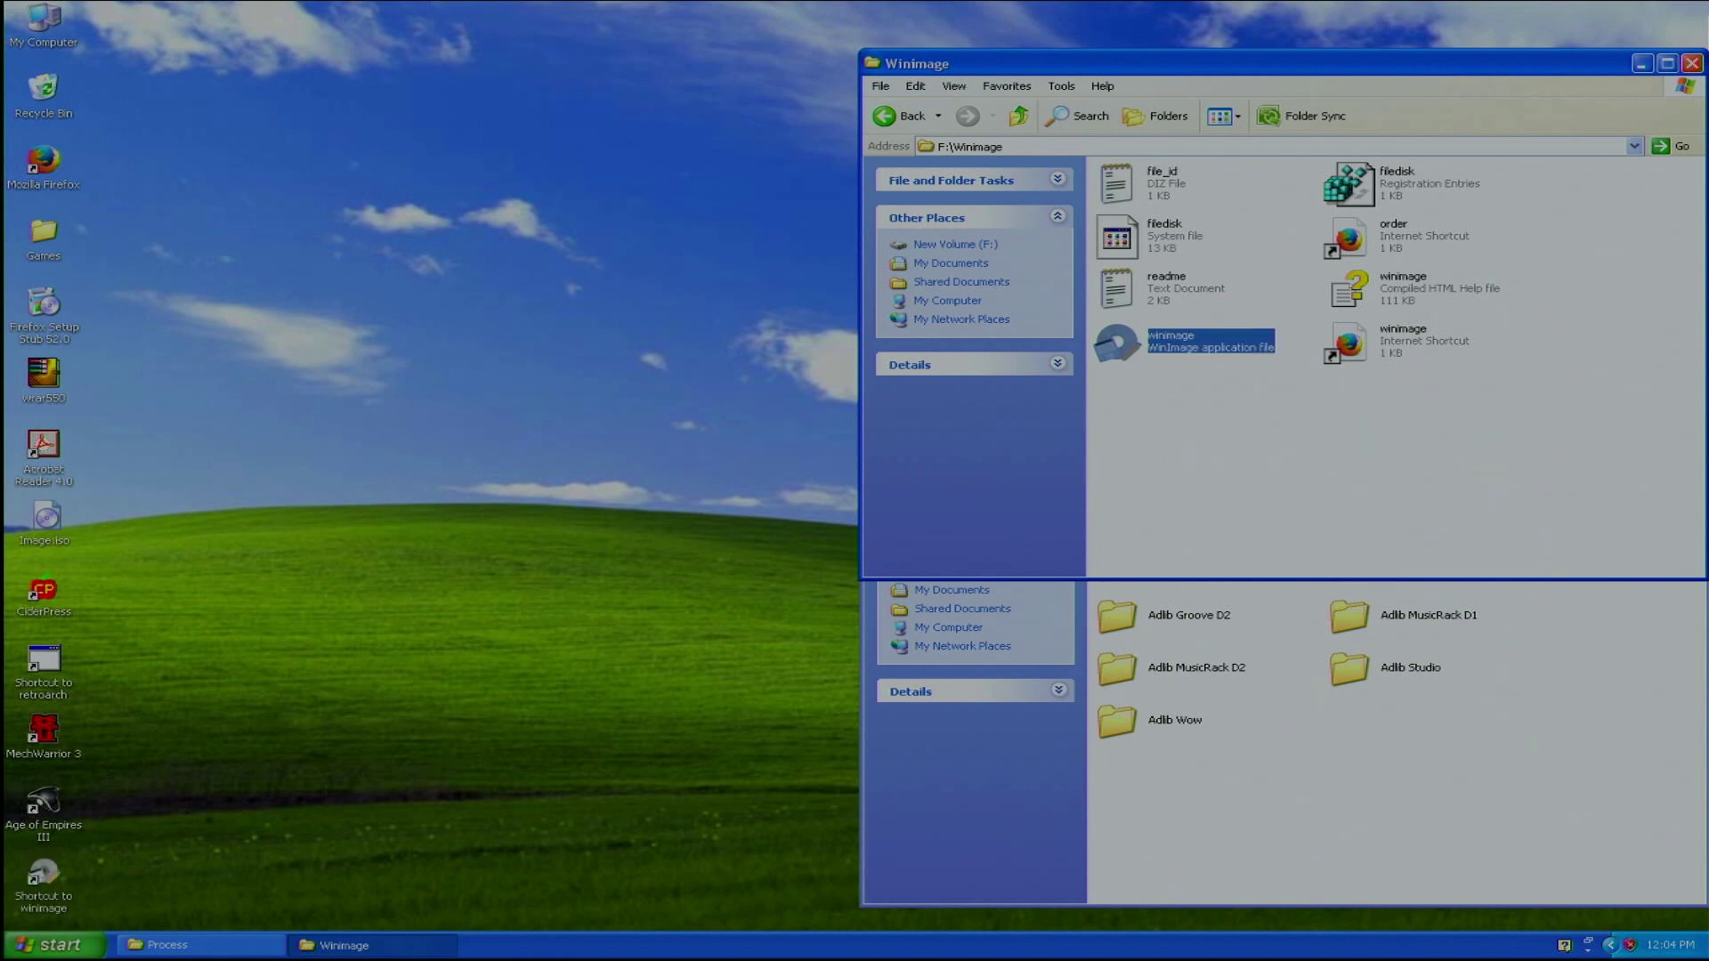
pyautogui.click(1691, 63)
pyautogui.moveTo(1452, 391); pyautogui.dragTo(1442, 17)
pyautogui.click(68, 898)
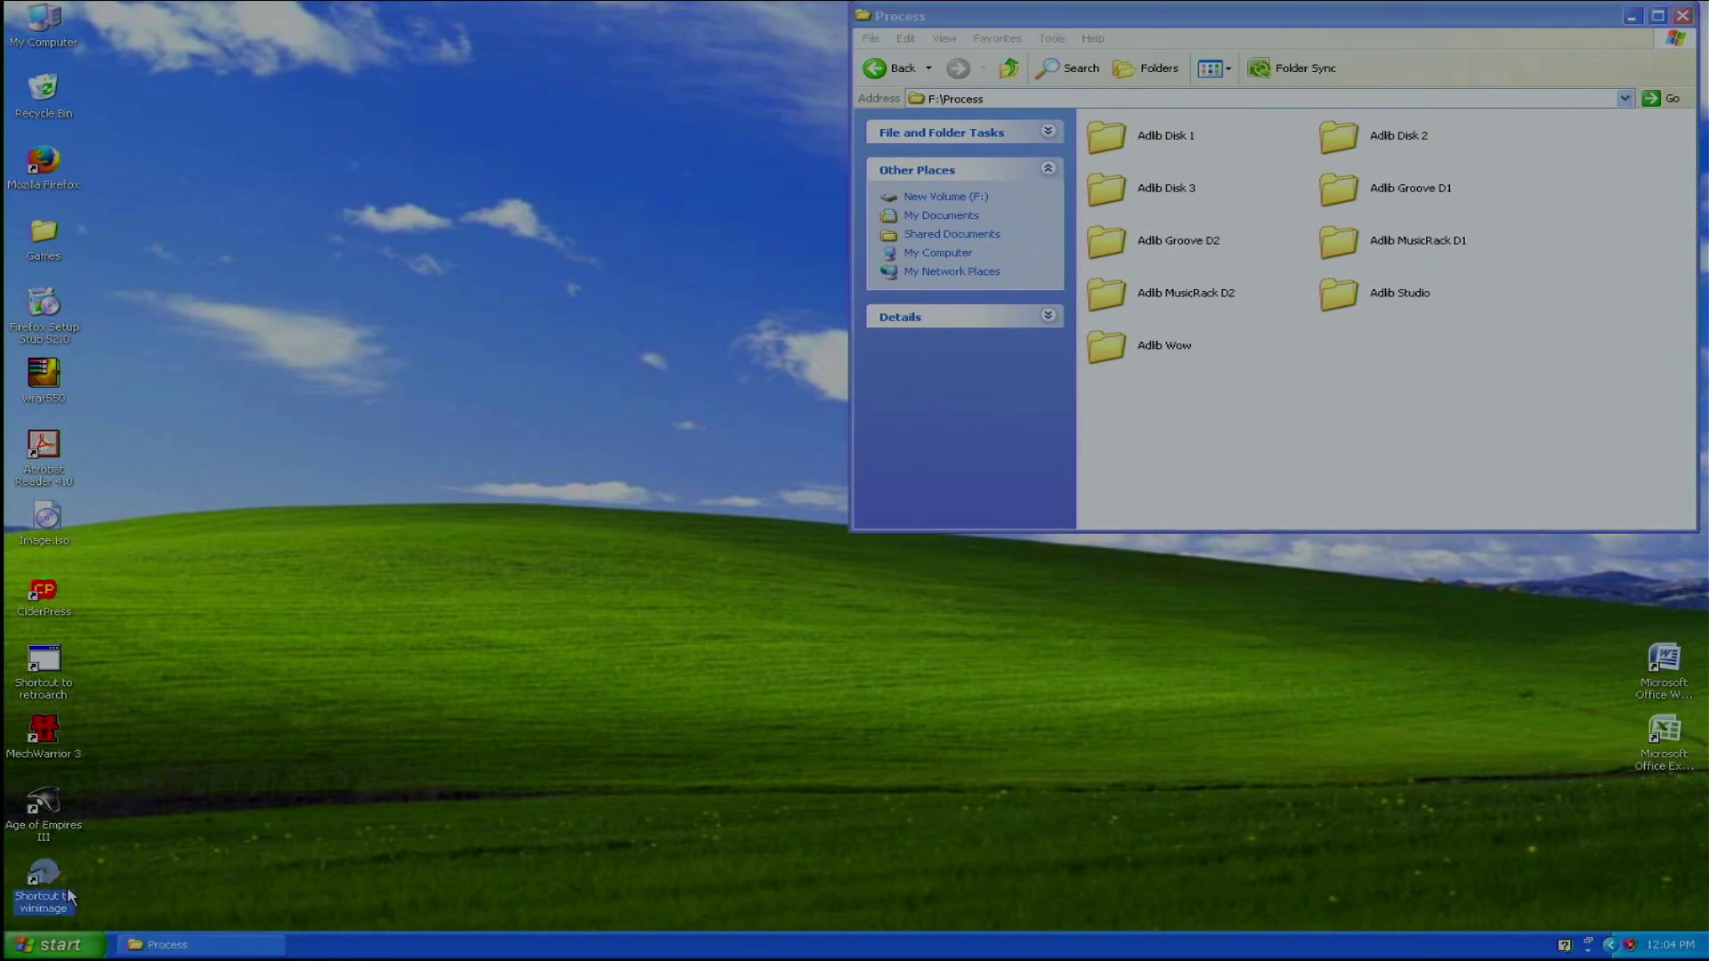
pyautogui.click(130, 820)
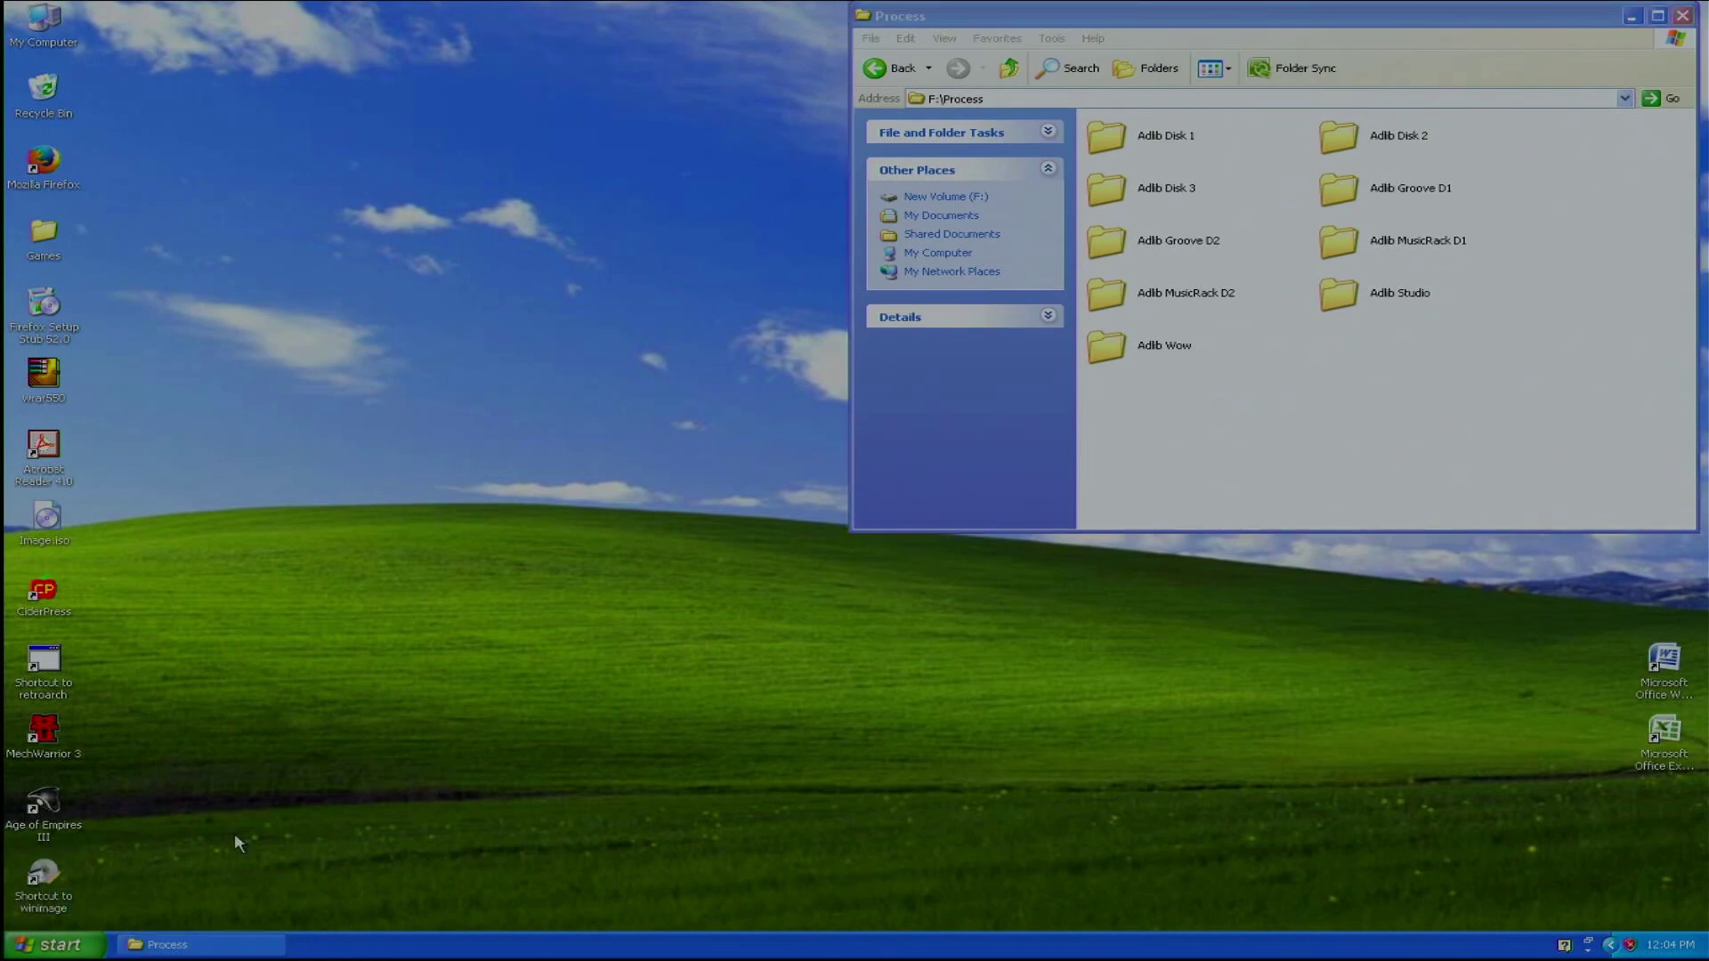
# Launch WinImage 8.50 from the new shortcut, dismiss the About box, and place it beside Process
pyautogui.doubleClick(30, 883)
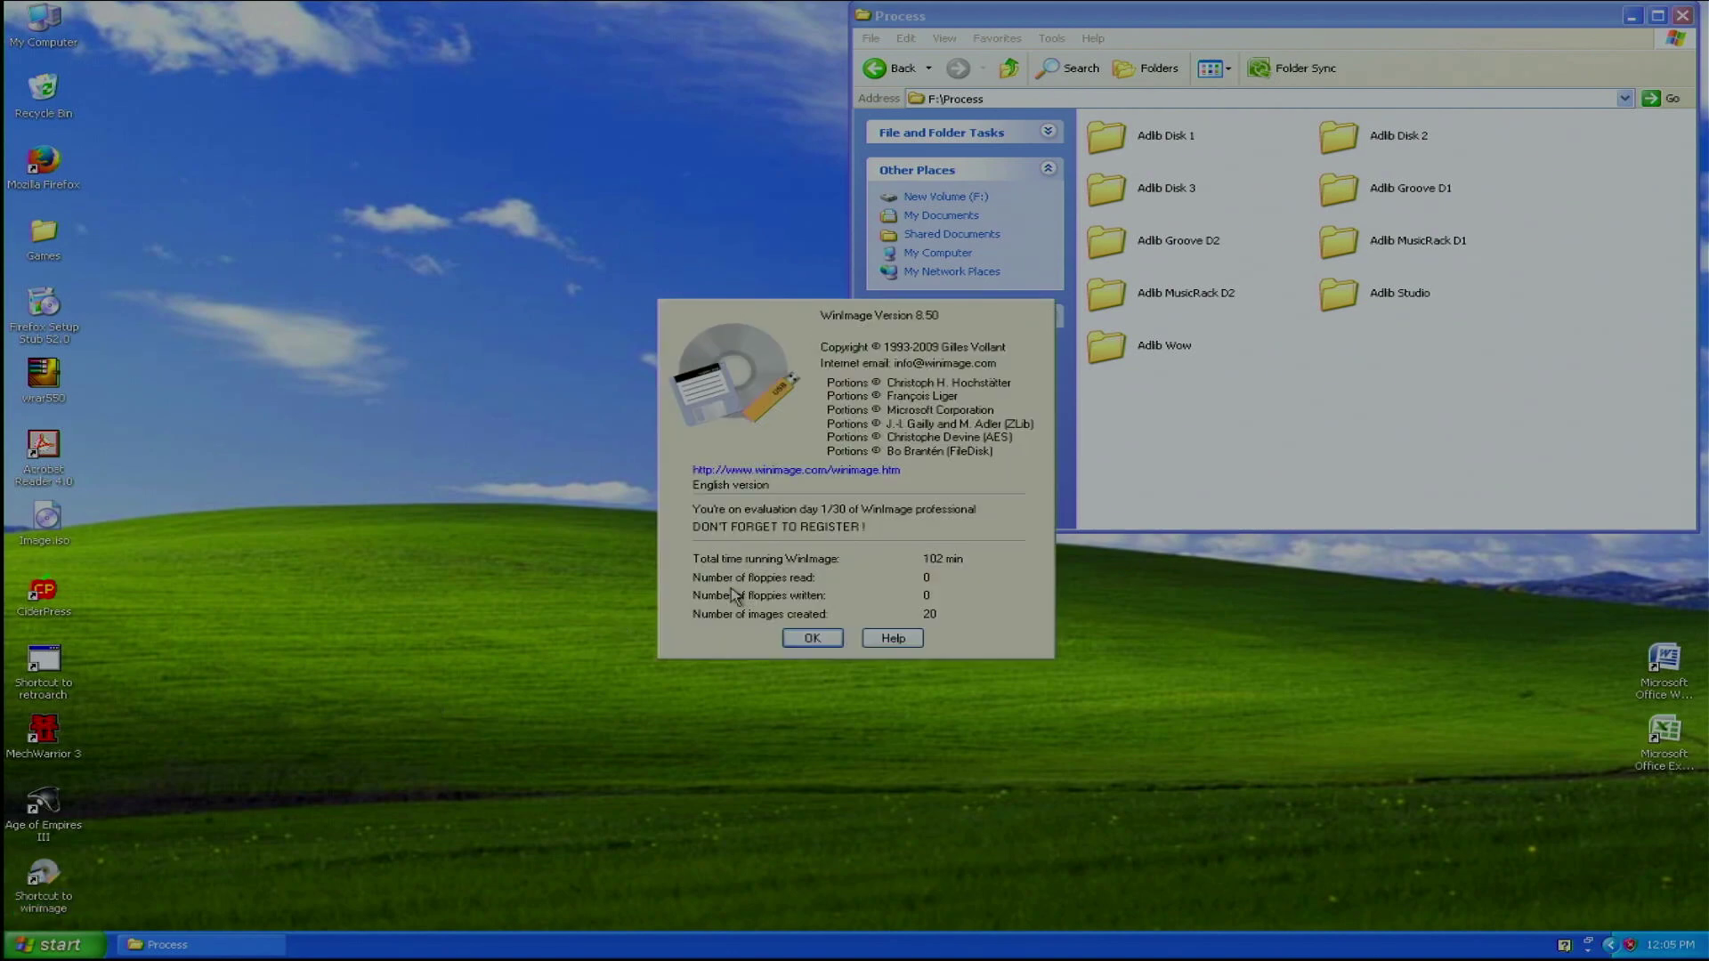
pyautogui.click(811, 638)
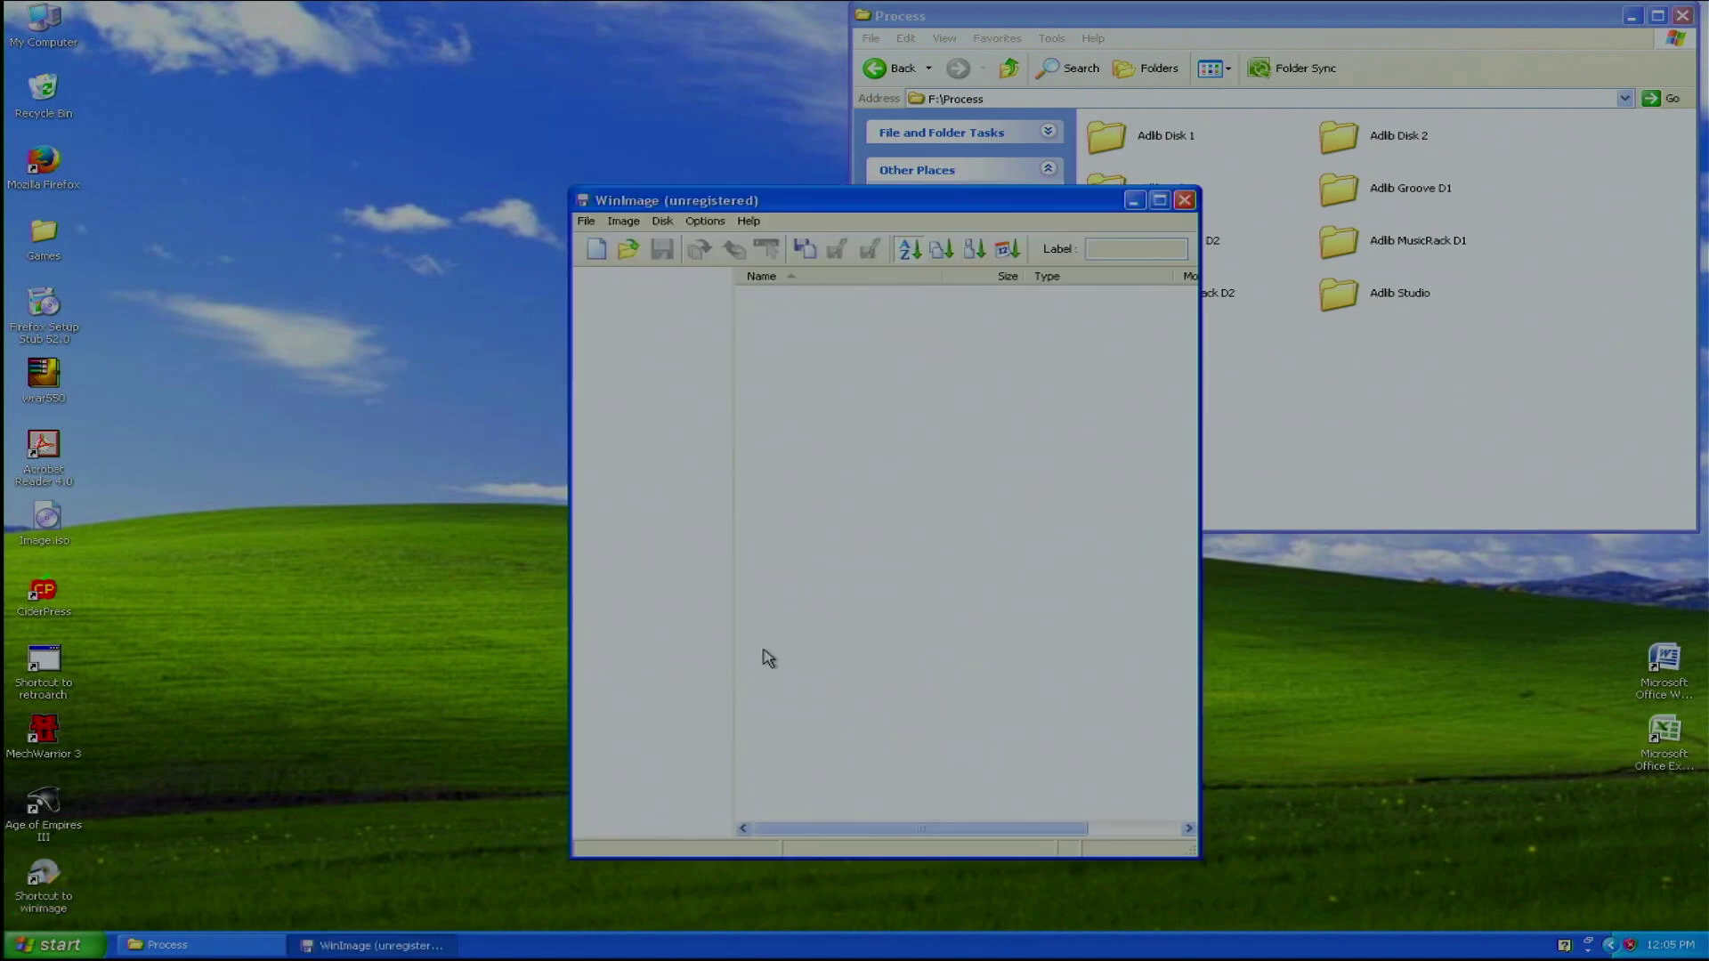
pyautogui.moveTo(817, 204); pyautogui.dragTo(445, 167)
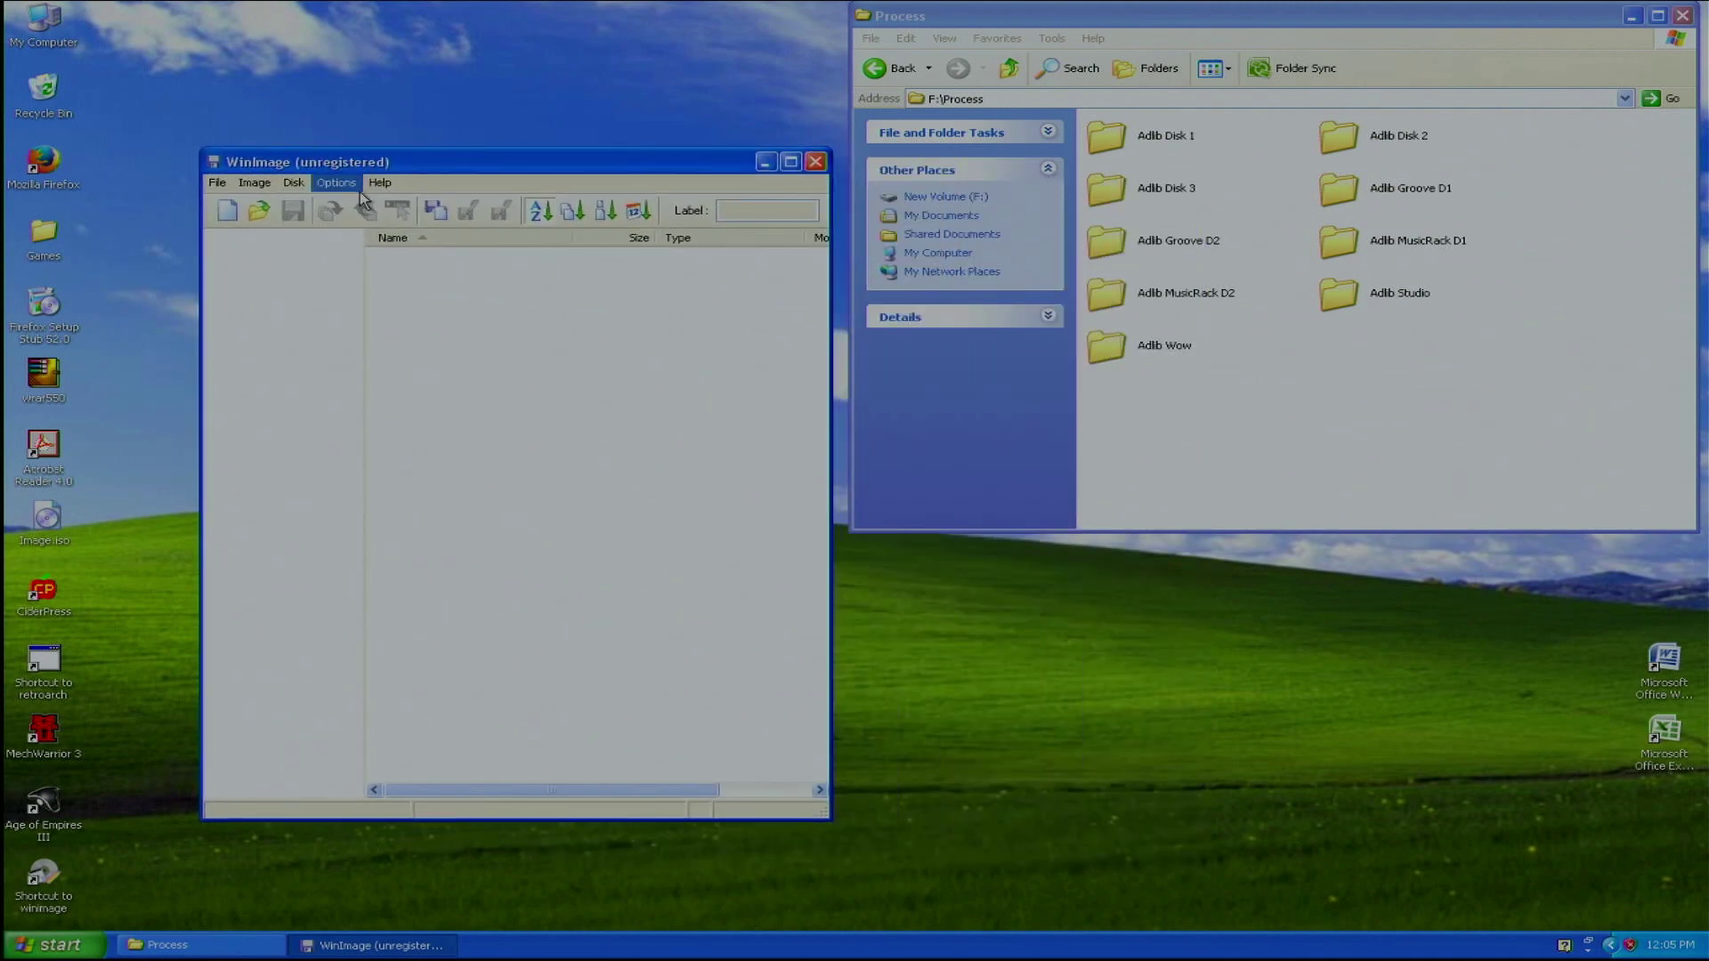
pyautogui.moveTo(551, 162); pyautogui.dragTo(570, 59)
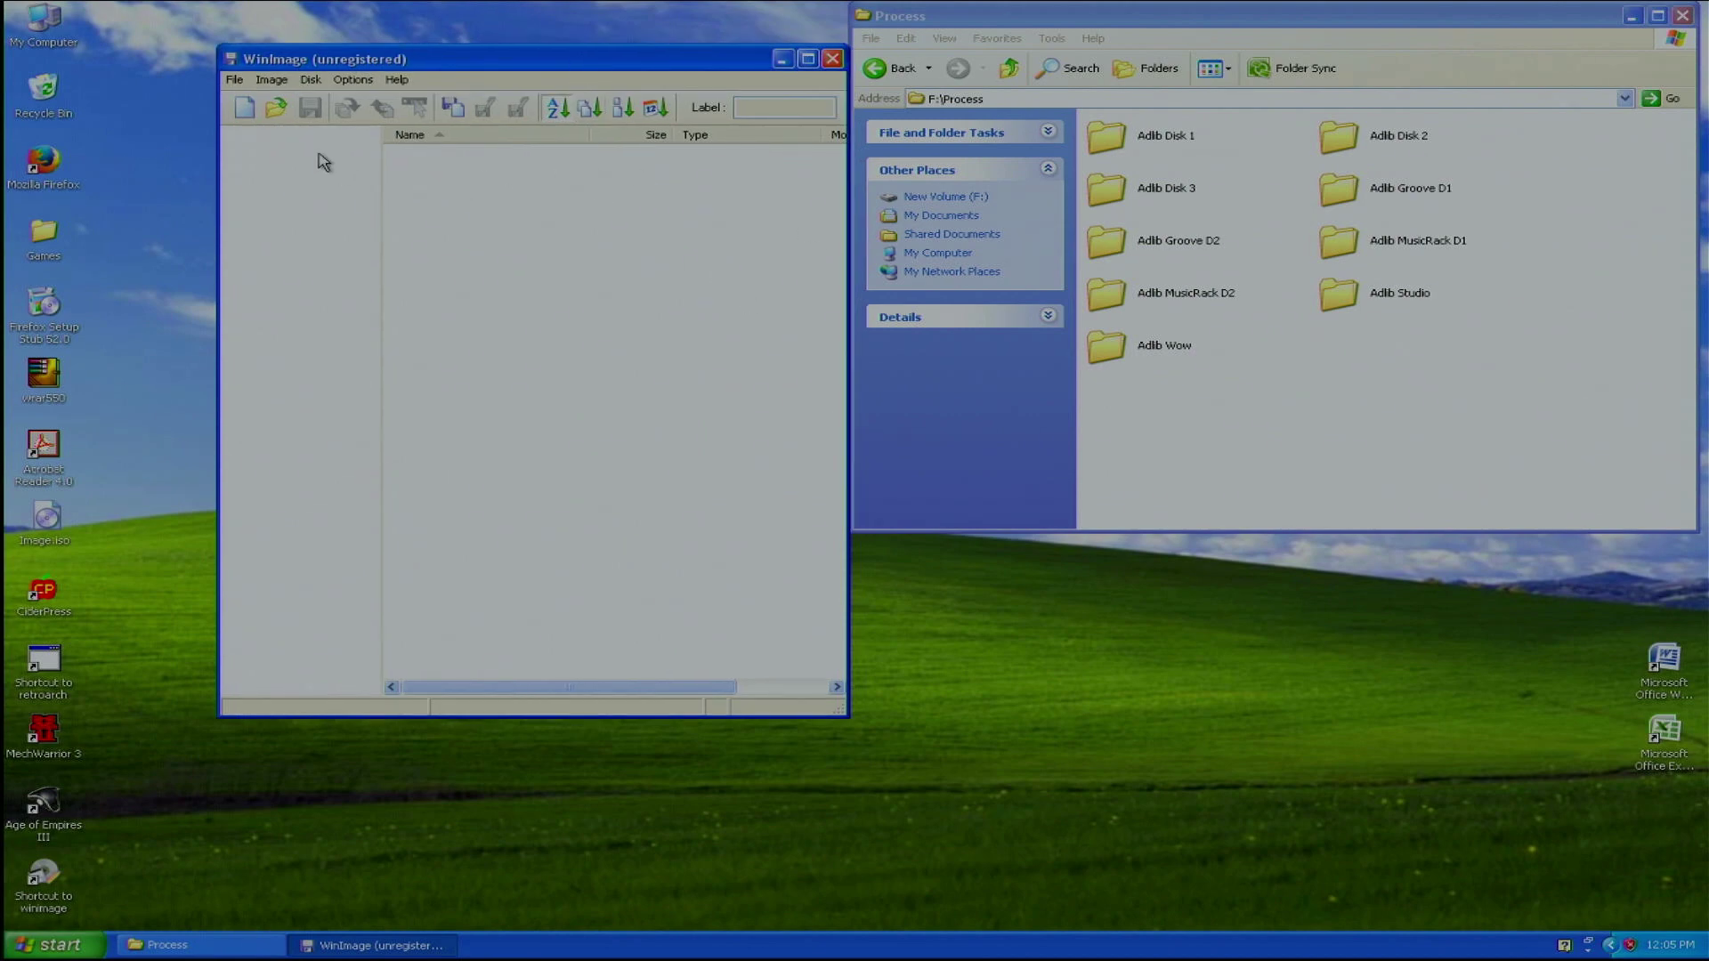
# Drag the five Adlib Disk 1 files into WinImage and choose a 1.2 MB image format
pyautogui.doubleClick(1156, 143)
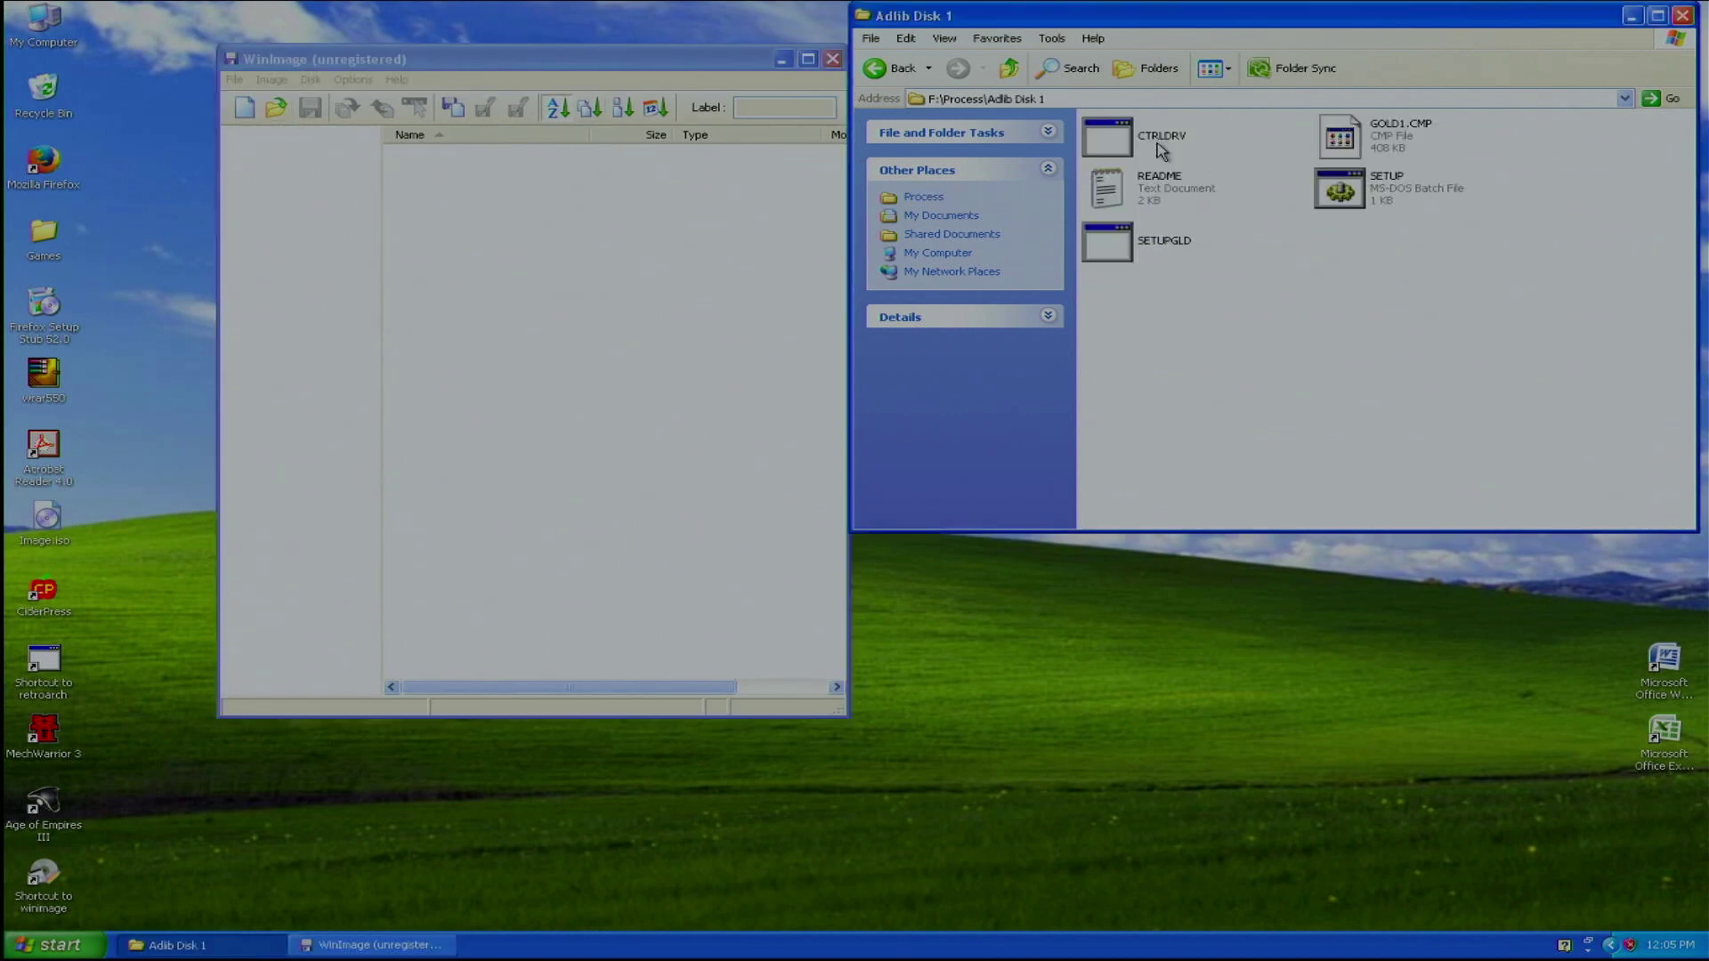
pyautogui.moveTo(1491, 344); pyautogui.dragTo(668, 356)
pyautogui.keyDown('ctrl'); pyautogui.click(1161, 135); pyautogui.keyUp('ctrl')
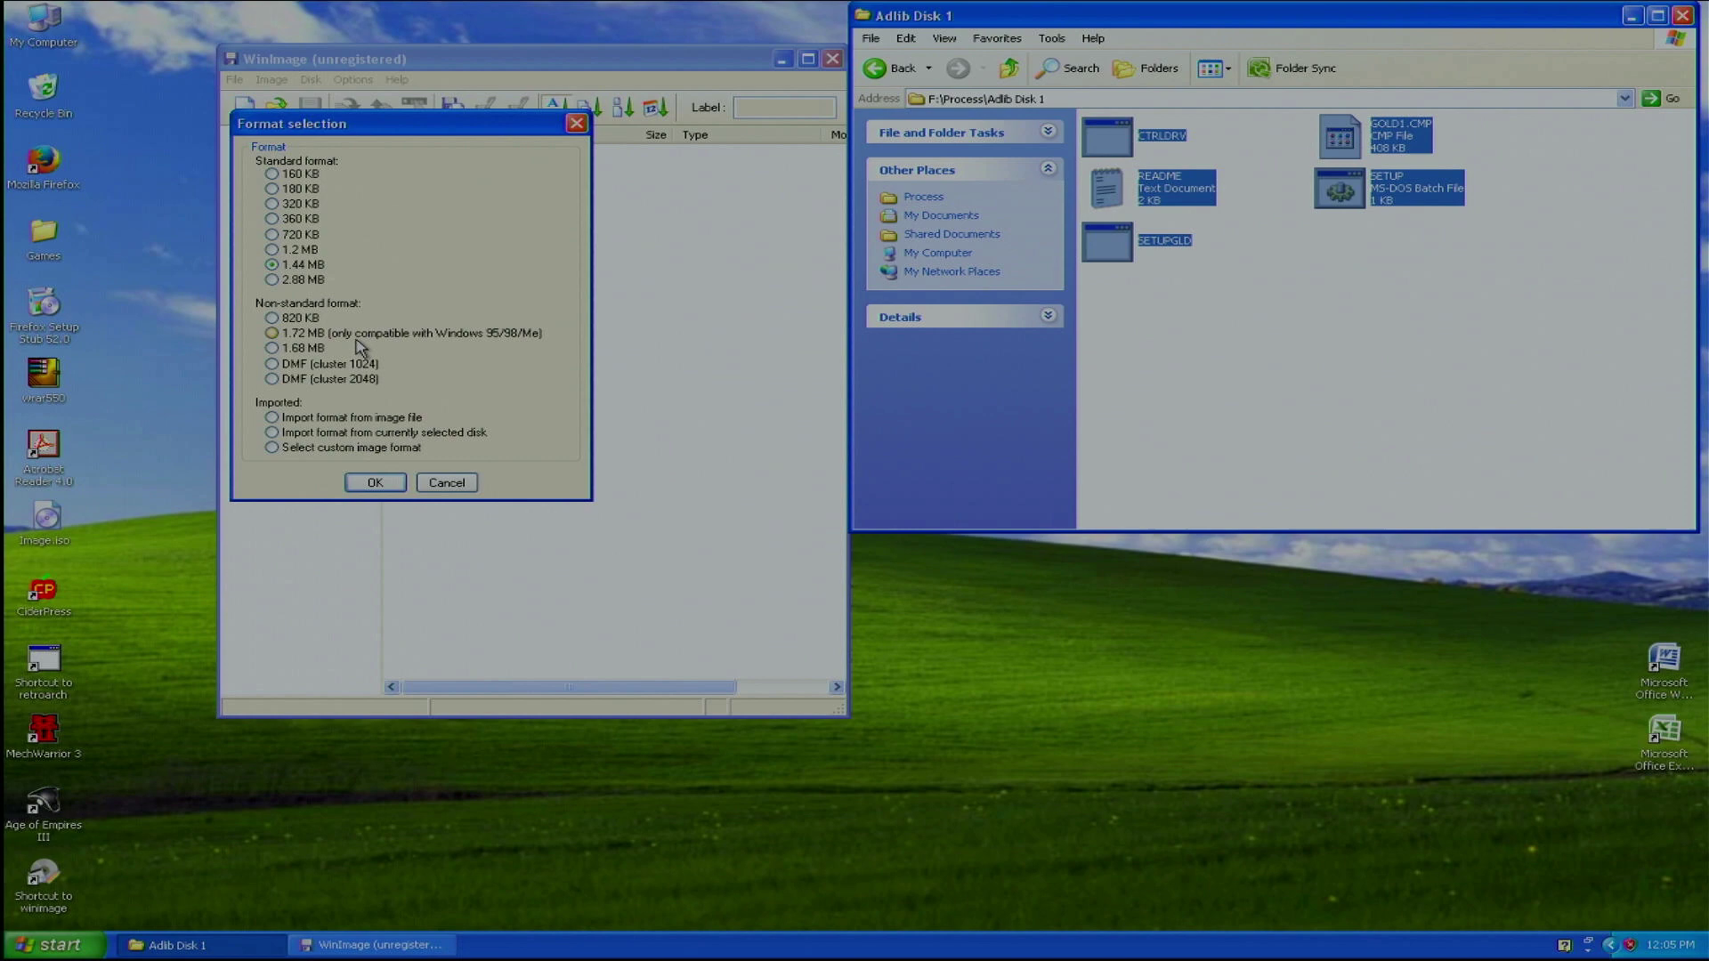
pyautogui.click(272, 251)
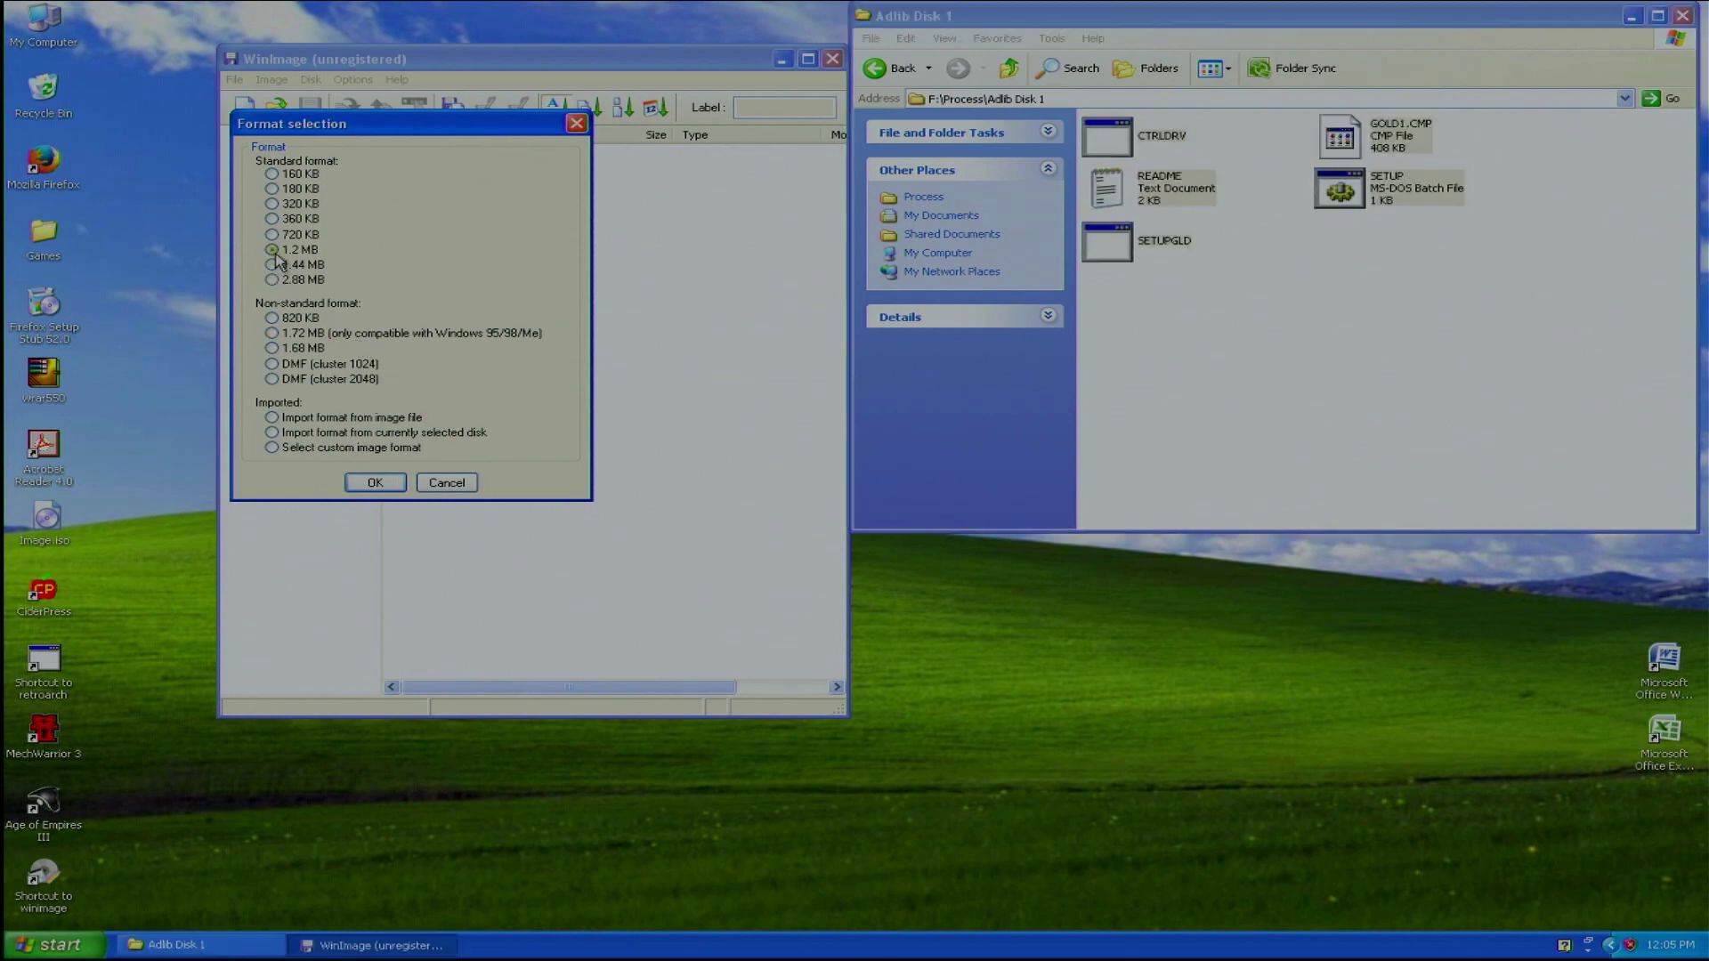
# Inject the five Disk 1 files and choose the Image file (*.ima) save type
pyautogui.click(371, 485)
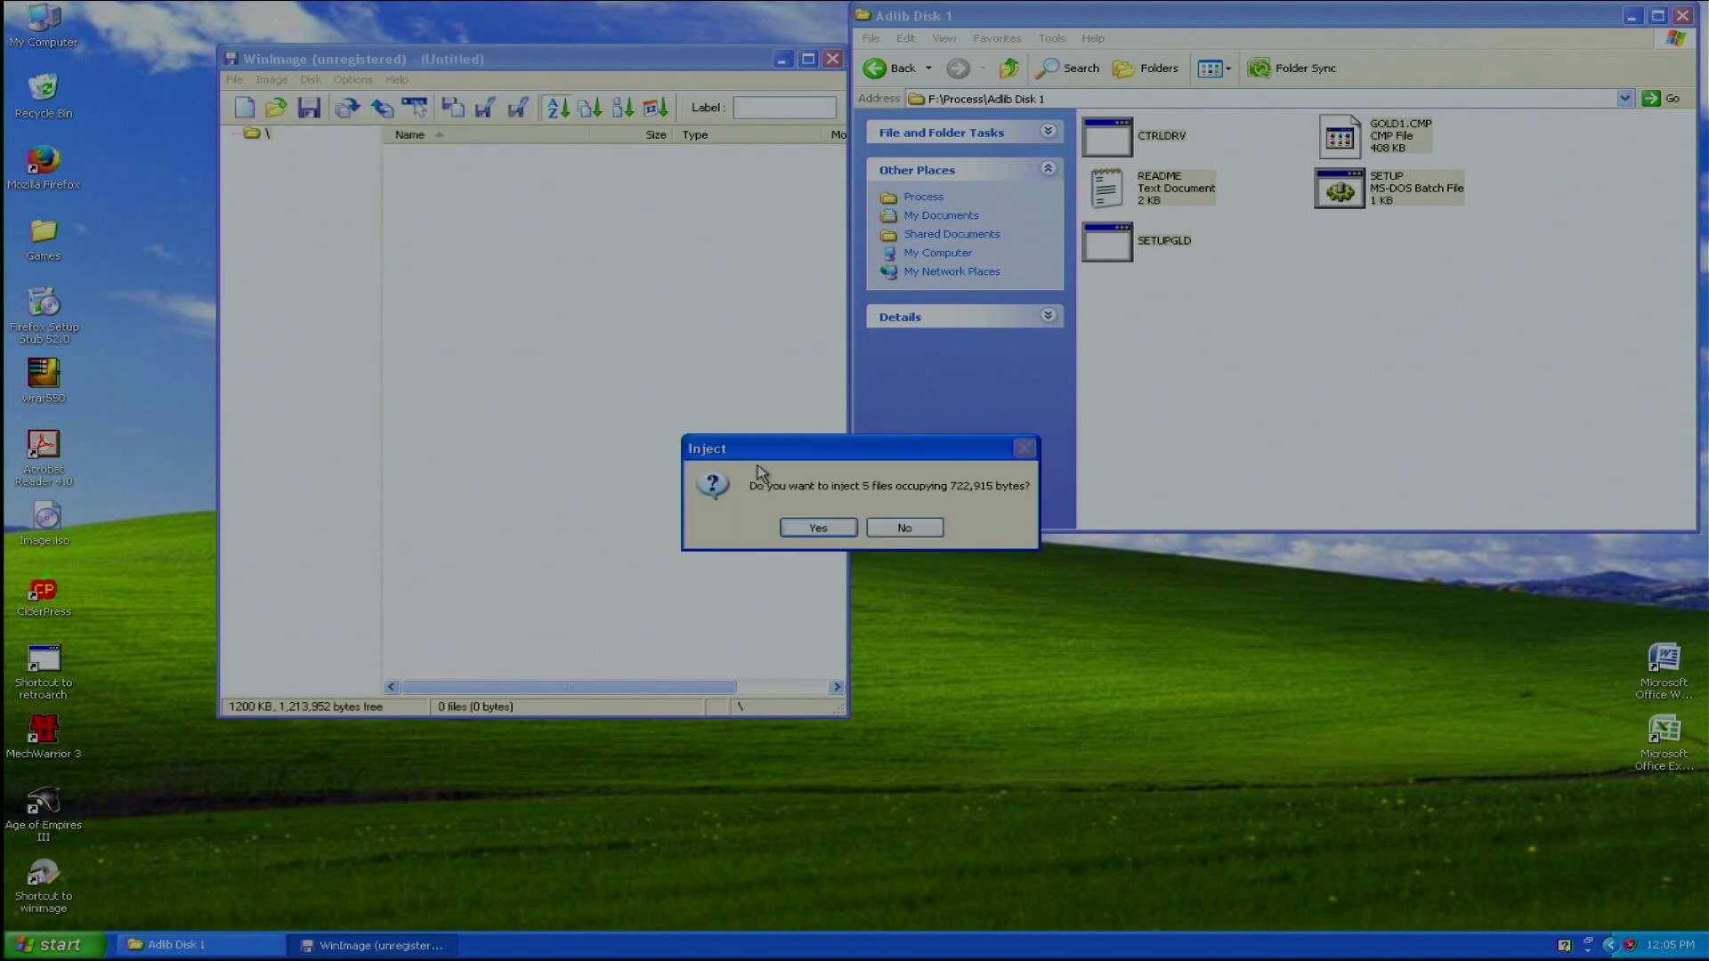
pyautogui.click(813, 526)
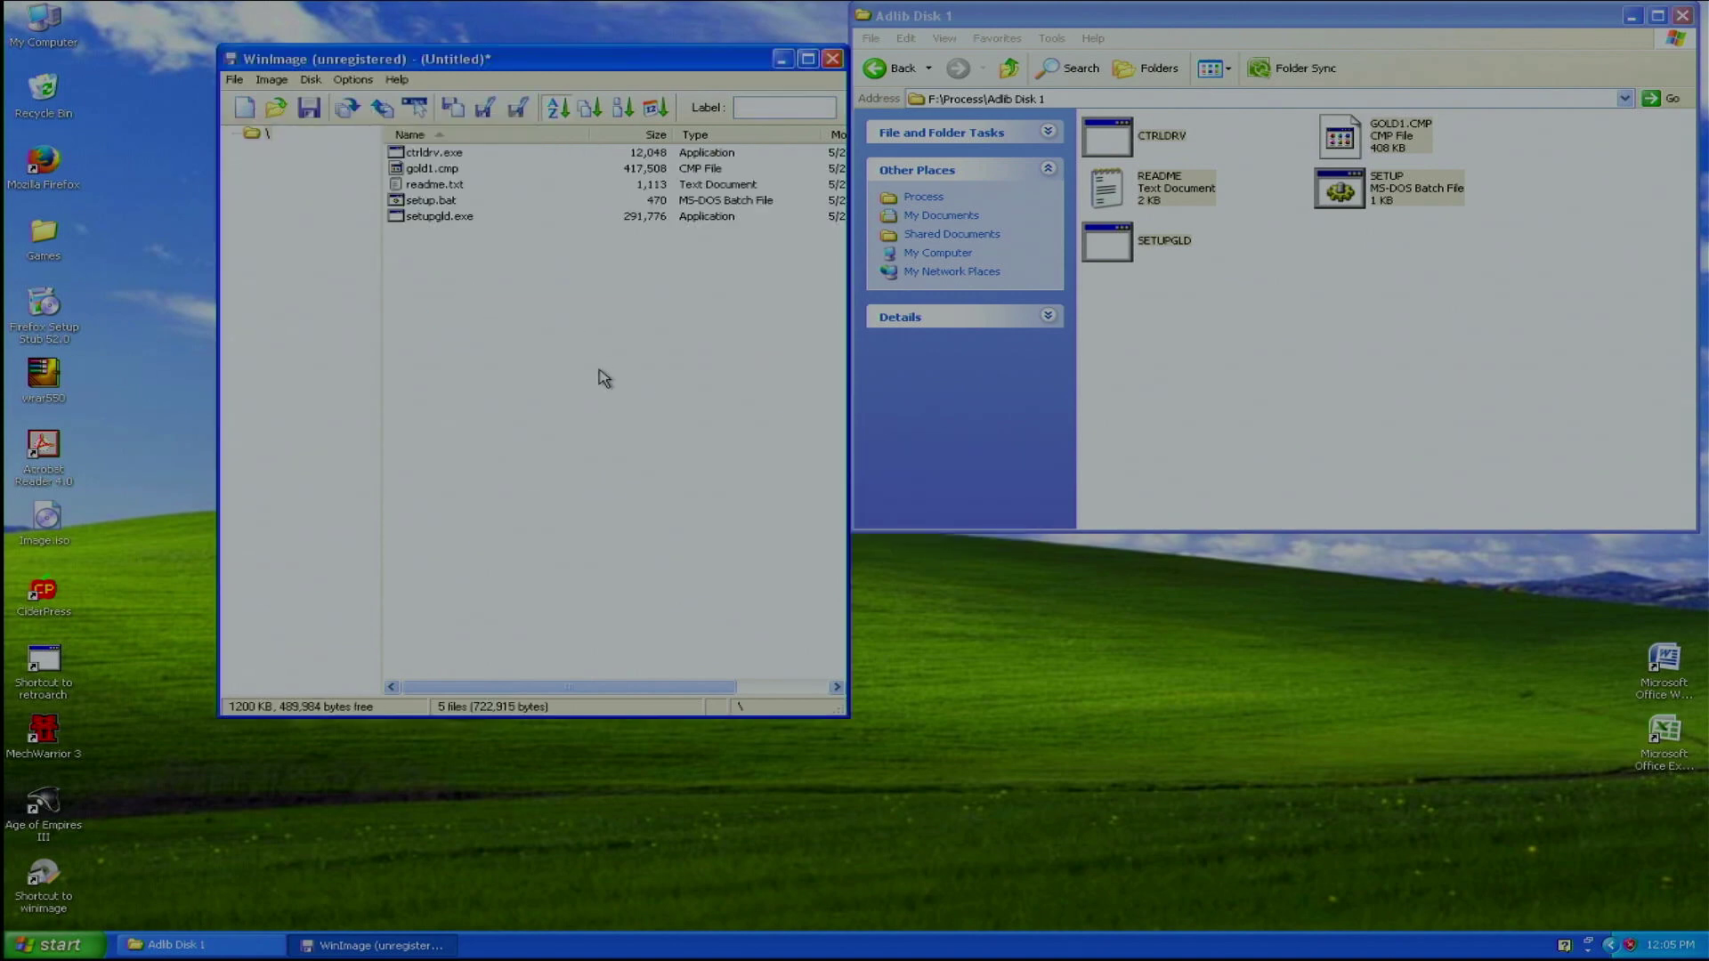
pyautogui.click(308, 107)
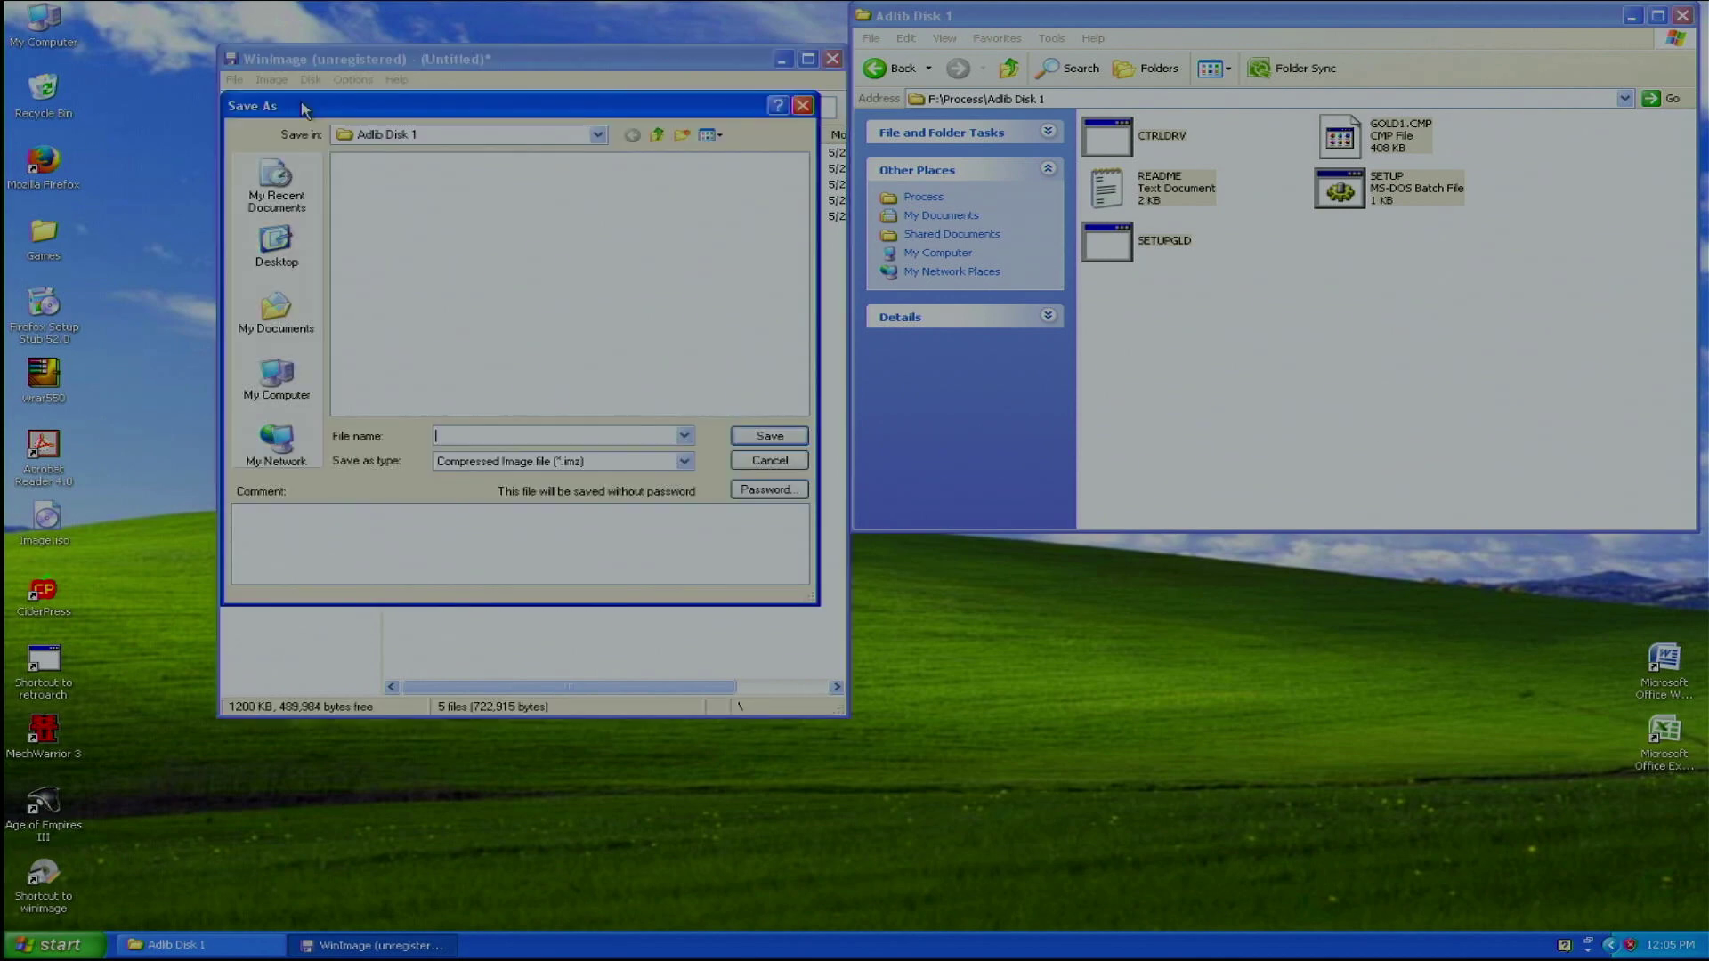
pyautogui.click(595, 462)
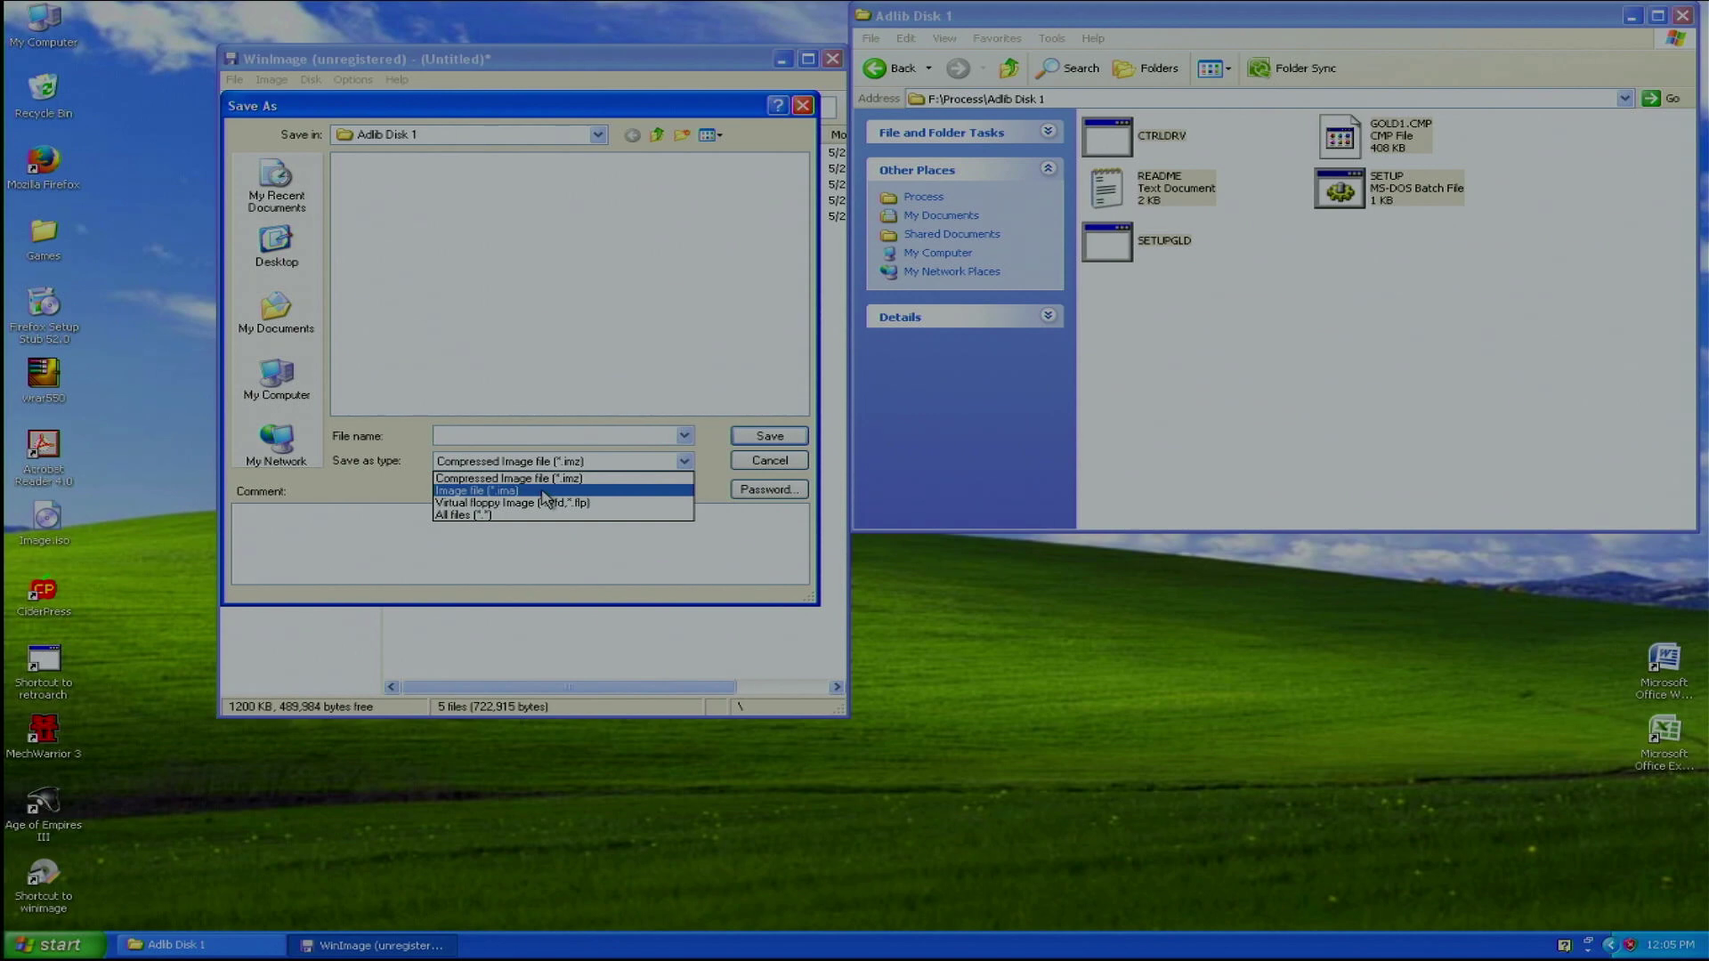
pyautogui.click(542, 491)
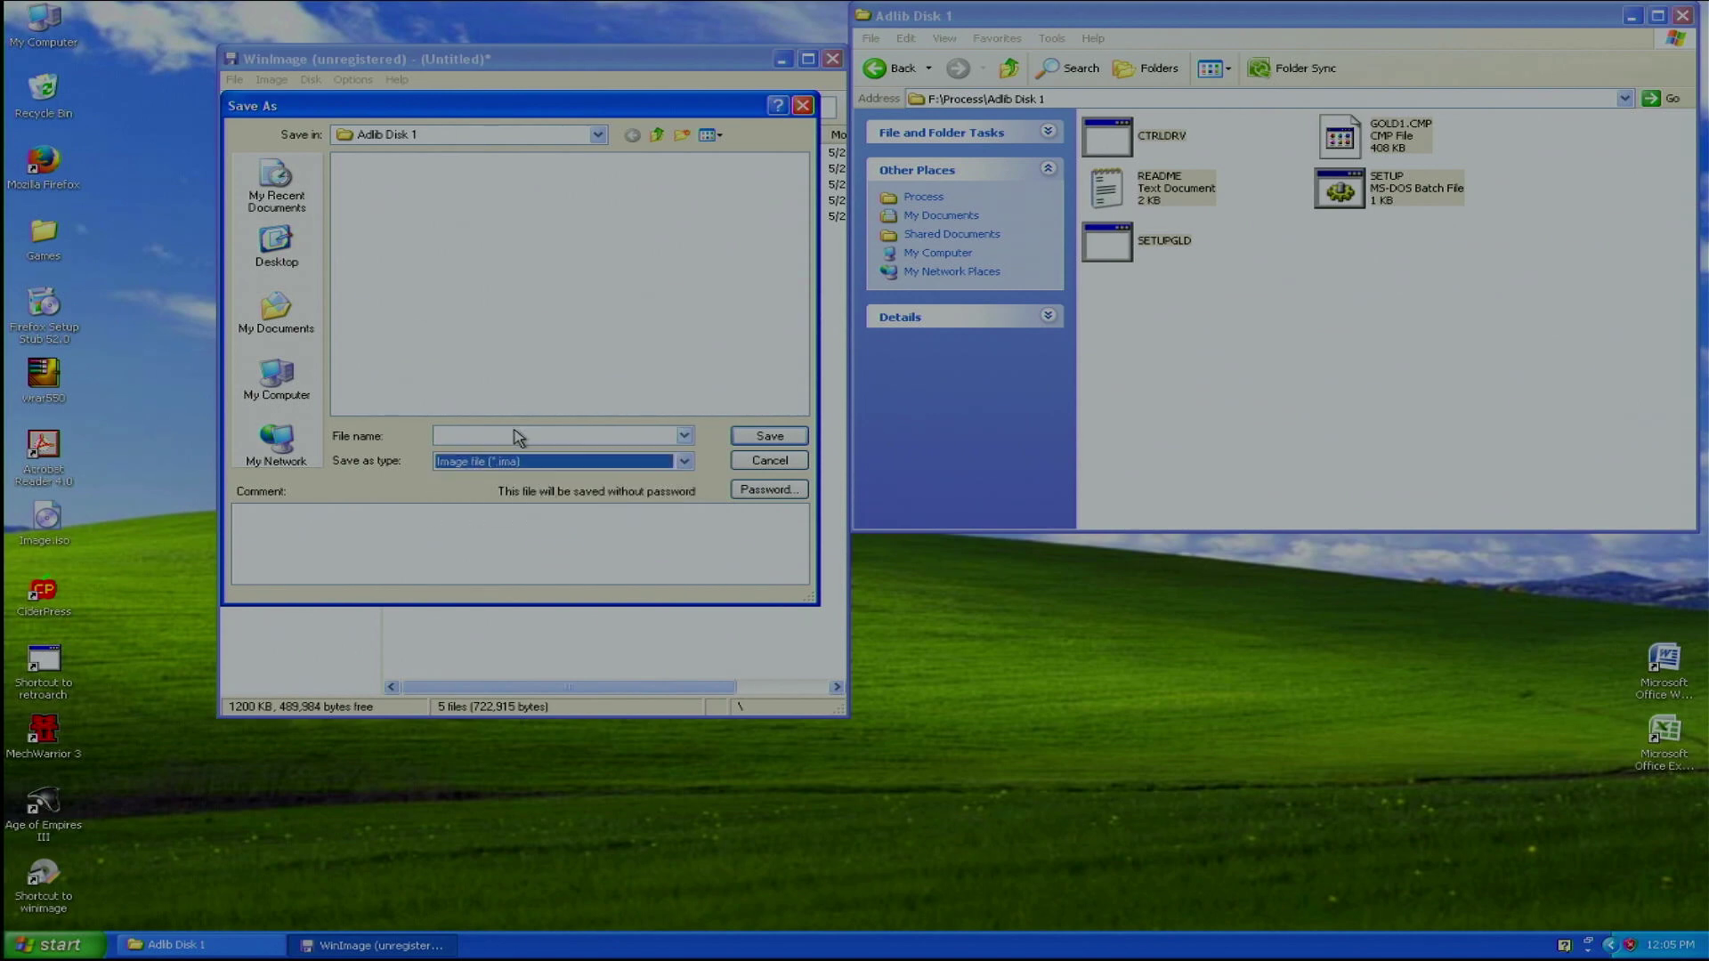
# Save the image in the Process folder as Disk 1.IMA
pyautogui.click(525, 462)
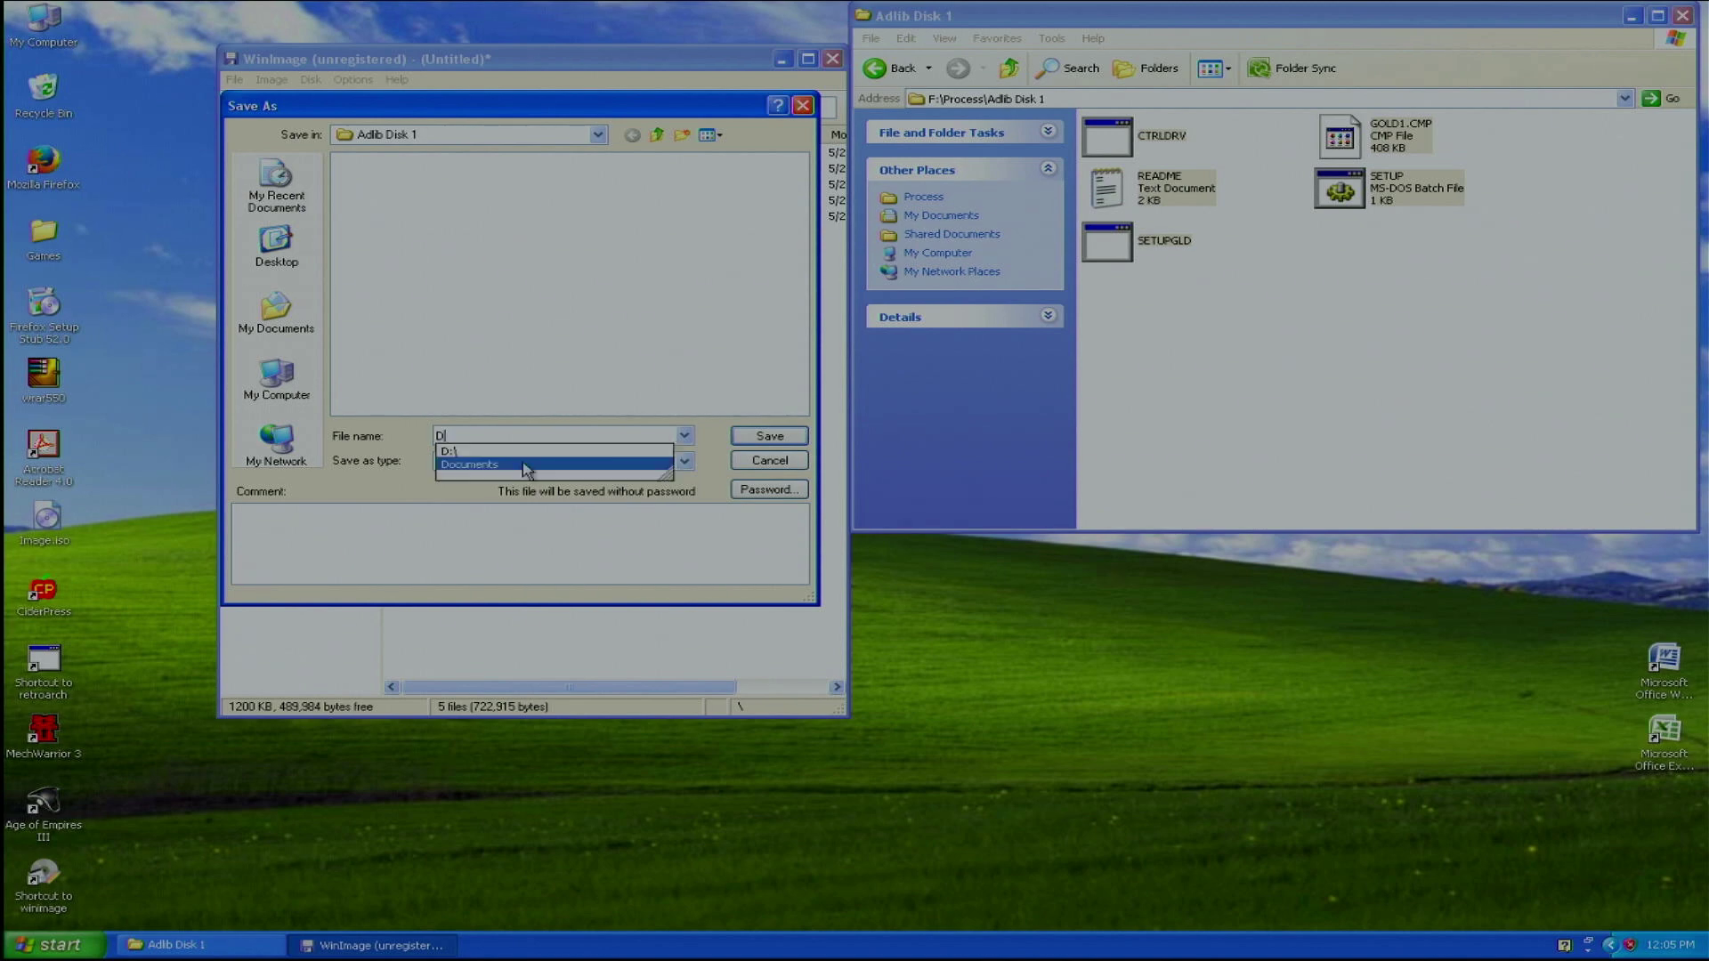
pyautogui.click(525, 462)
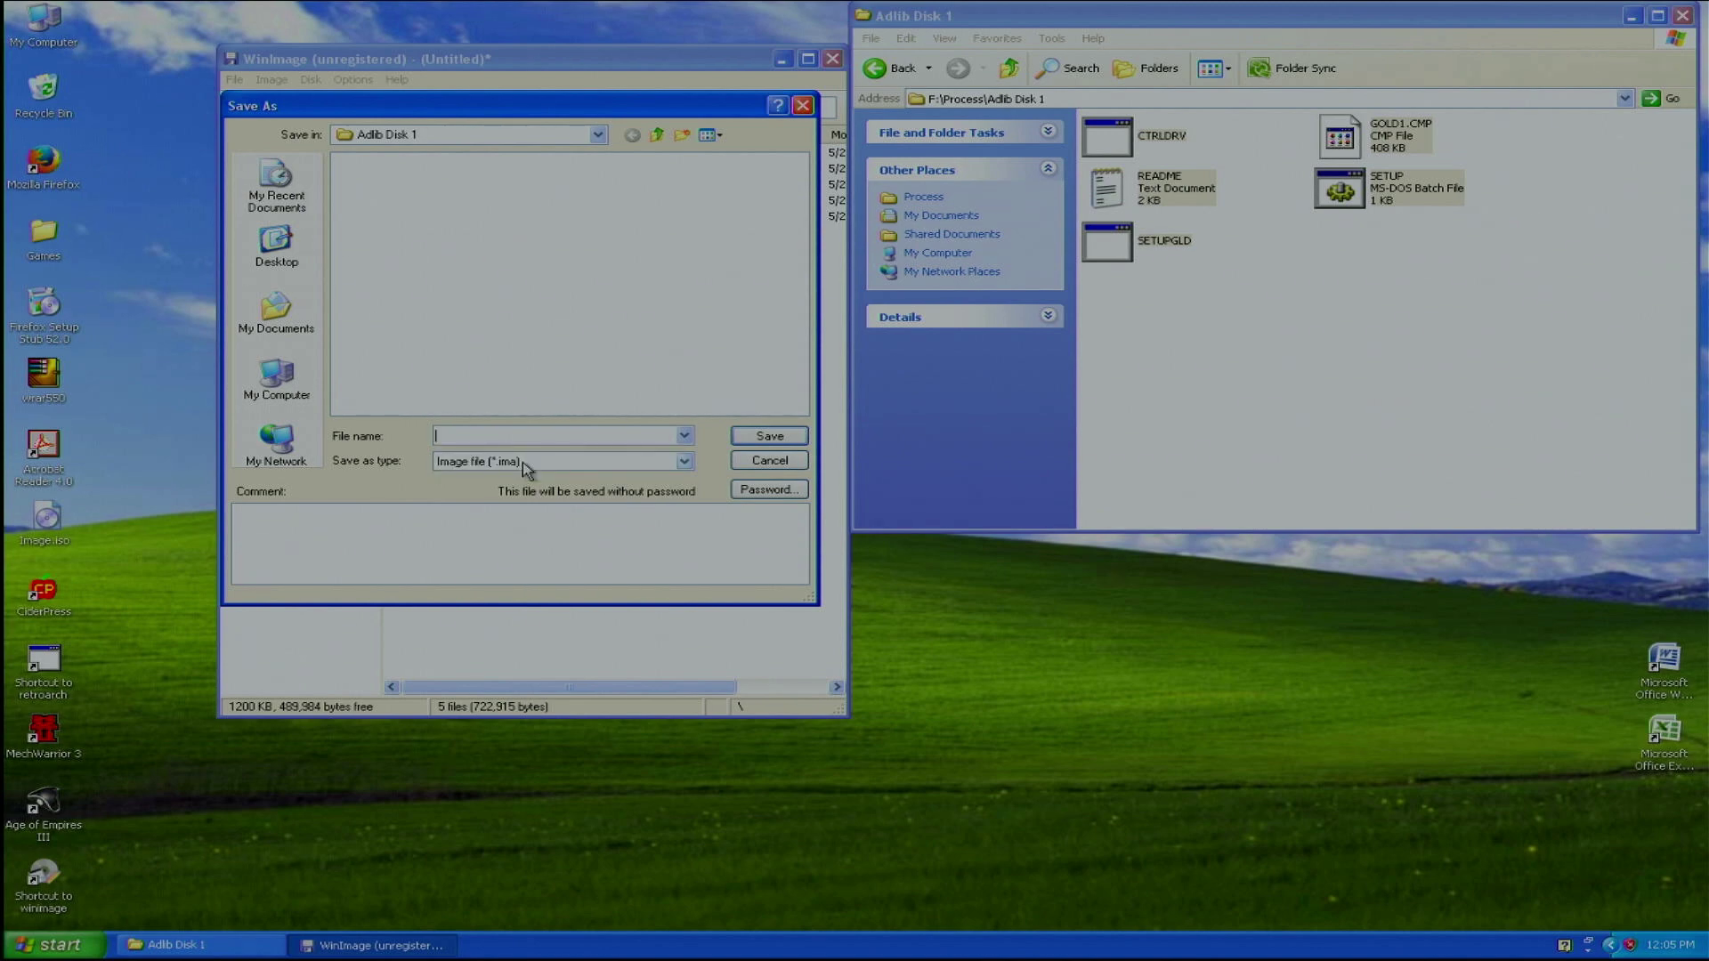
pyautogui.click(569, 134)
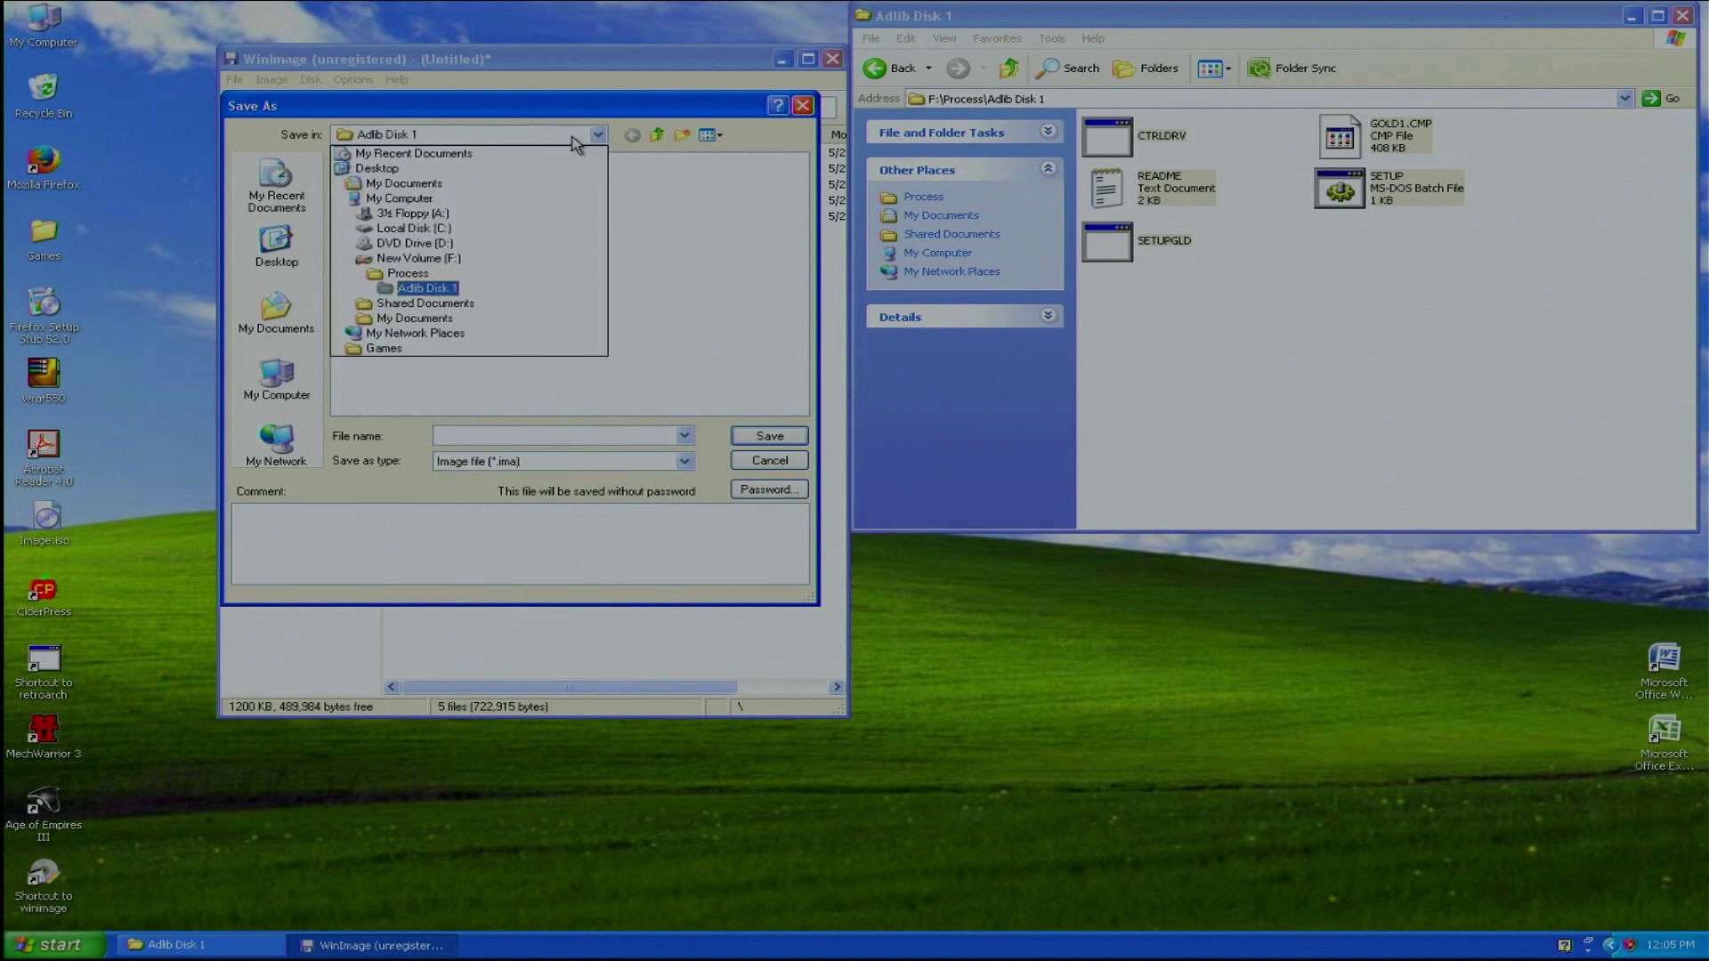
pyautogui.click(406, 274)
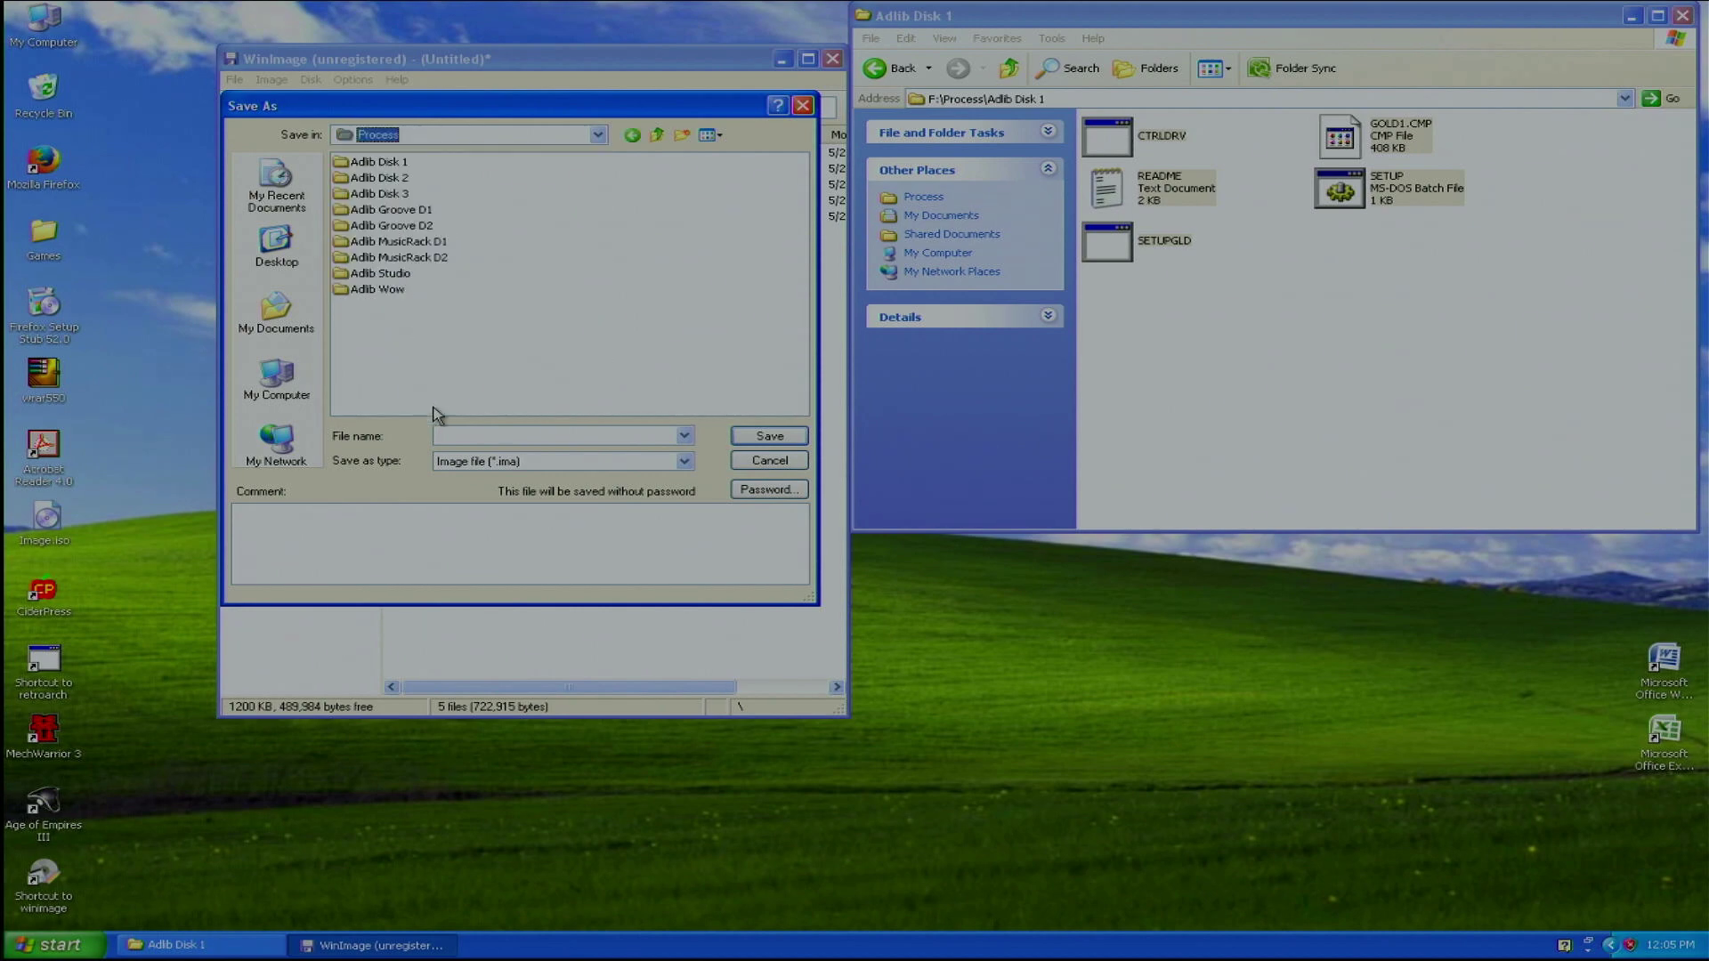
pyautogui.click(534, 436)
pyautogui.write('Disk 1')
pyautogui.click(790, 436)
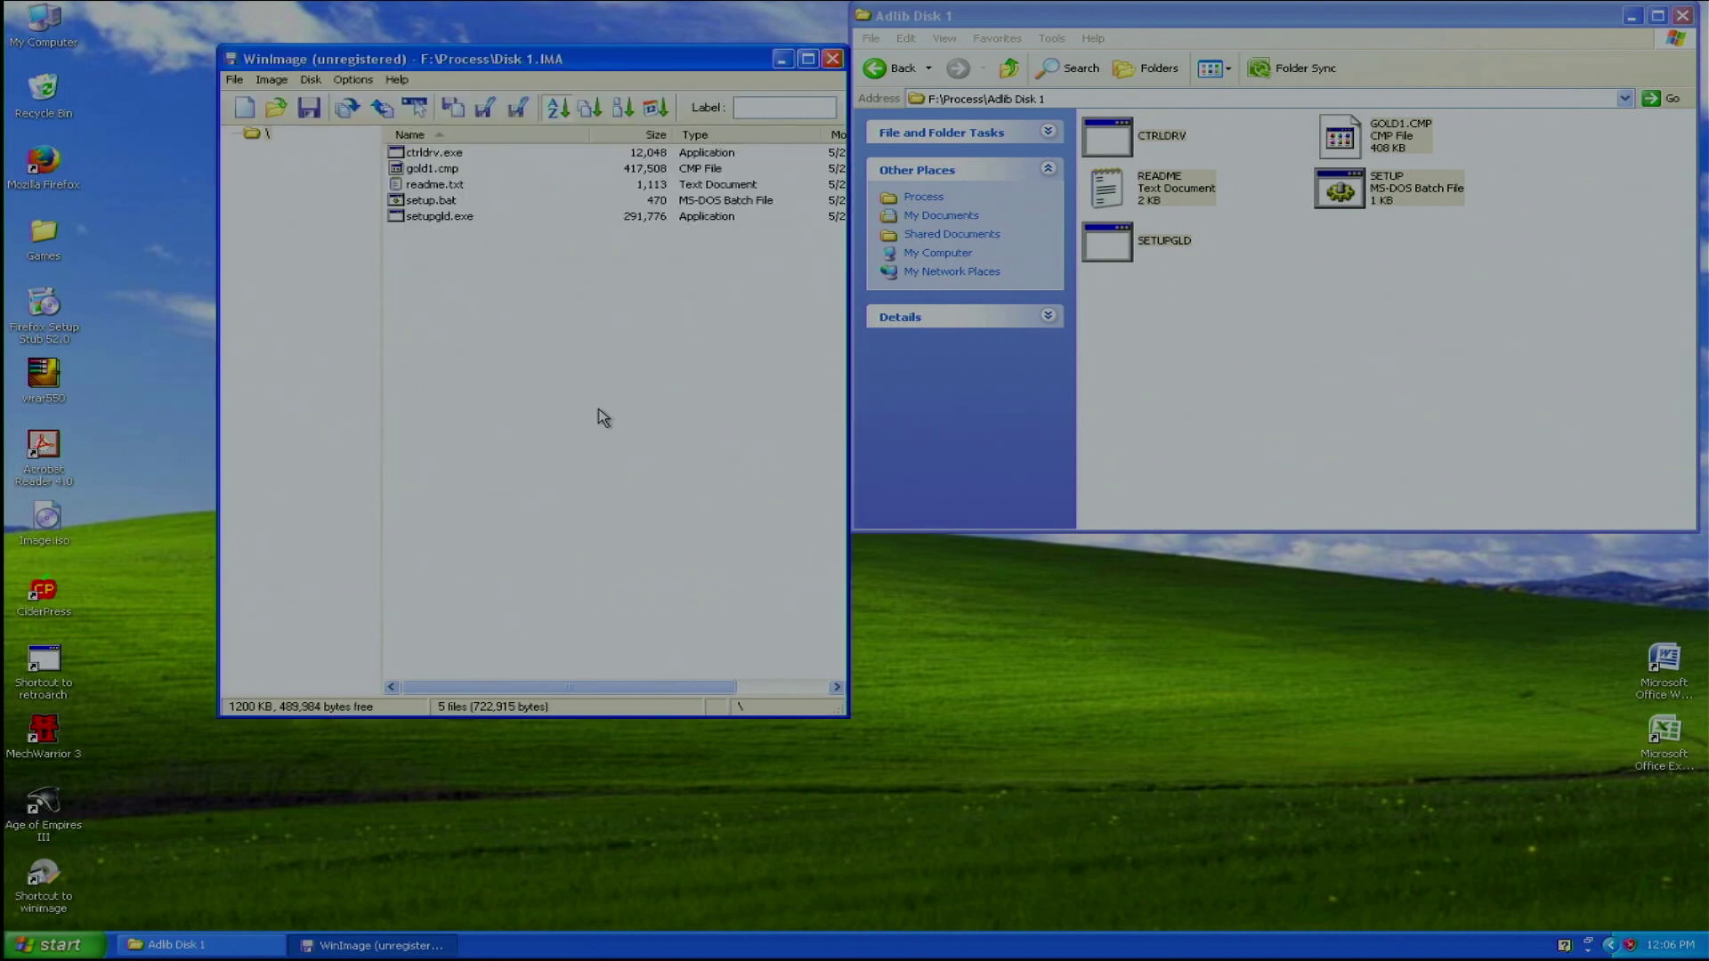
# Create a blank 1.2 MB image and inject G2S, WIN_MIDI and GOLD2.CMP from Adlib Disk 2
pyautogui.click(874, 68)
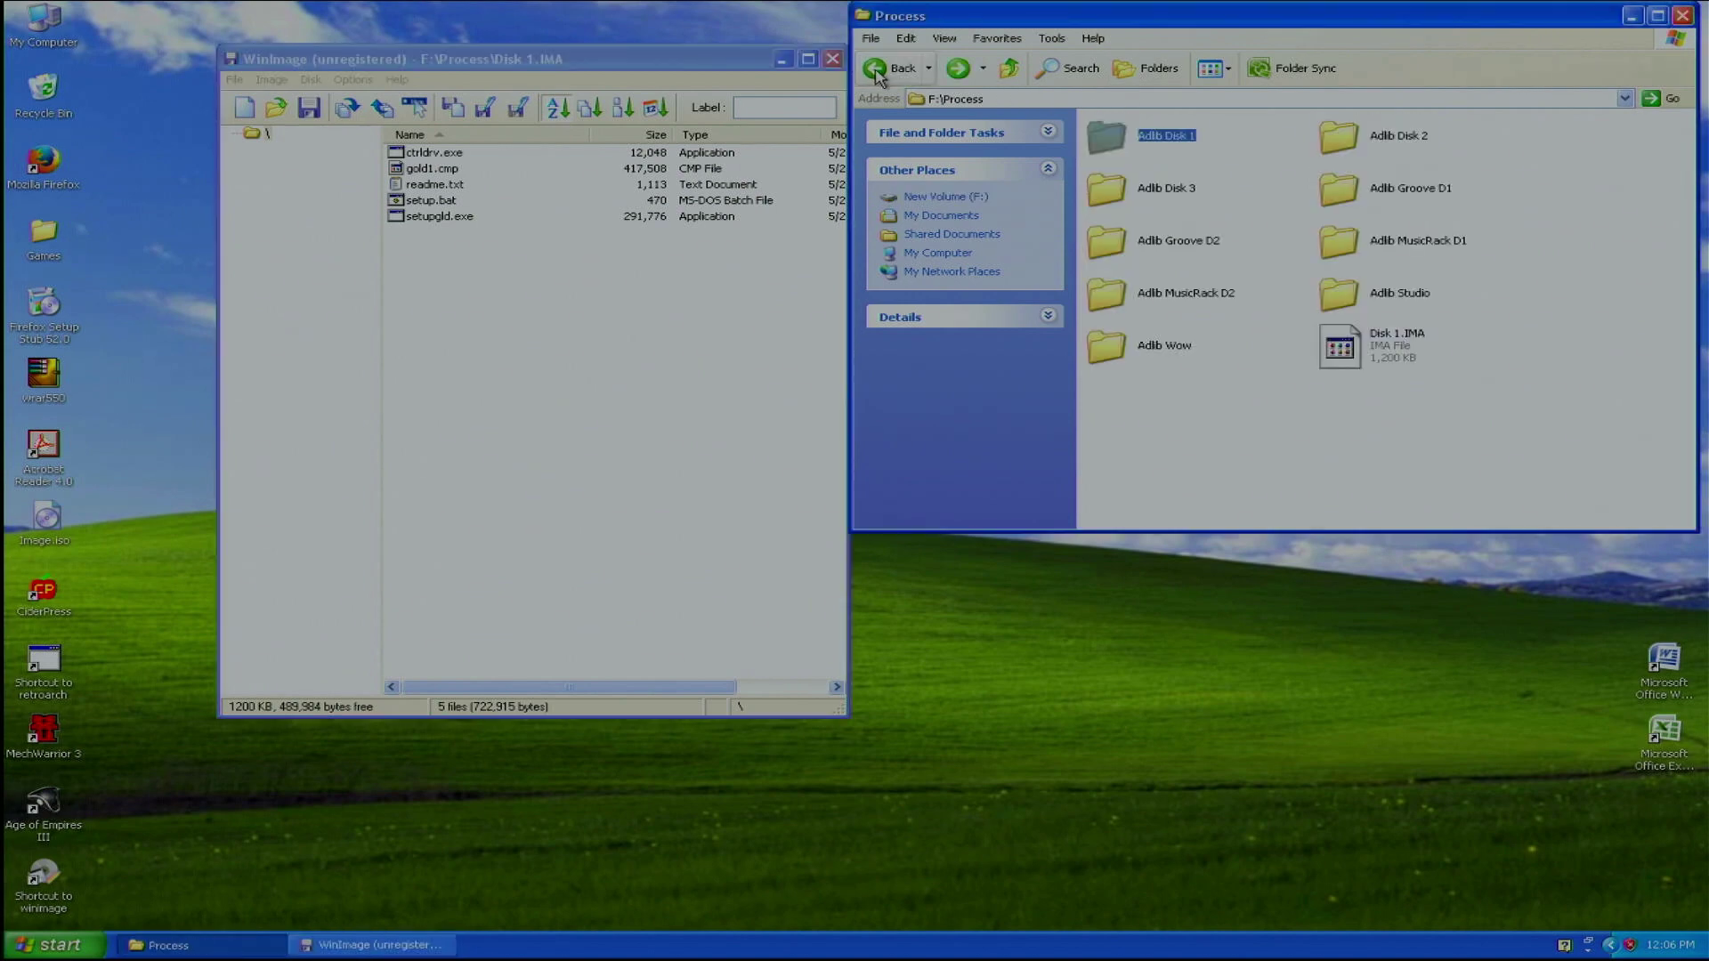
pyautogui.click(242, 108)
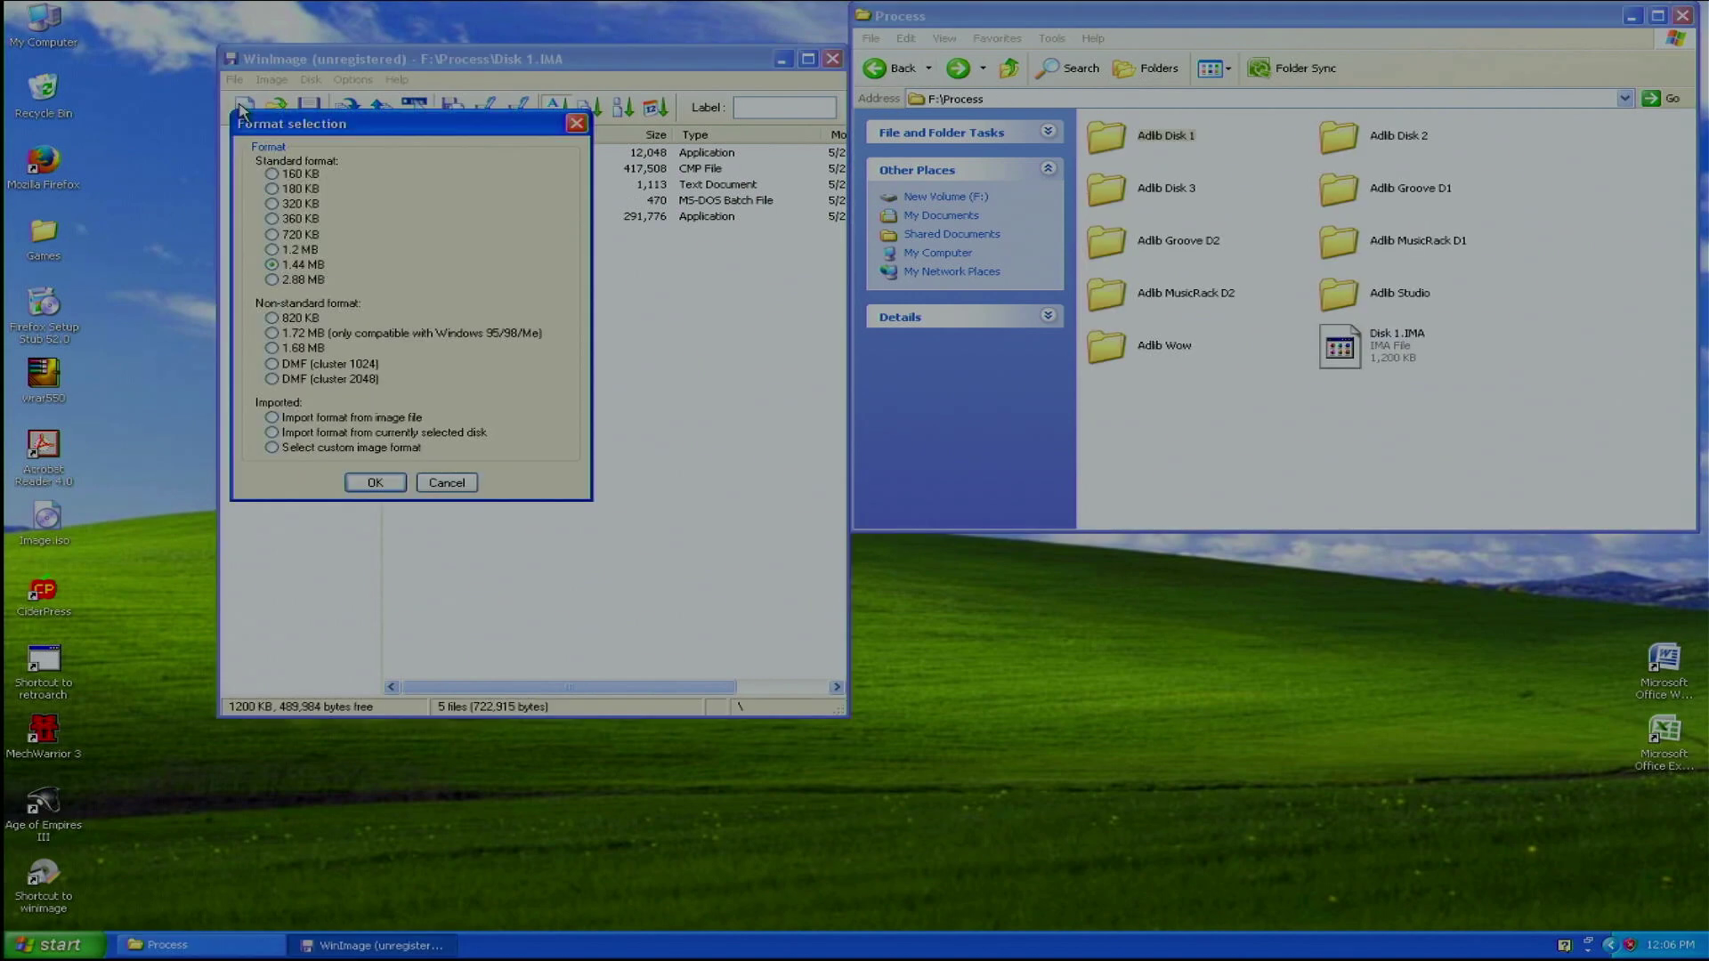
pyautogui.click(276, 251)
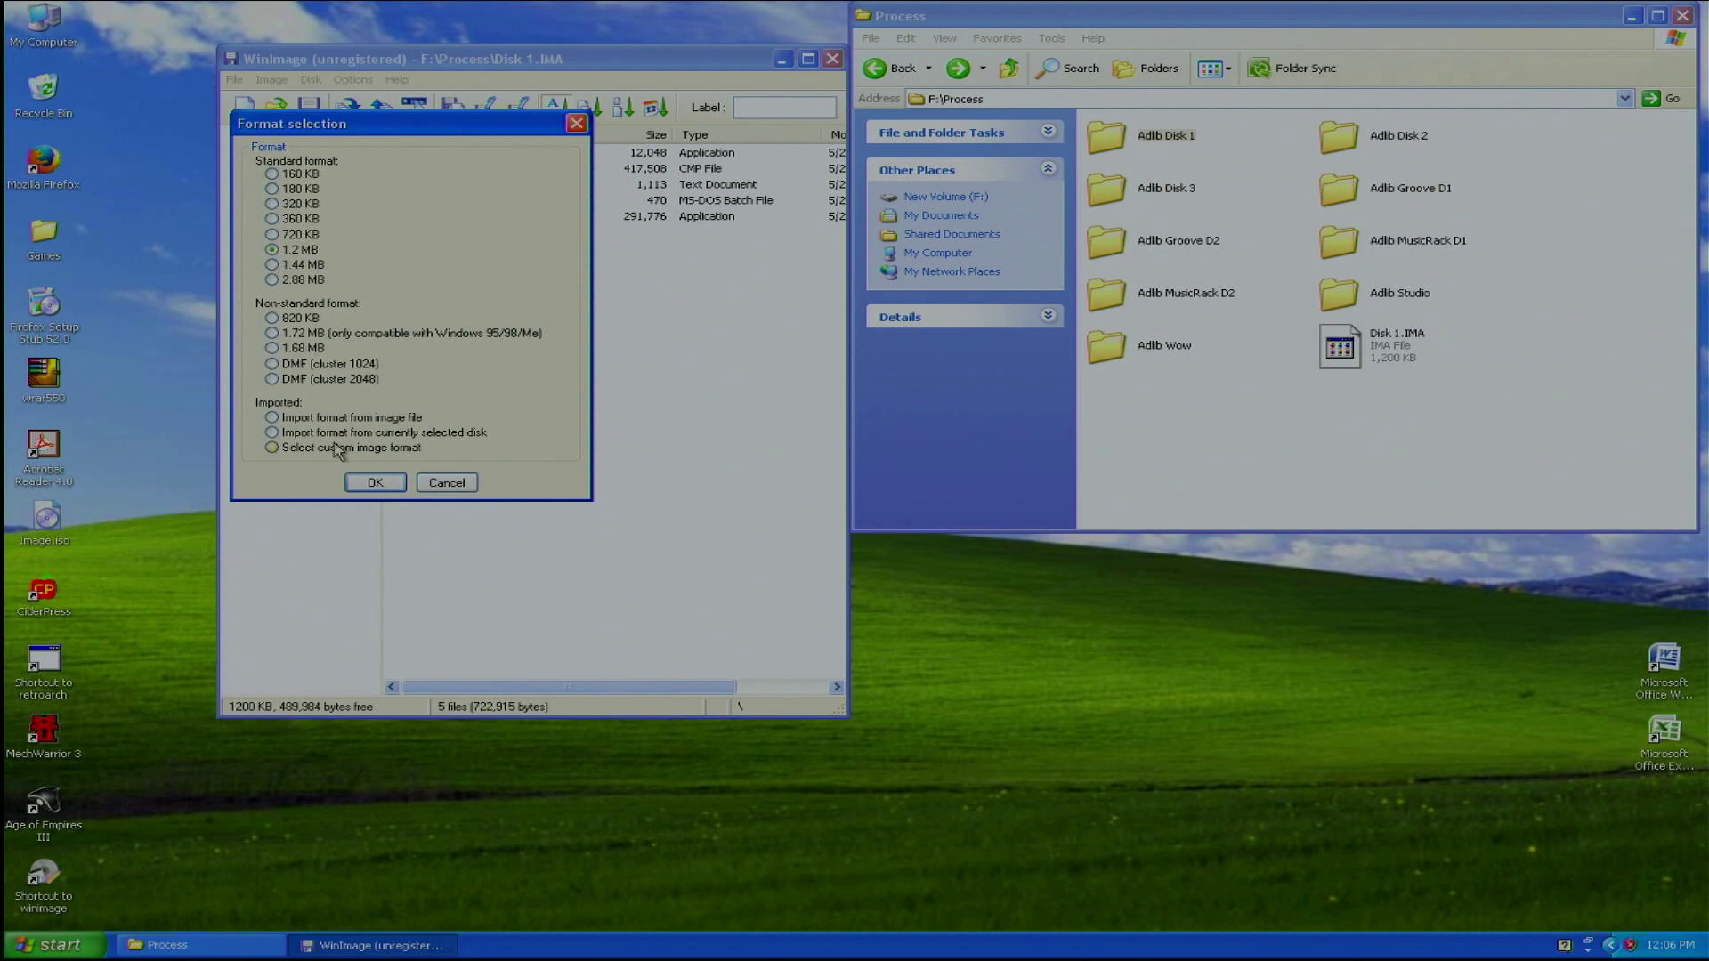
pyautogui.click(374, 483)
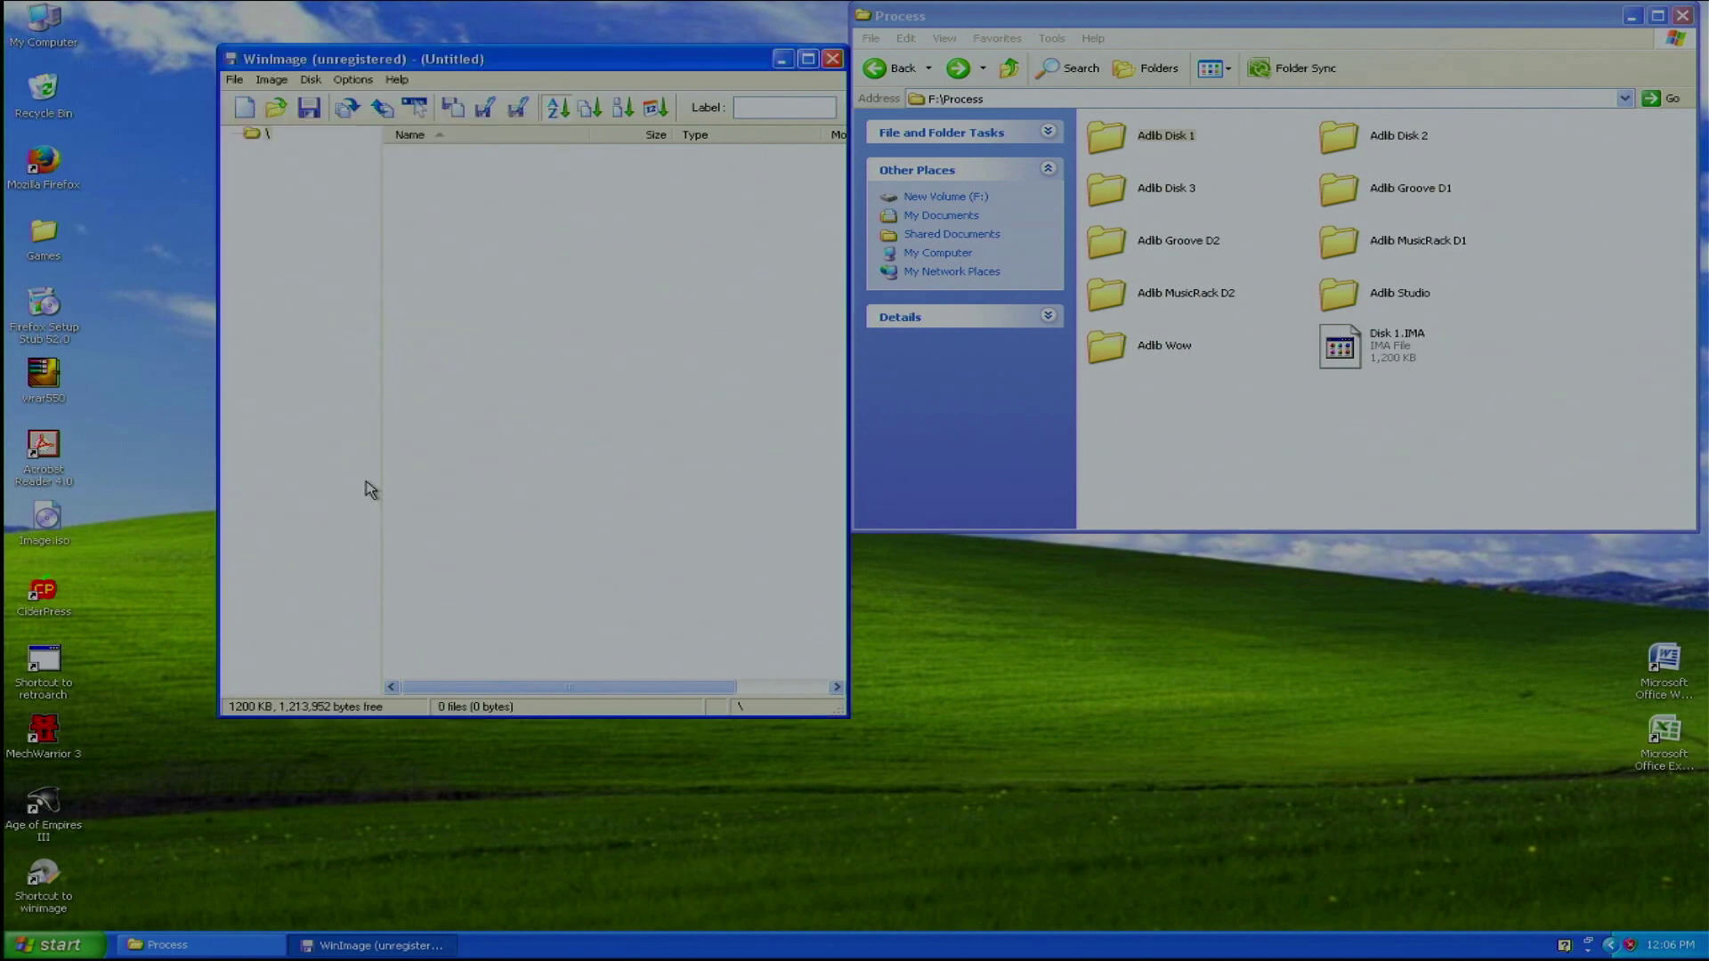
pyautogui.doubleClick(1395, 140)
pyautogui.moveTo(1491, 347); pyautogui.dragTo(566, 314)
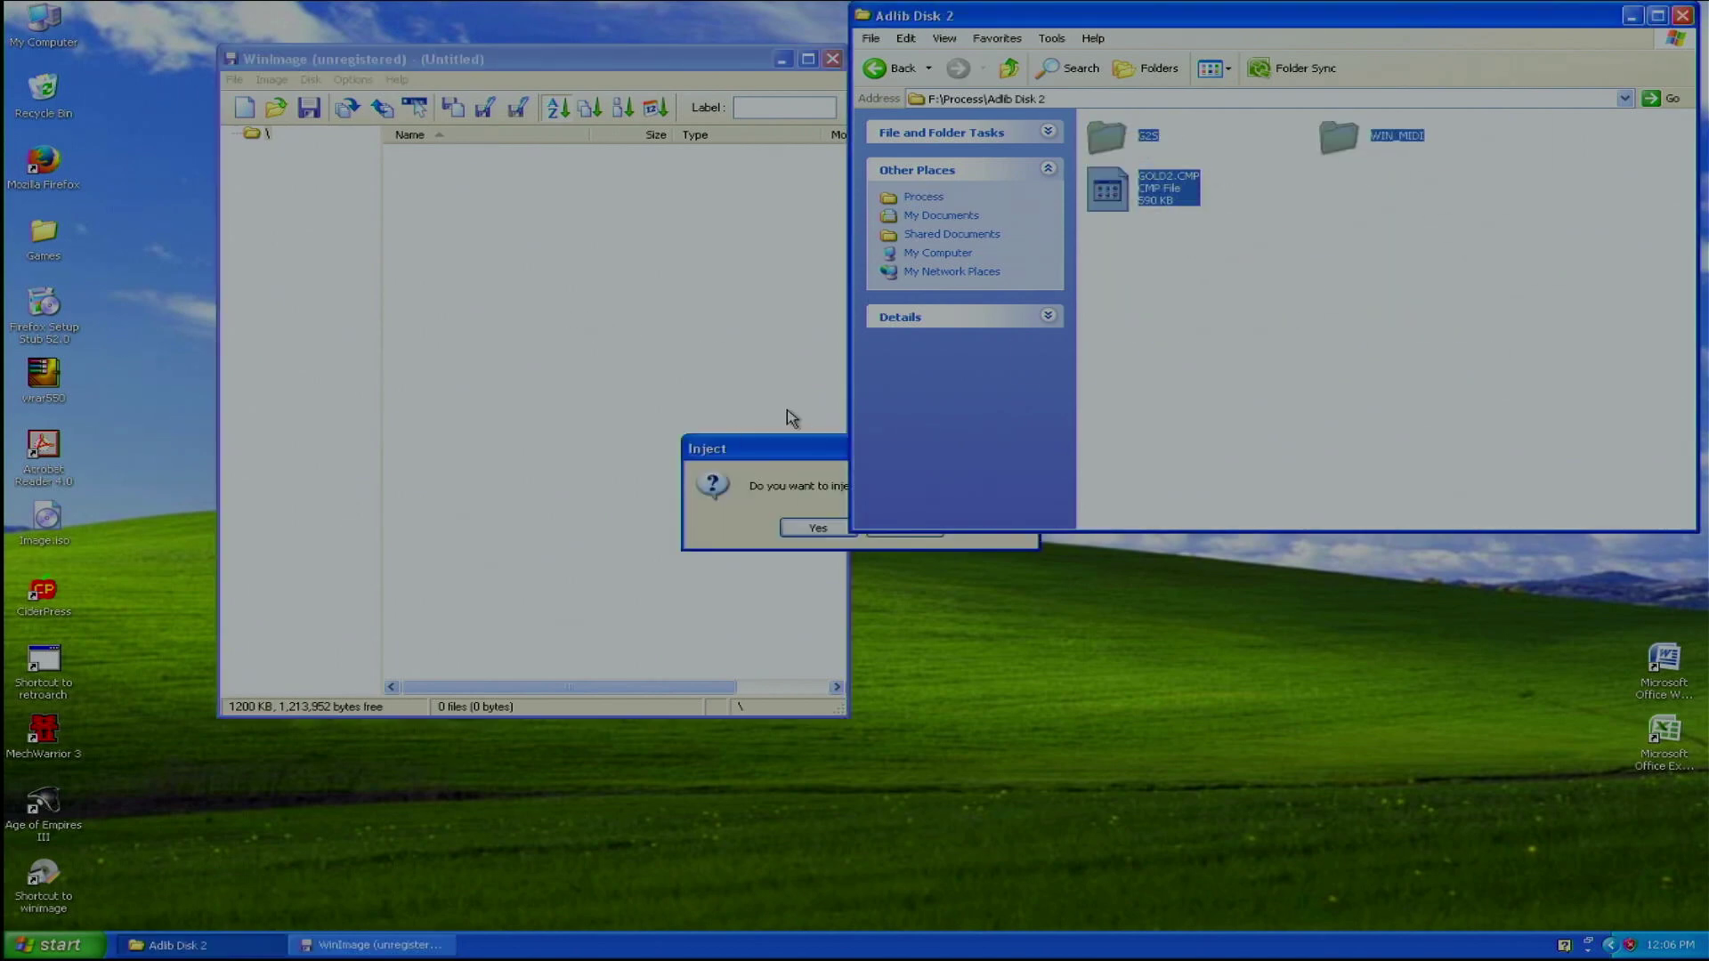
pyautogui.click(633, 545)
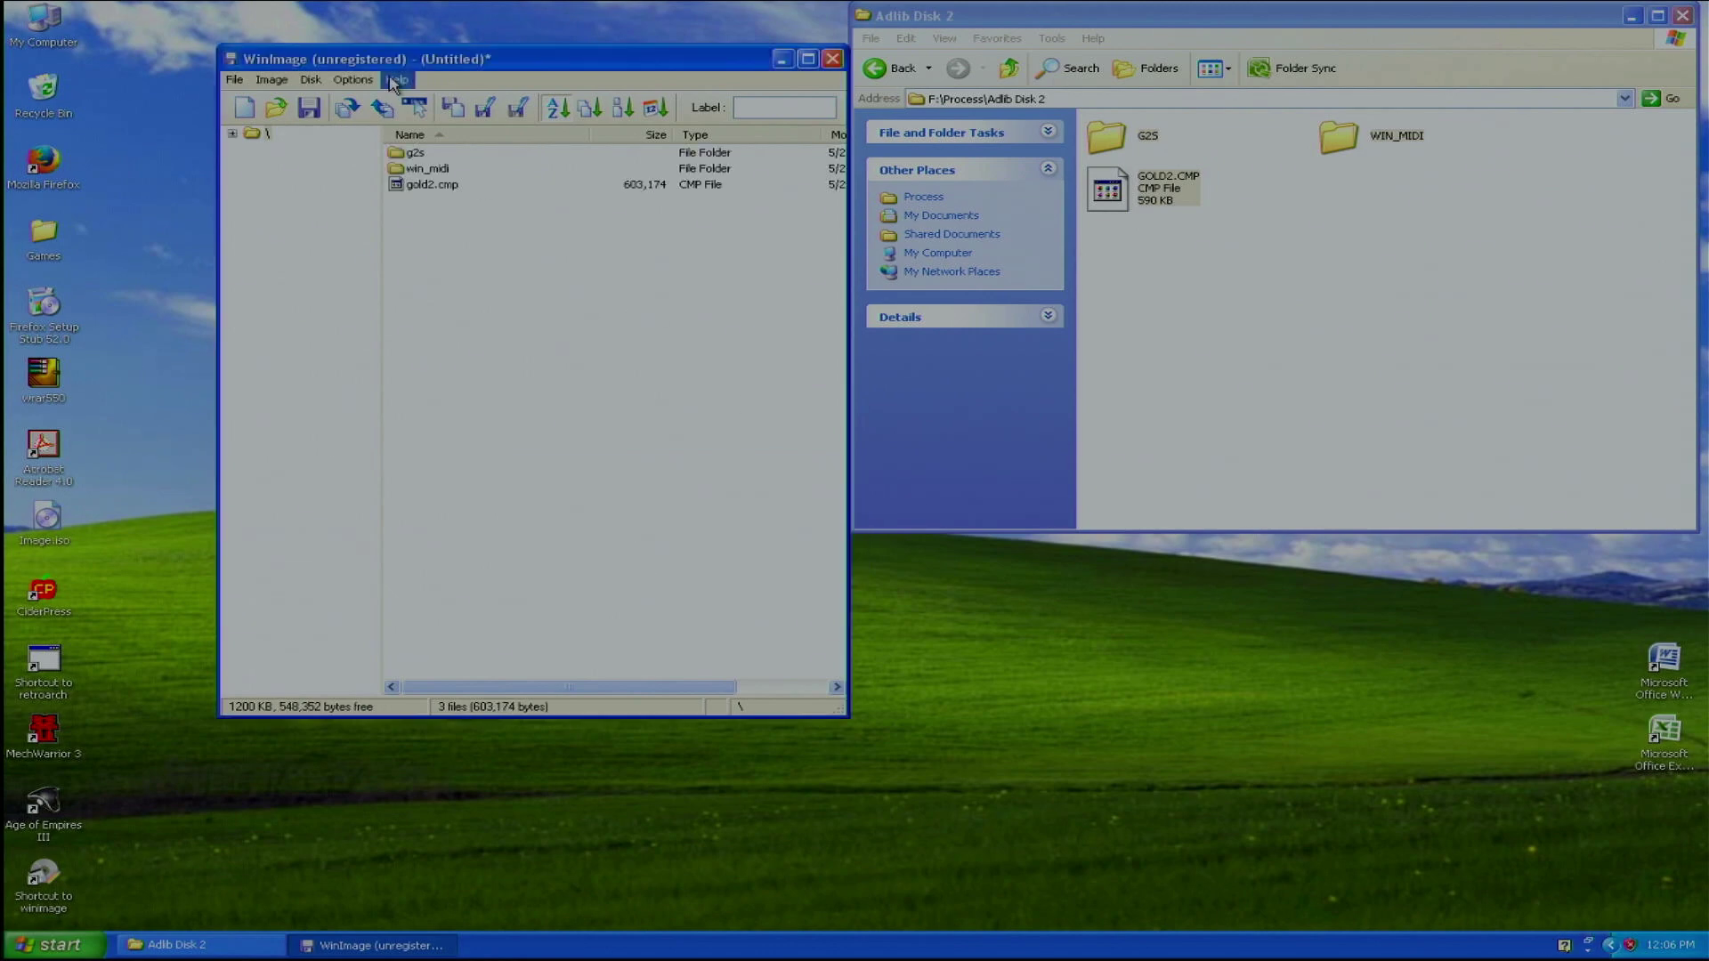
# Save the image in Process as Disk 2.IMA with the Image file (*.ima) type
pyautogui.moveTo(387, 59); pyautogui.dragTo(347, 151)
pyautogui.click(269, 200)
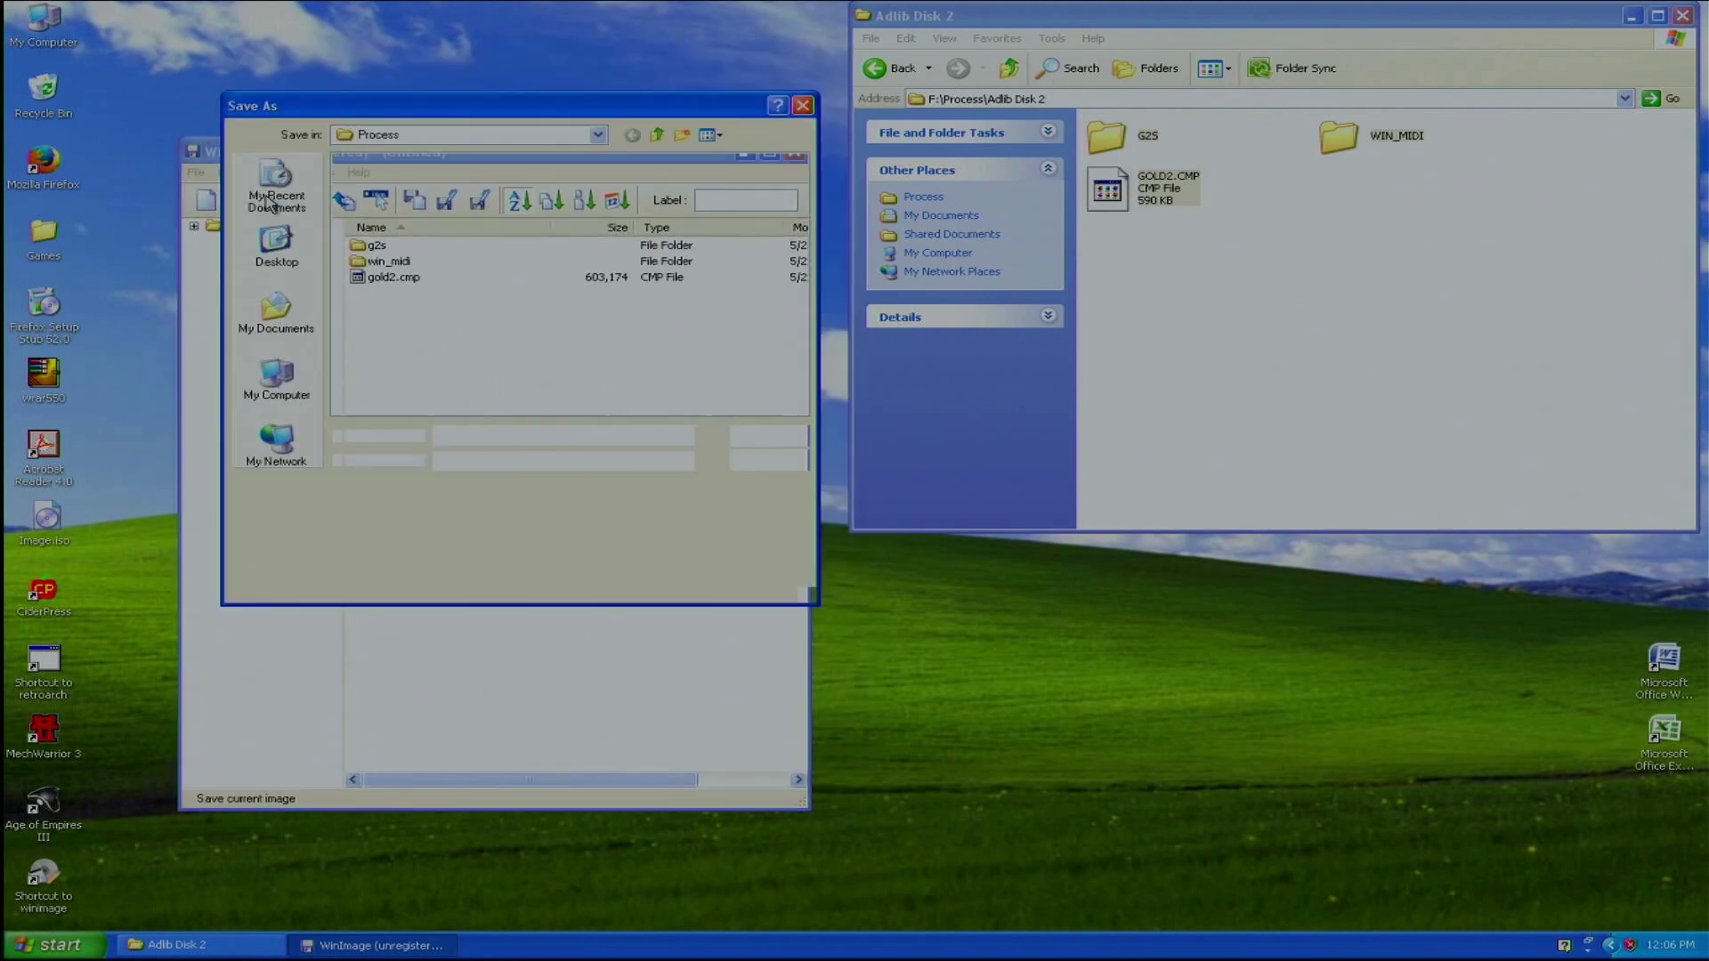
pyautogui.write('Disk 2')
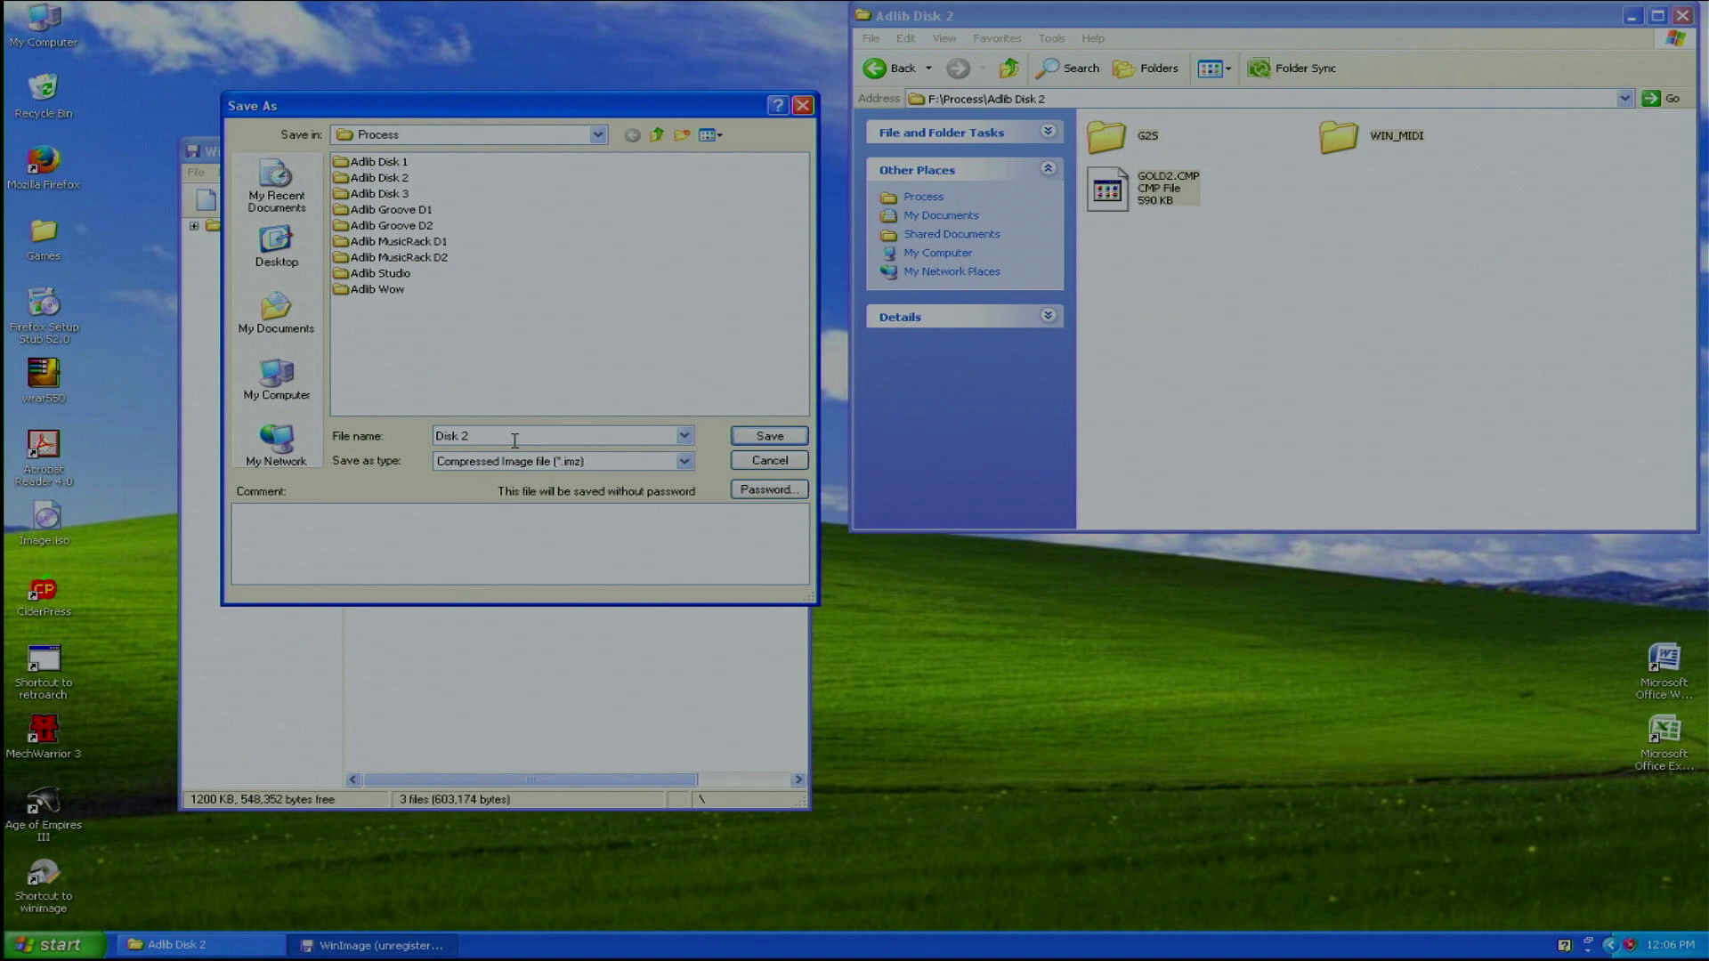
pyautogui.click(683, 461)
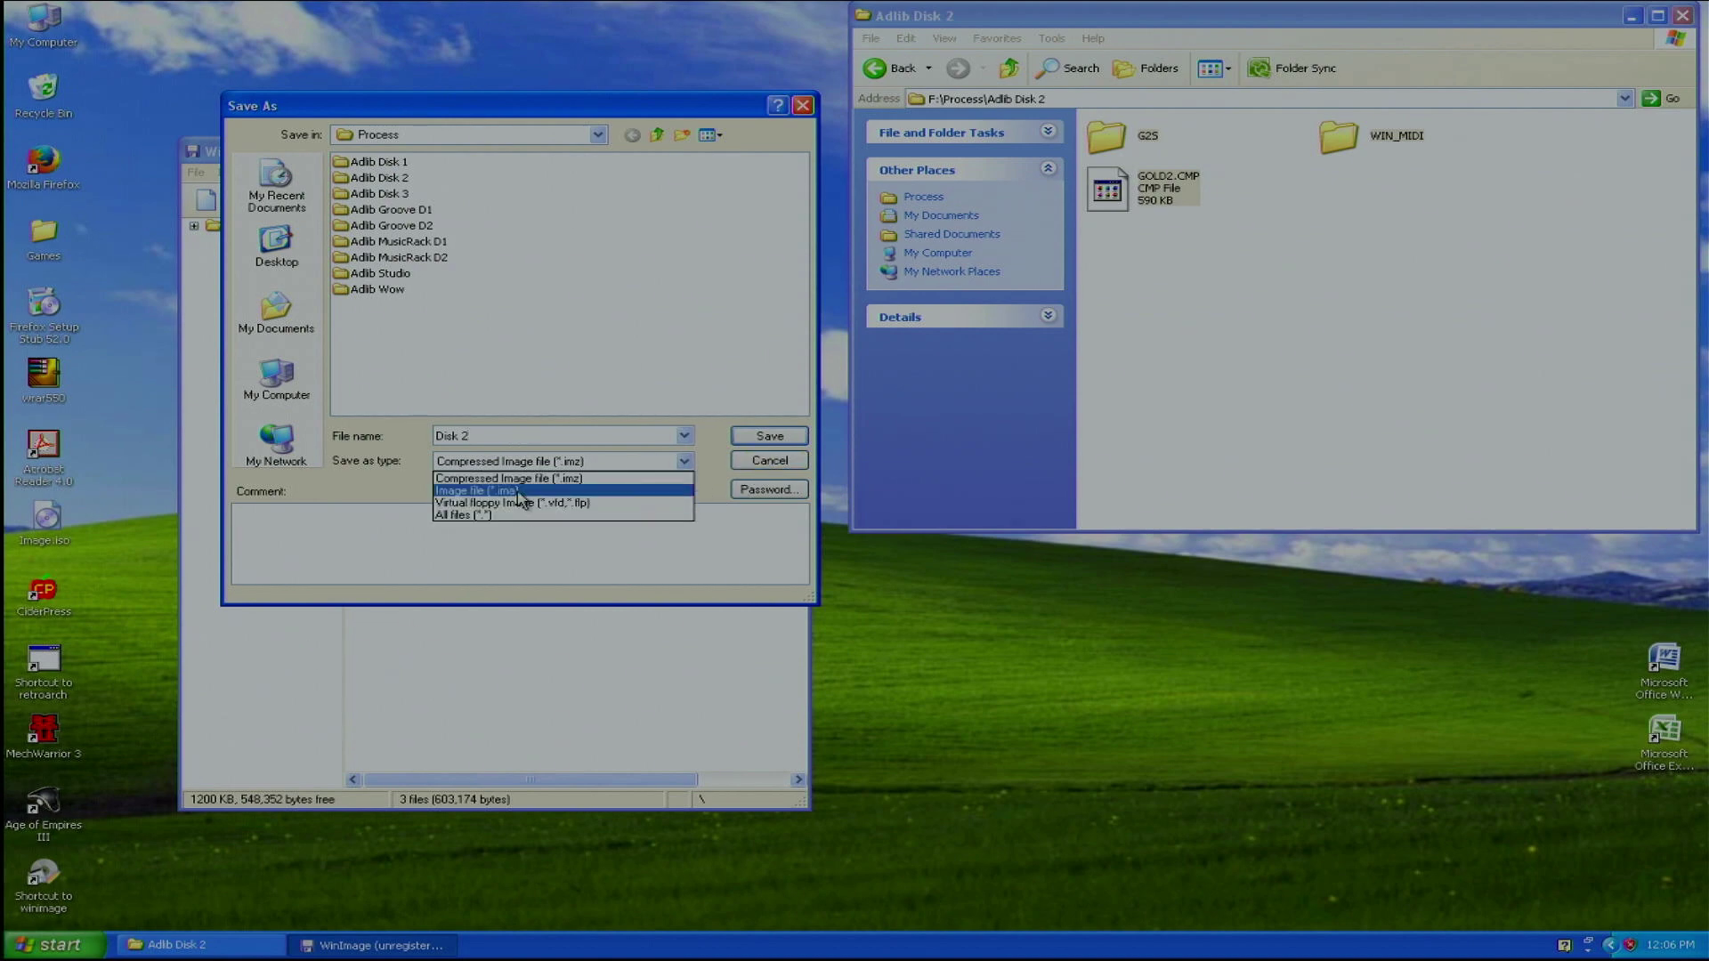
pyautogui.click(522, 491)
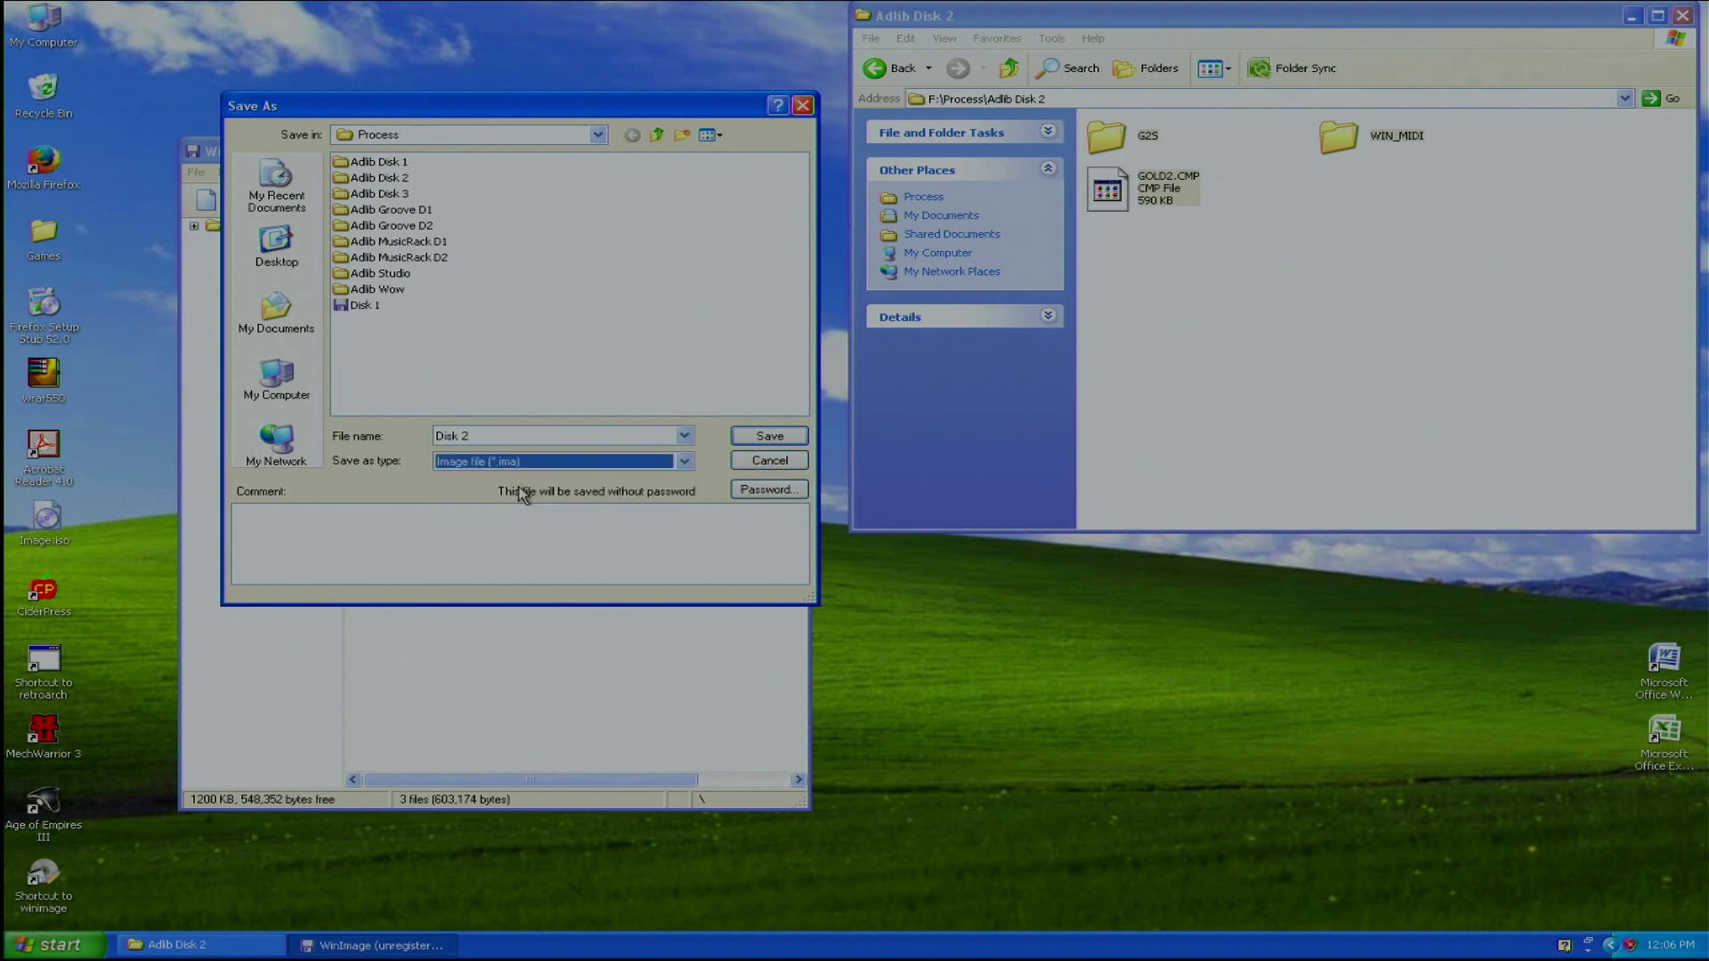
pyautogui.click(763, 437)
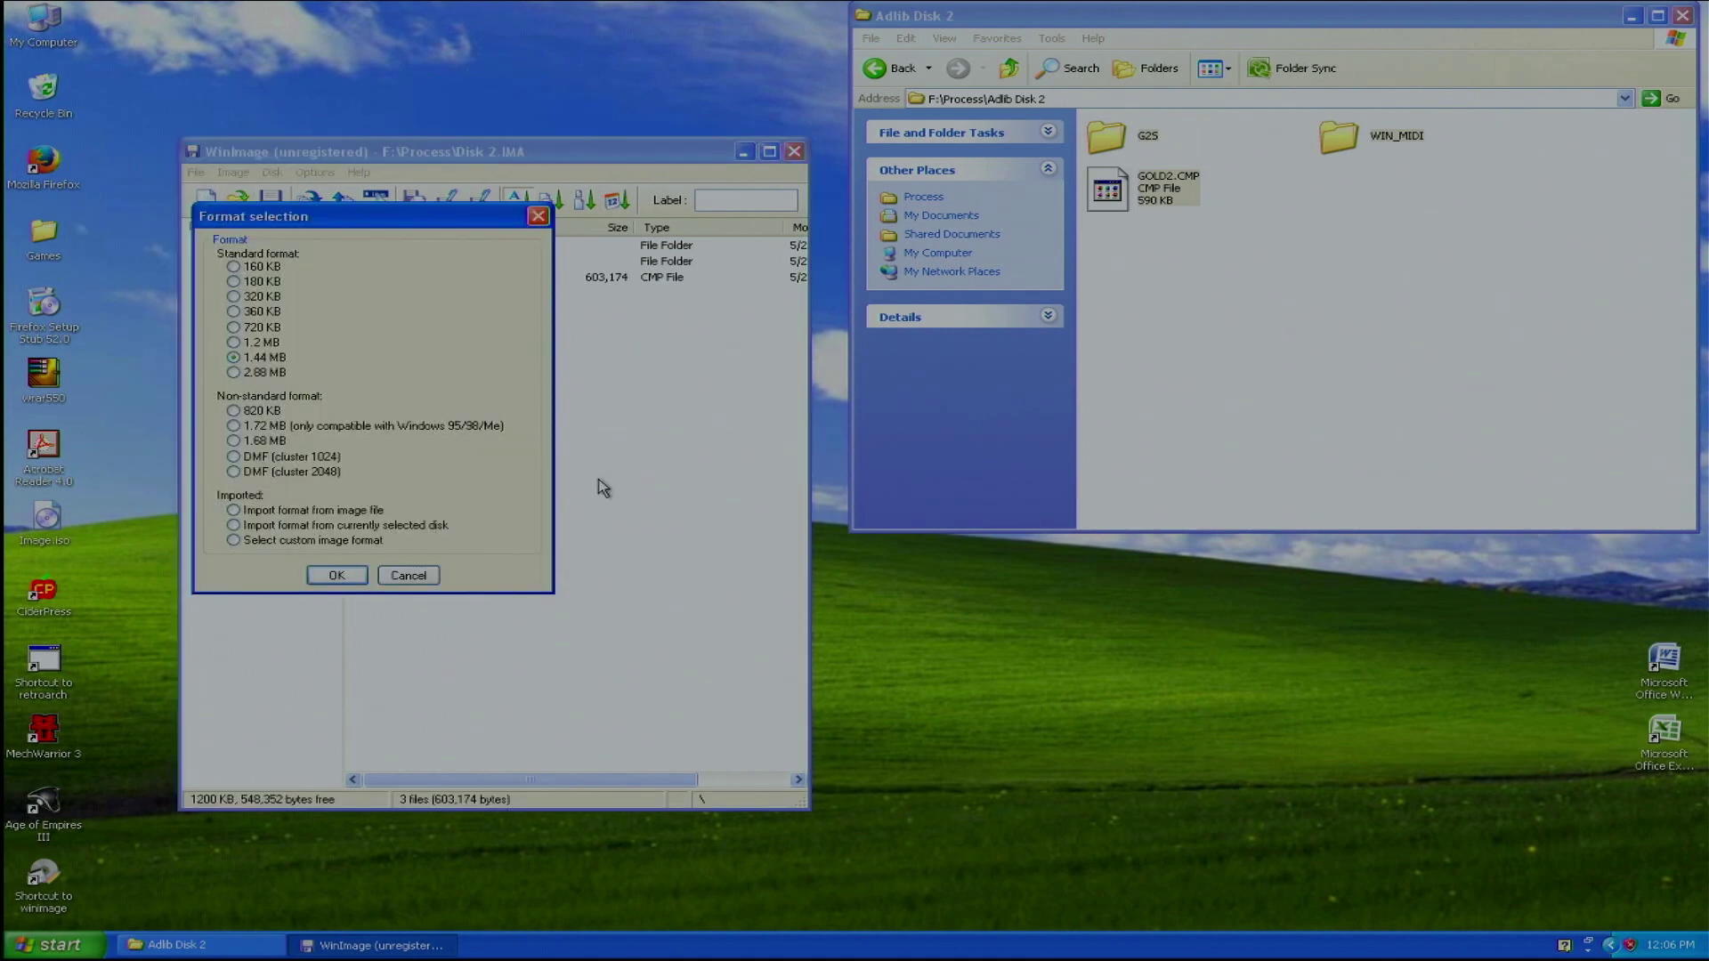
# Start another blank 1.2 MB image and return Explorer to the Process folder
pyautogui.click(235, 343)
pyautogui.click(336, 576)
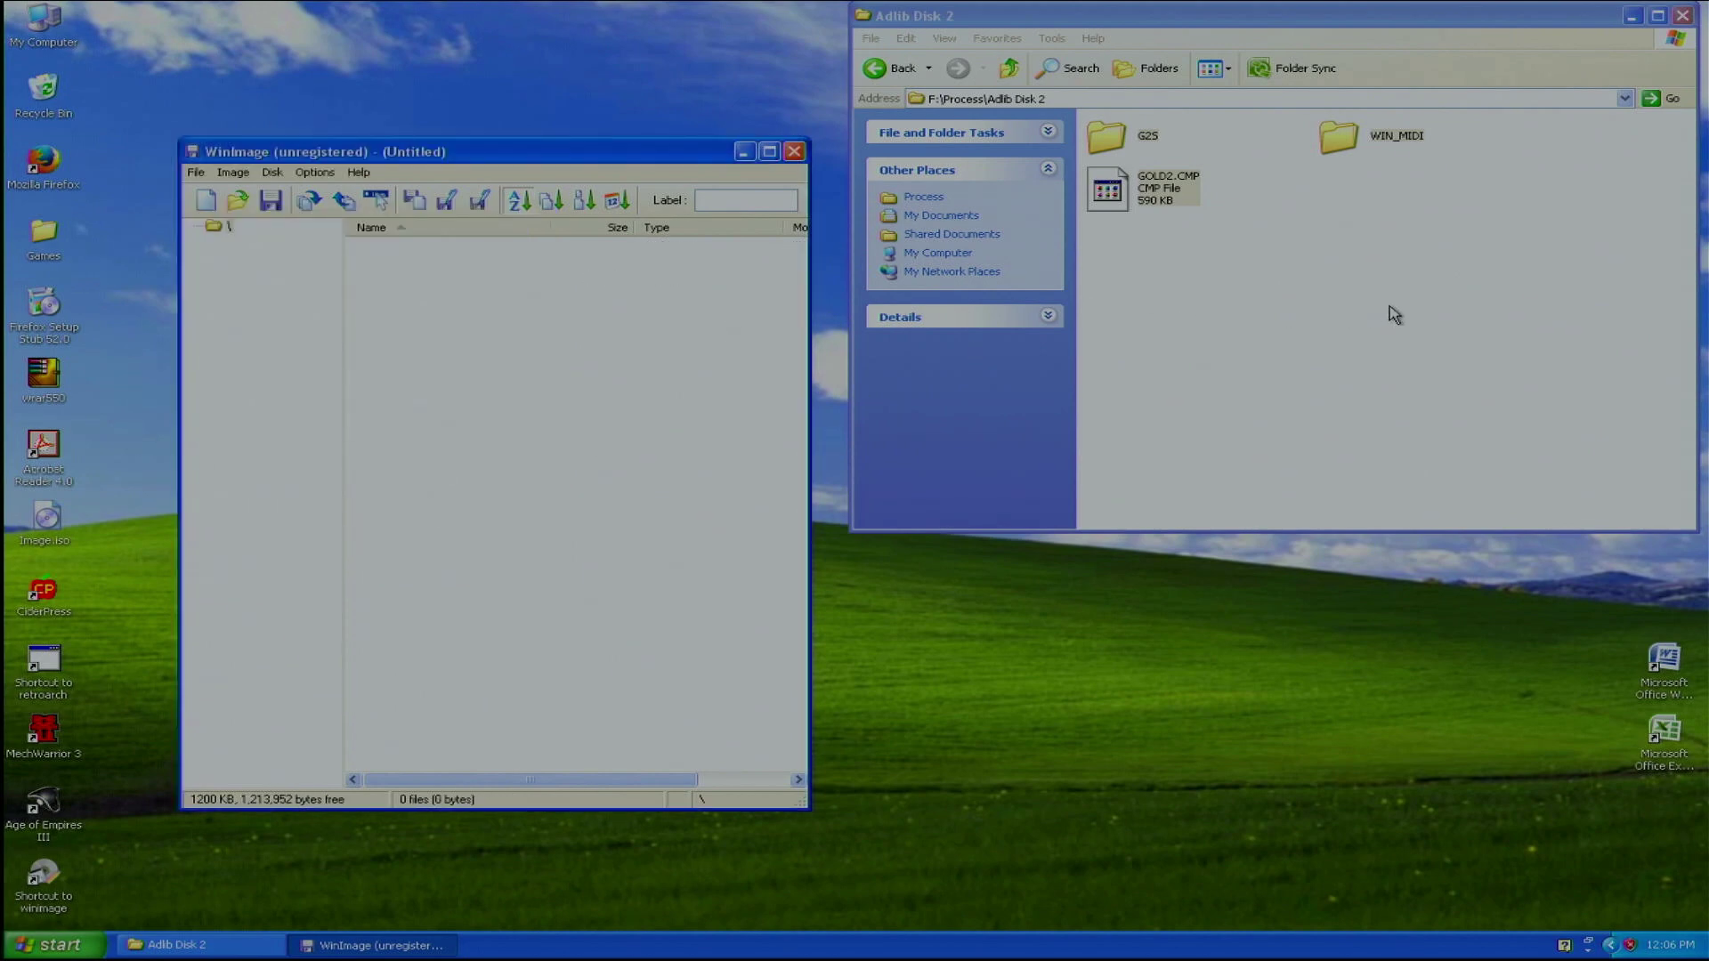
pyautogui.click(873, 66)
# Open Adlib Disk 3 and inject WINDRV and GOLD3.CMP into the image
pyautogui.click(1150, 183)
pyautogui.click(1149, 183)
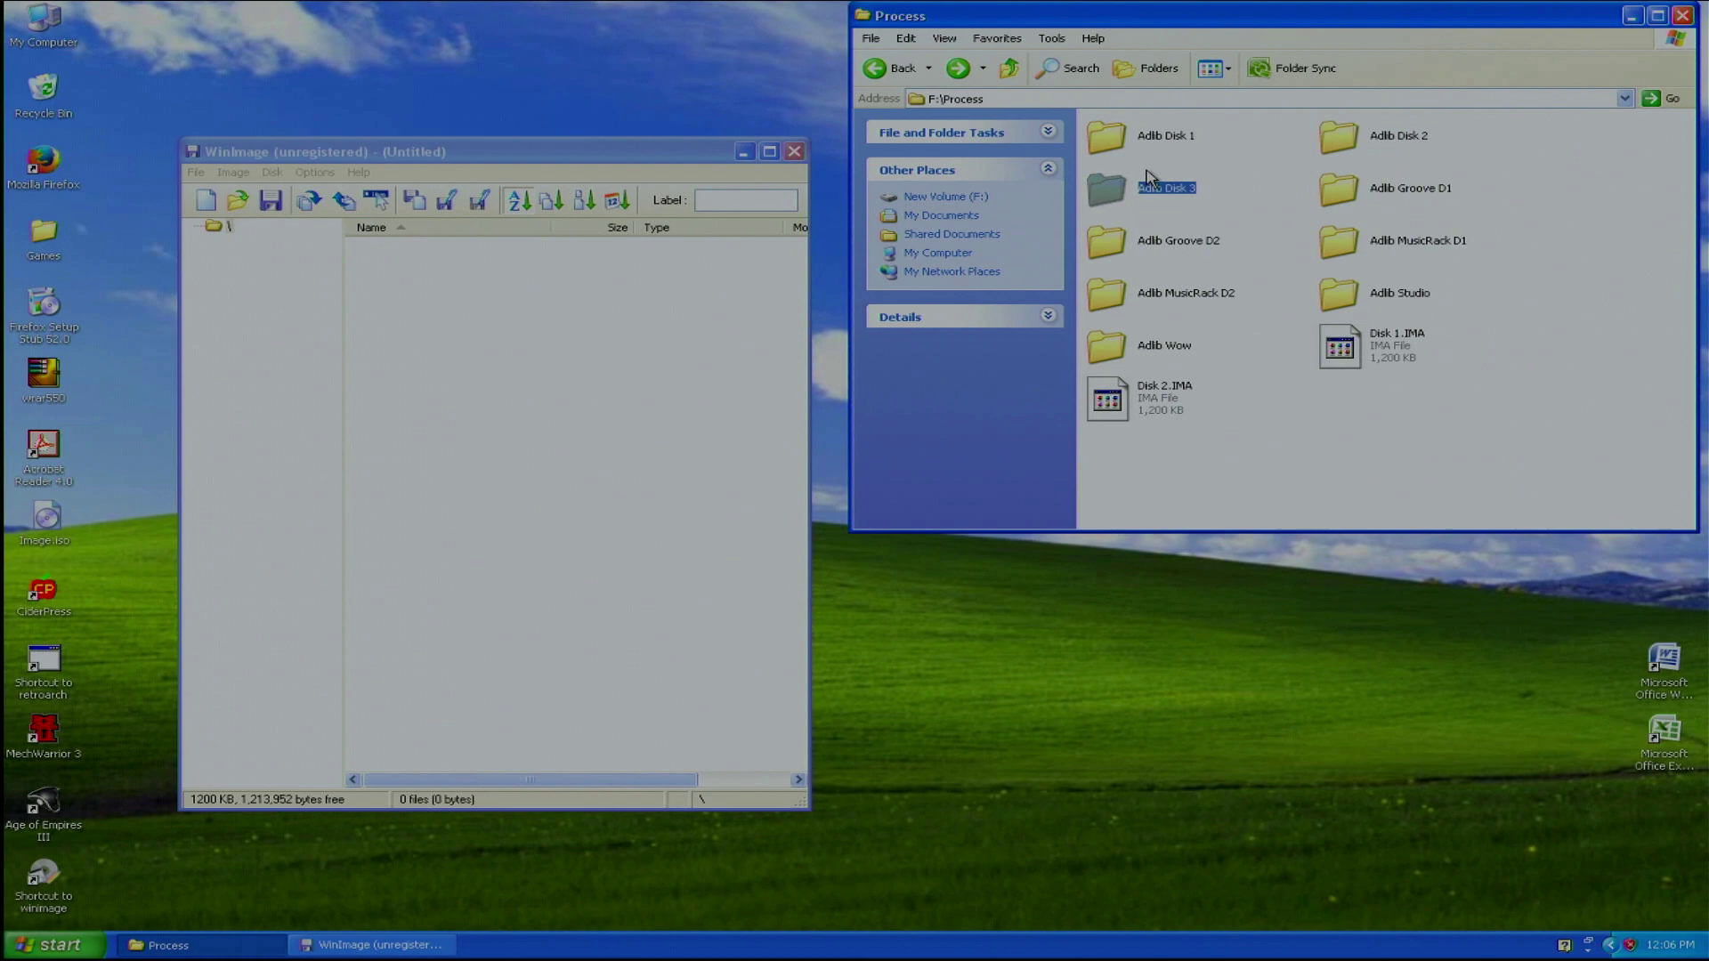
pyautogui.doubleClick(1148, 178)
pyautogui.moveTo(1446, 316); pyautogui.dragTo(552, 358)
pyautogui.click(817, 527)
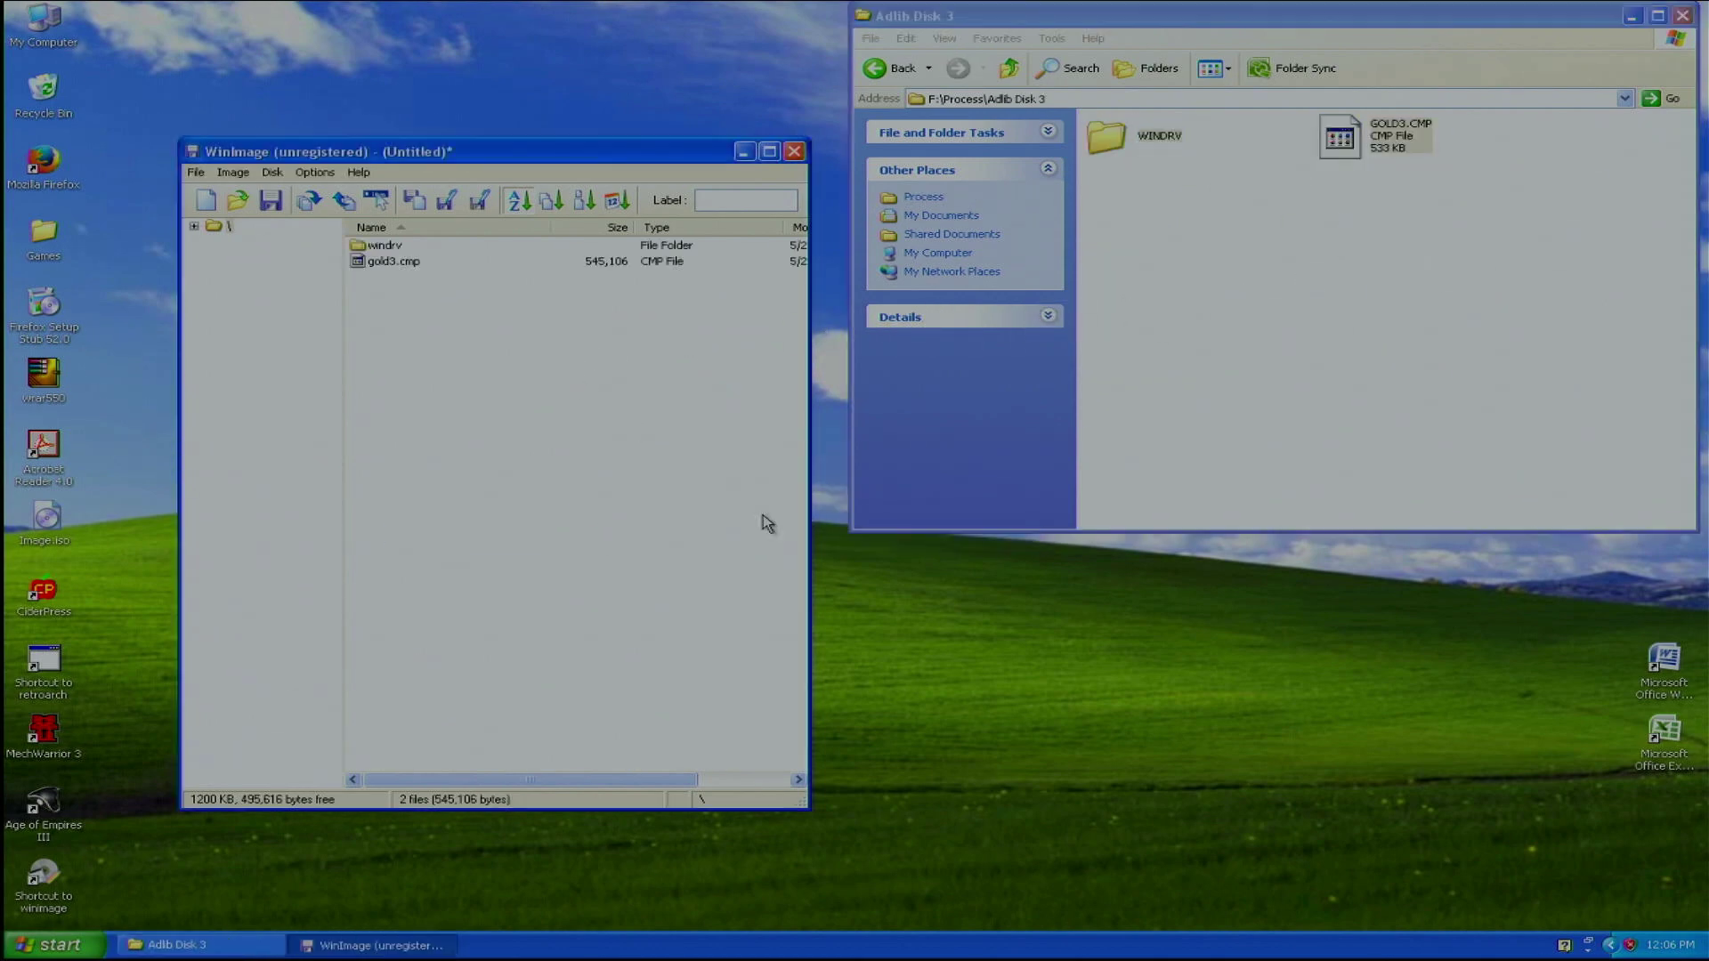
# Save the image as Disk 3.IMA with the Image file (*.ima) type
pyautogui.click(271, 200)
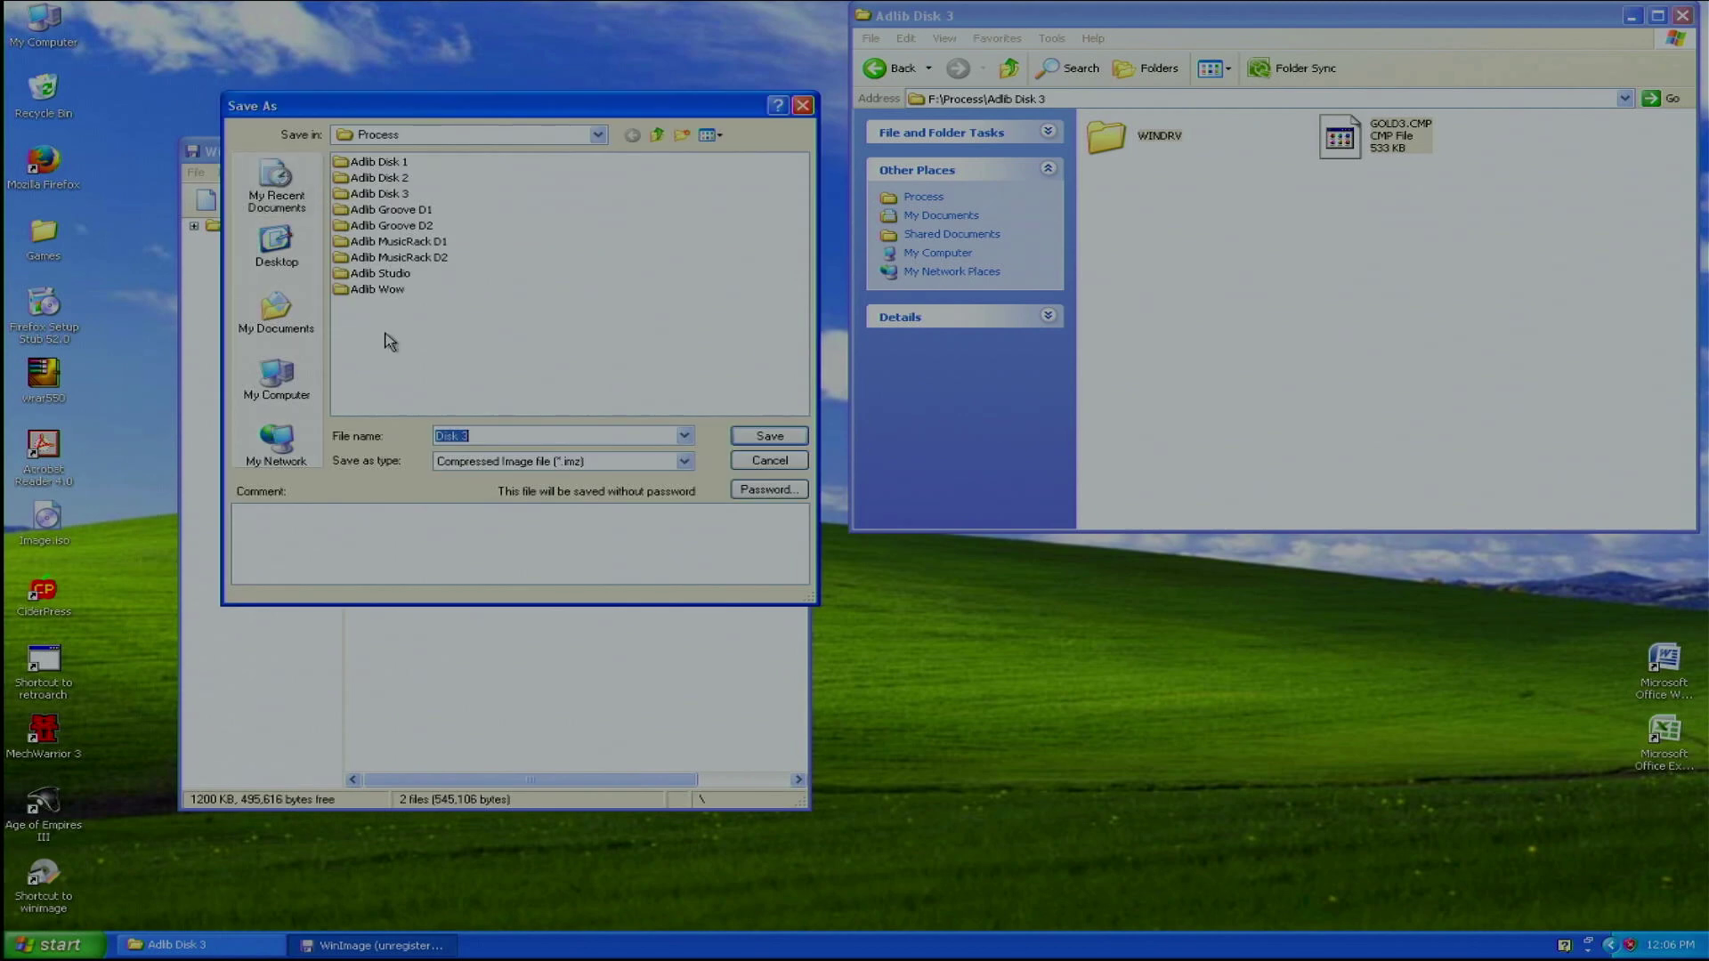
pyautogui.click(544, 461)
pyautogui.click(544, 491)
pyautogui.click(773, 435)
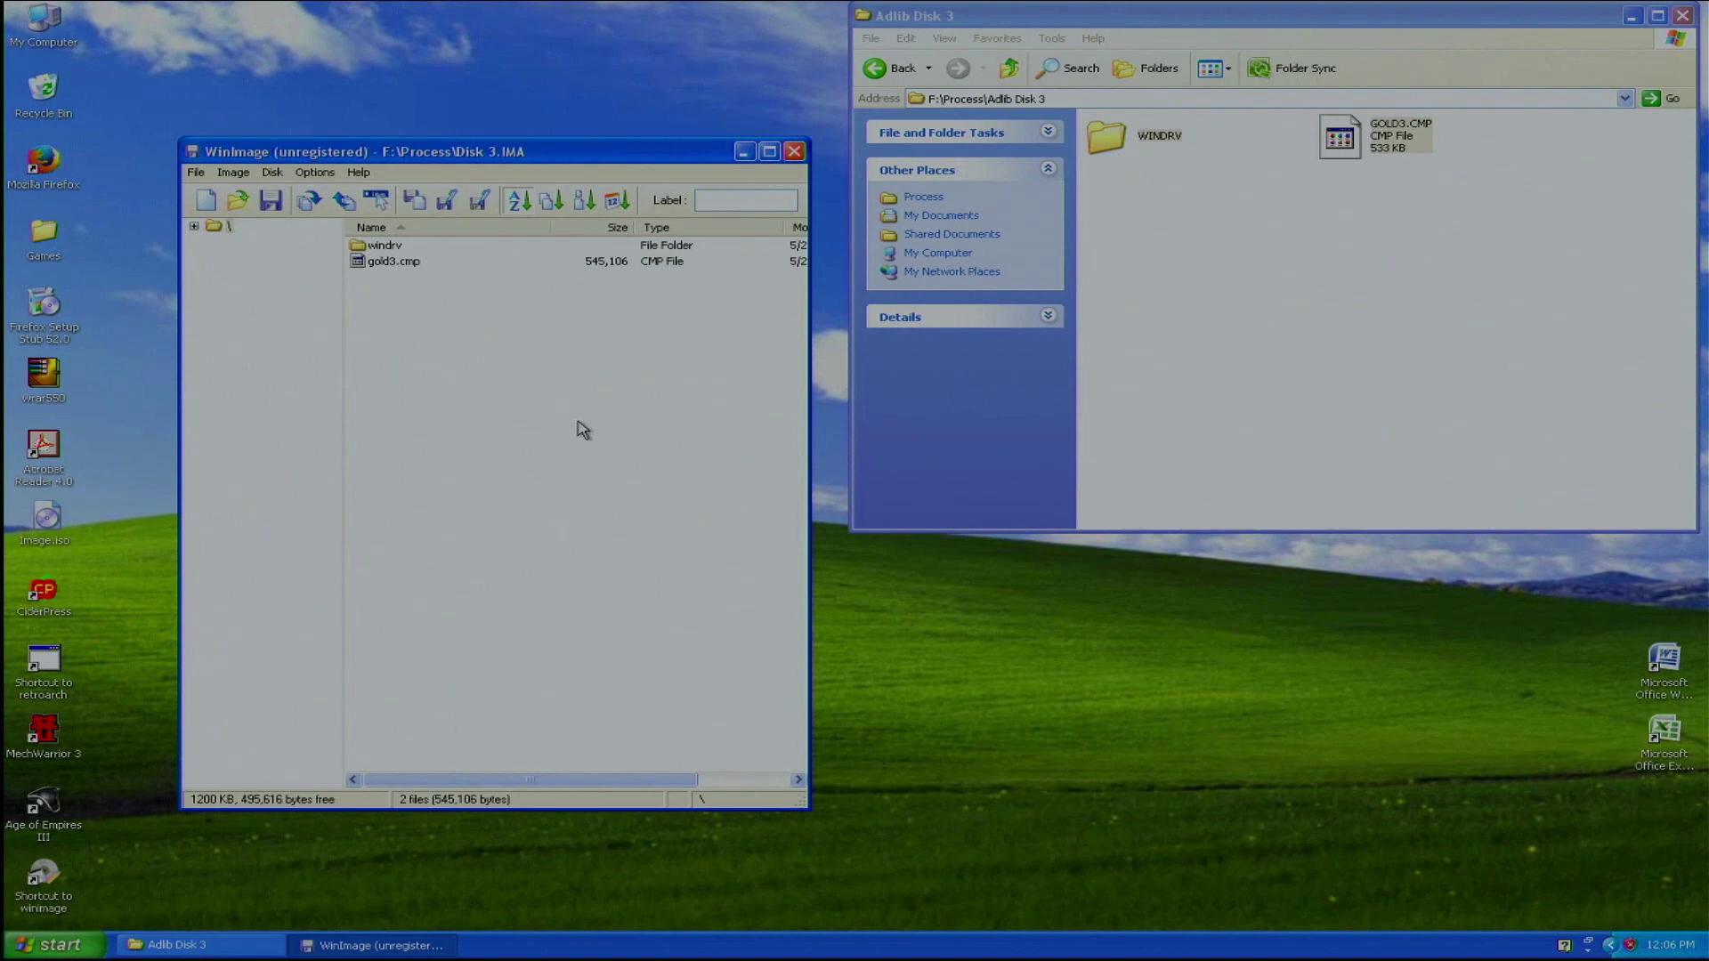
pyautogui.click(901, 71)
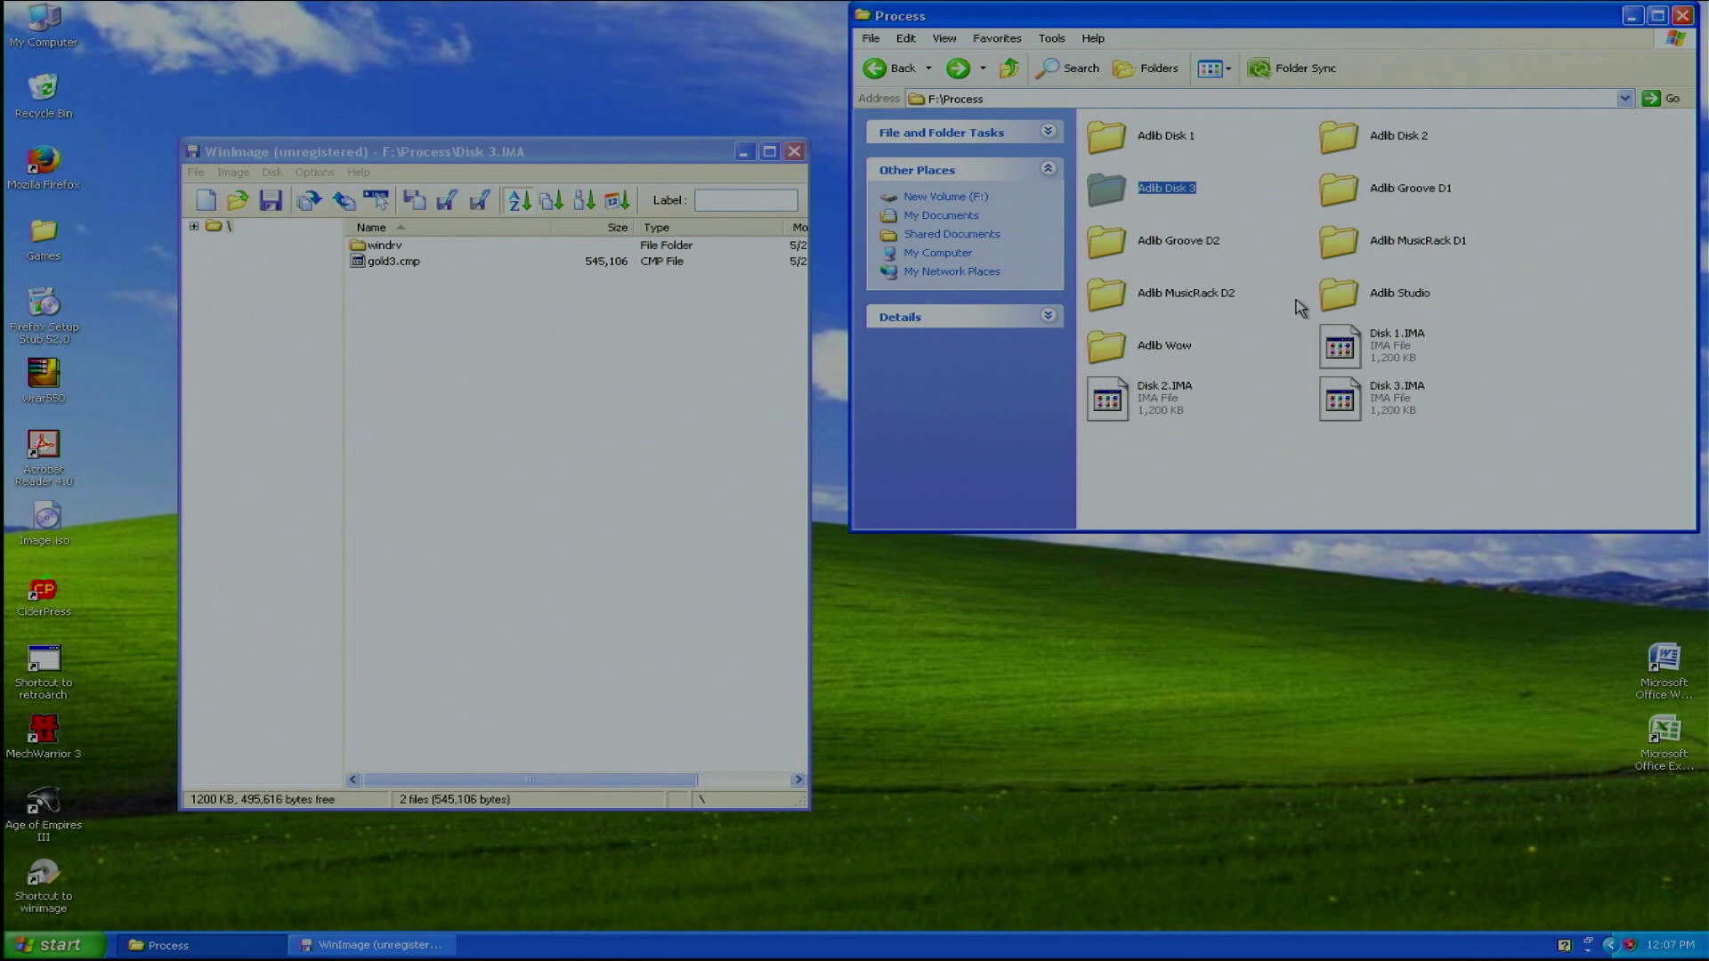
# Open the Adlib Groove D2 folder and create a new blank 1.44 MB image
pyautogui.click(1180, 249)
pyautogui.doubleClick(1180, 249)
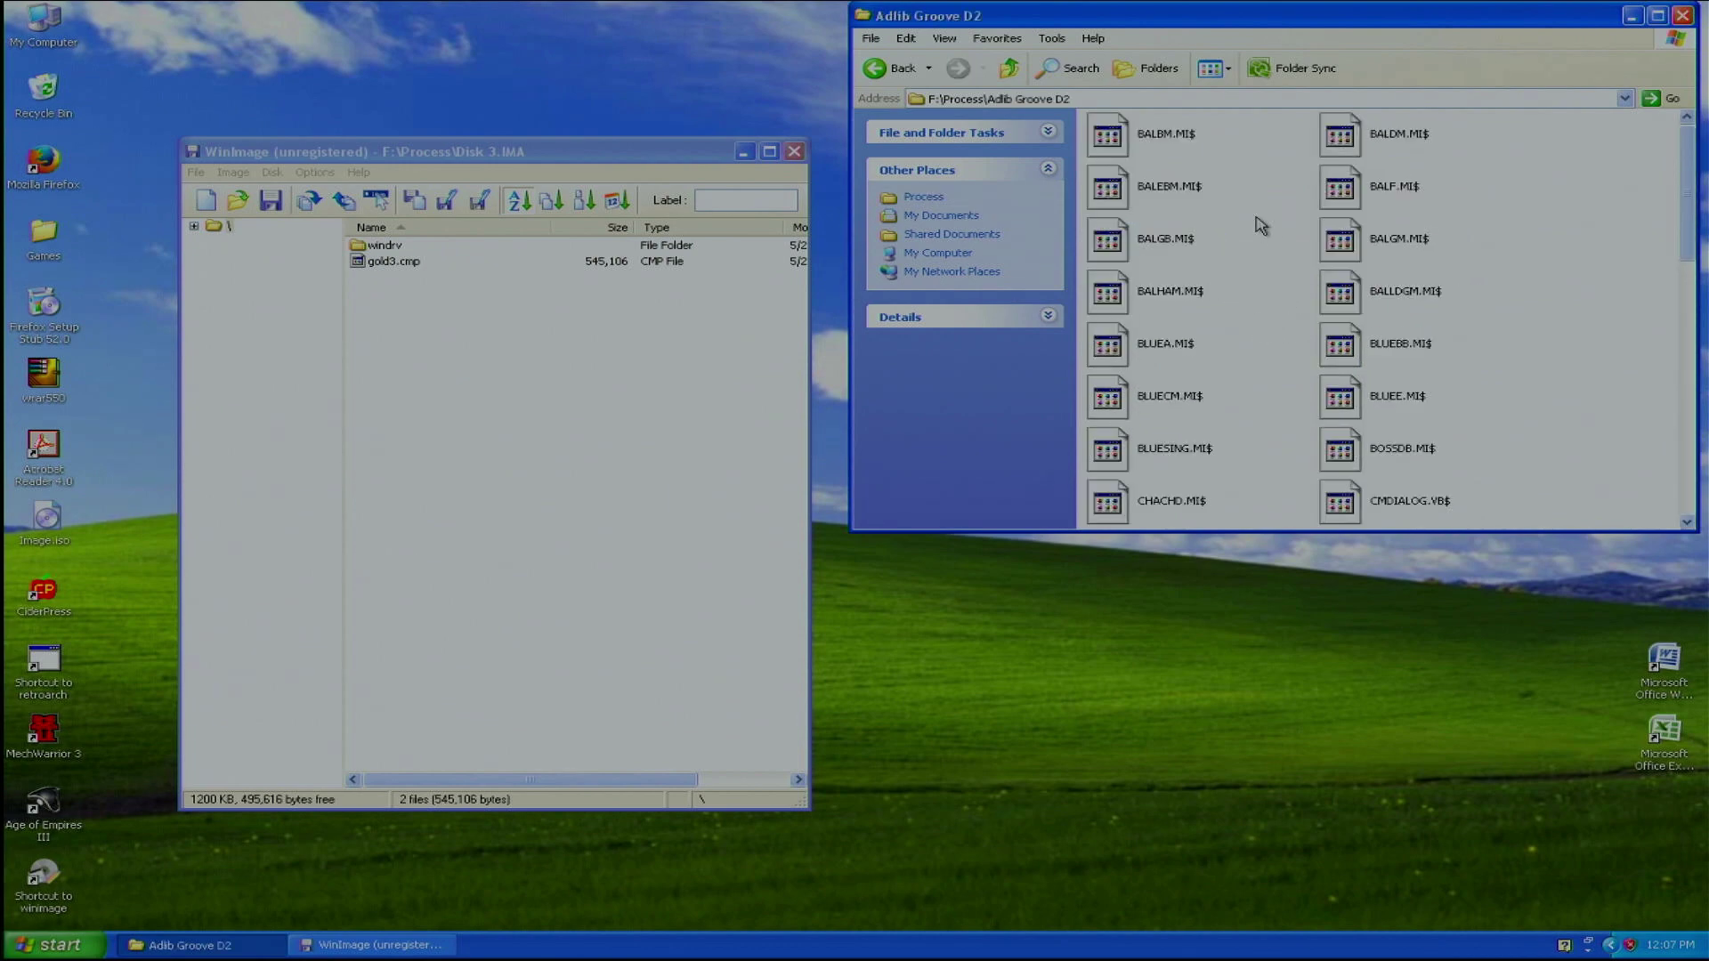
pyautogui.scroll(-10, 1258, 221)
pyautogui.click(629, 314)
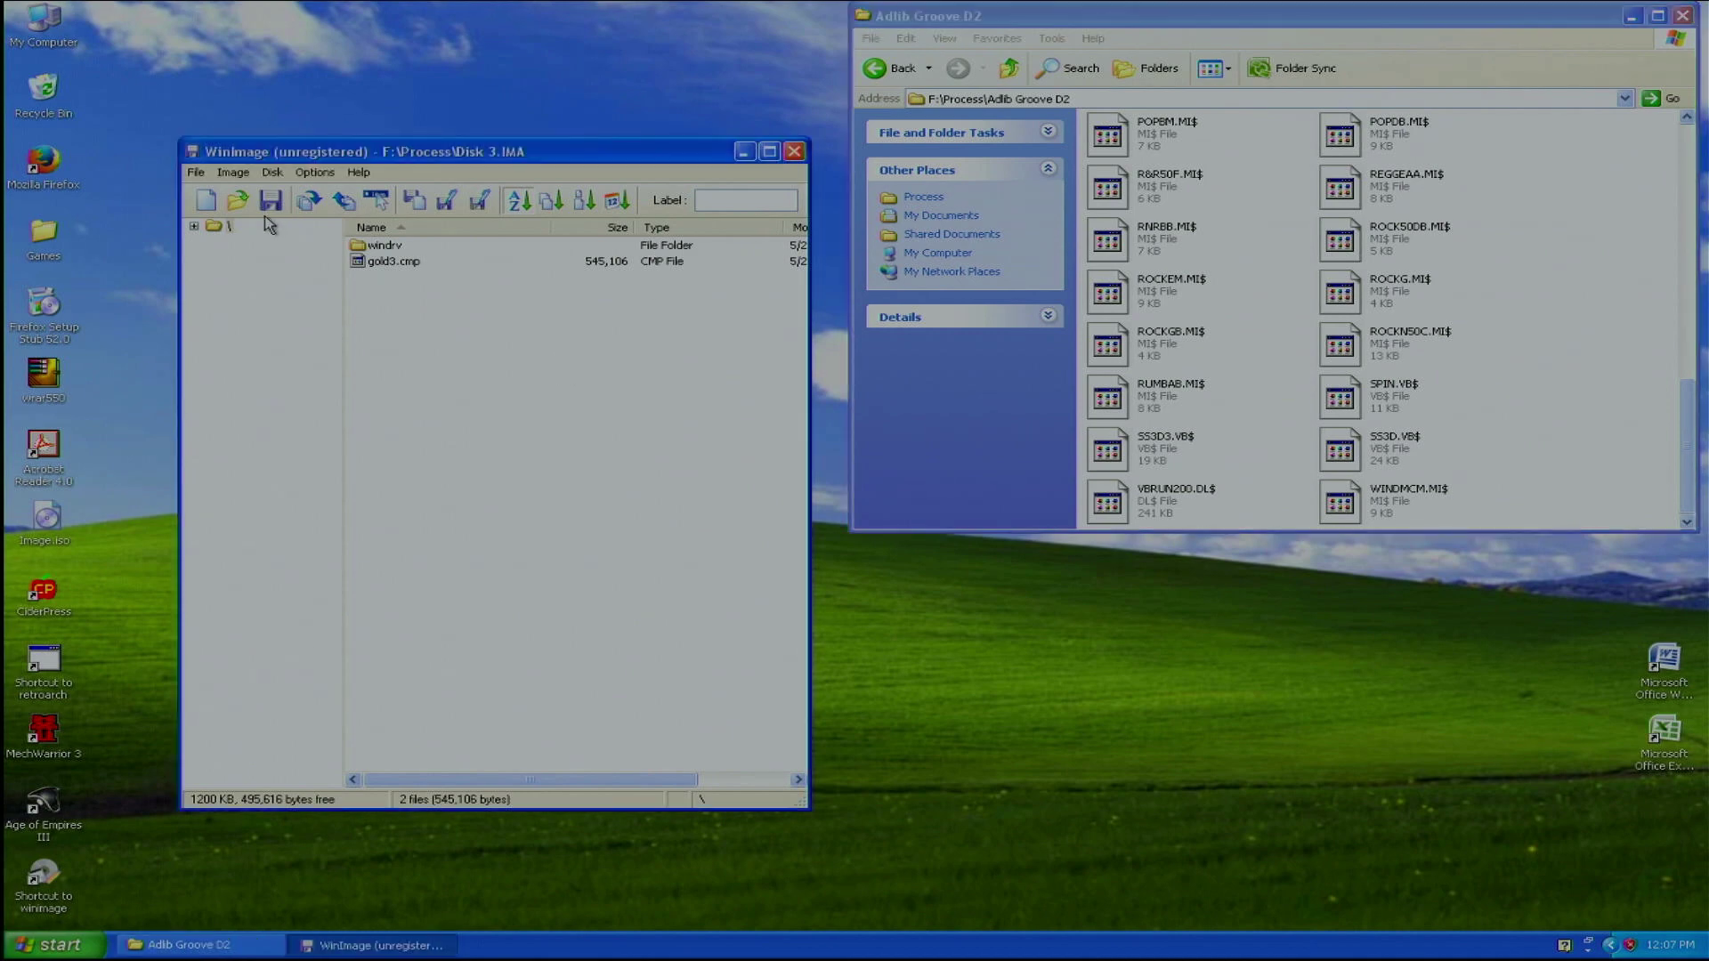
pyautogui.click(205, 199)
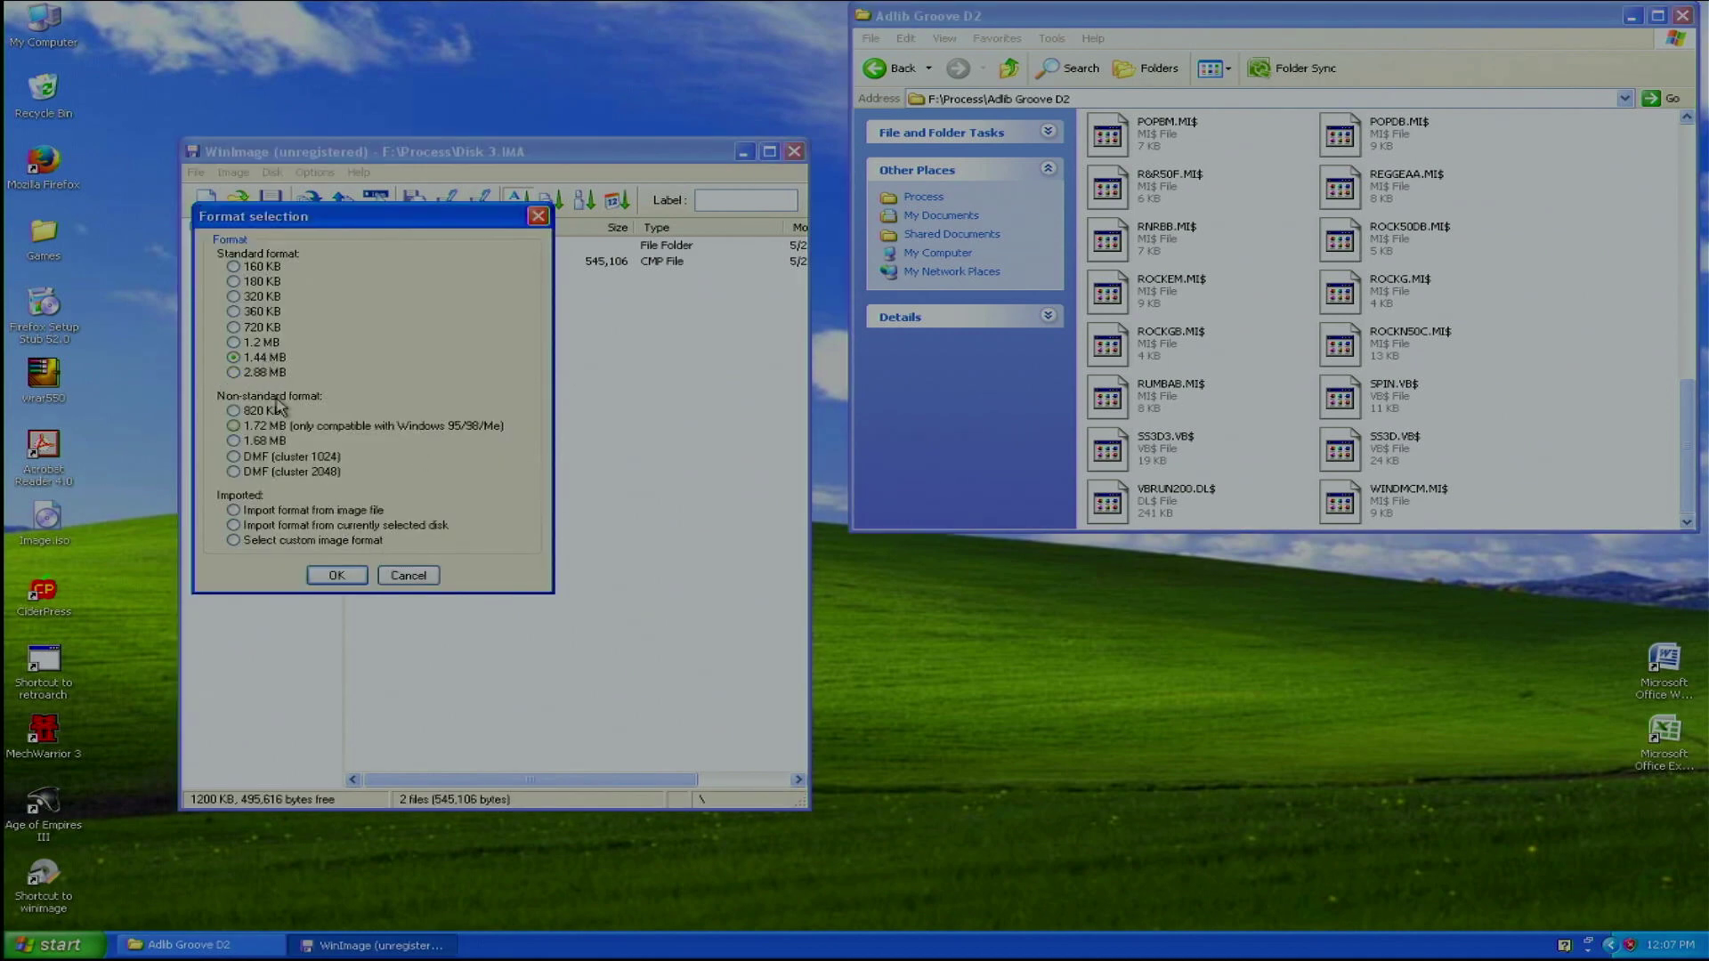
pyautogui.click(326, 575)
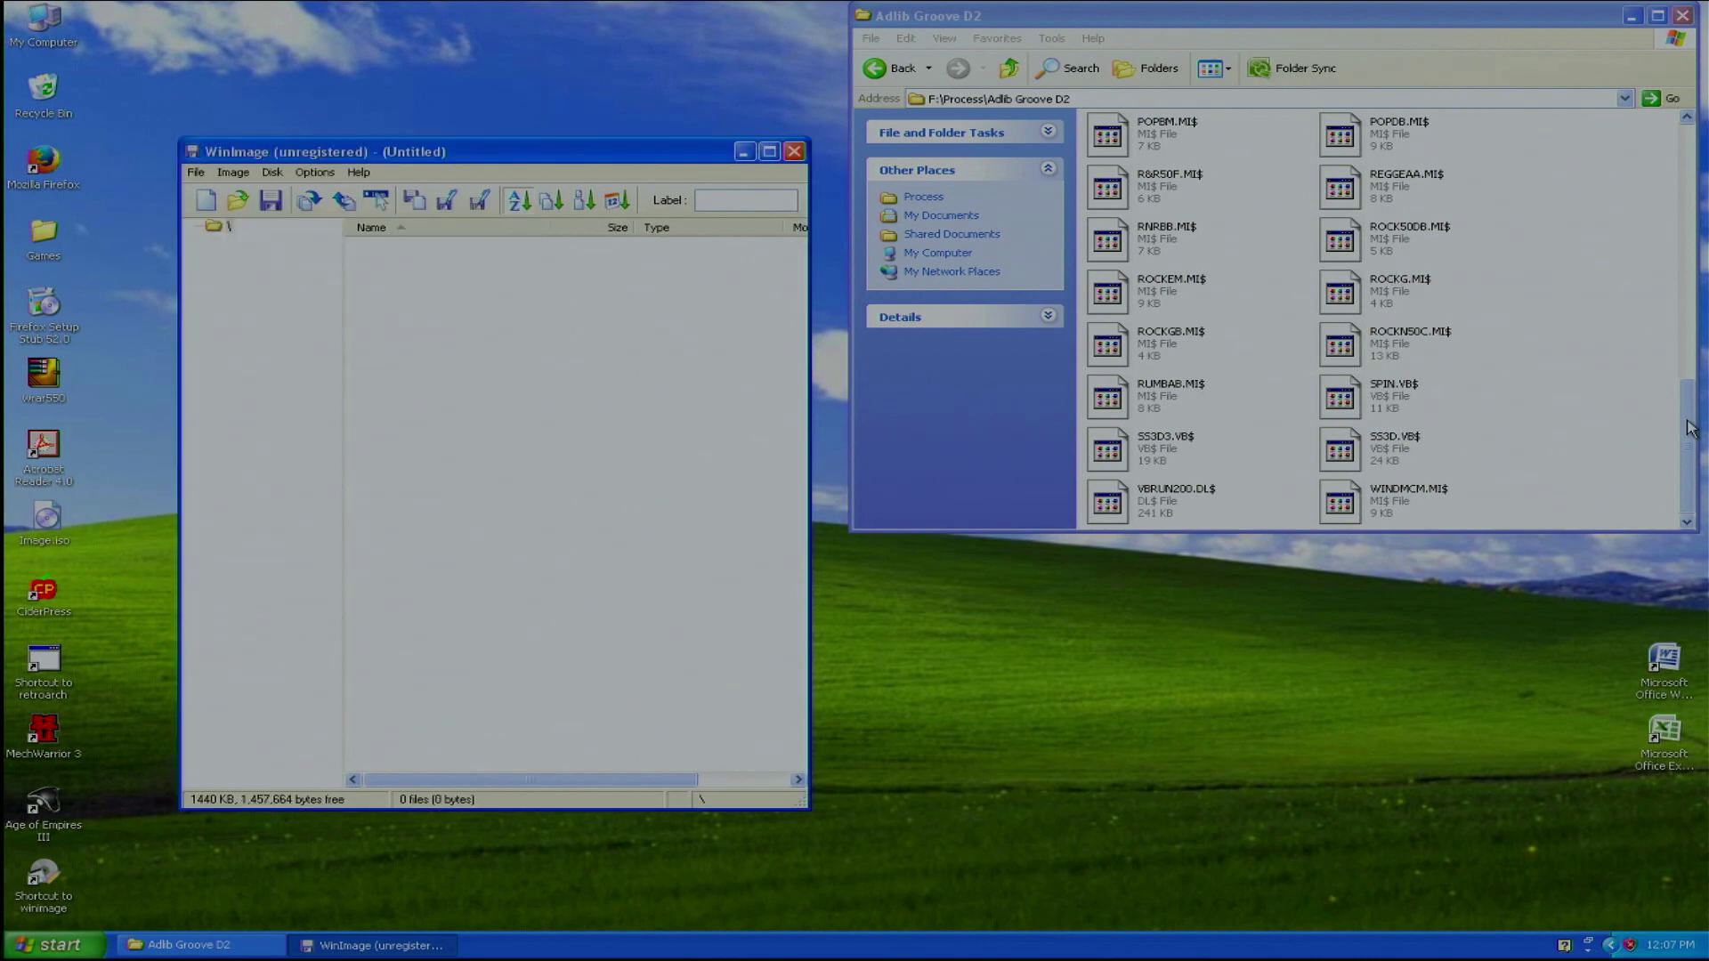
# Select all 46 Groove D2 files and inject them into the image
pyautogui.moveTo(1688, 430); pyautogui.dragTo(1676, 173)
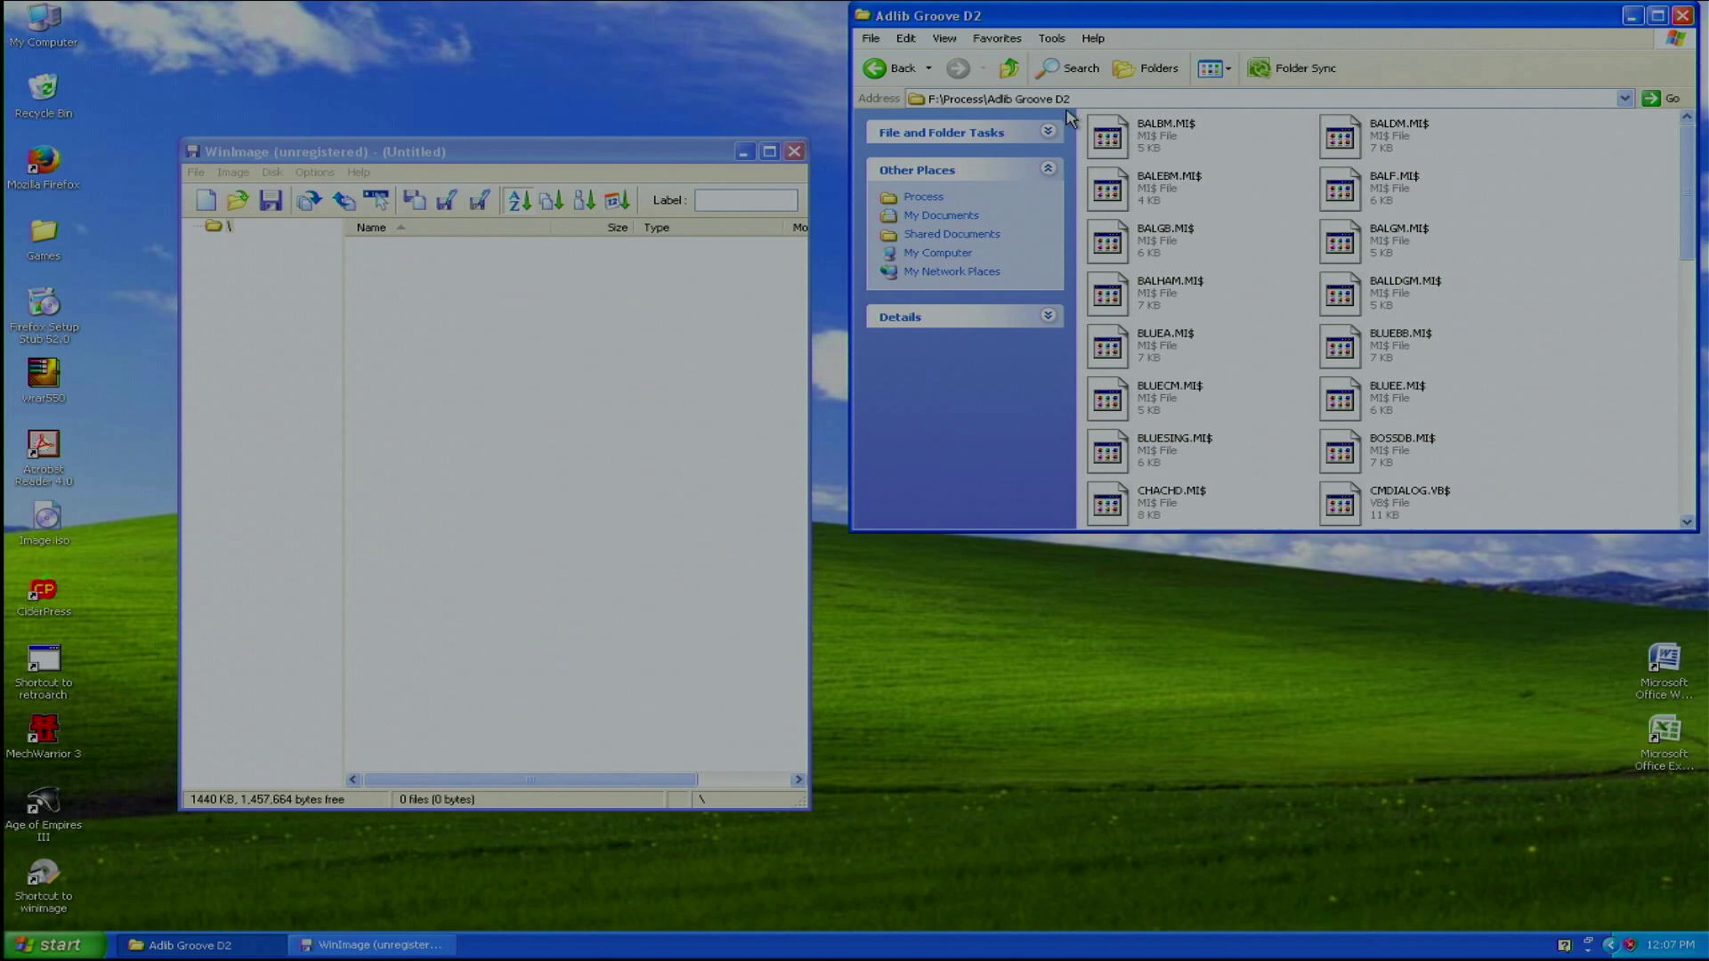
pyautogui.moveTo(1081, 124); pyautogui.dragTo(1543, 779)
pyautogui.moveTo(1126, 490); pyautogui.dragTo(540, 483)
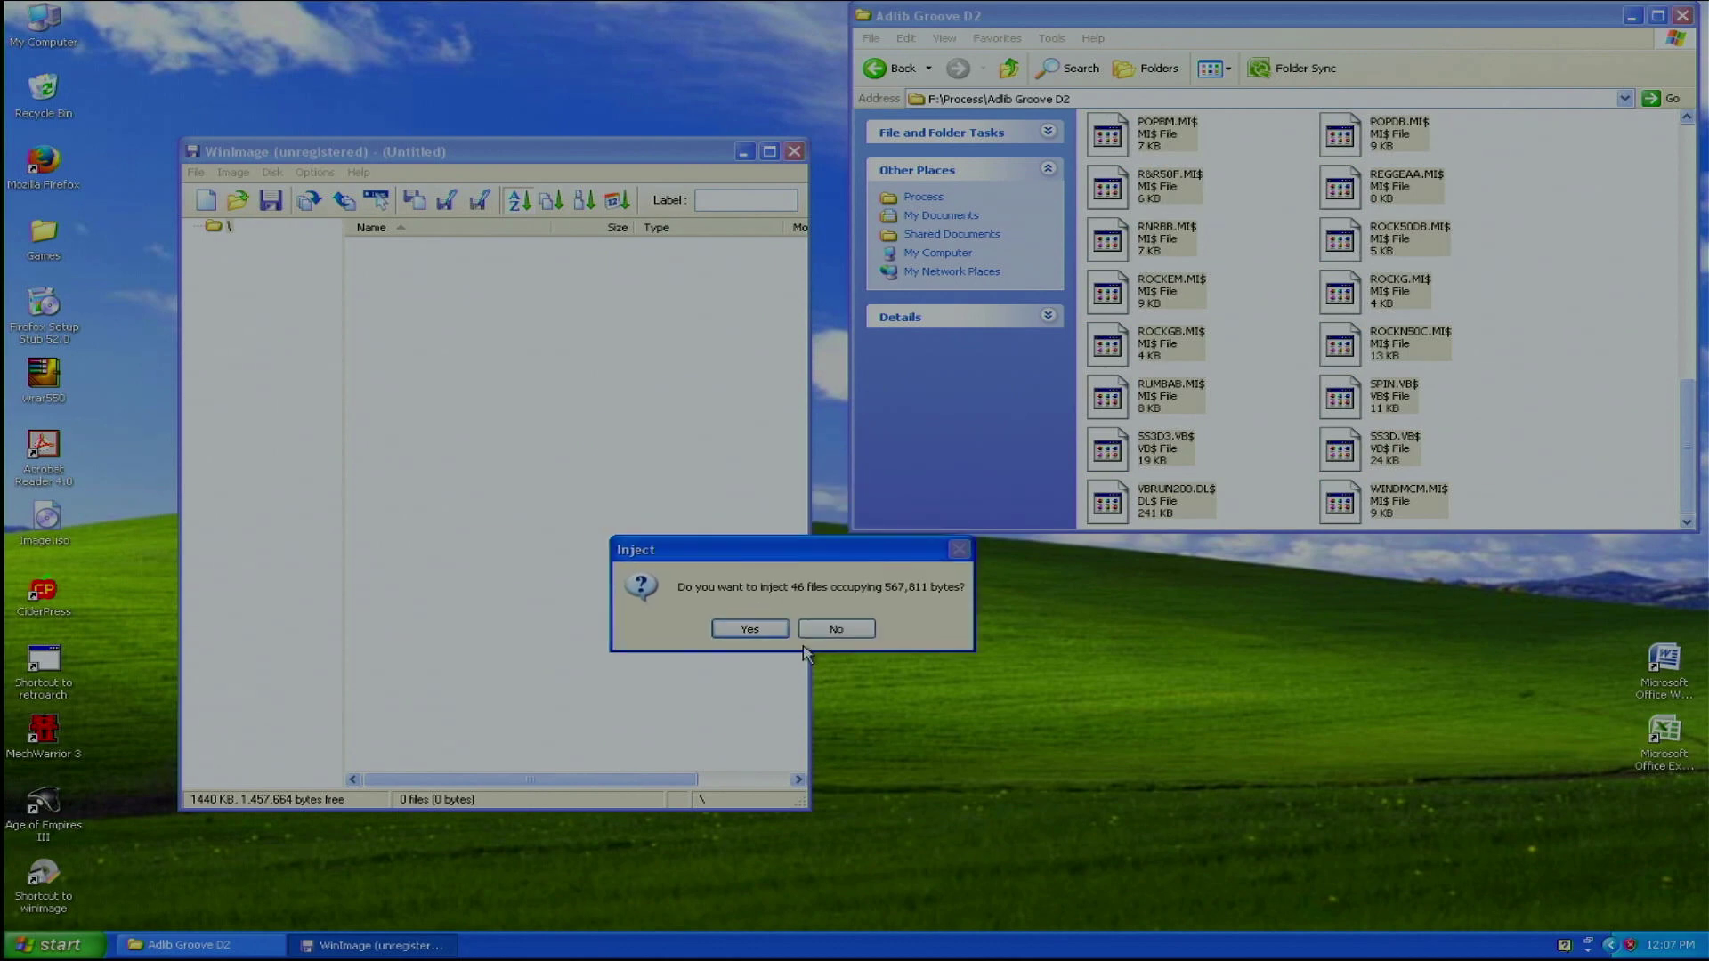
pyautogui.click(748, 625)
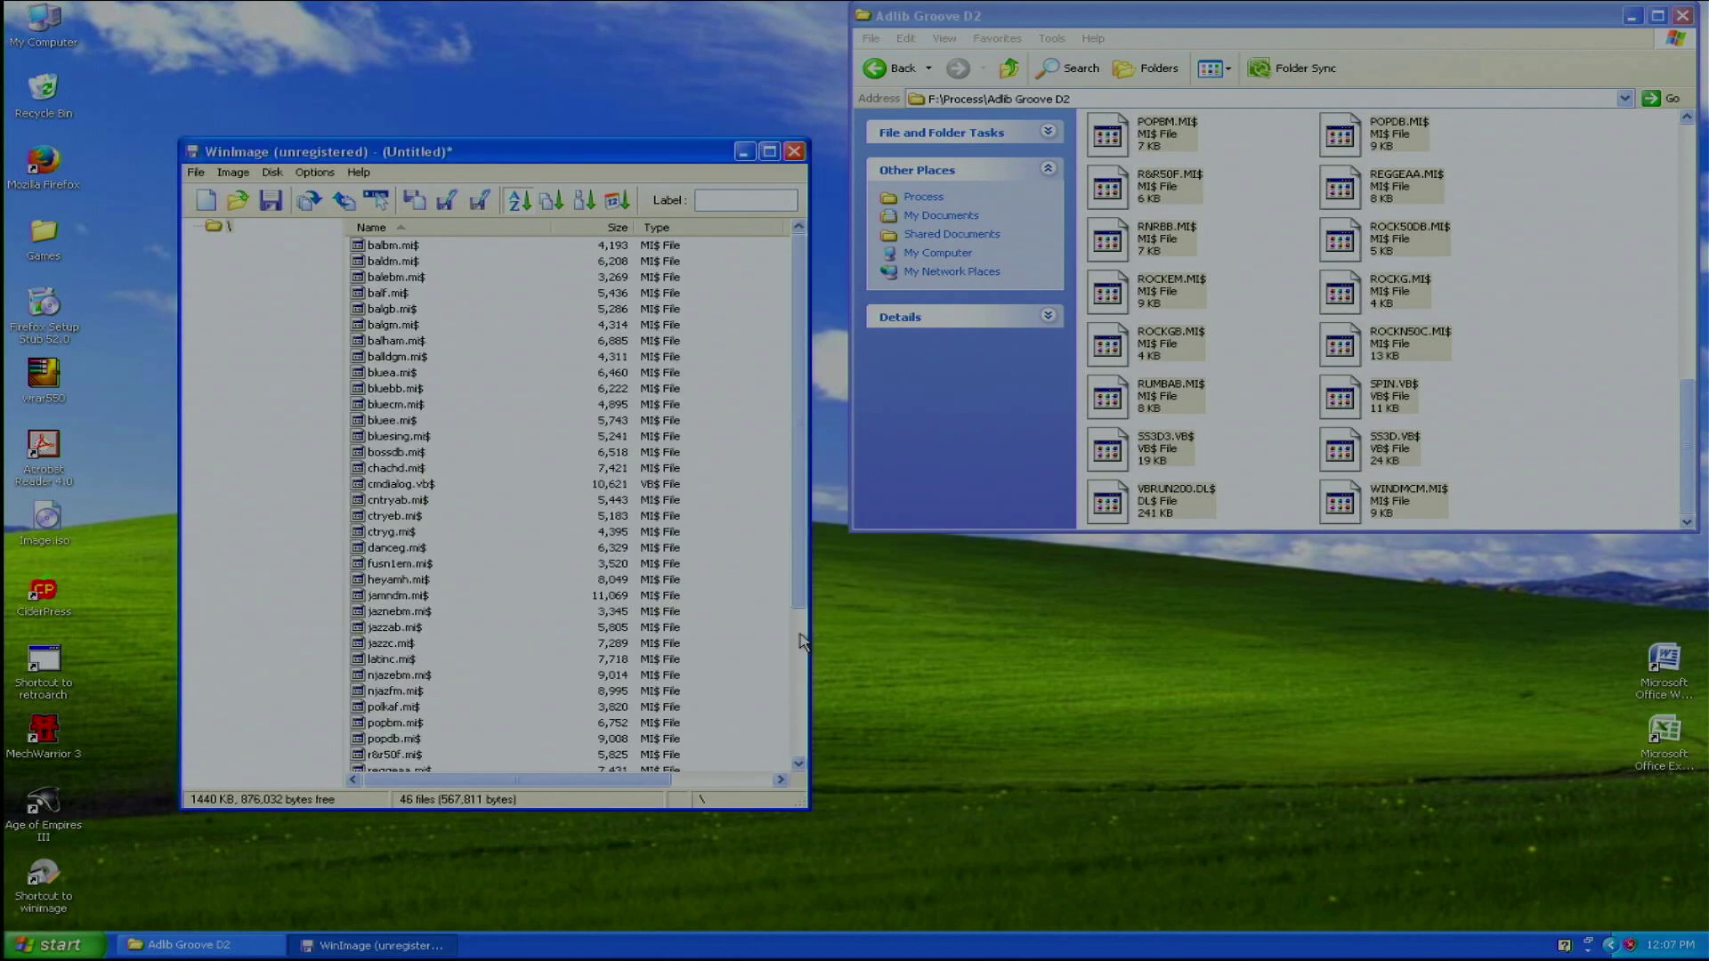
# Start saving the image as an Image file (*.ima), entering a name beginning with G
pyautogui.click(271, 203)
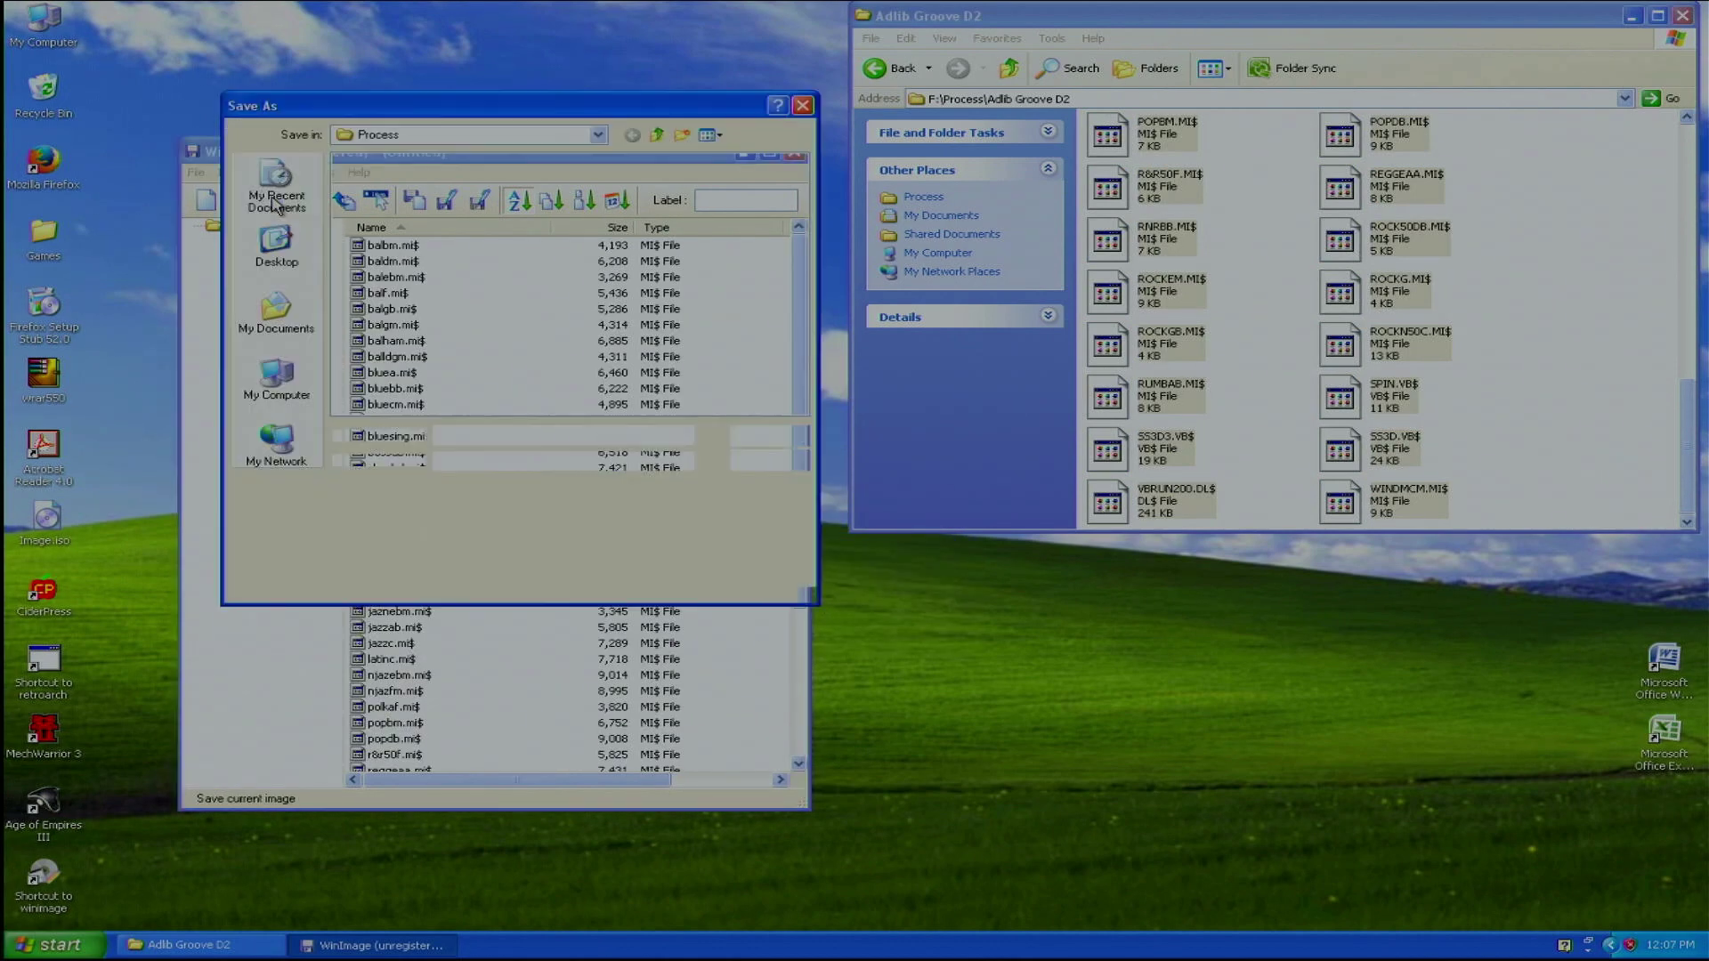
pyautogui.click(552, 462)
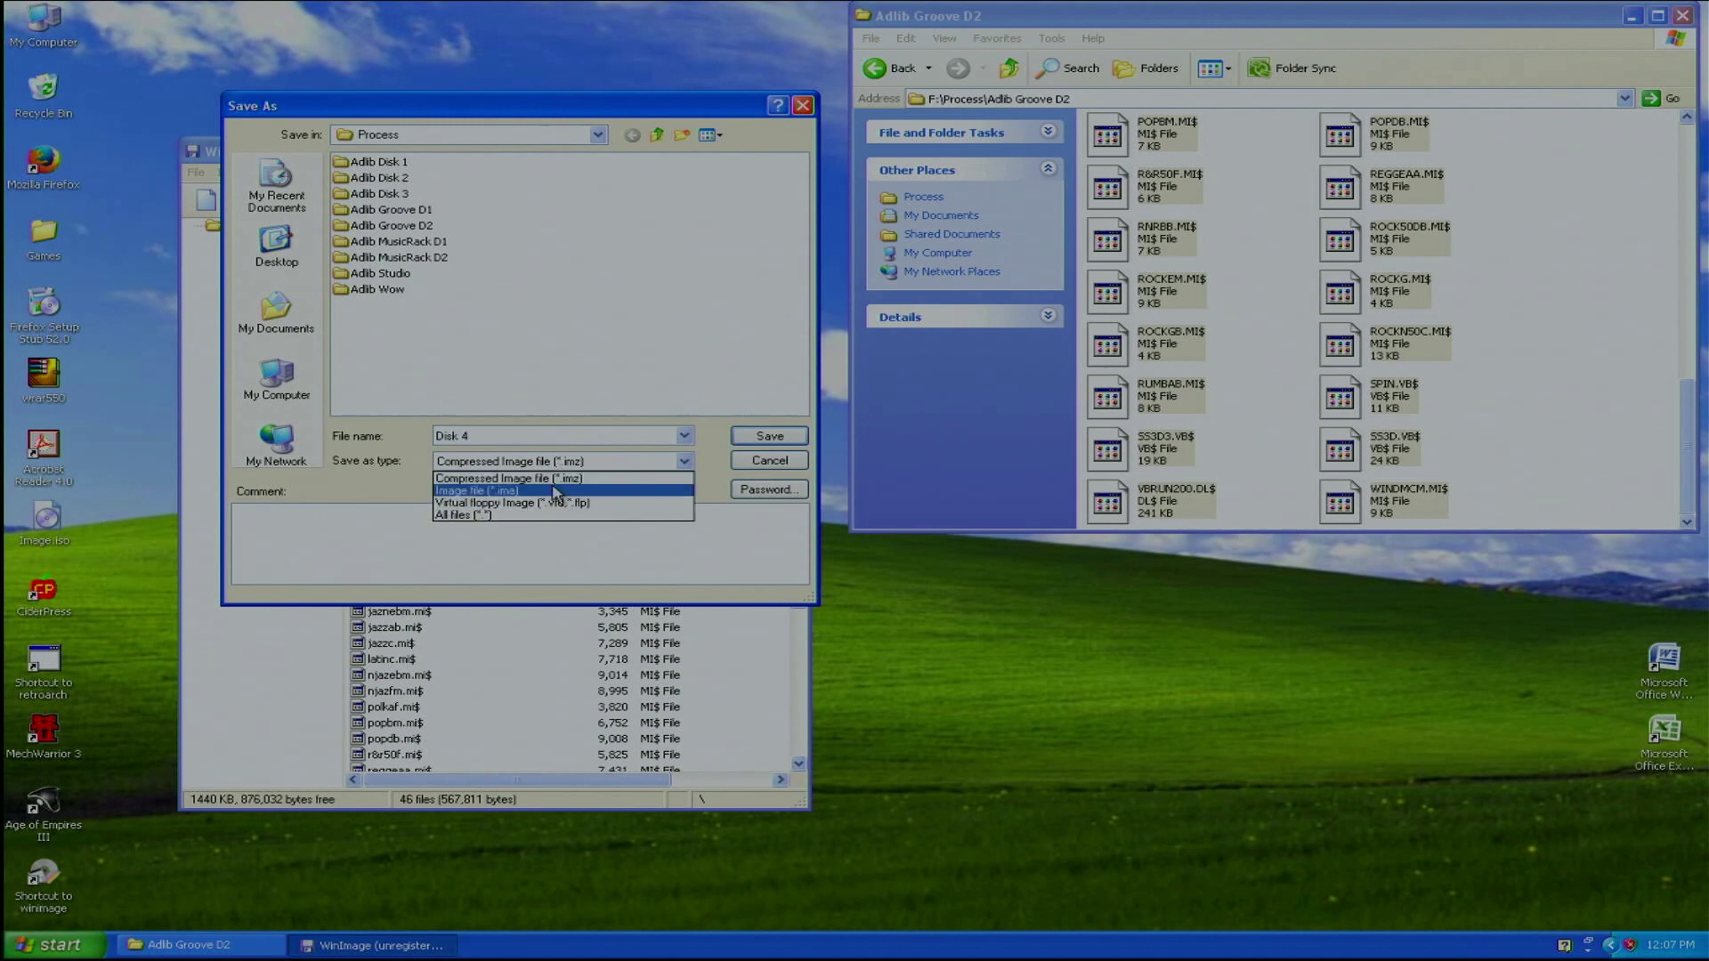
pyautogui.click(553, 486)
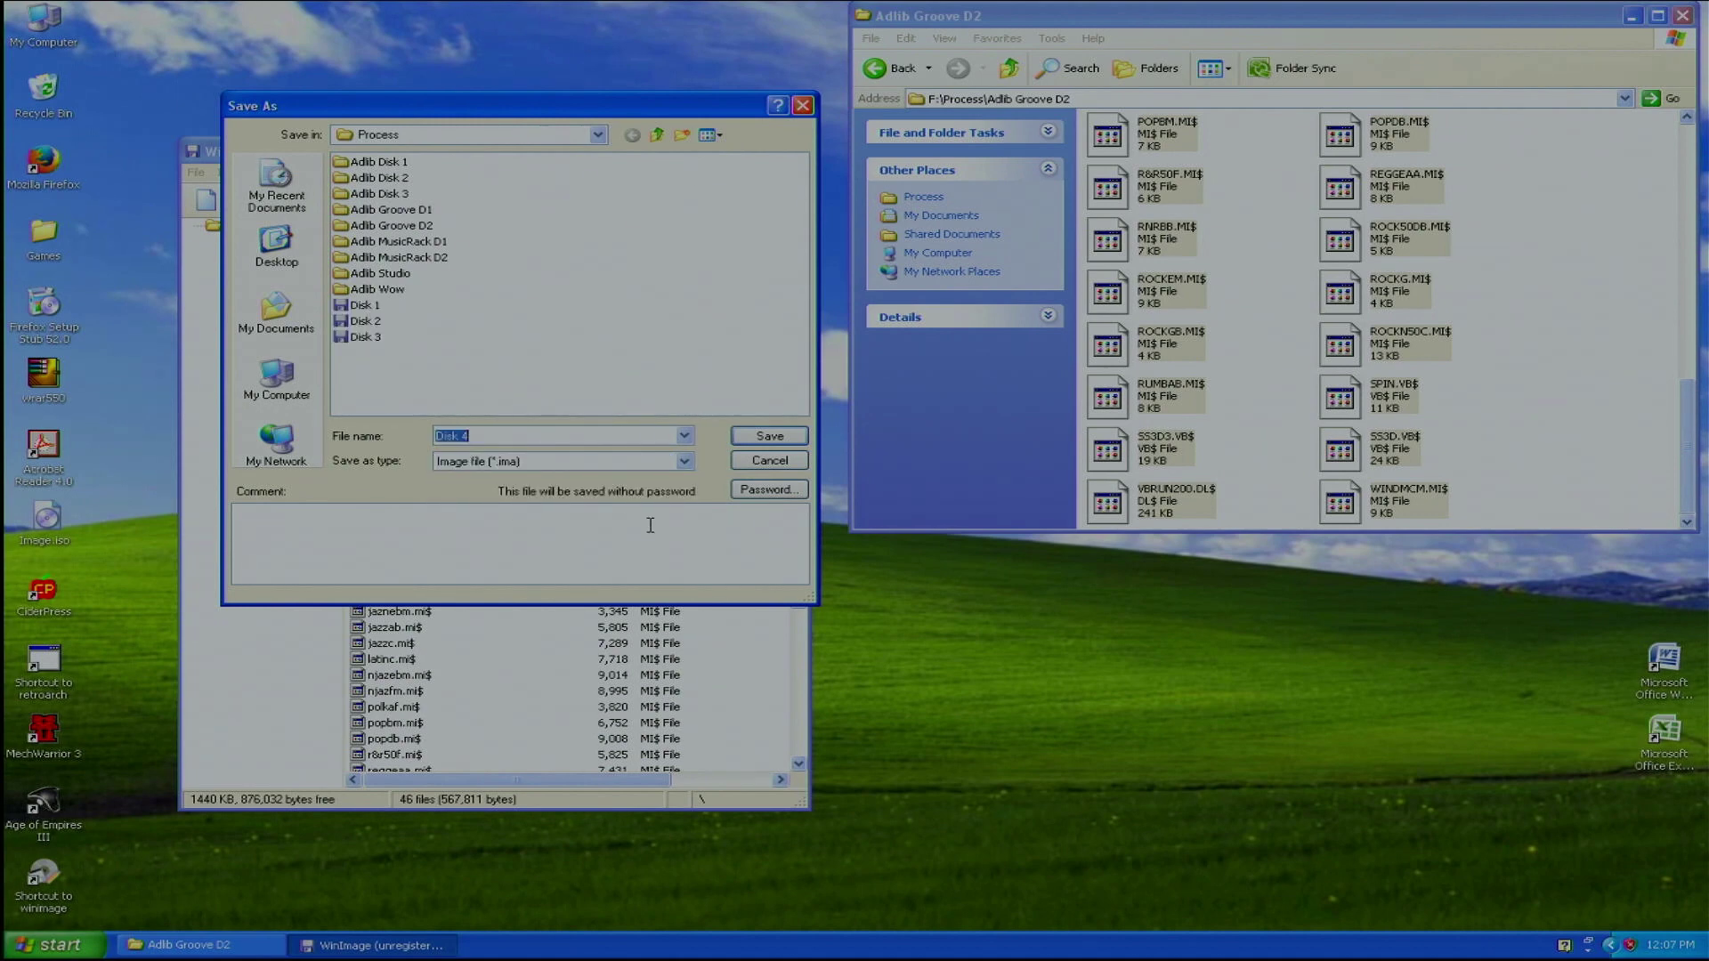
pyautogui.write('Groove 1')
# Save Groove 1.IMA in F:\Process, then start a fresh blank 1.44 MB image
pyautogui.click(747, 436)
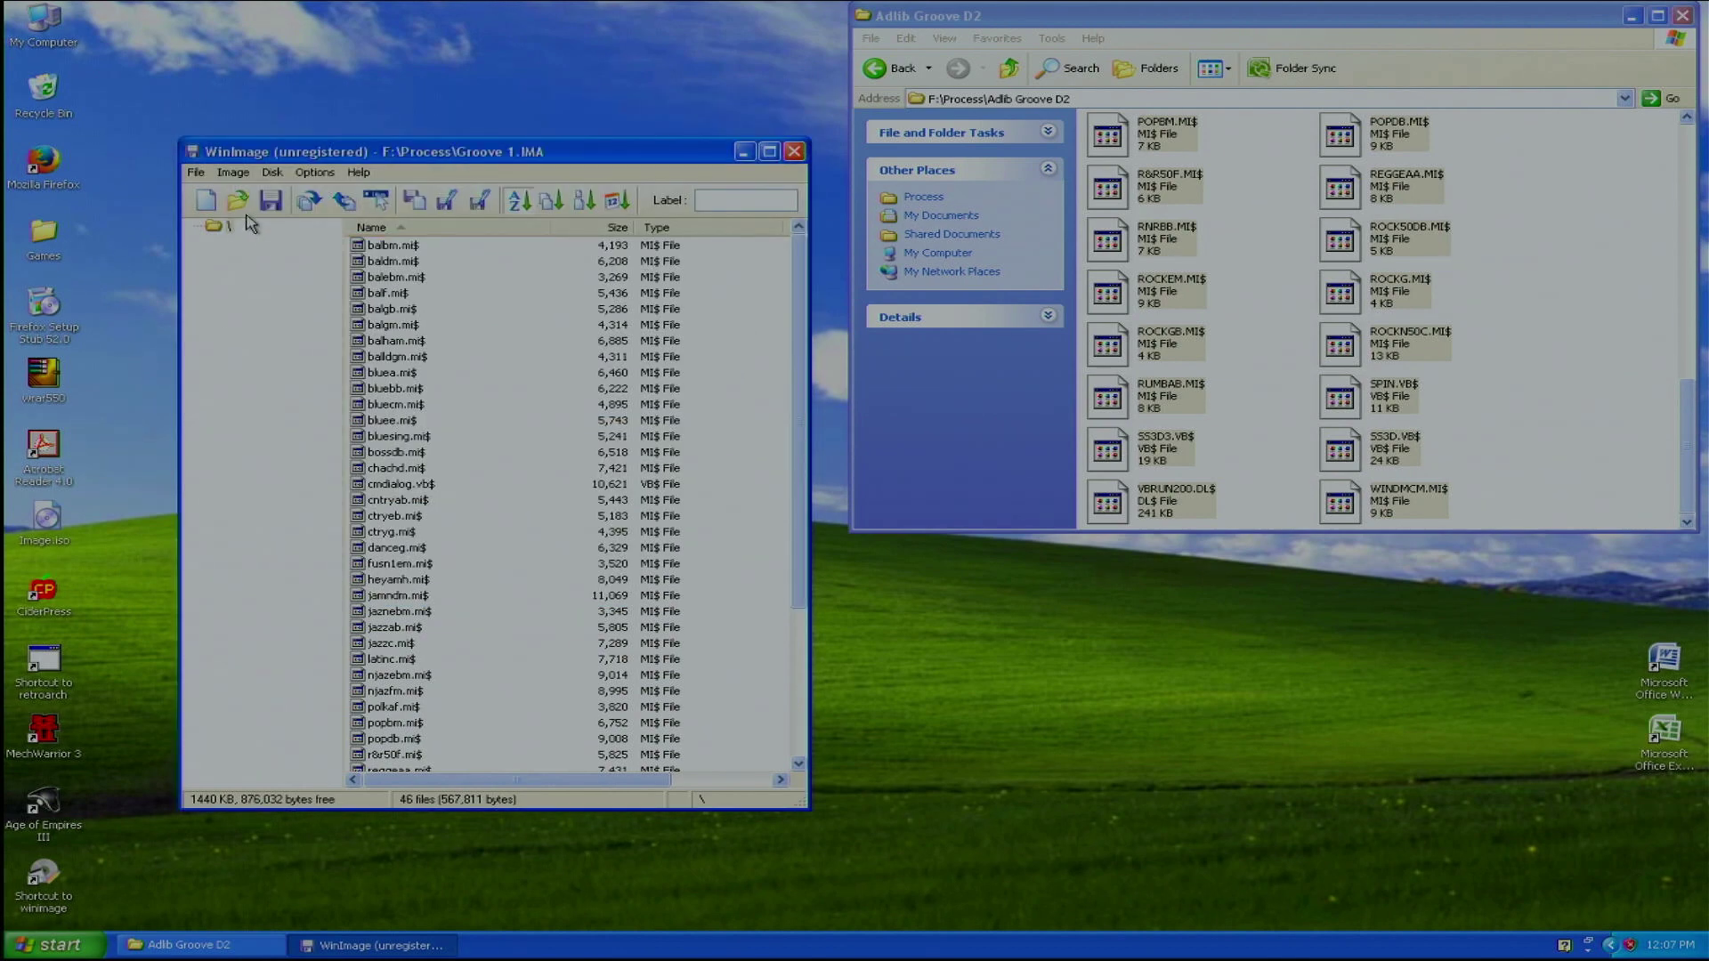
pyautogui.click(892, 71)
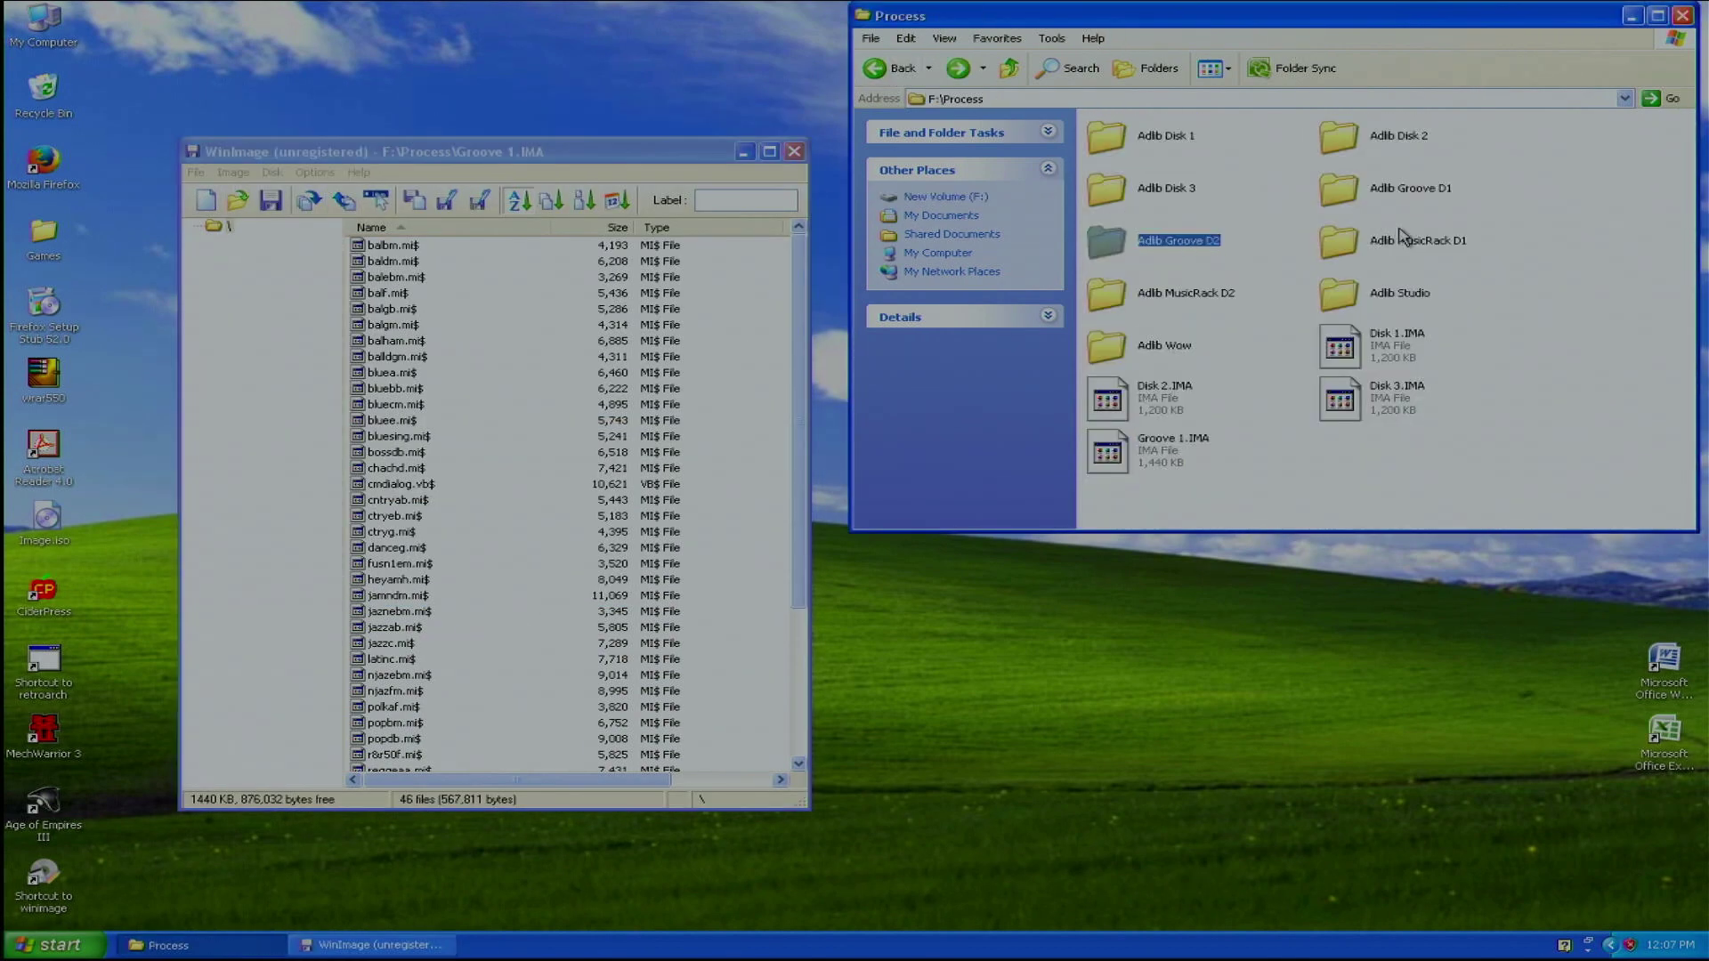
pyautogui.click(1196, 298)
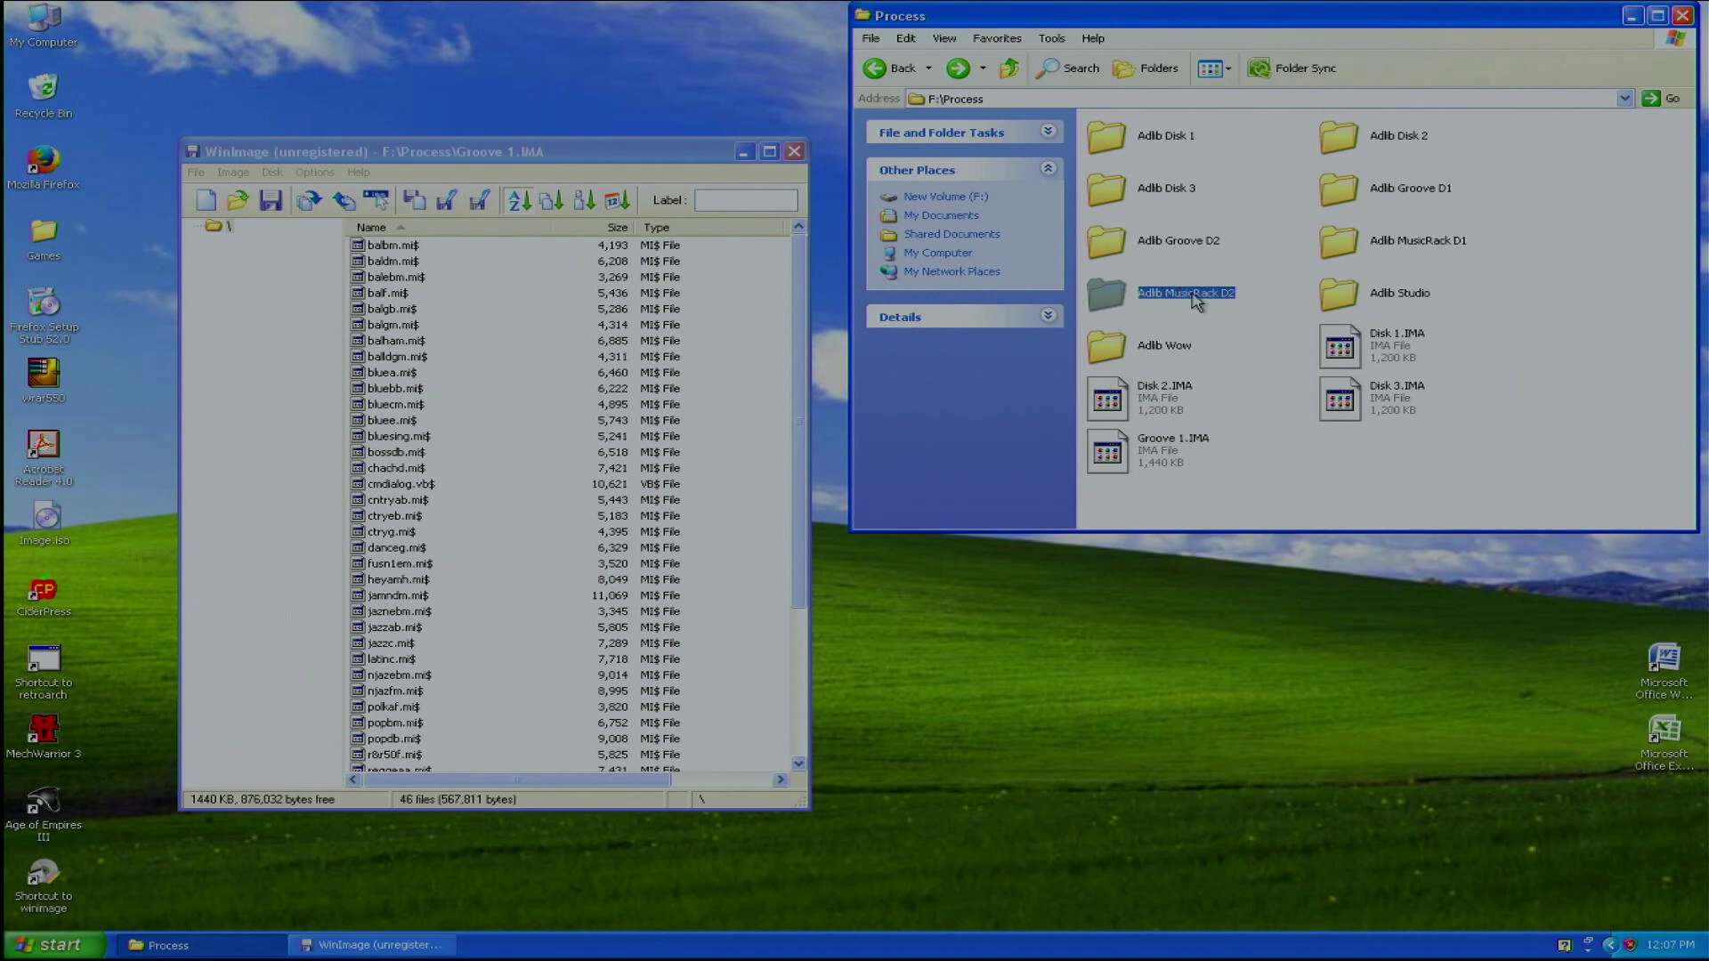
pyautogui.click(1208, 250)
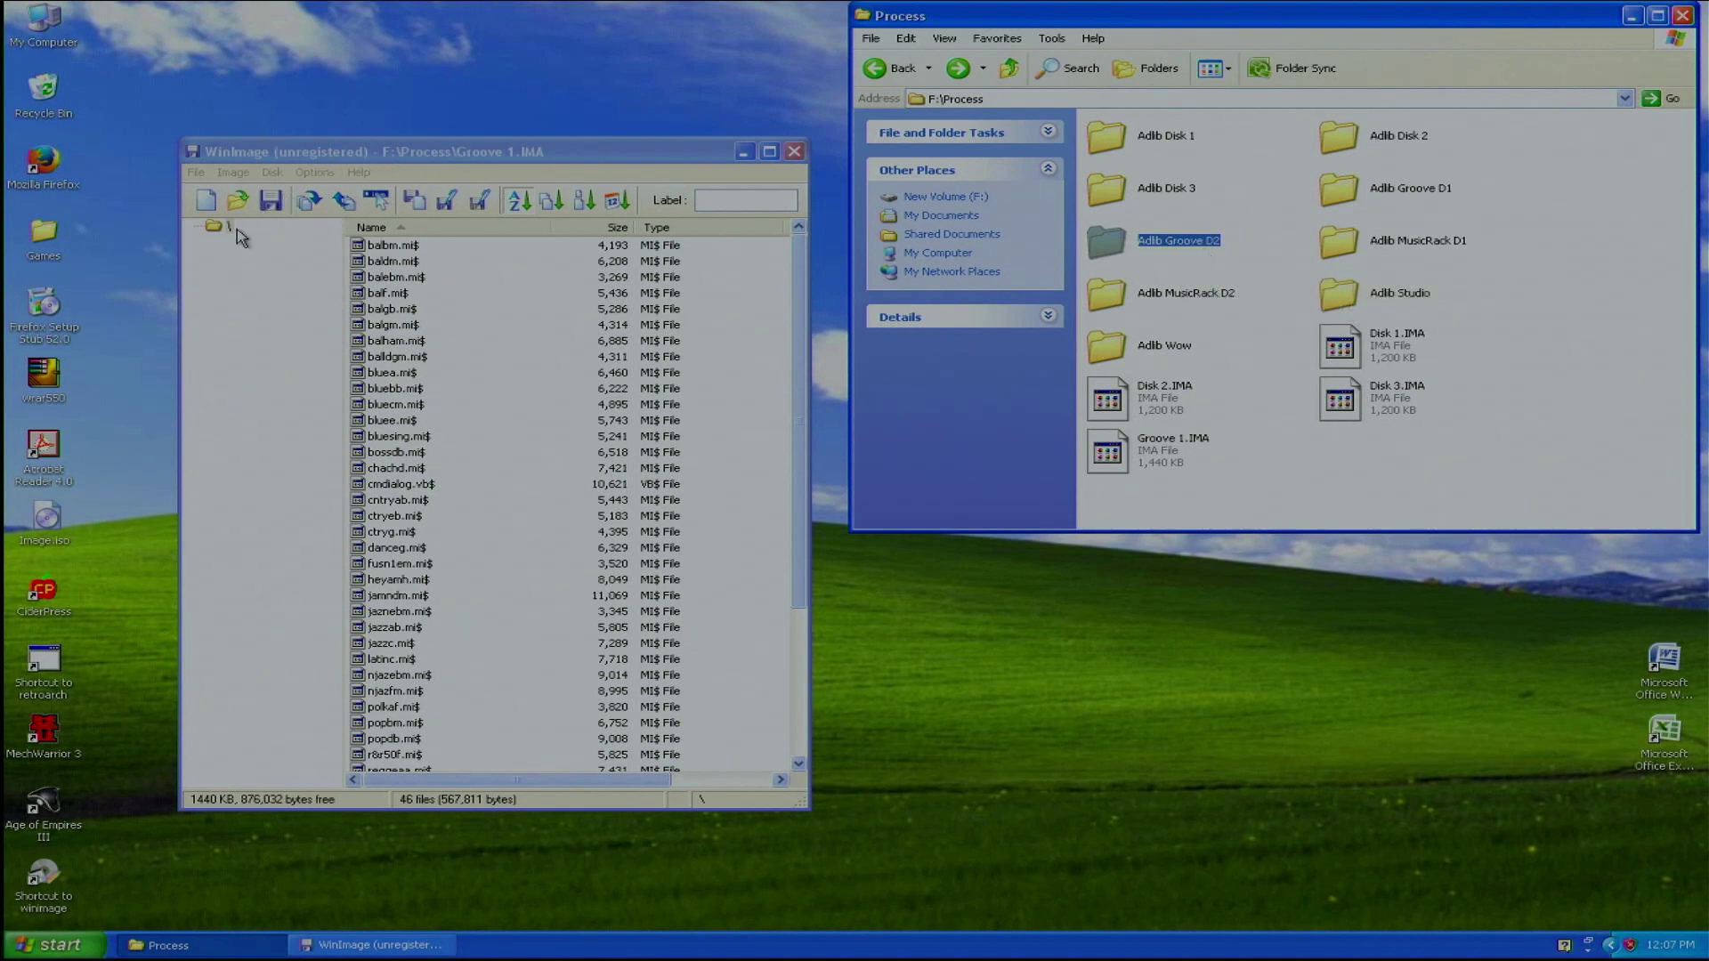
pyautogui.click(206, 201)
pyautogui.click(335, 576)
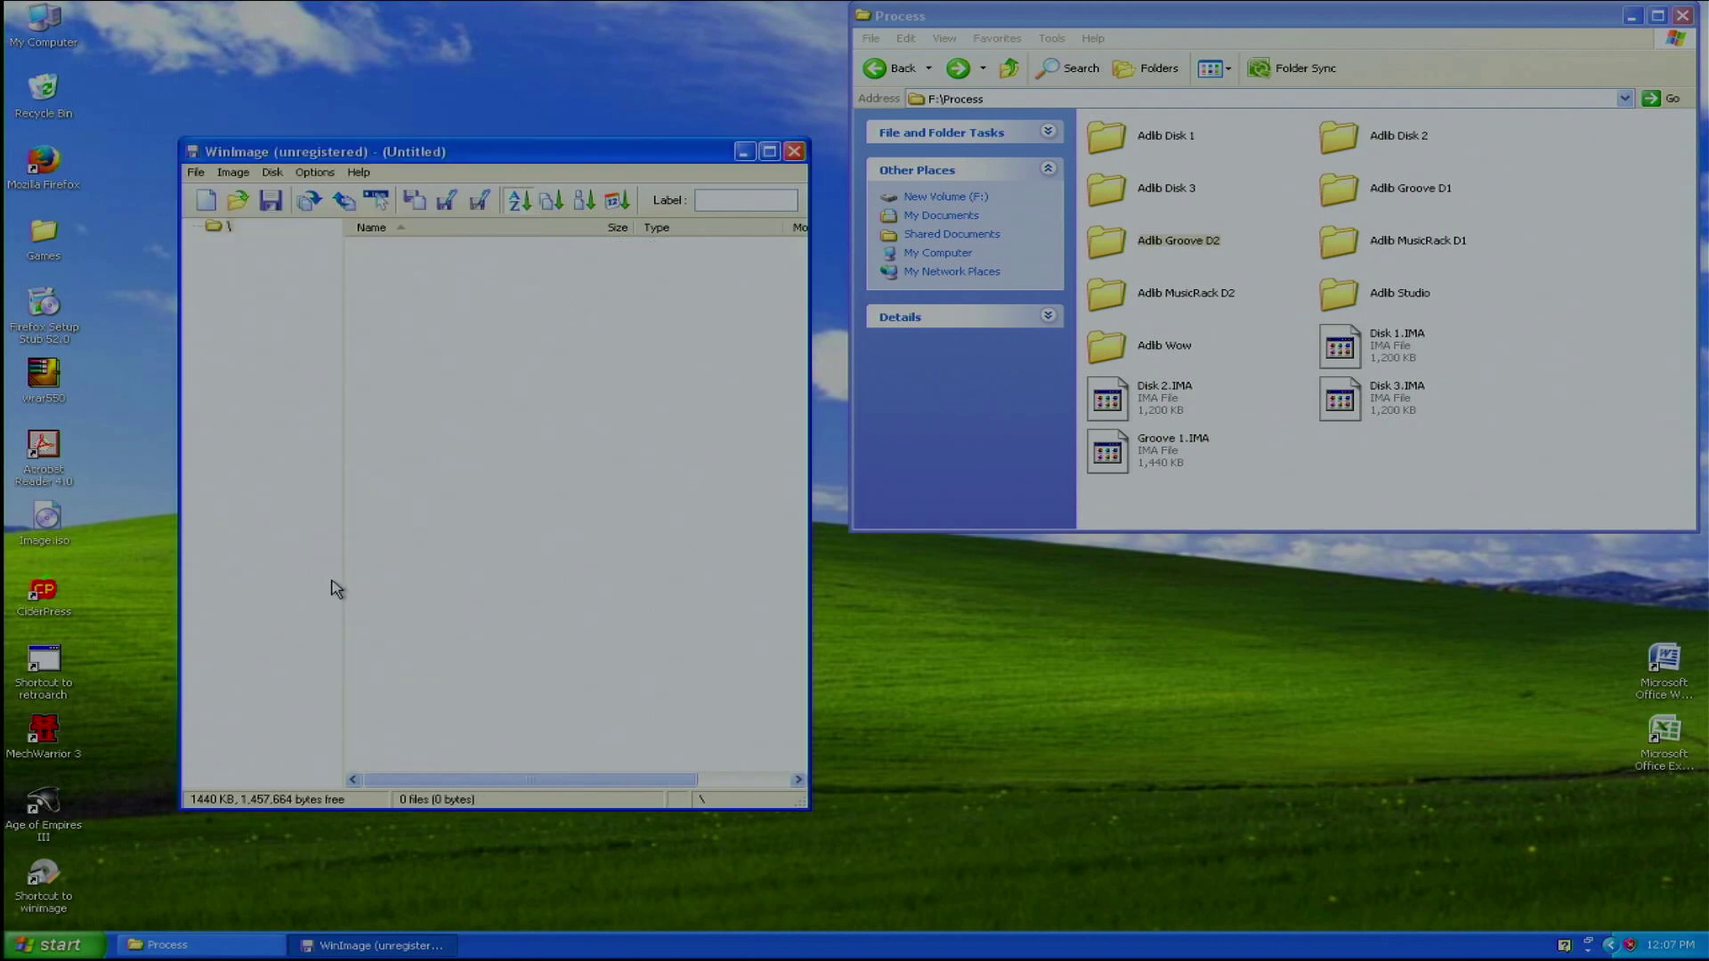
# Rename Groove 1.IMA in F:\Process to Groove 2.IMA
pyautogui.doubleClick(50, 45)
pyautogui.click(1450, 307)
pyautogui.doubleClick(1450, 307)
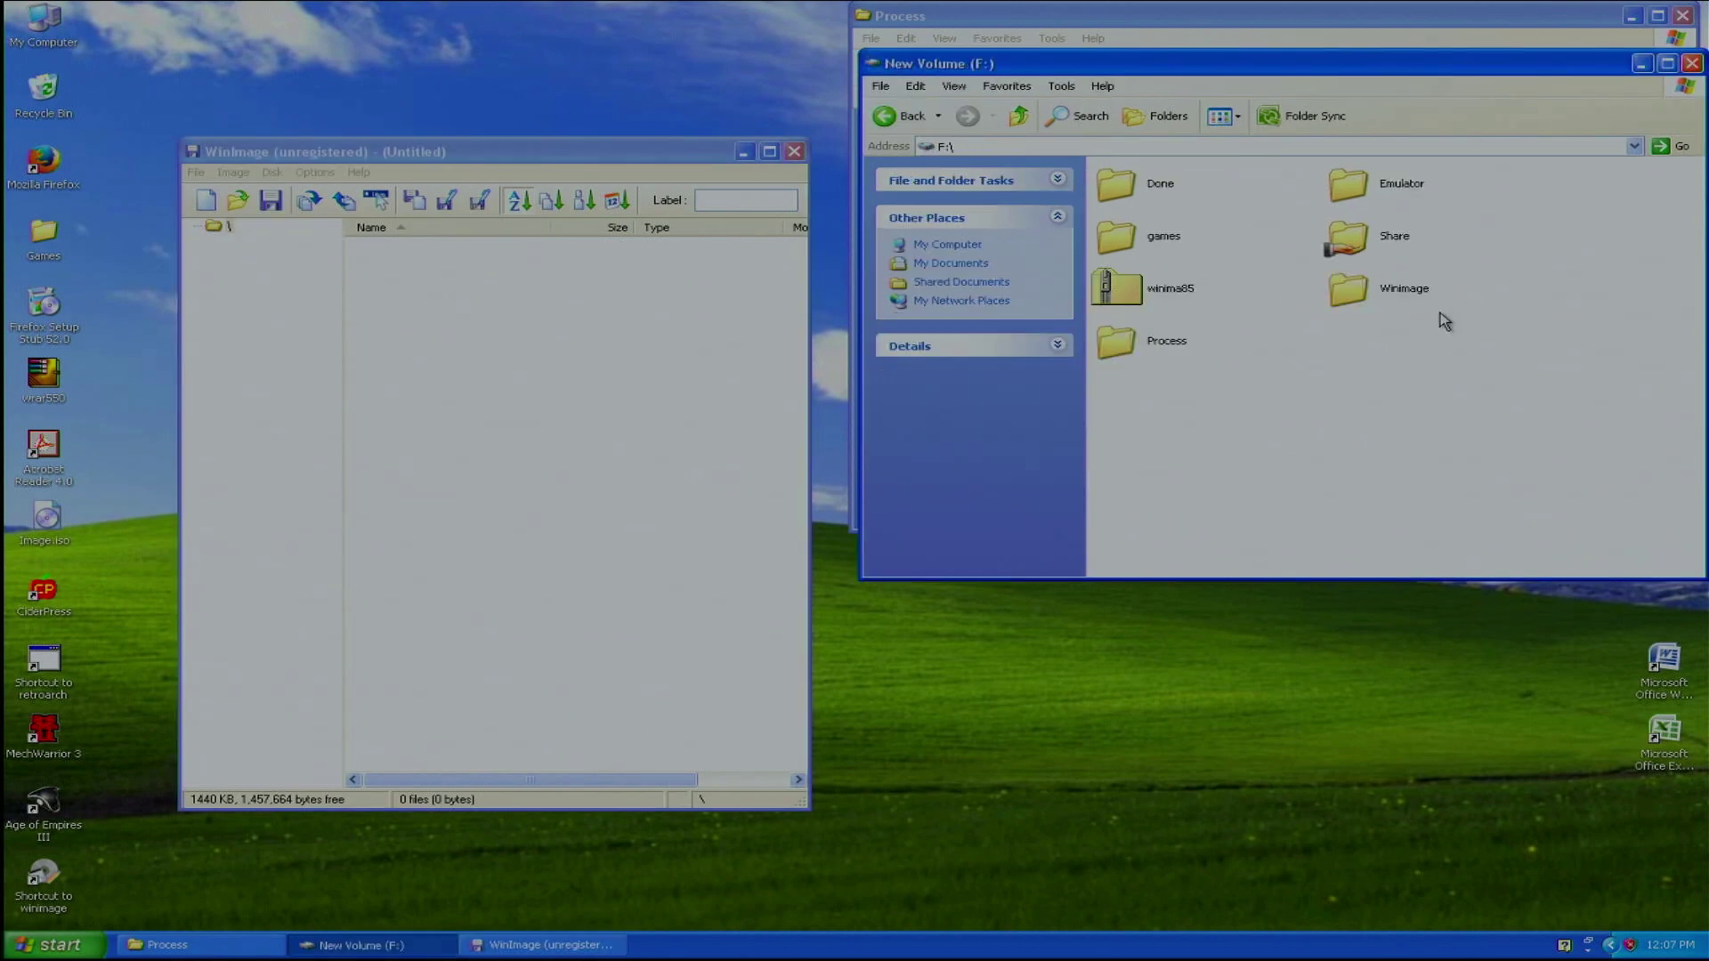
pyautogui.doubleClick(1205, 343)
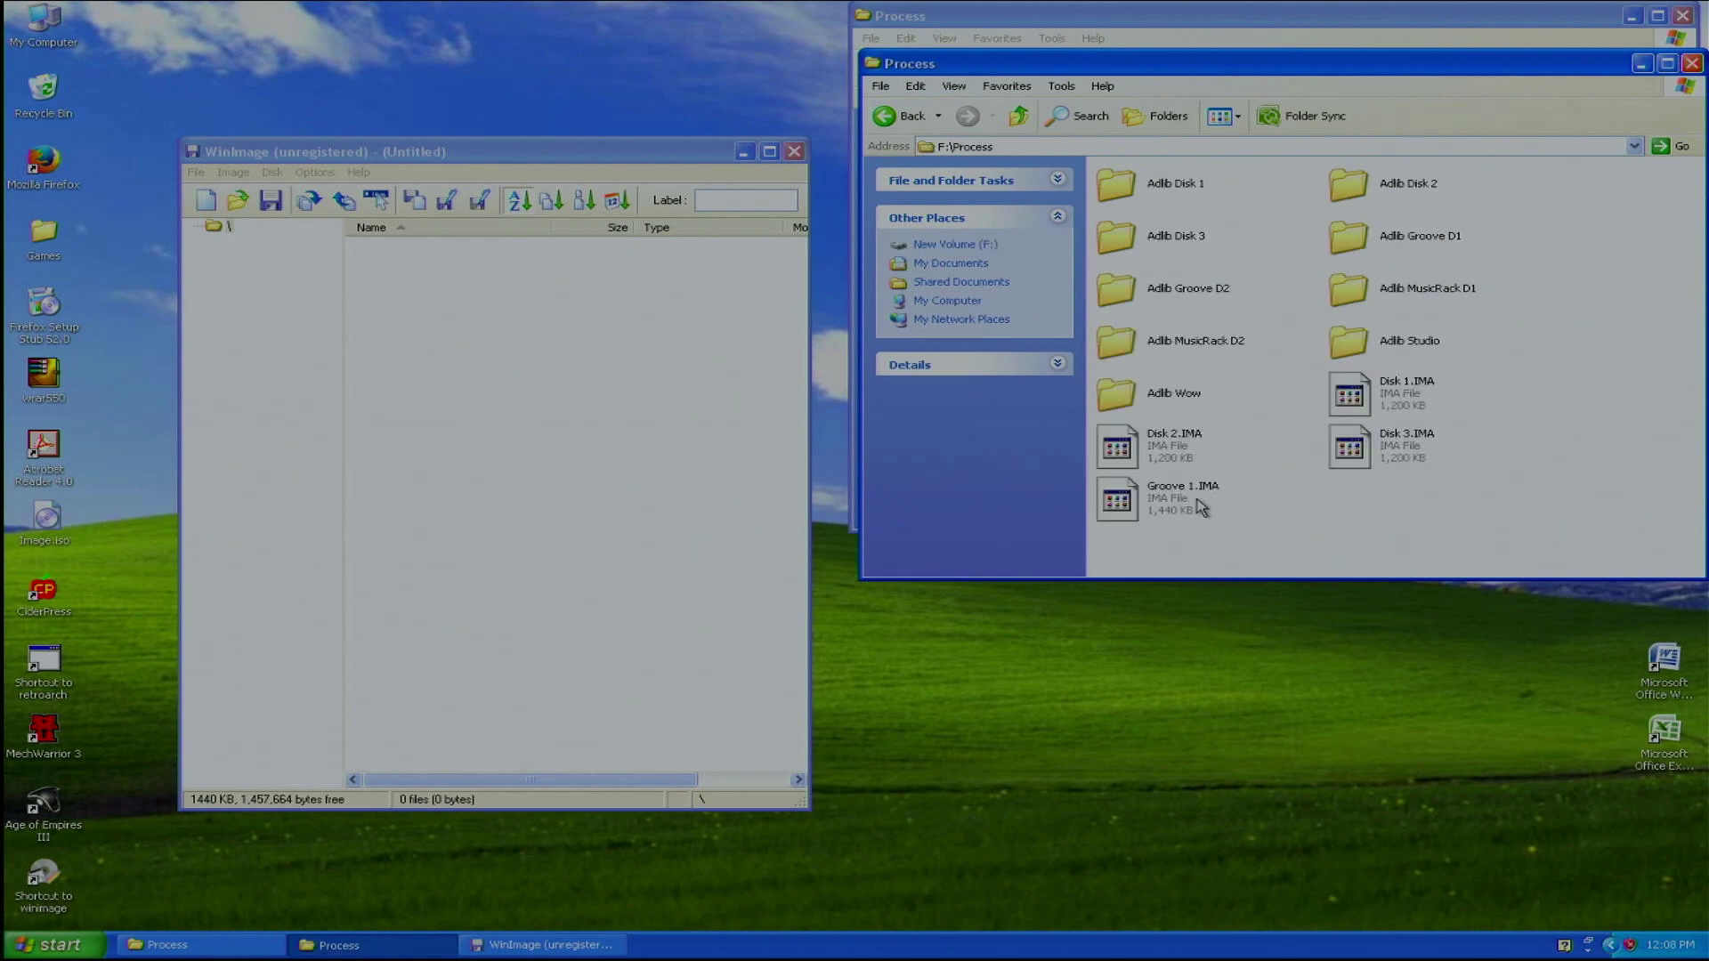
pyautogui.click(1201, 507)
pyautogui.press('F2')
pyautogui.press('End')
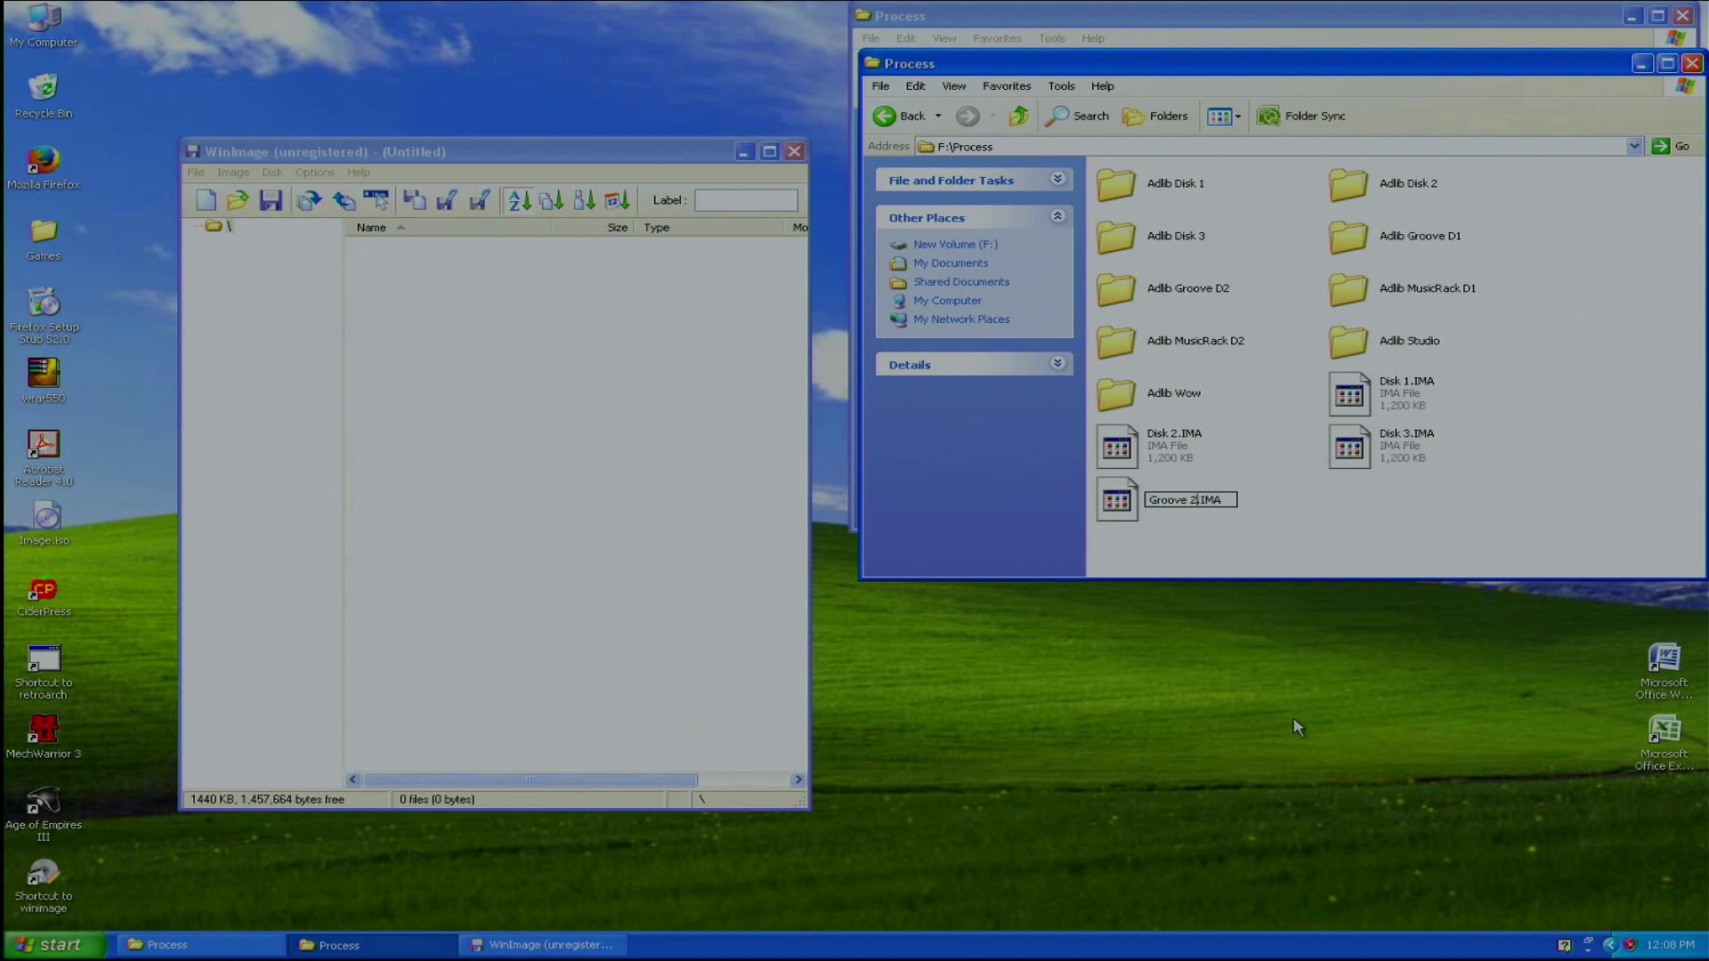
pyautogui.press('Return')
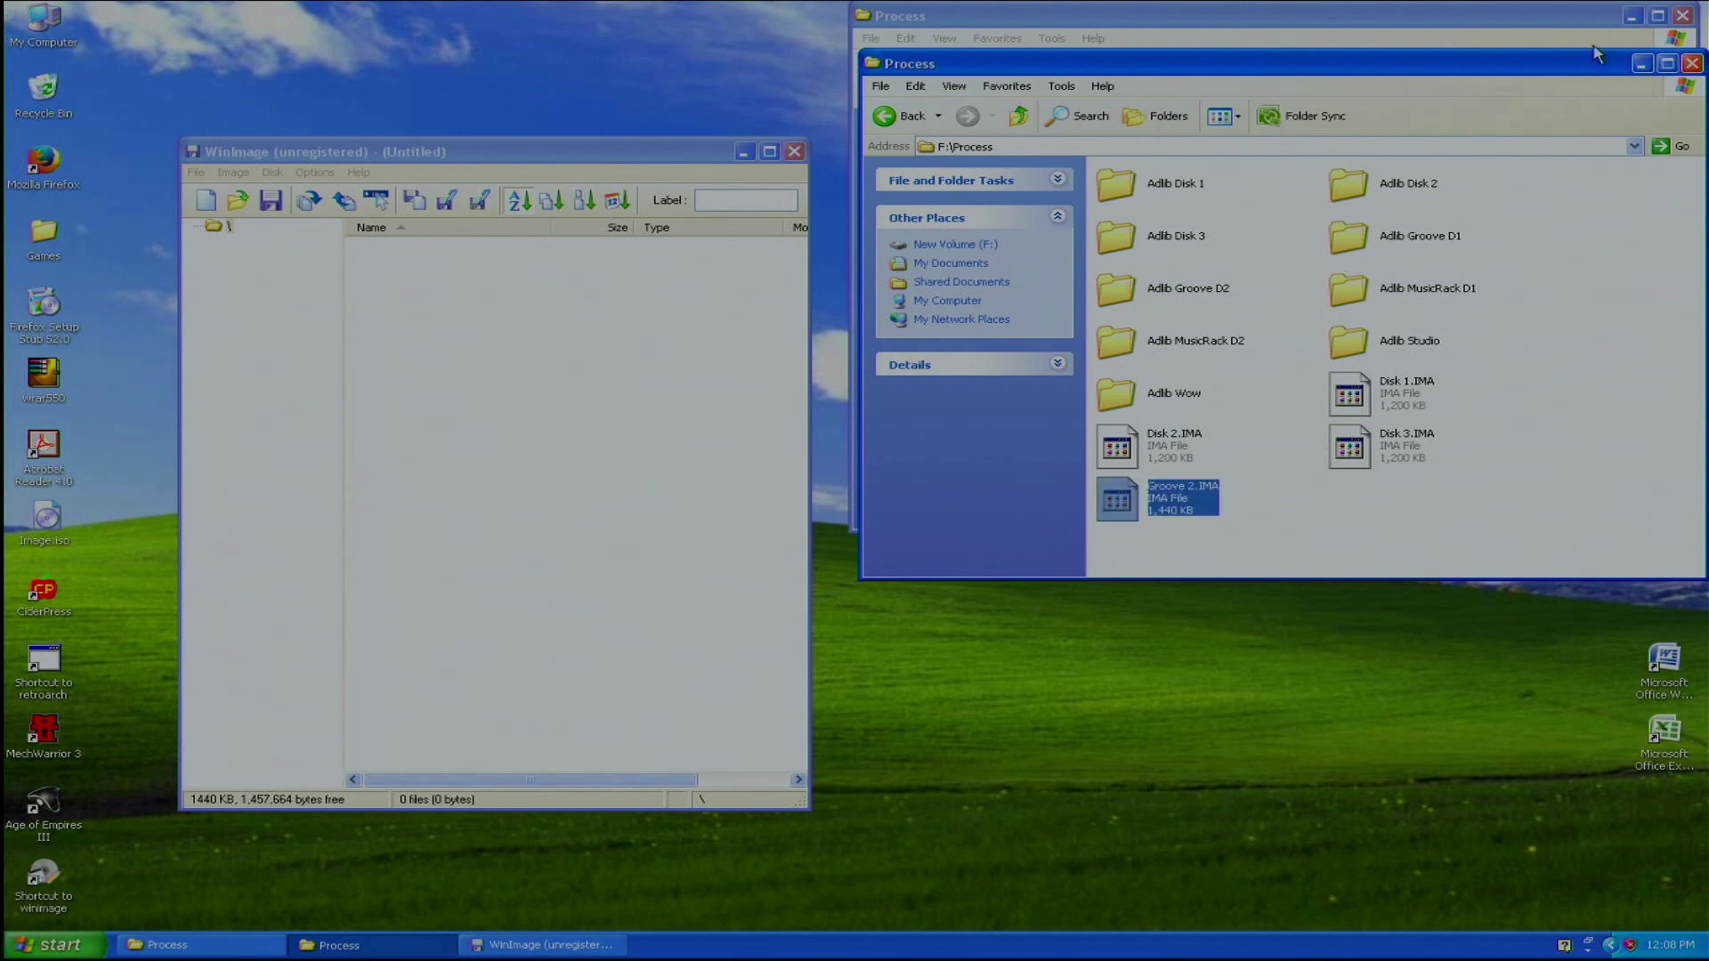
# Inject all Adlib Groove D1 files into a new 1.44 MB image, skipping Groove1.IMA, which doesn't fit
pyautogui.click(1642, 63)
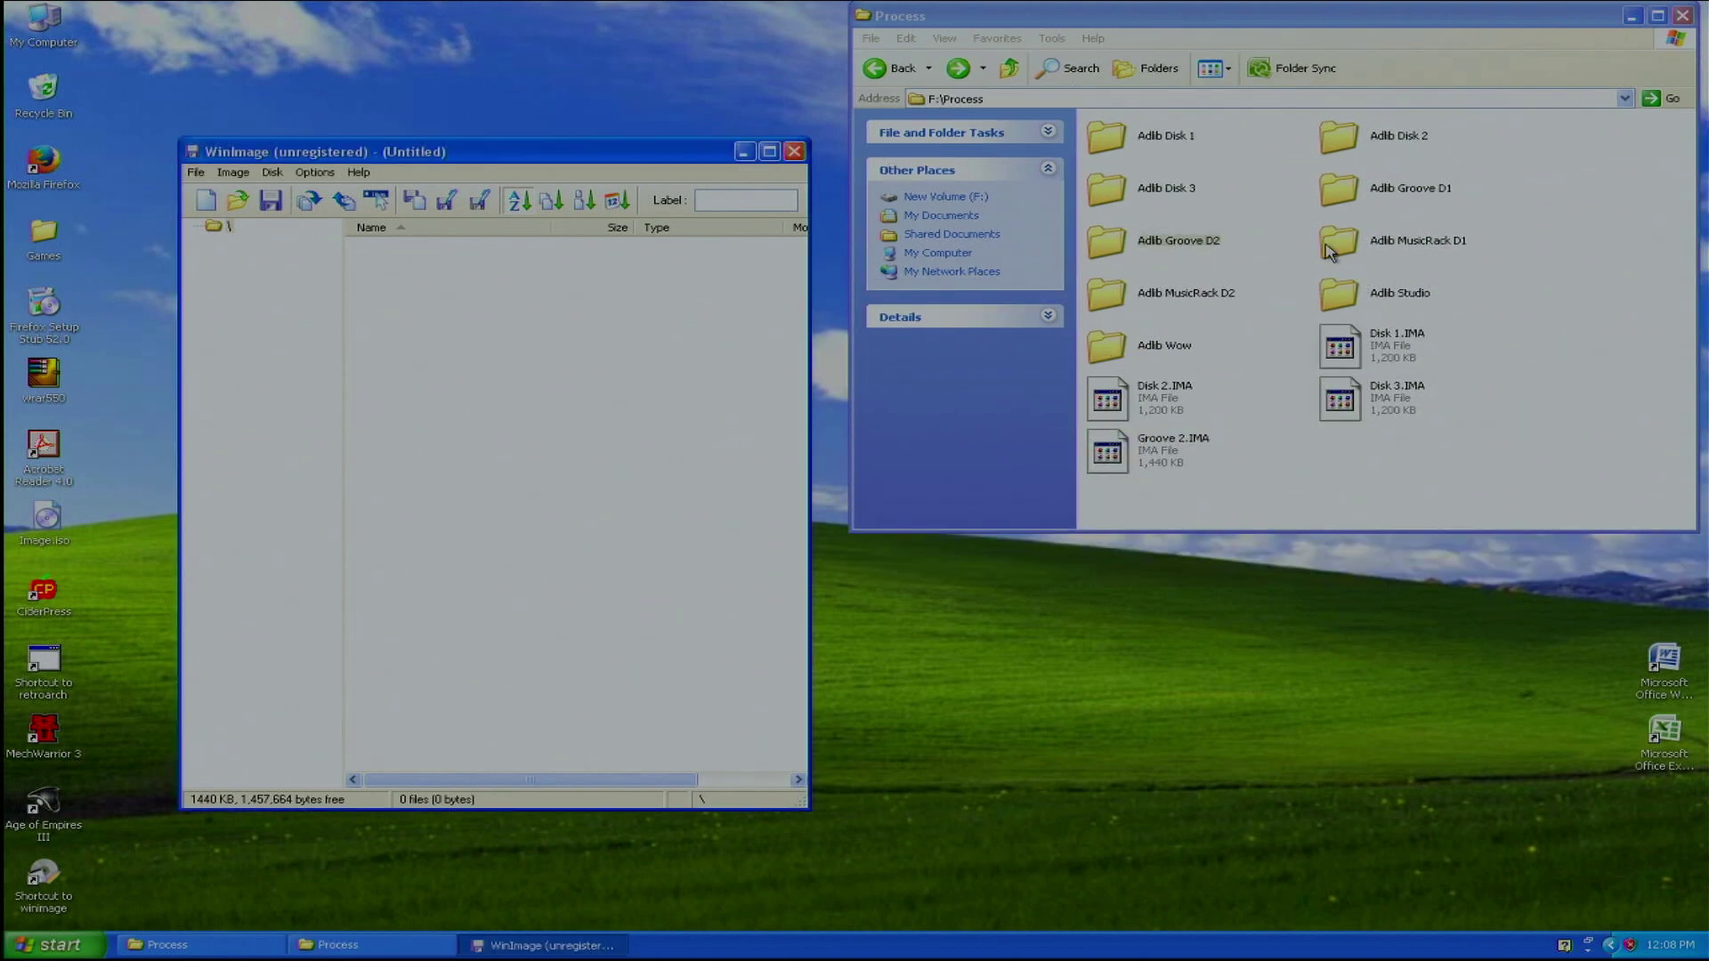
pyautogui.doubleClick(1414, 188)
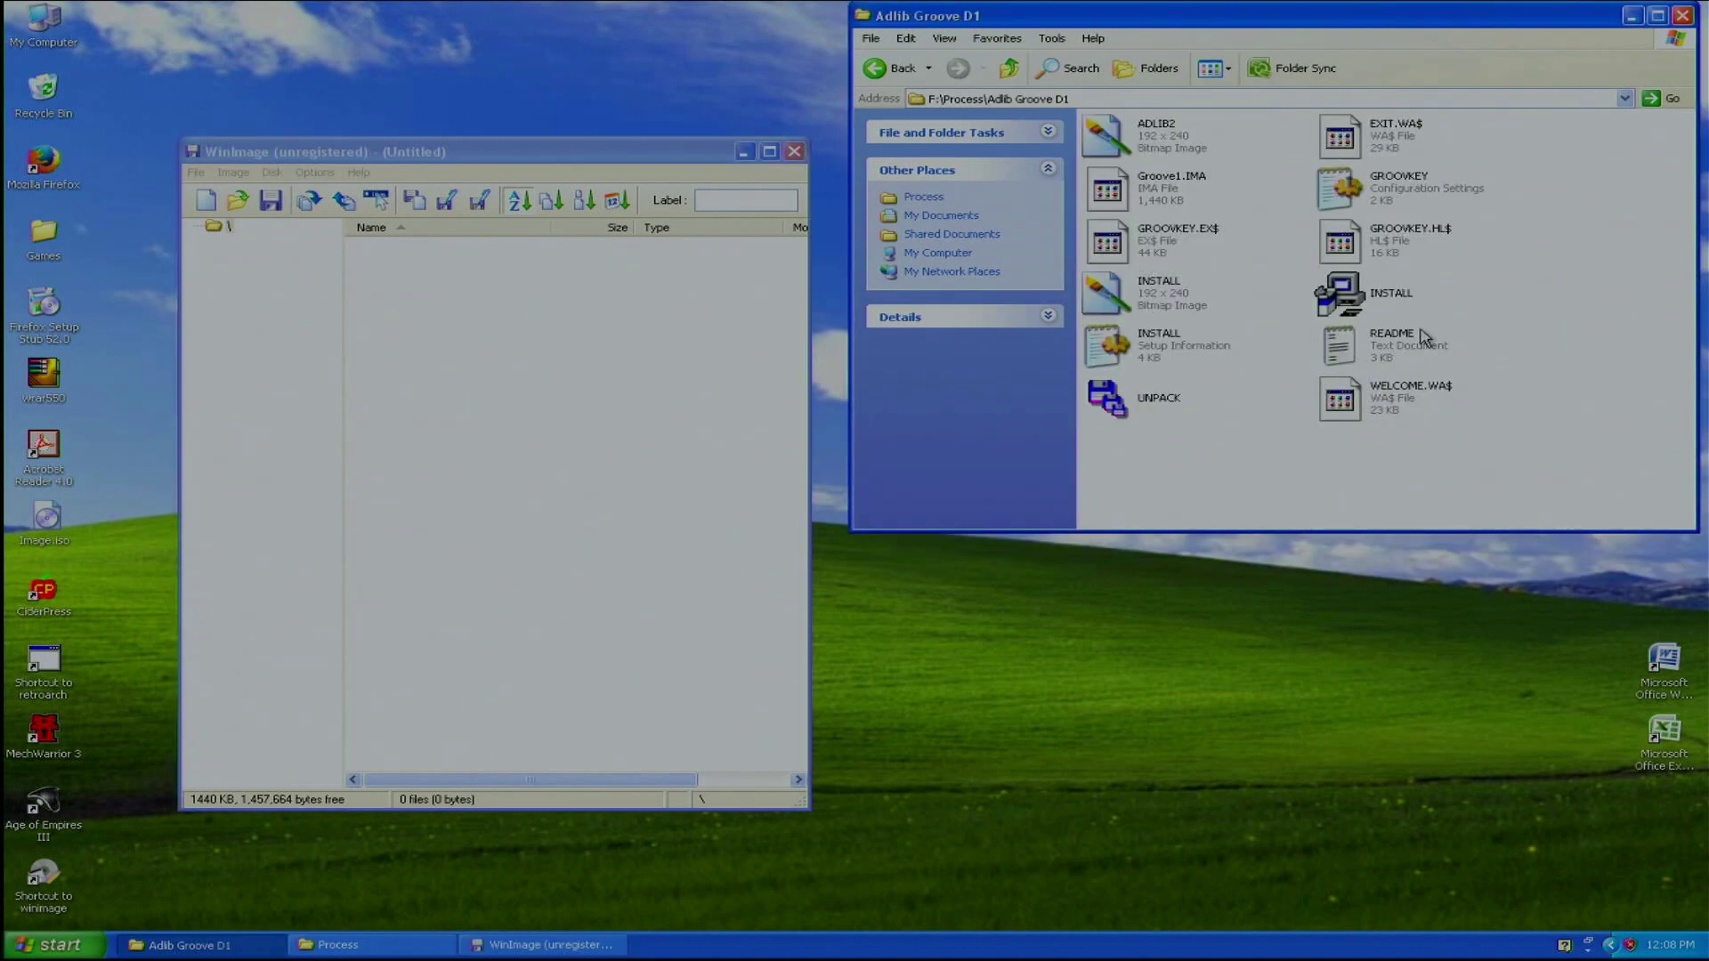
pyautogui.moveTo(1525, 444); pyautogui.dragTo(212, 220)
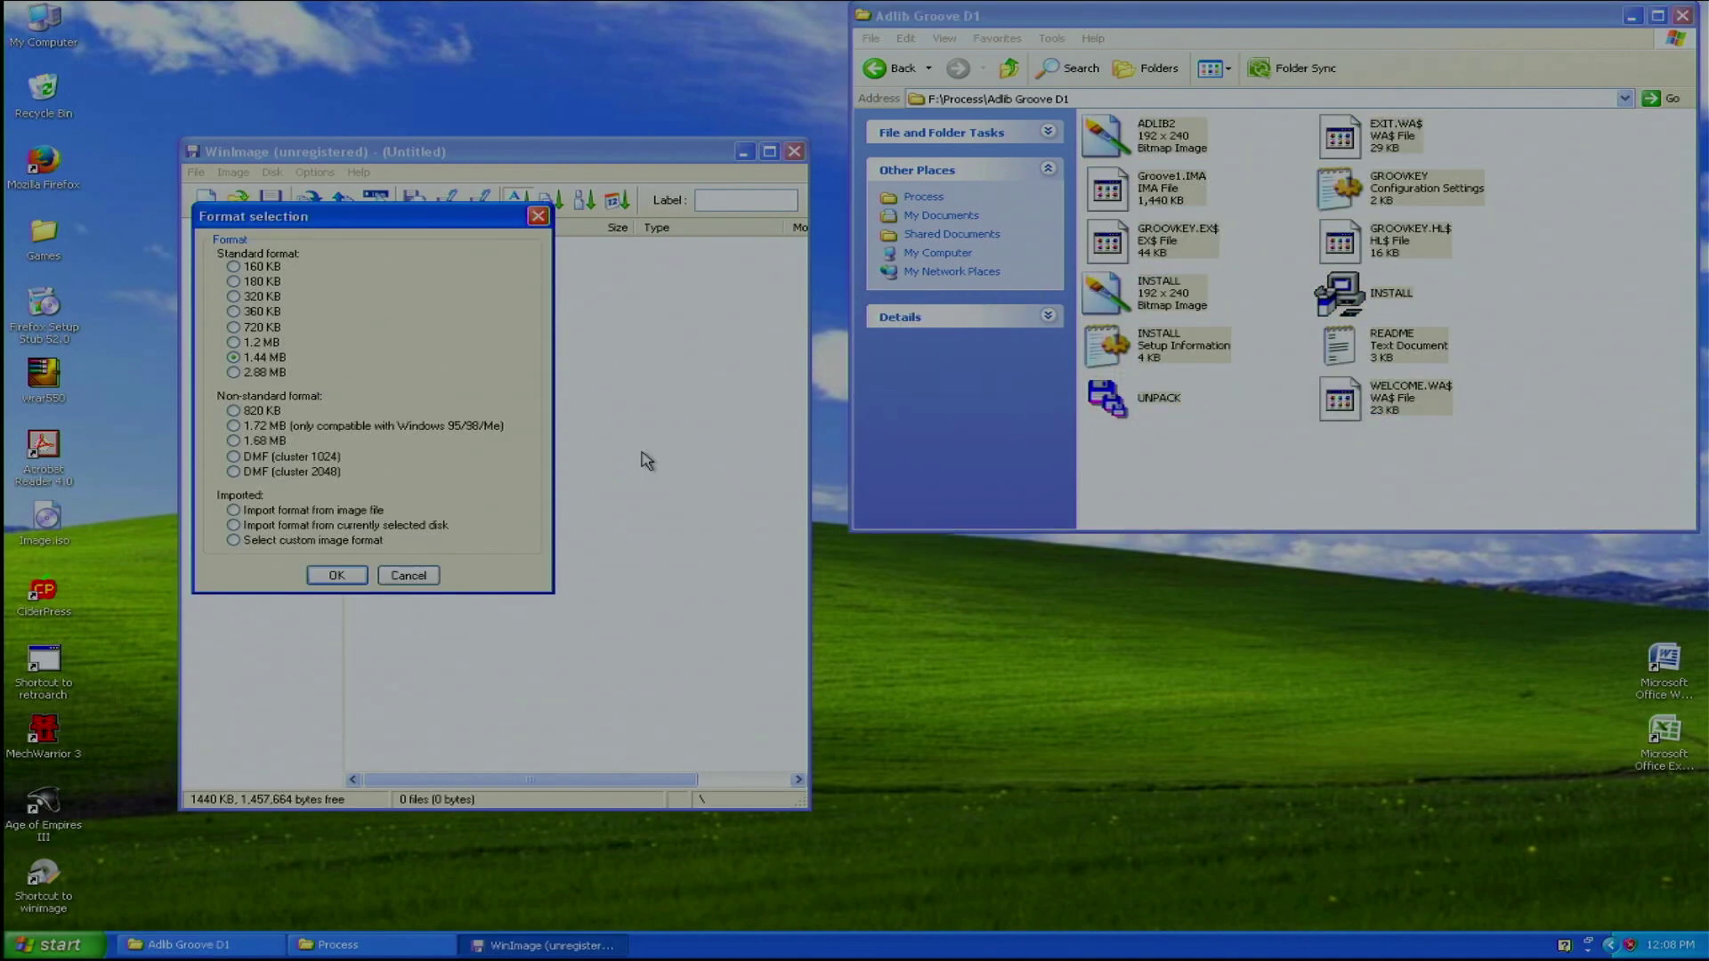
pyautogui.click(332, 577)
pyautogui.moveTo(1482, 459); pyautogui.dragTo(661, 354)
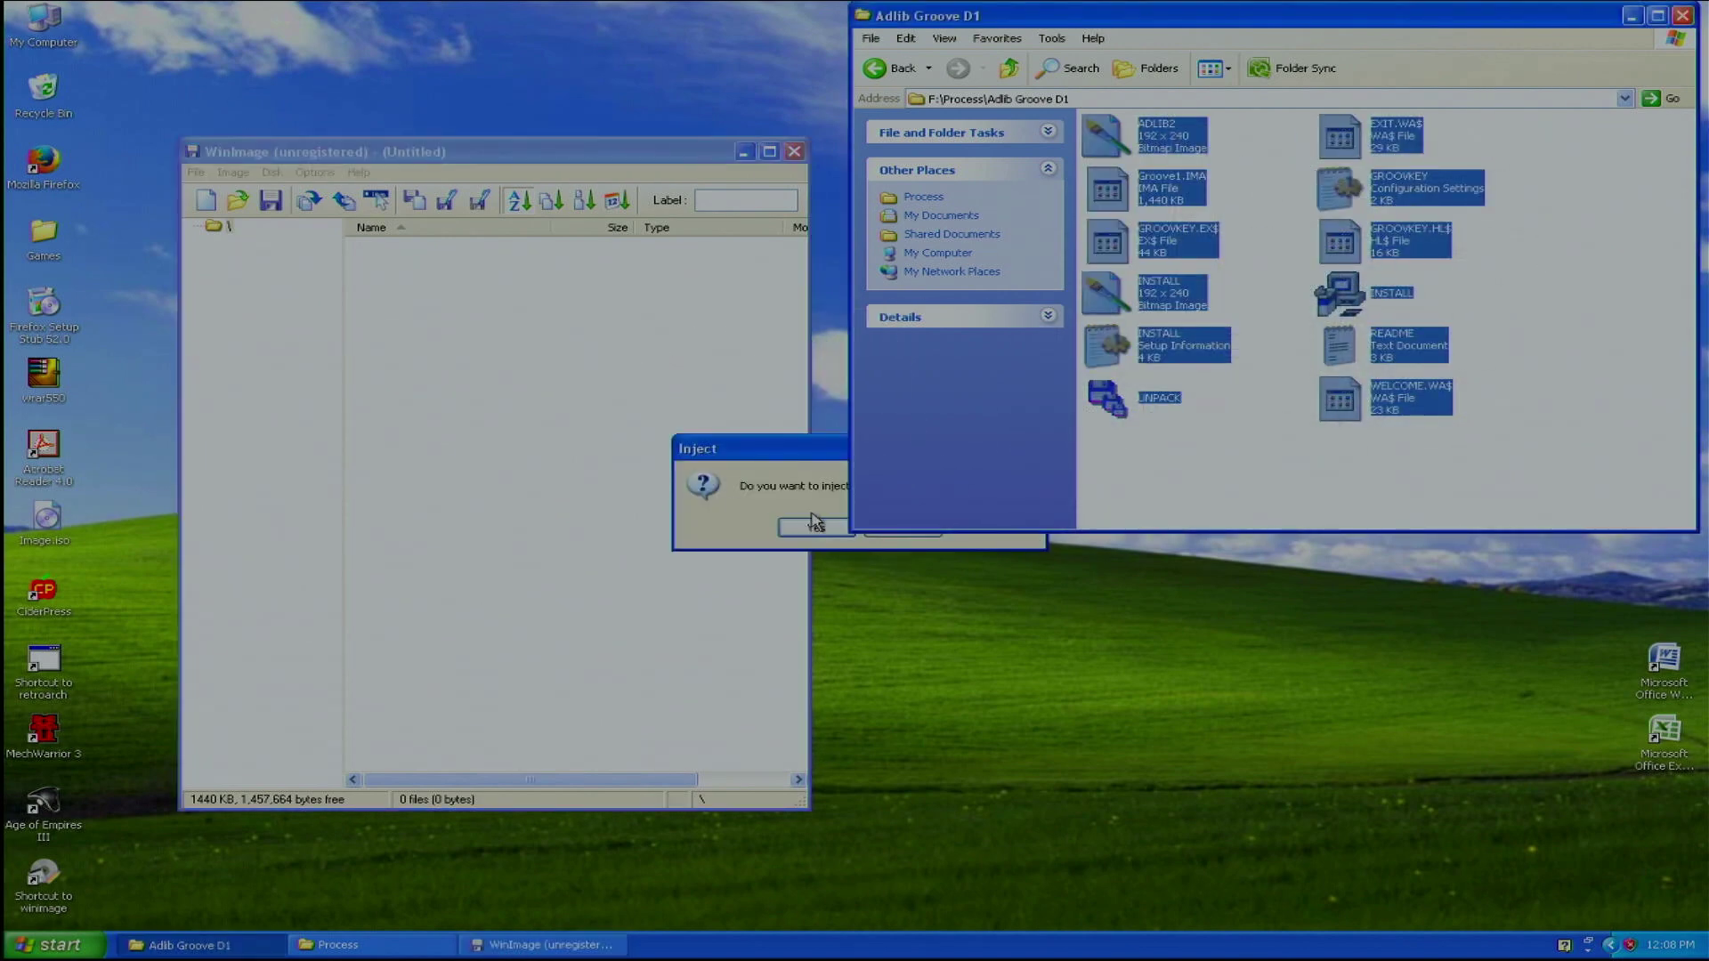
pyautogui.click(914, 628)
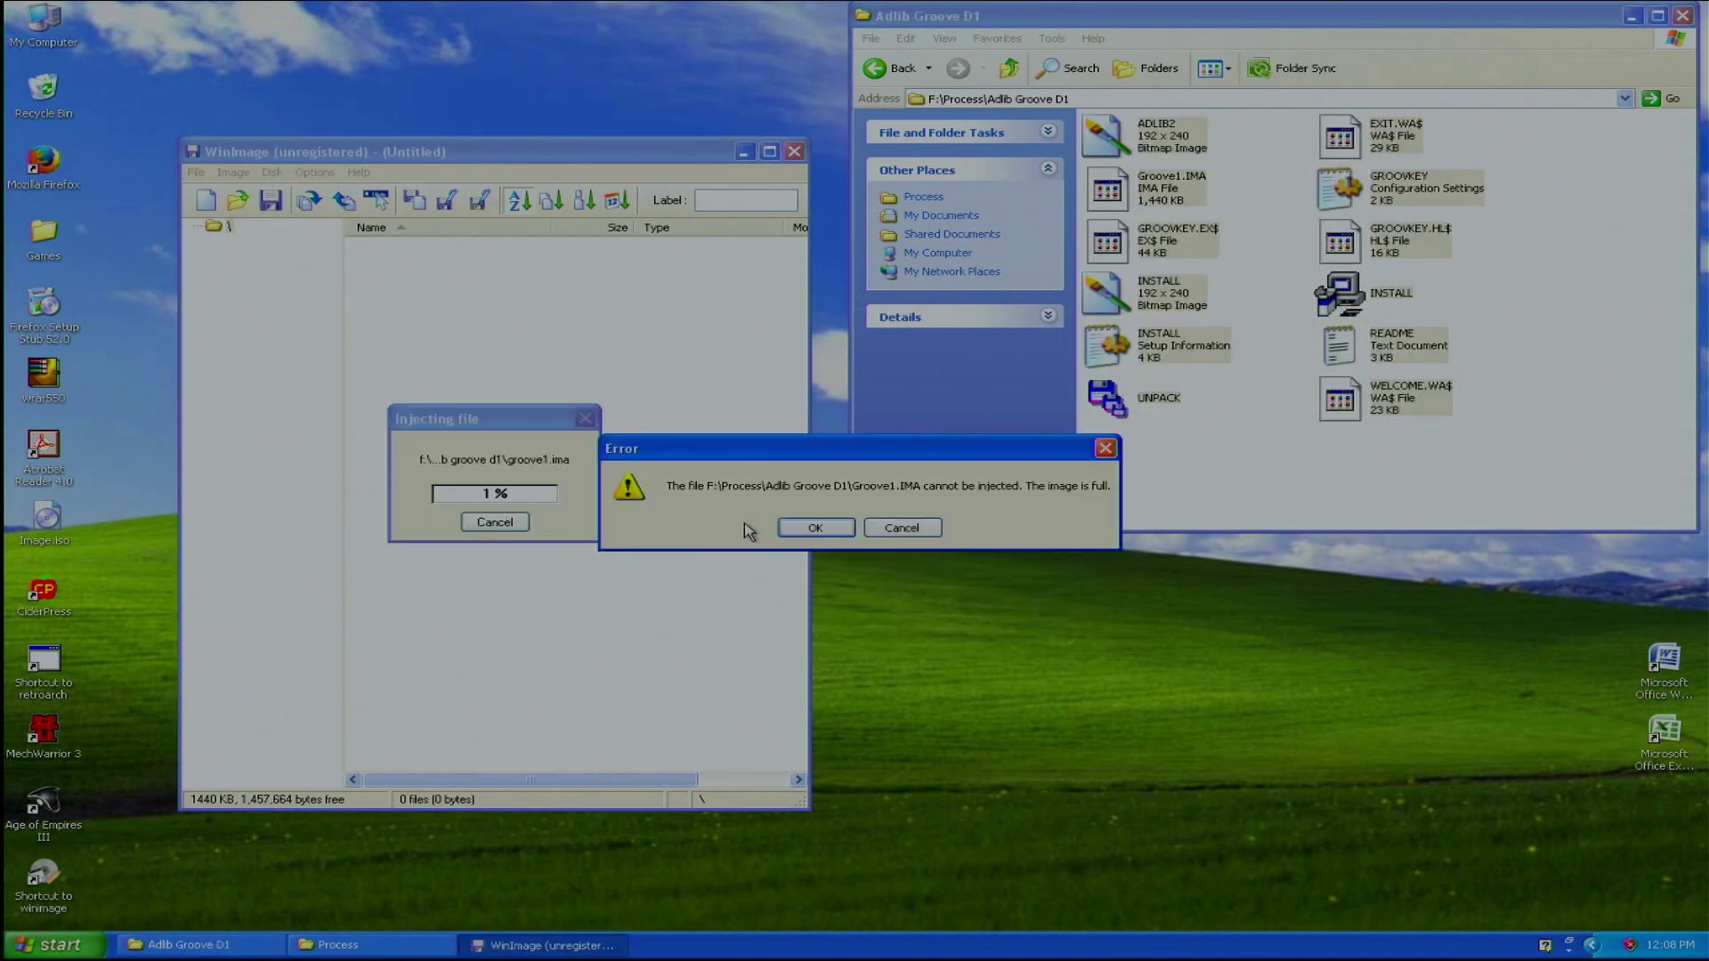
pyautogui.click(826, 526)
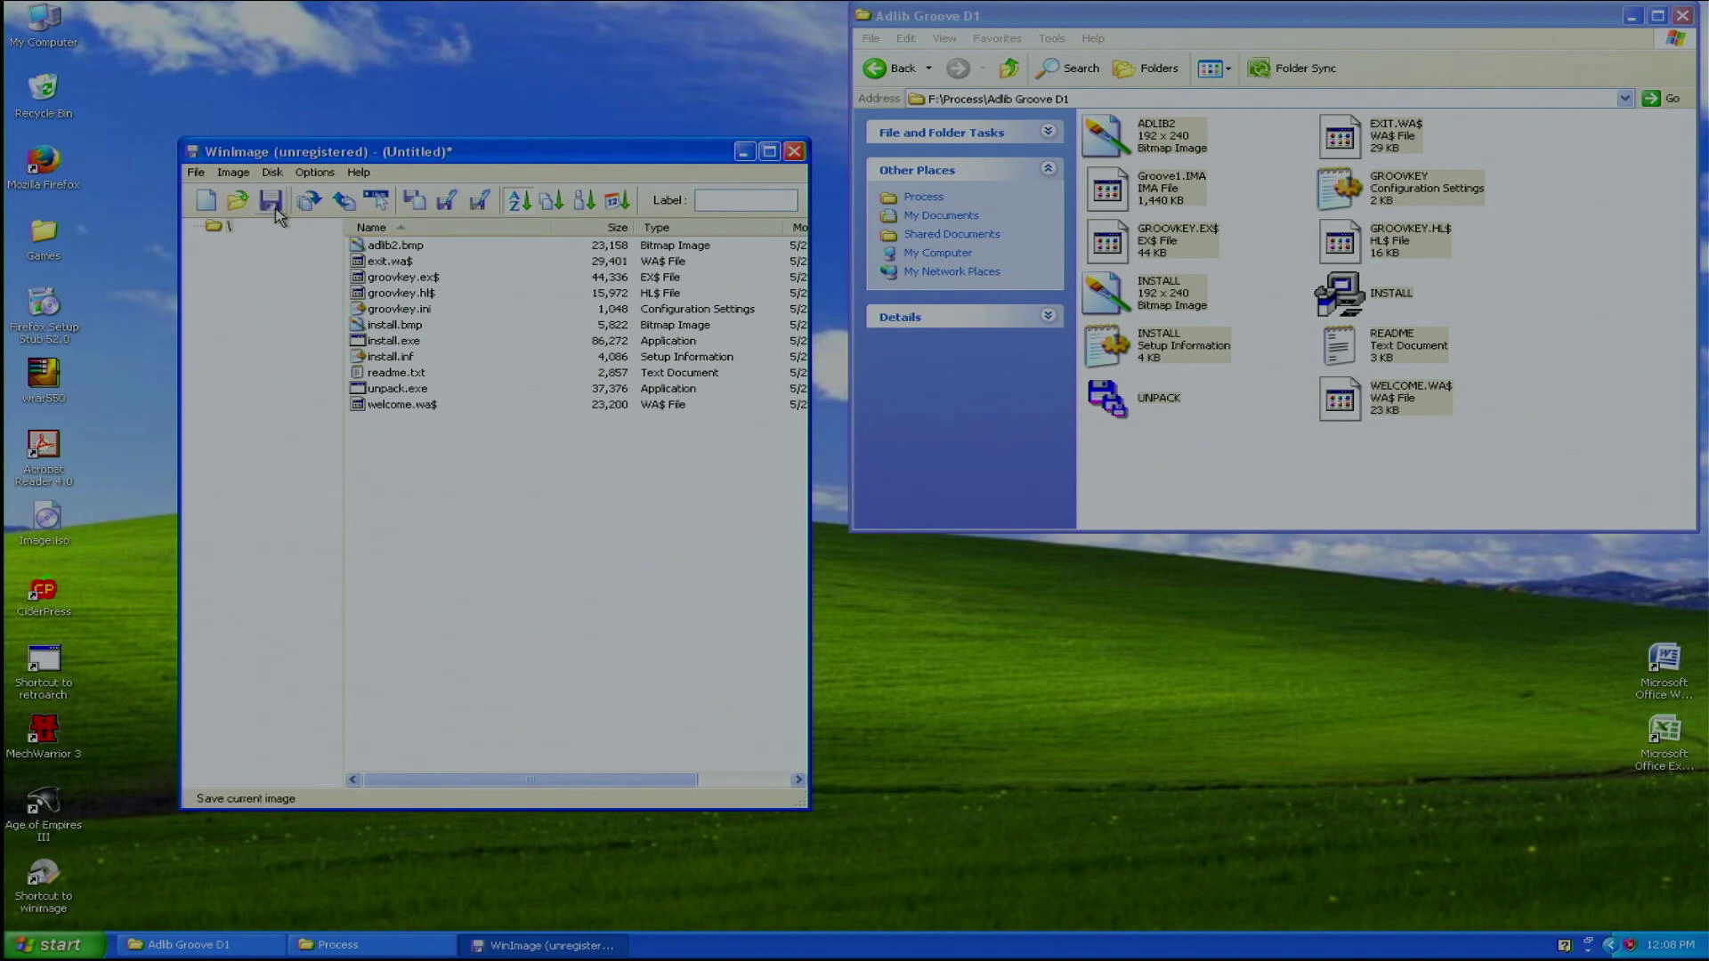
# Save the image as 'Groove 1' in Image file (*.ima) format, then close WinImage
pyautogui.click(236, 200)
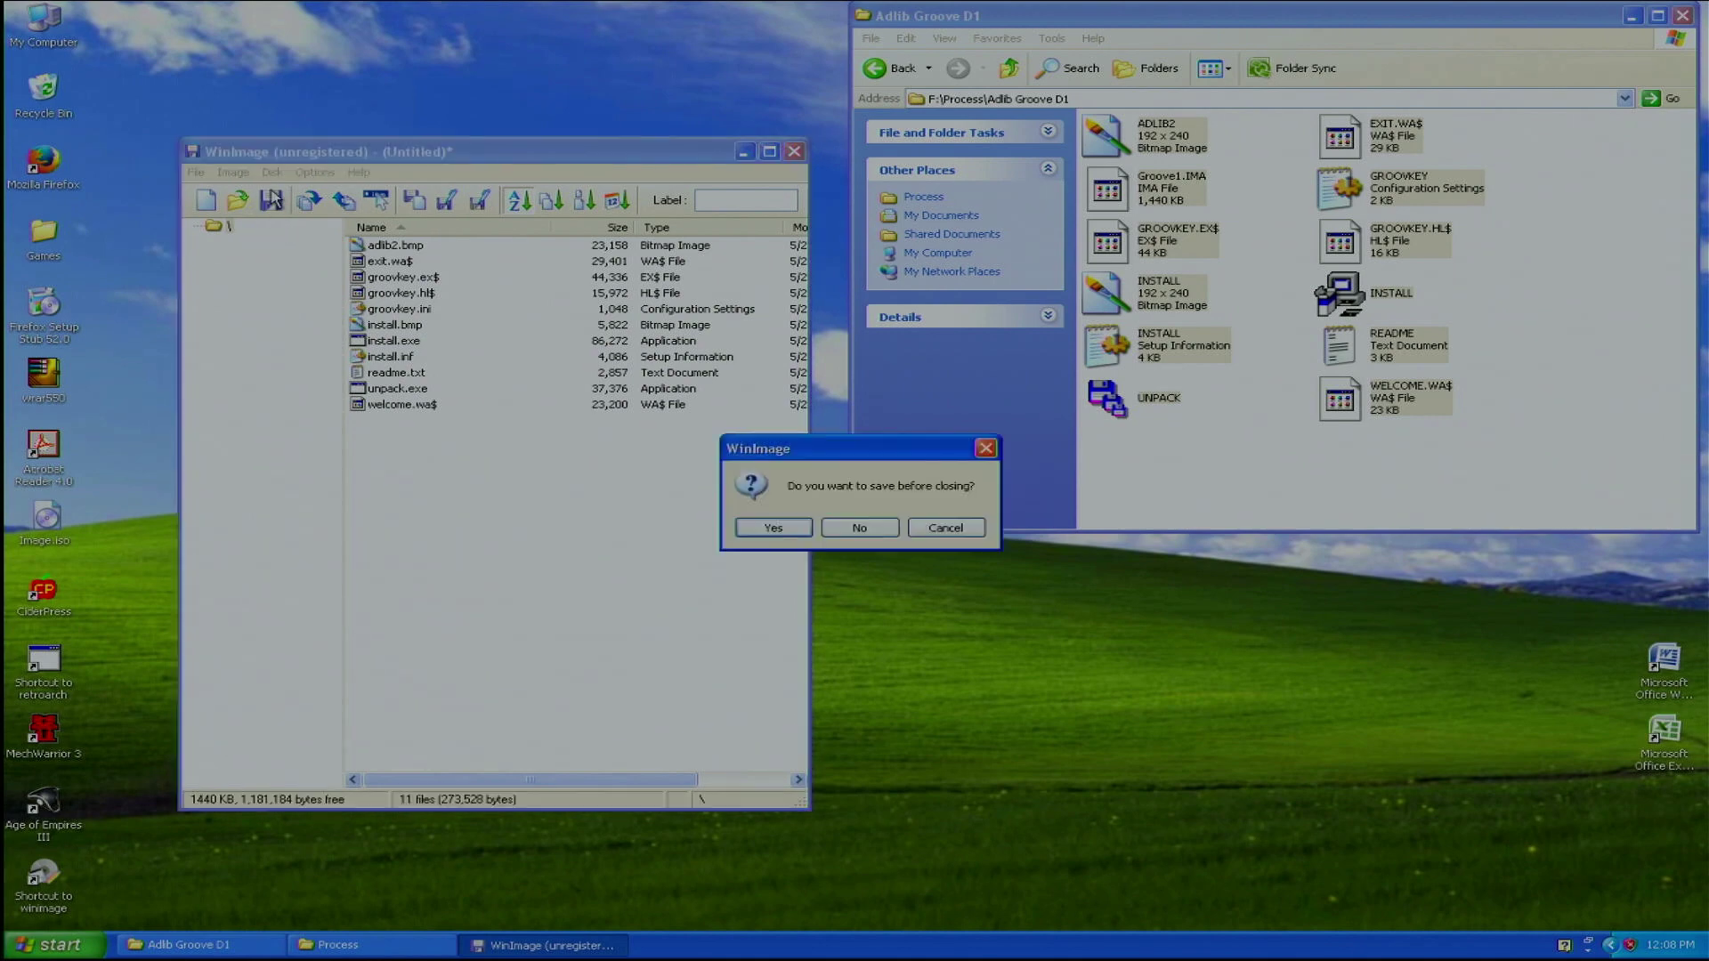
pyautogui.click(943, 528)
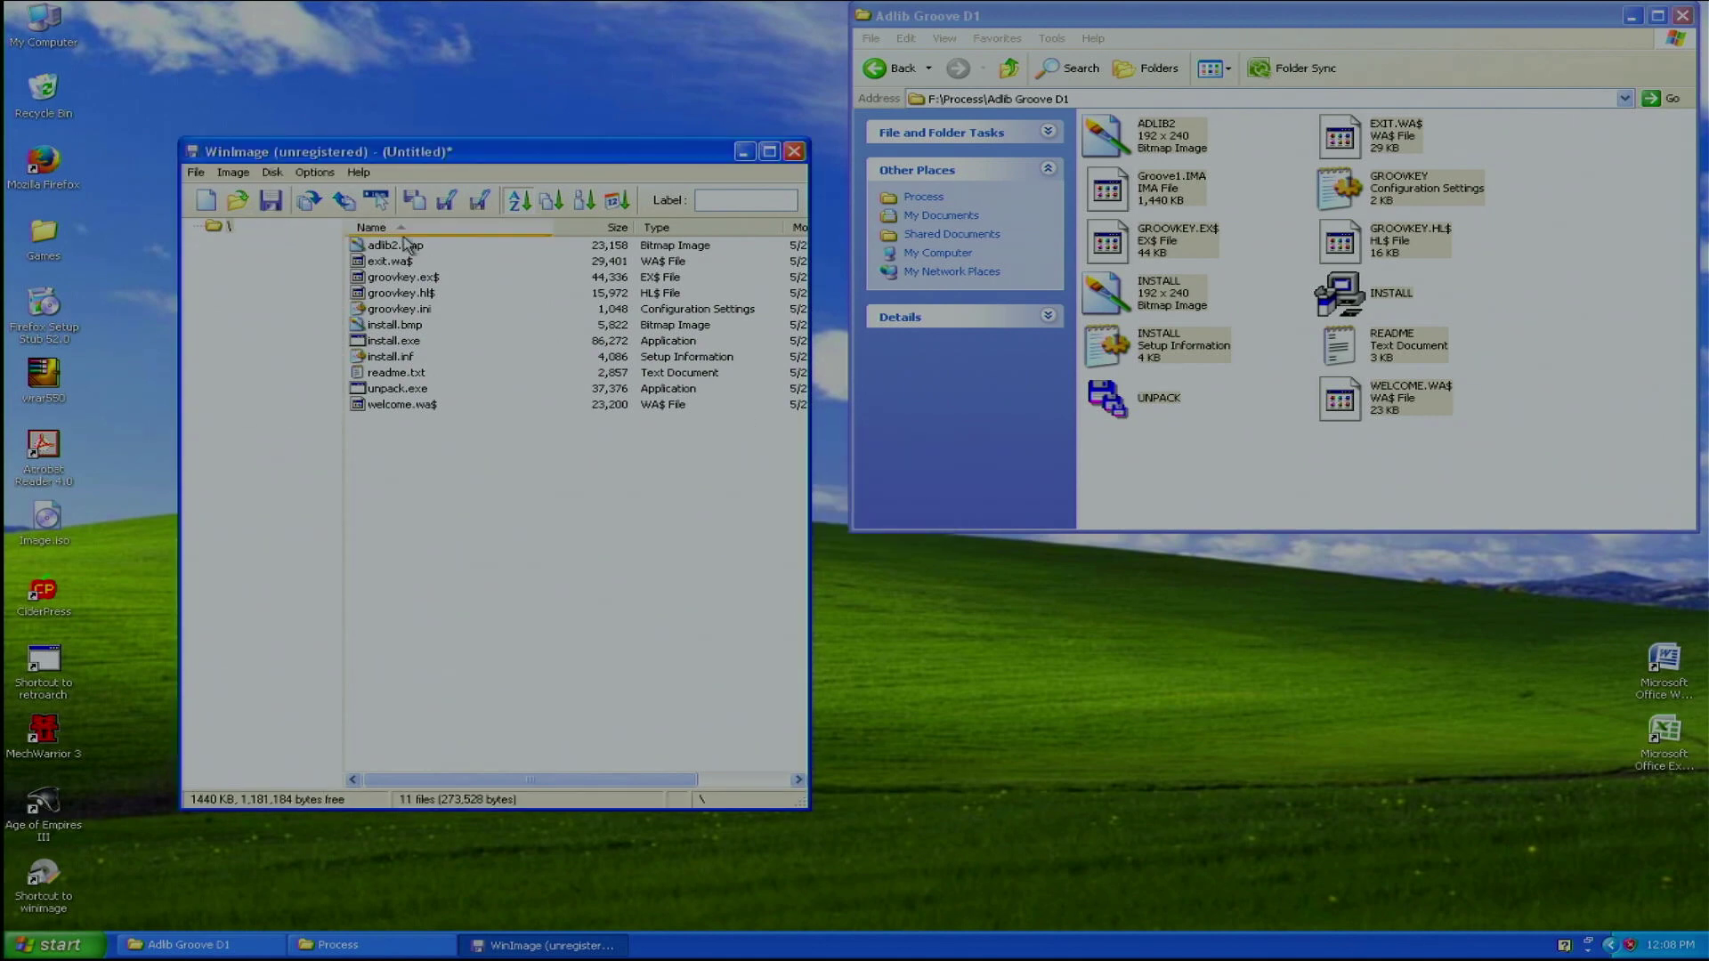
pyautogui.click(270, 200)
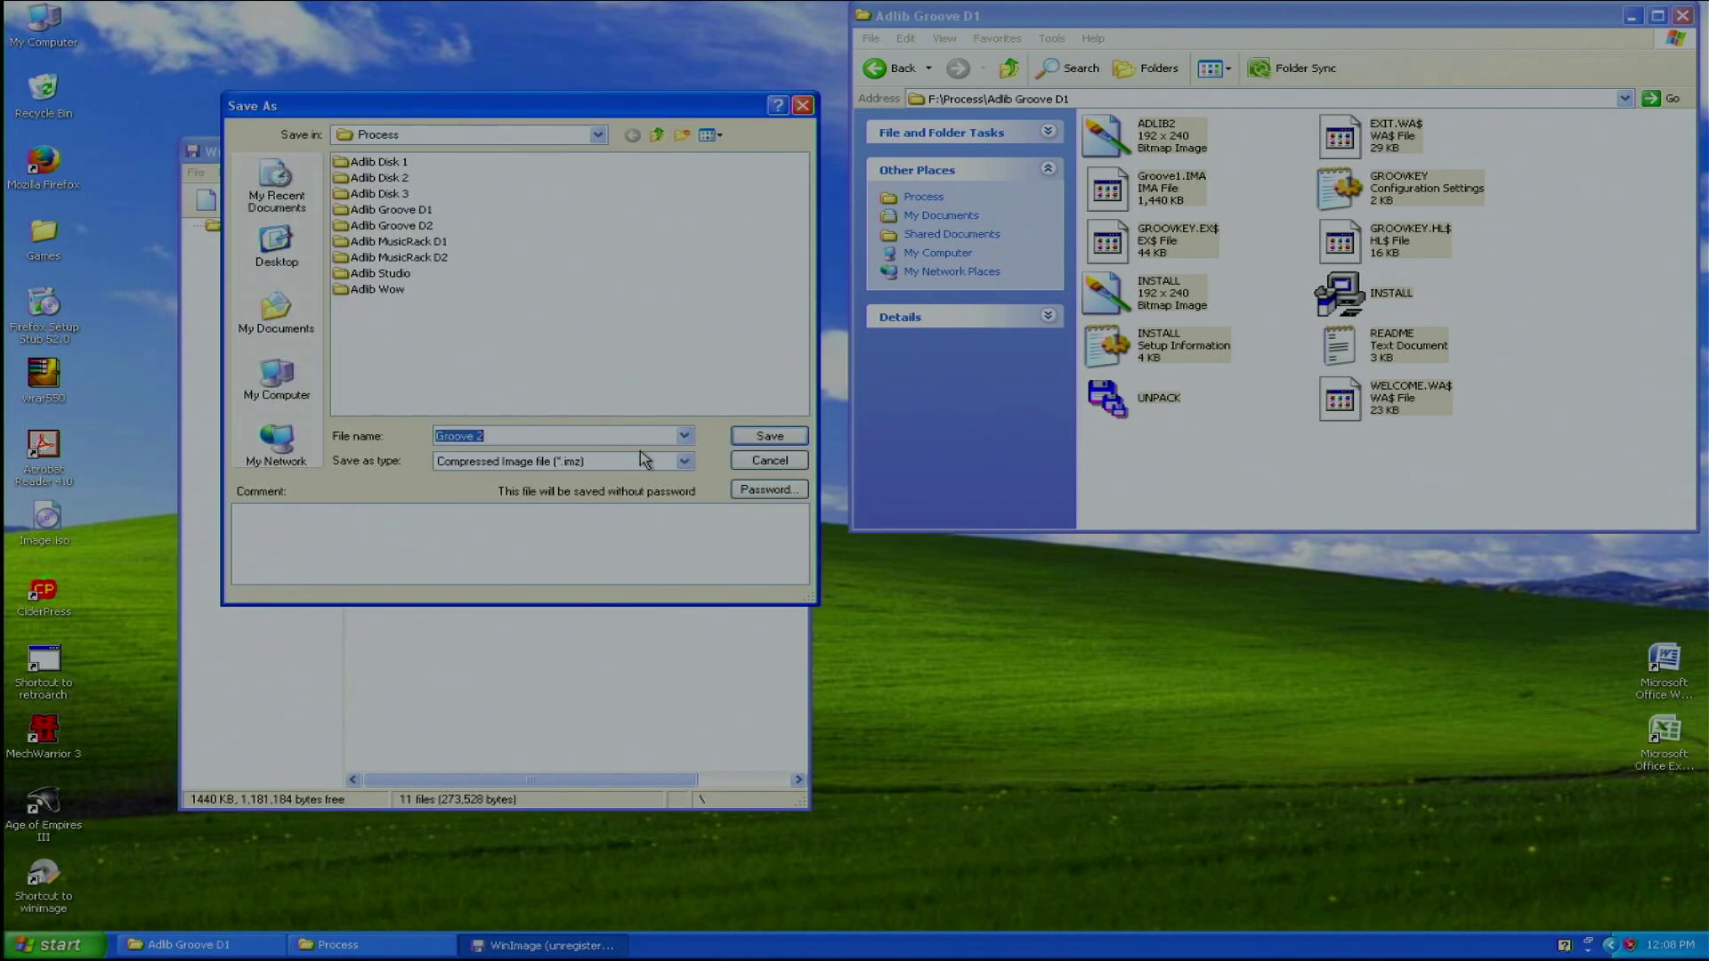
pyautogui.click(644, 459)
pyautogui.click(566, 490)
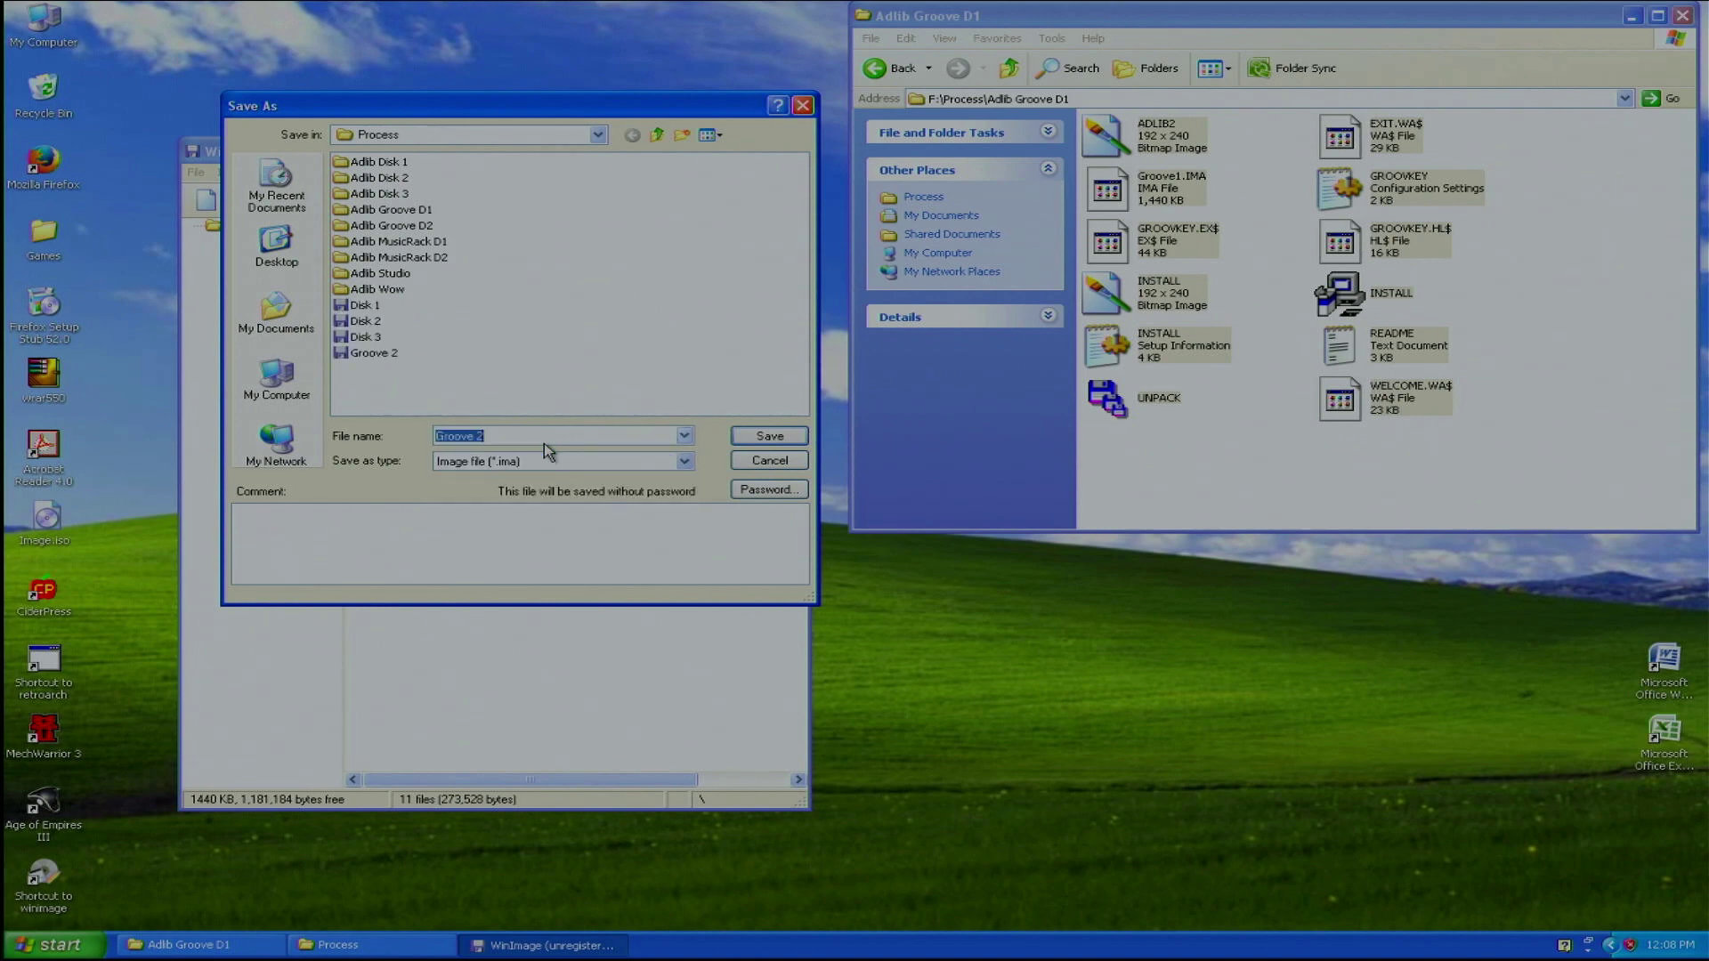
pyautogui.write('Groove 1')
pyautogui.press('Return')
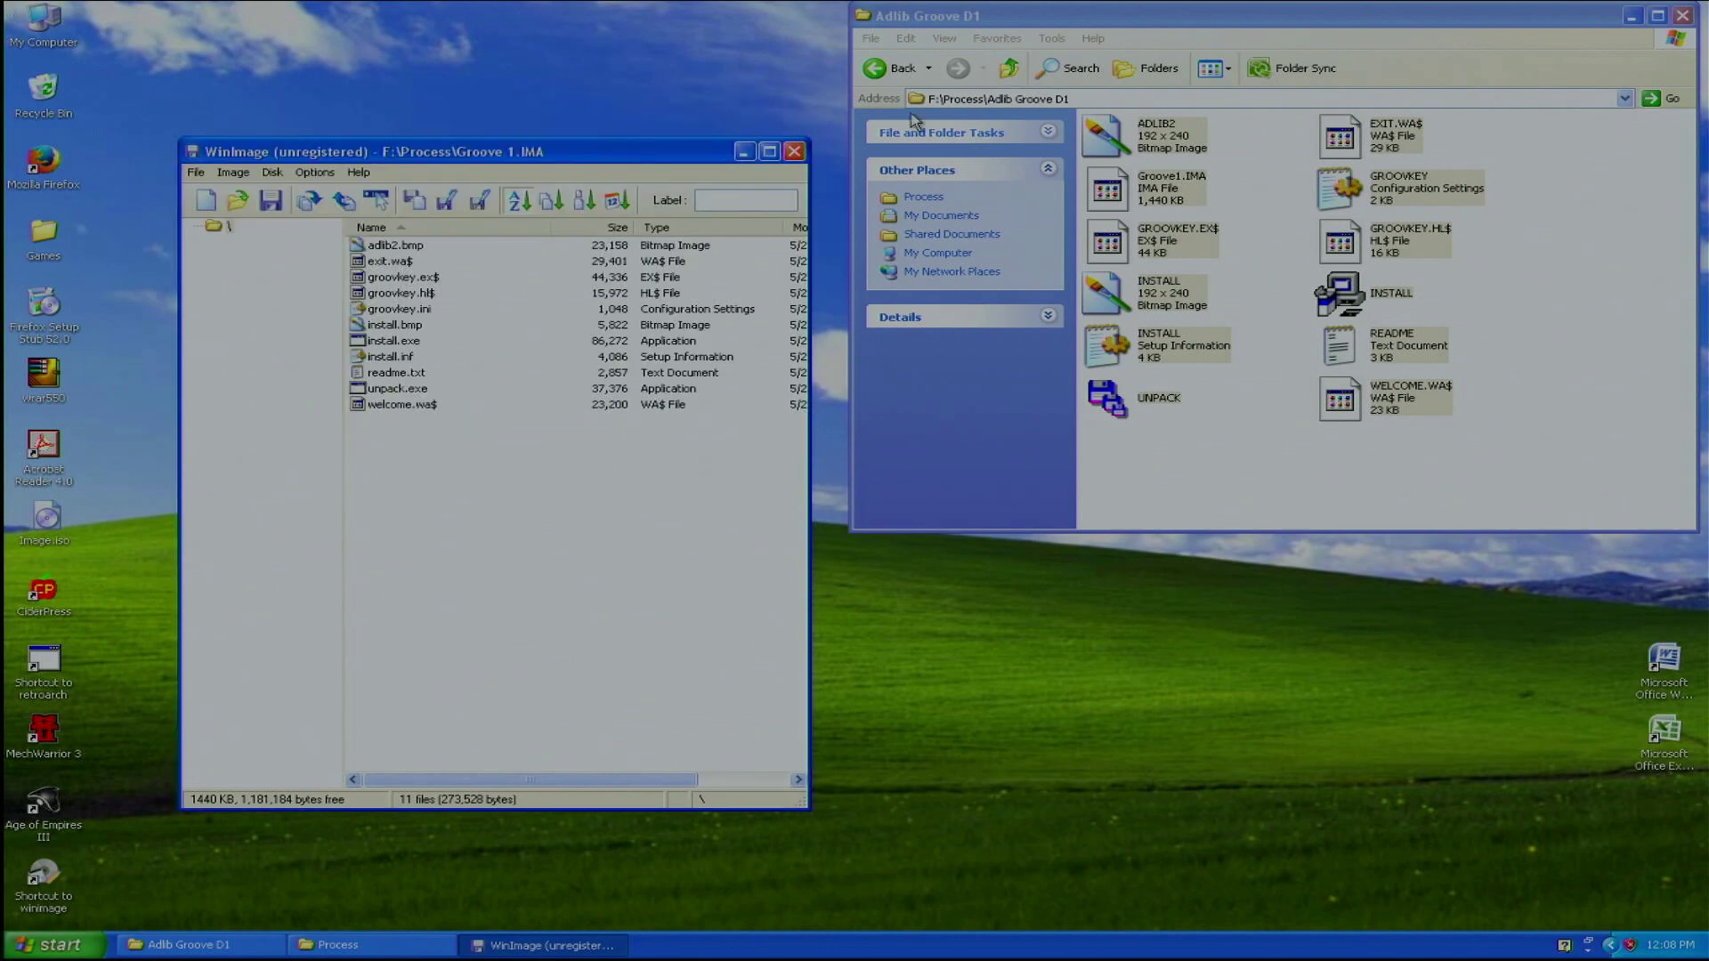
pyautogui.click(773, 157)
# Close the Adlib Groove D1 folder and exit the MS-DOS Shell in PCem to C:\>
pyautogui.click(1696, 9)
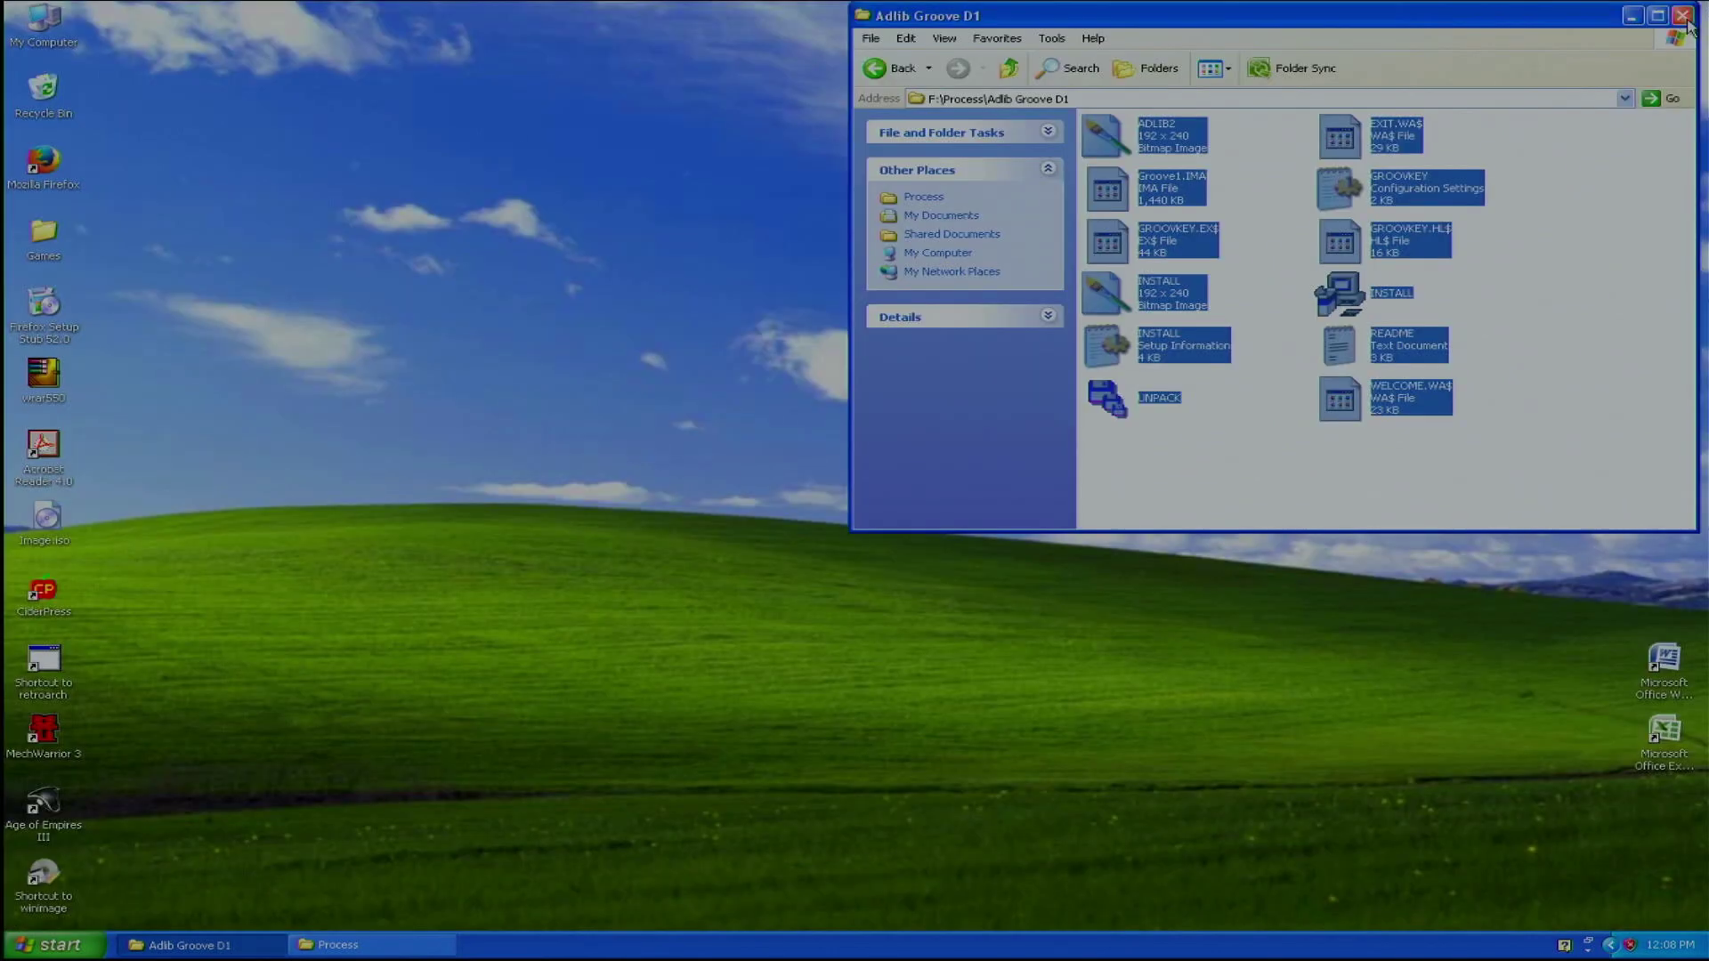
pyautogui.click(1682, 15)
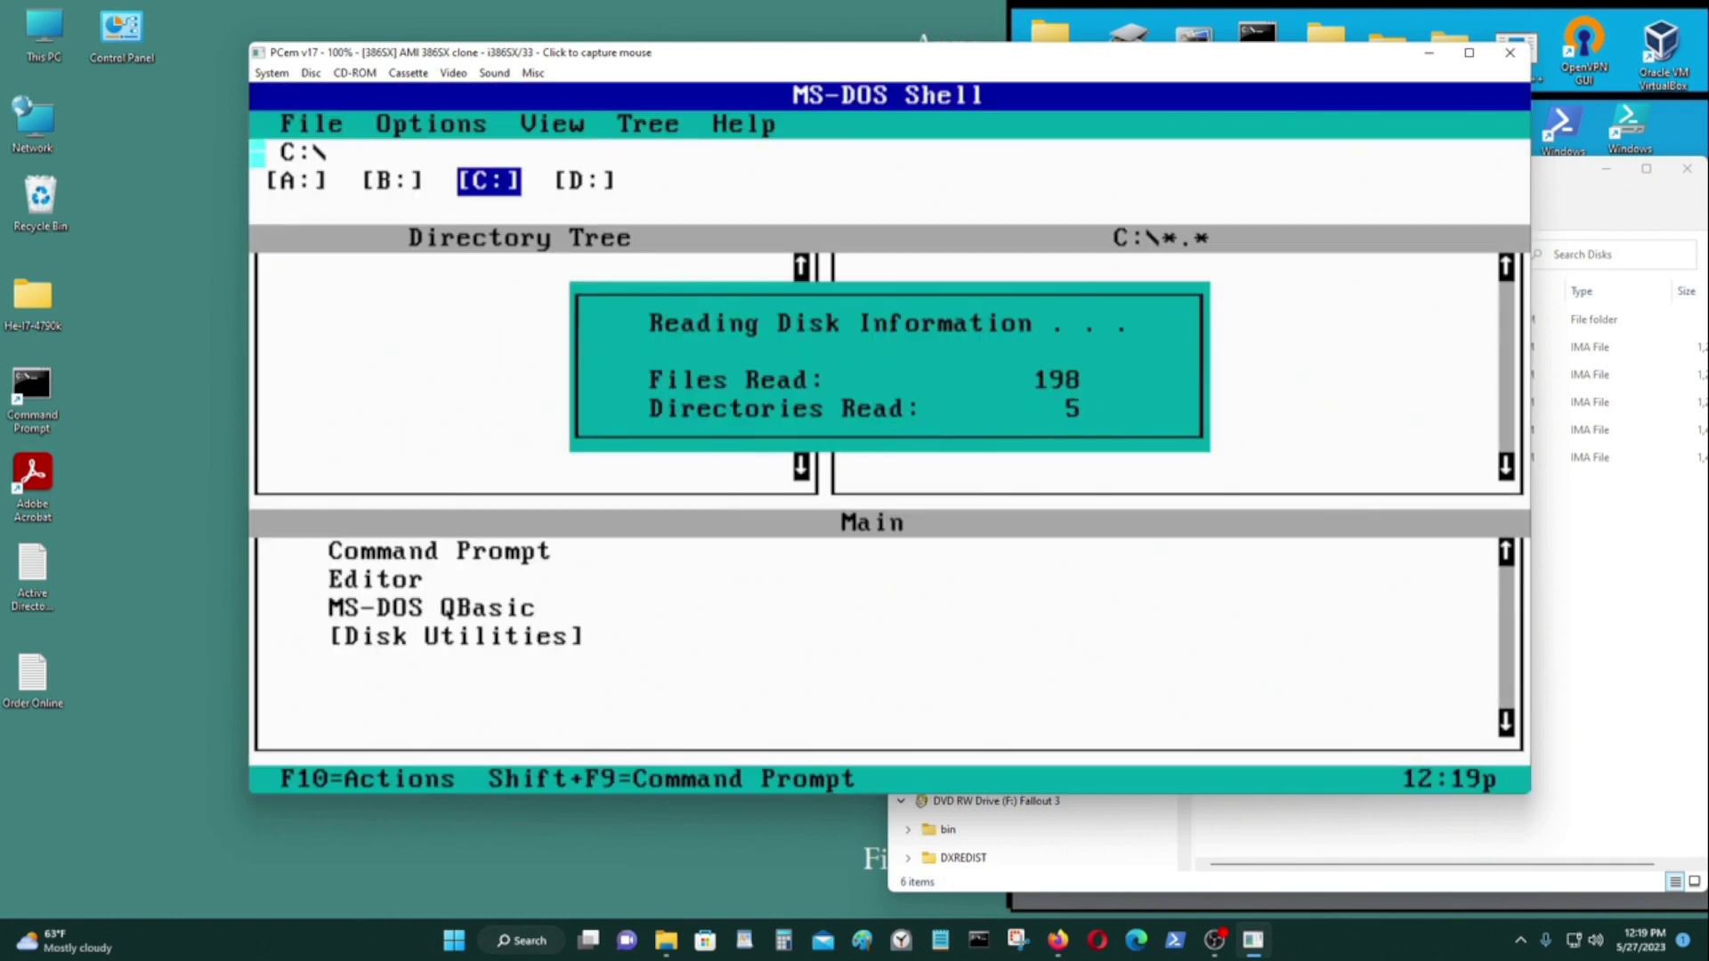
pyautogui.click(1282, 381)
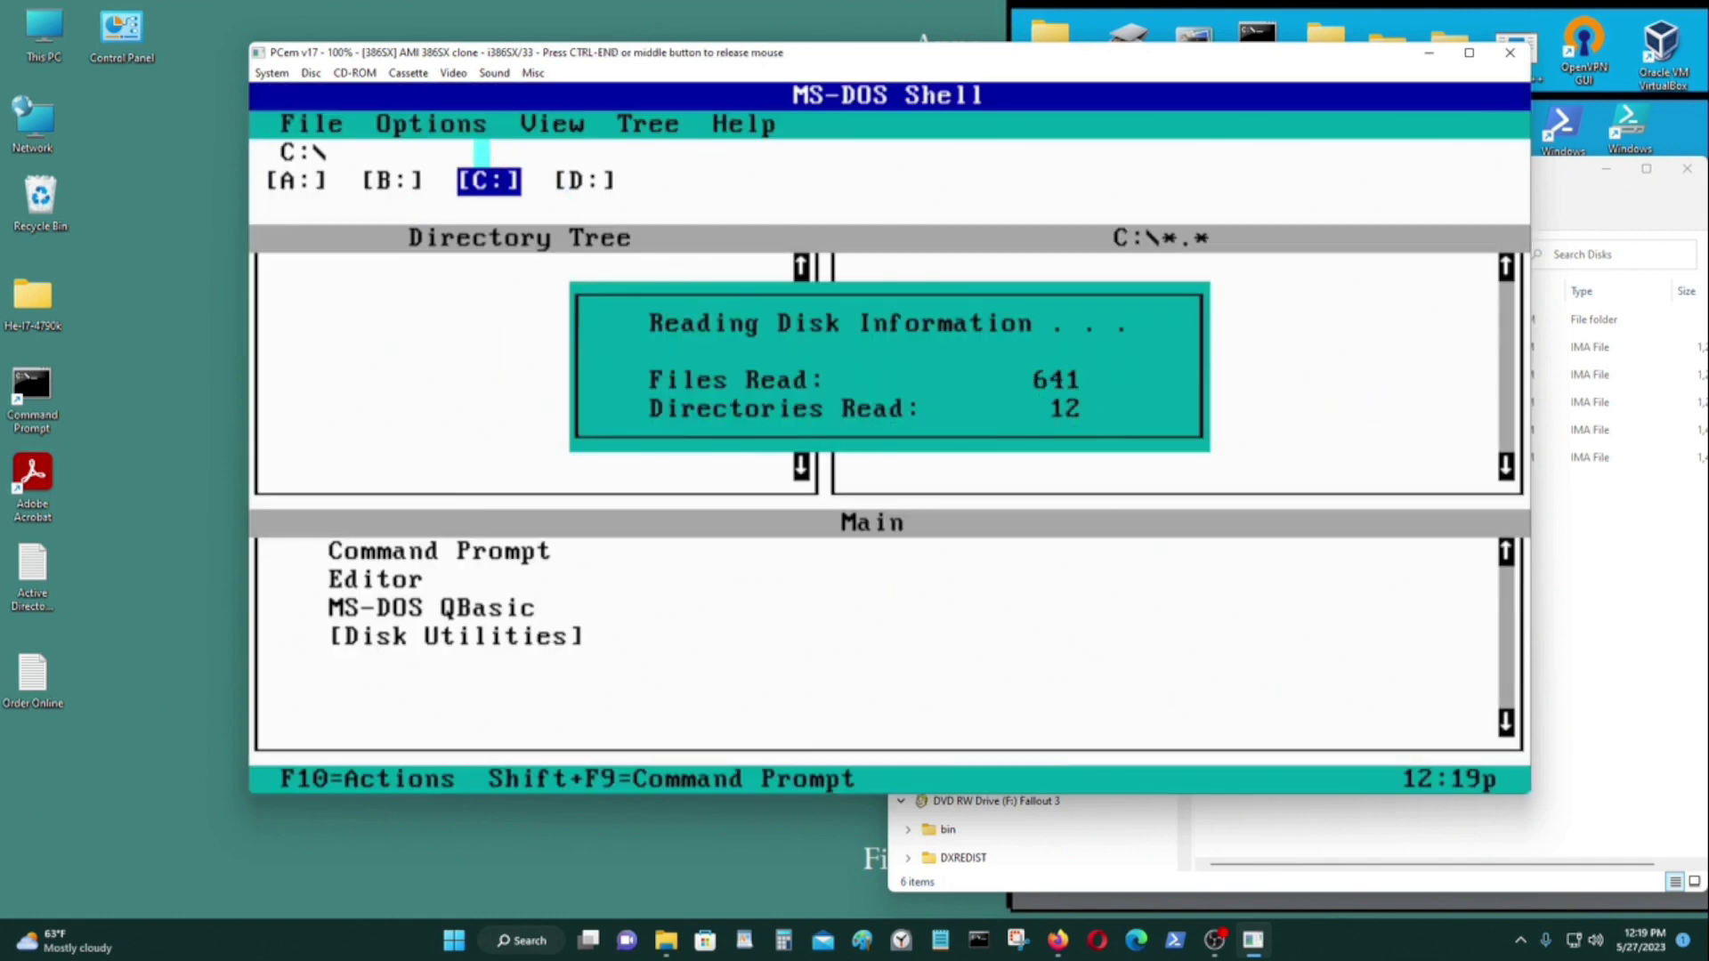
pyautogui.click(288, 123)
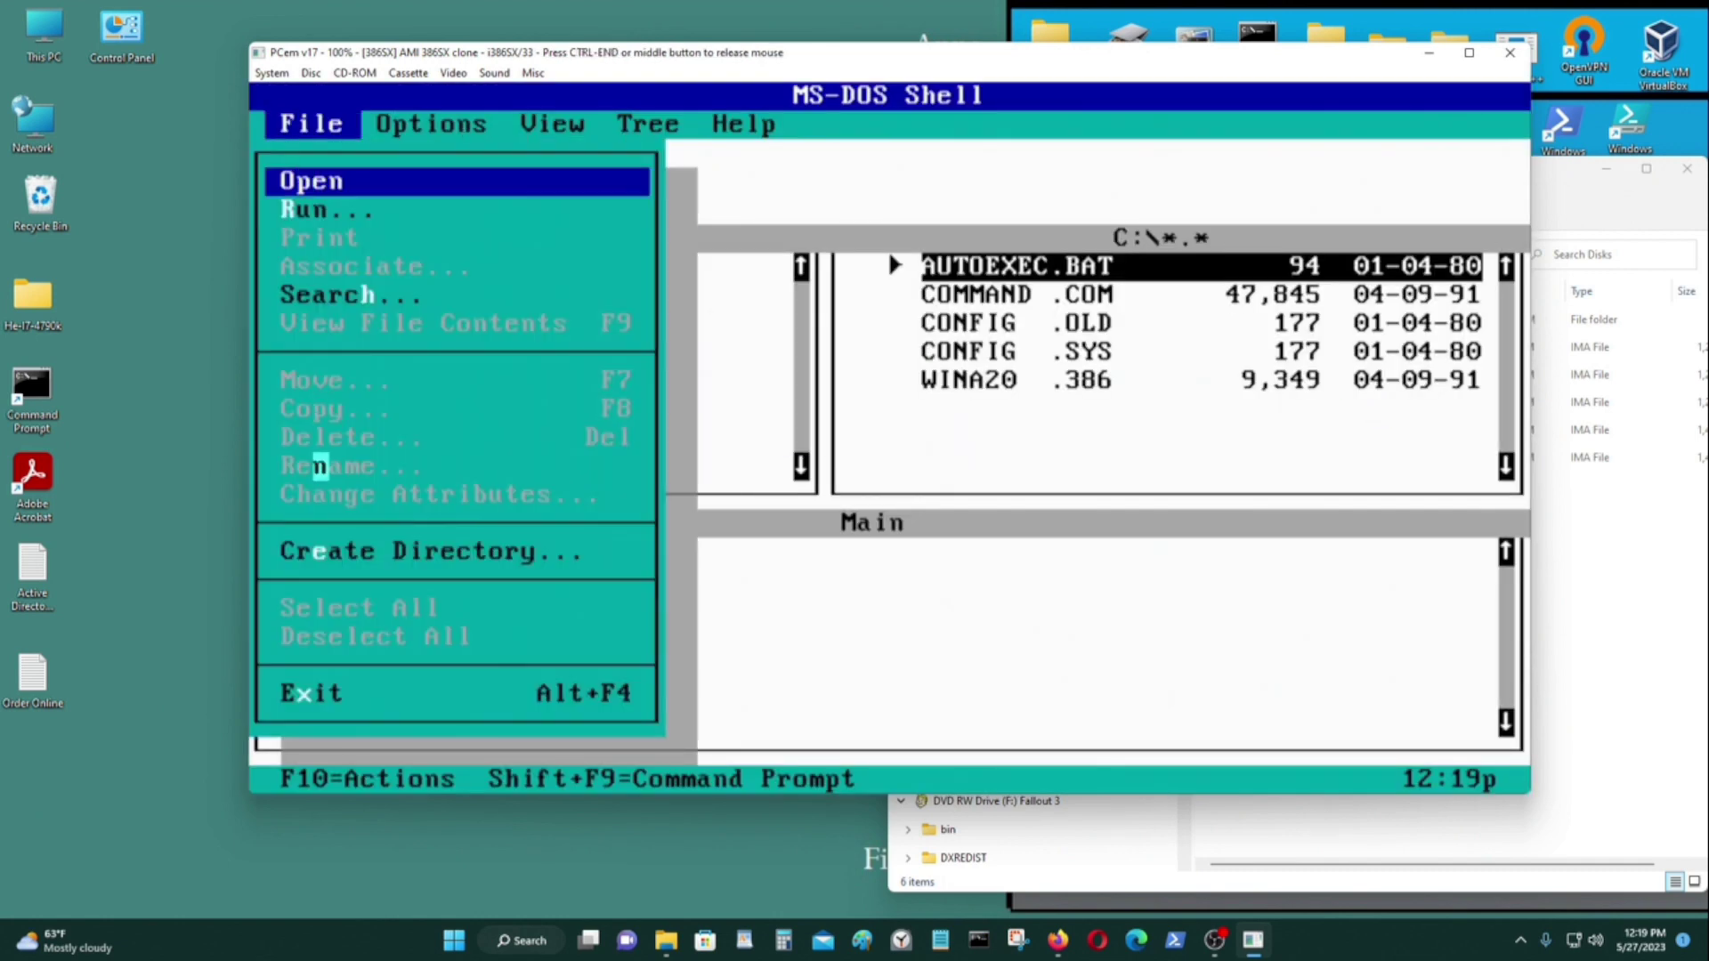
pyautogui.click(321, 694)
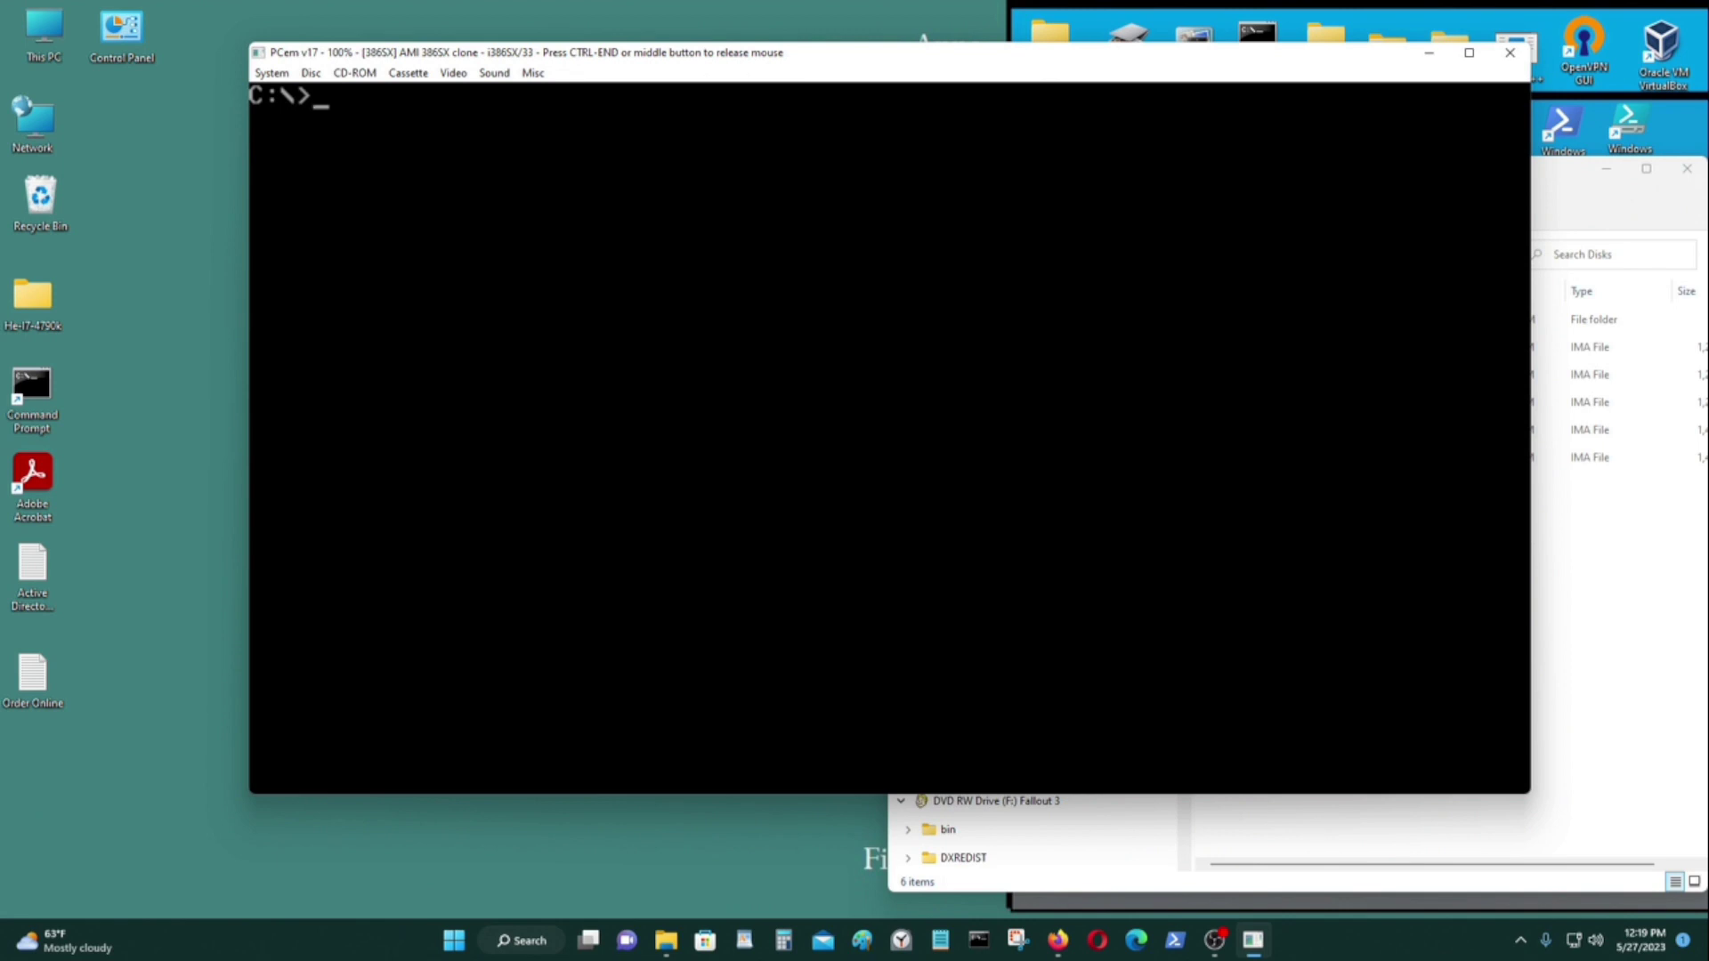
pyautogui.hotkey('ctrl', 'End')
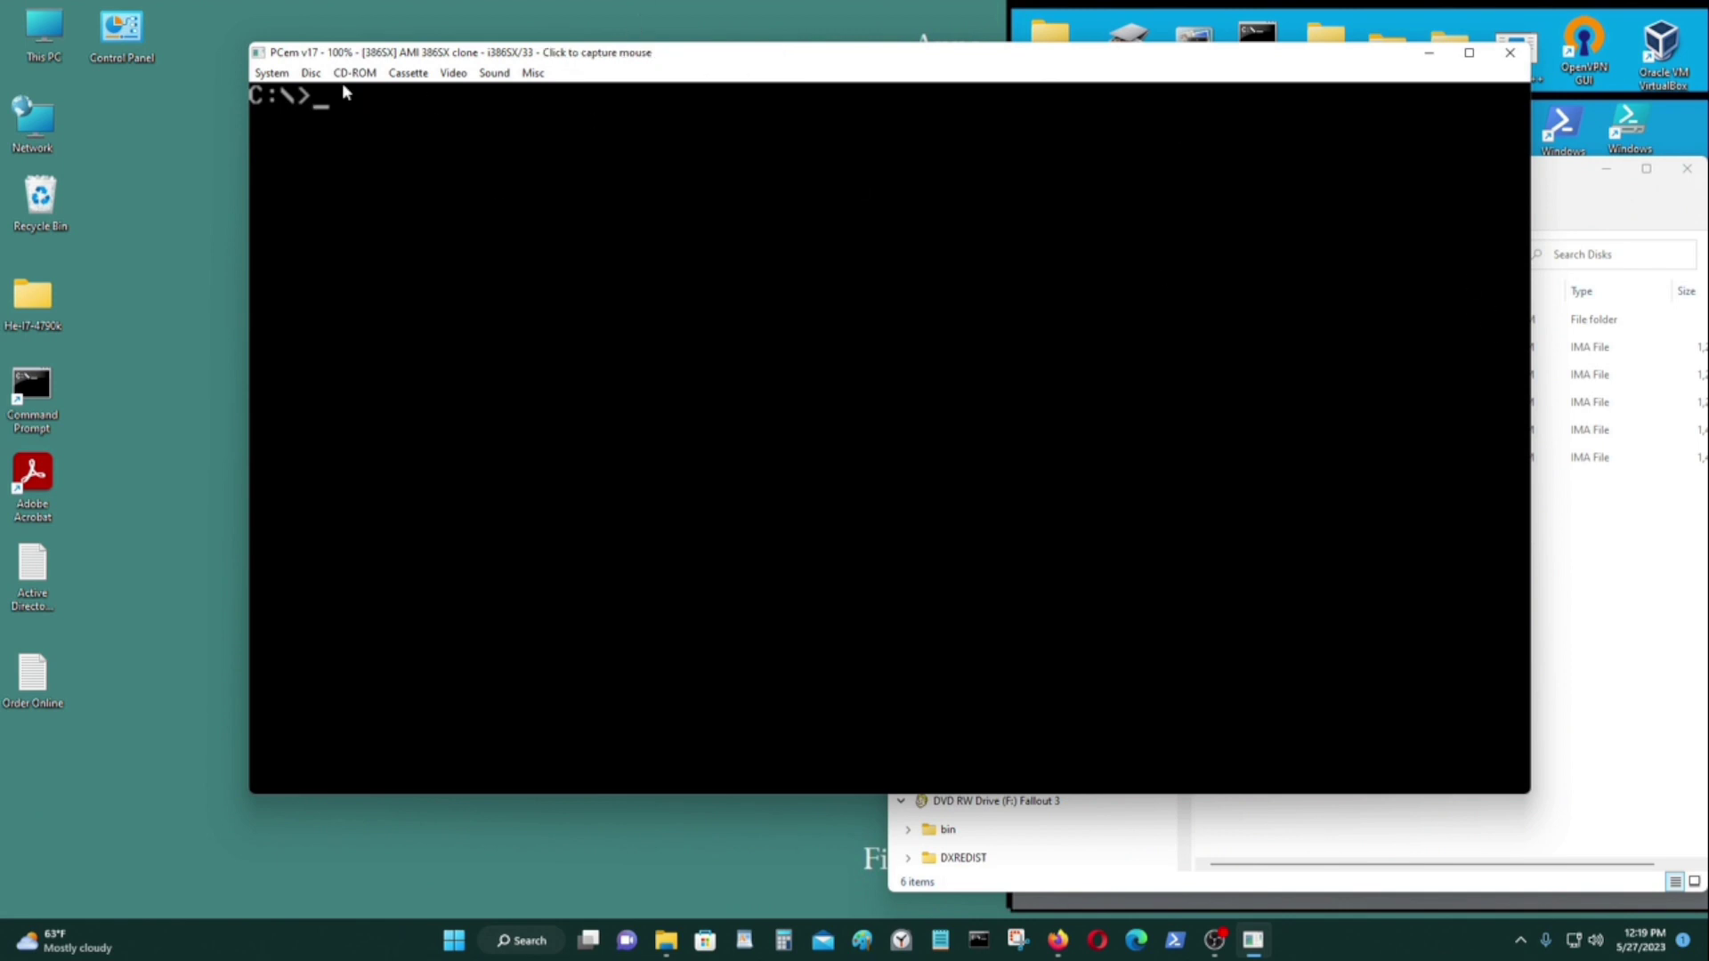
pyautogui.click(310, 73)
pyautogui.click(356, 93)
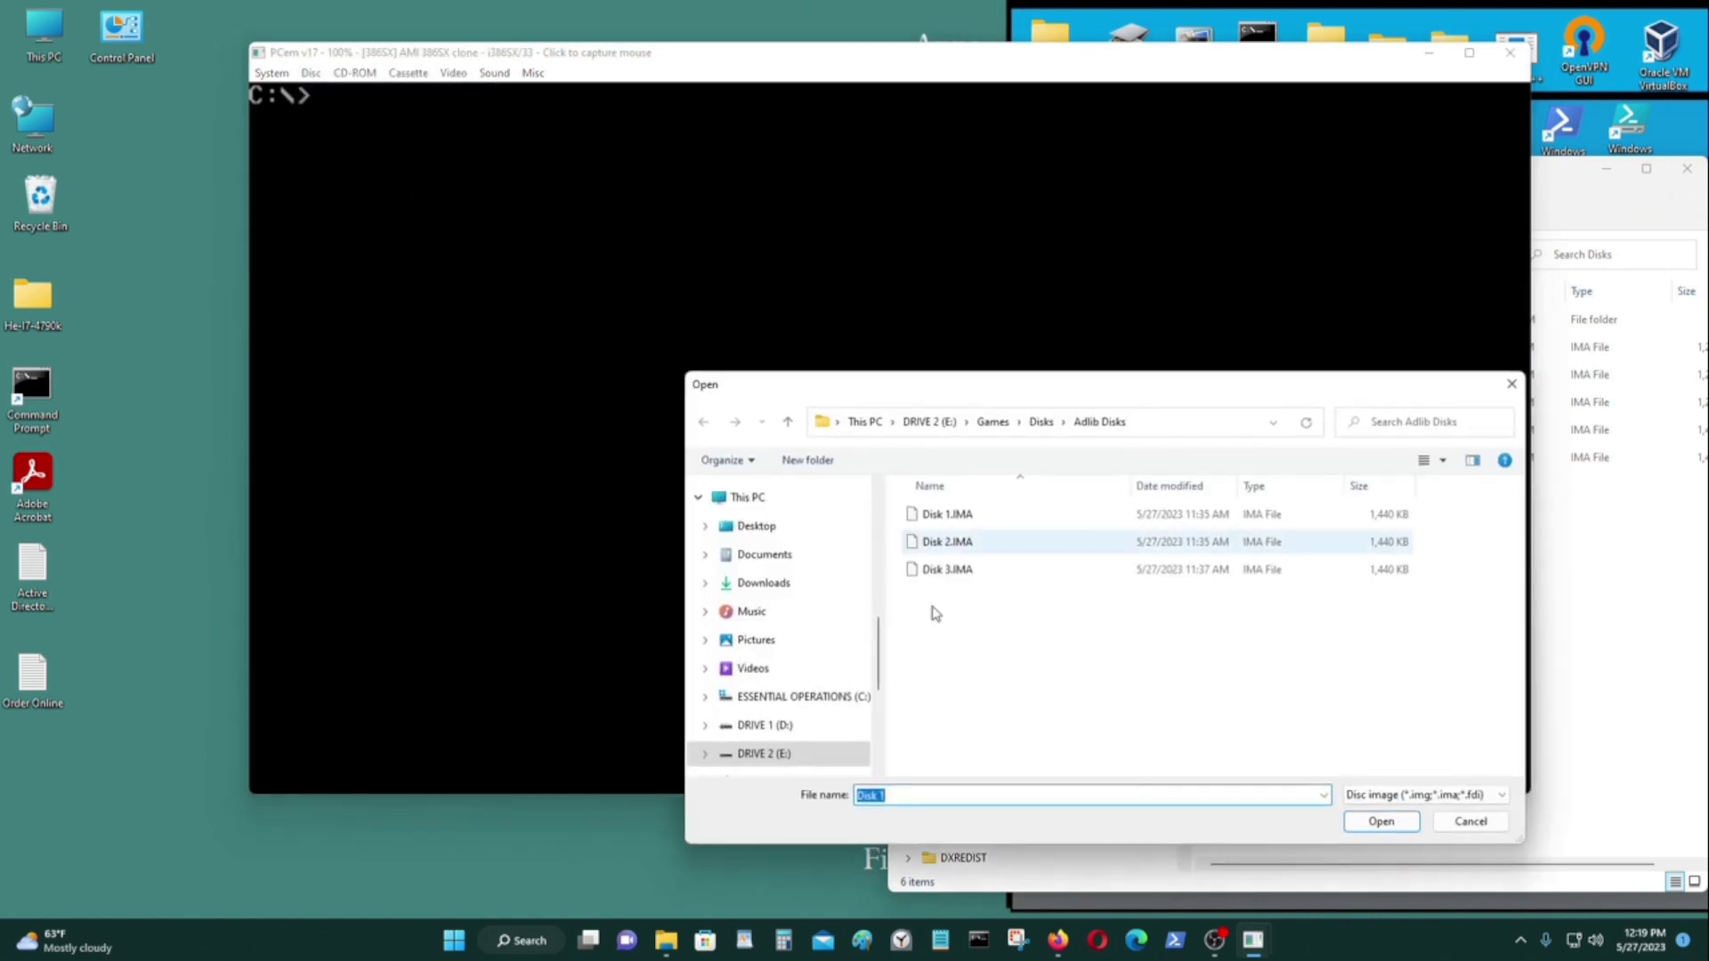
pyautogui.click(1226, 435)
pyautogui.press('End')
pyautogui.press('BackSpace')
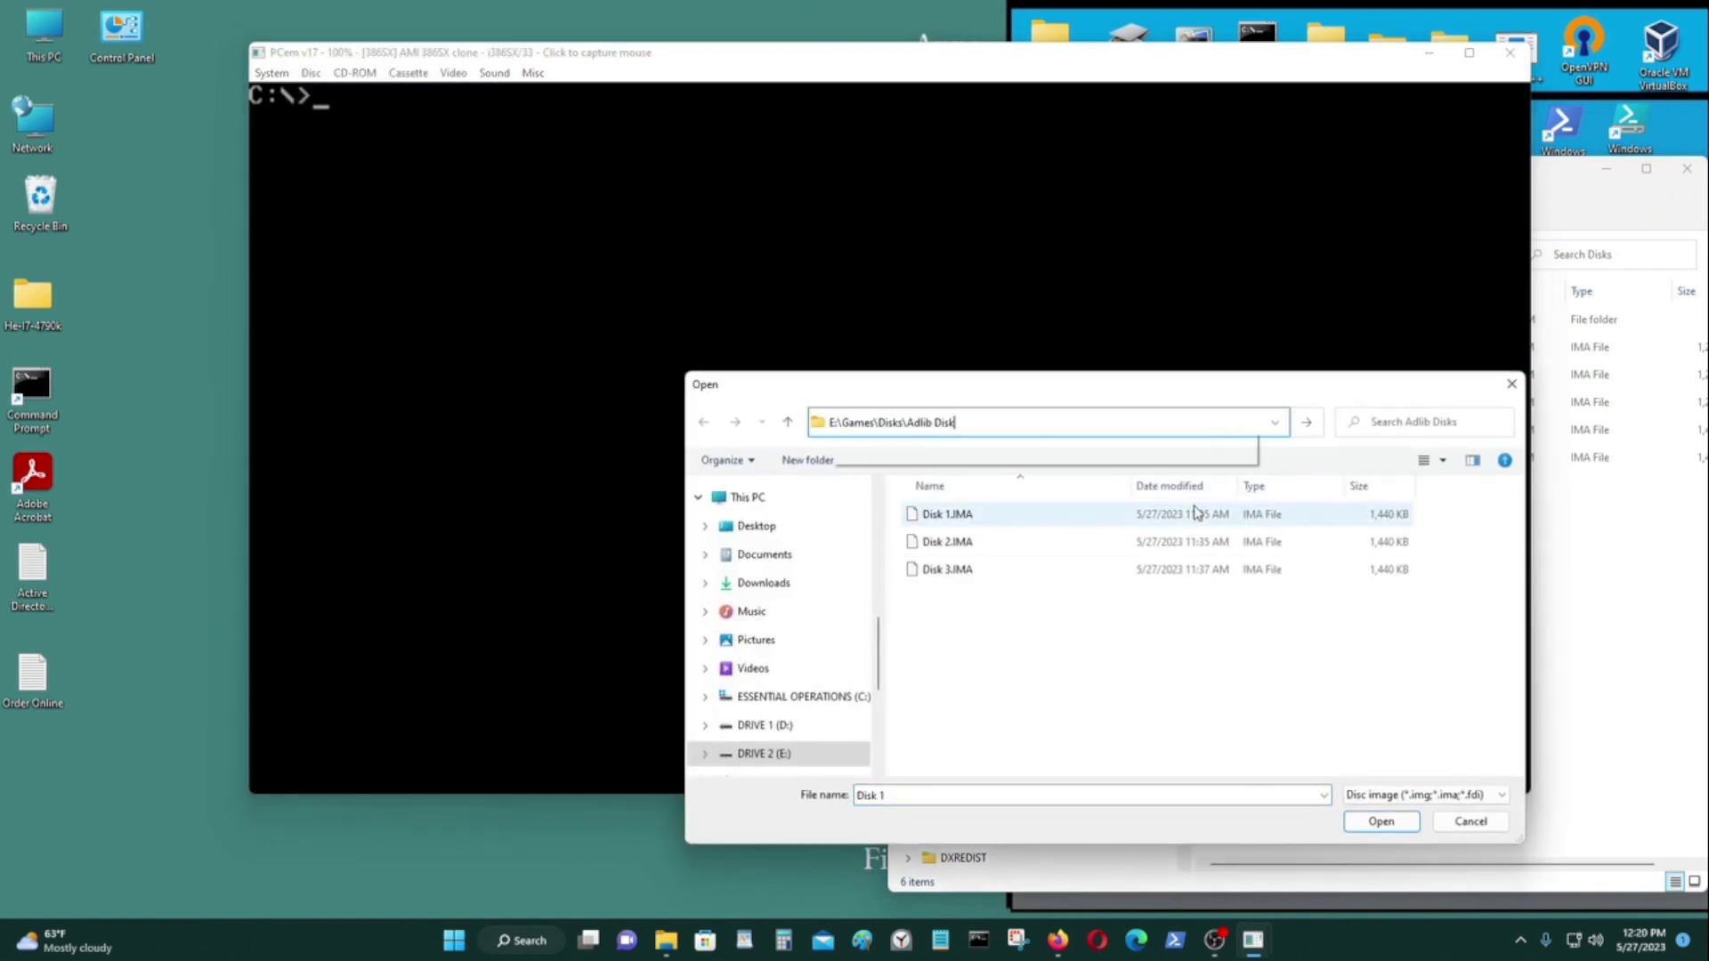
pyautogui.press('BackSpace')
pyautogui.press('BackSpace')
pyautogui.press('BackSpace')
pyautogui.press('BackSpace')
pyautogui.press('BackSpace')
pyautogui.press('BackSpace')
pyautogui.press('BackSpace')
pyautogui.press('Return')
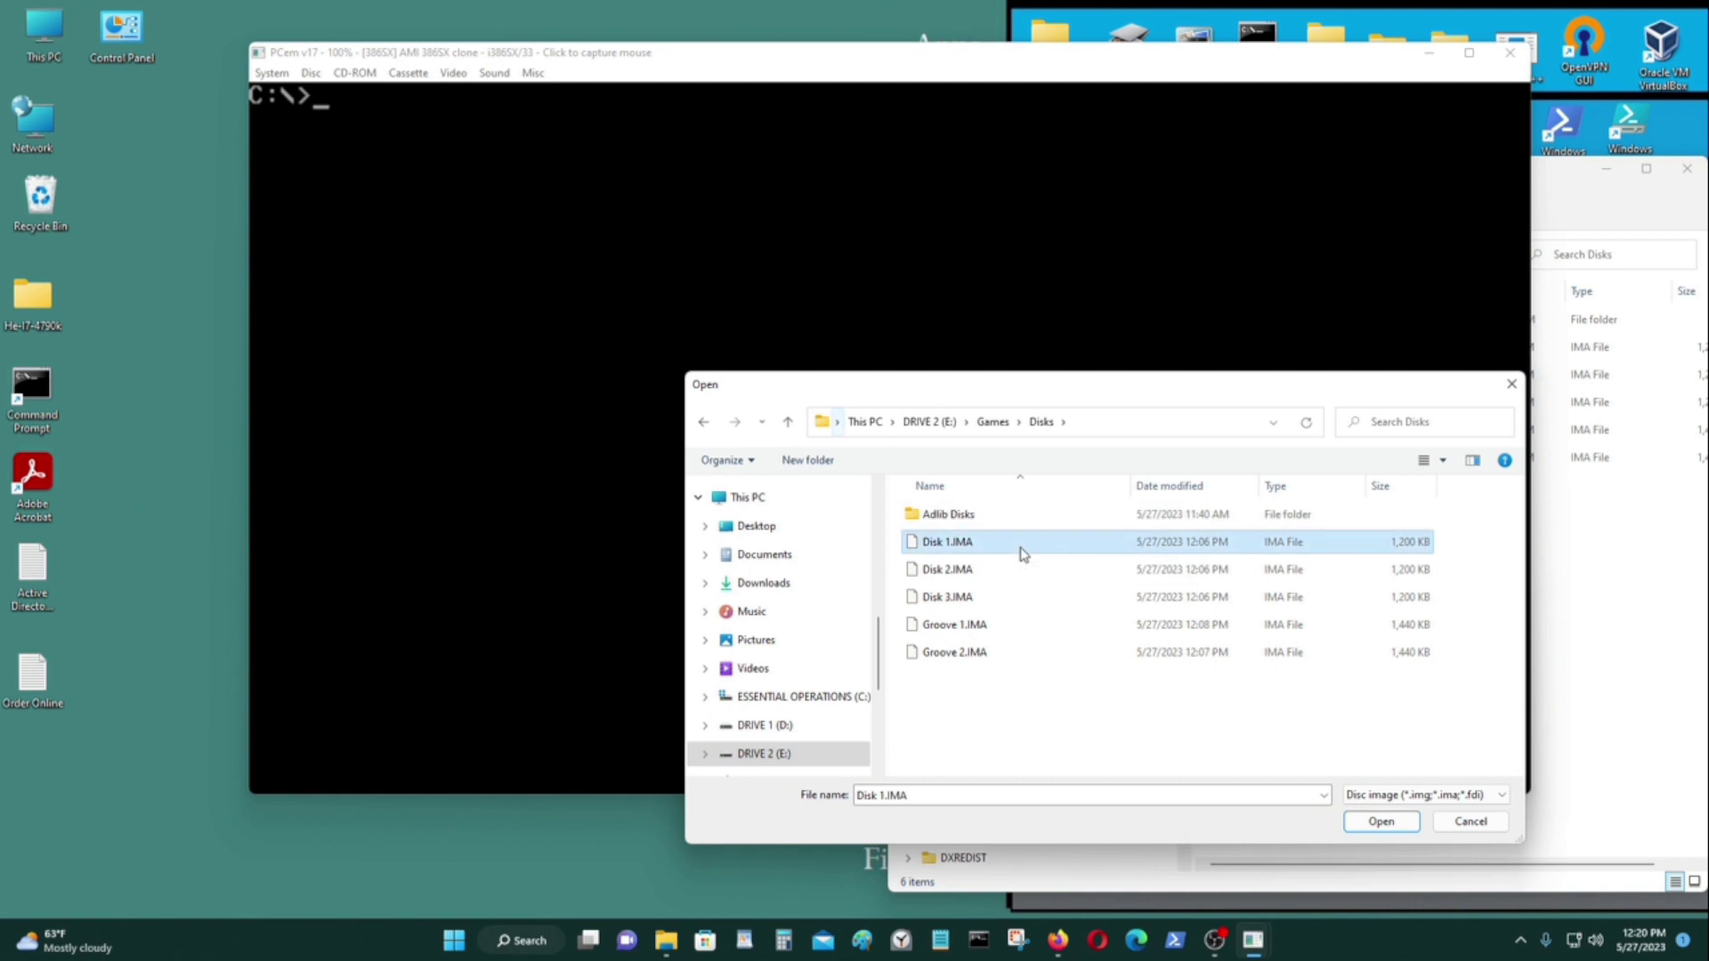
# Load Disk 1.IMA from the Disks folder into PCem's drive B
pyautogui.click(1470, 821)
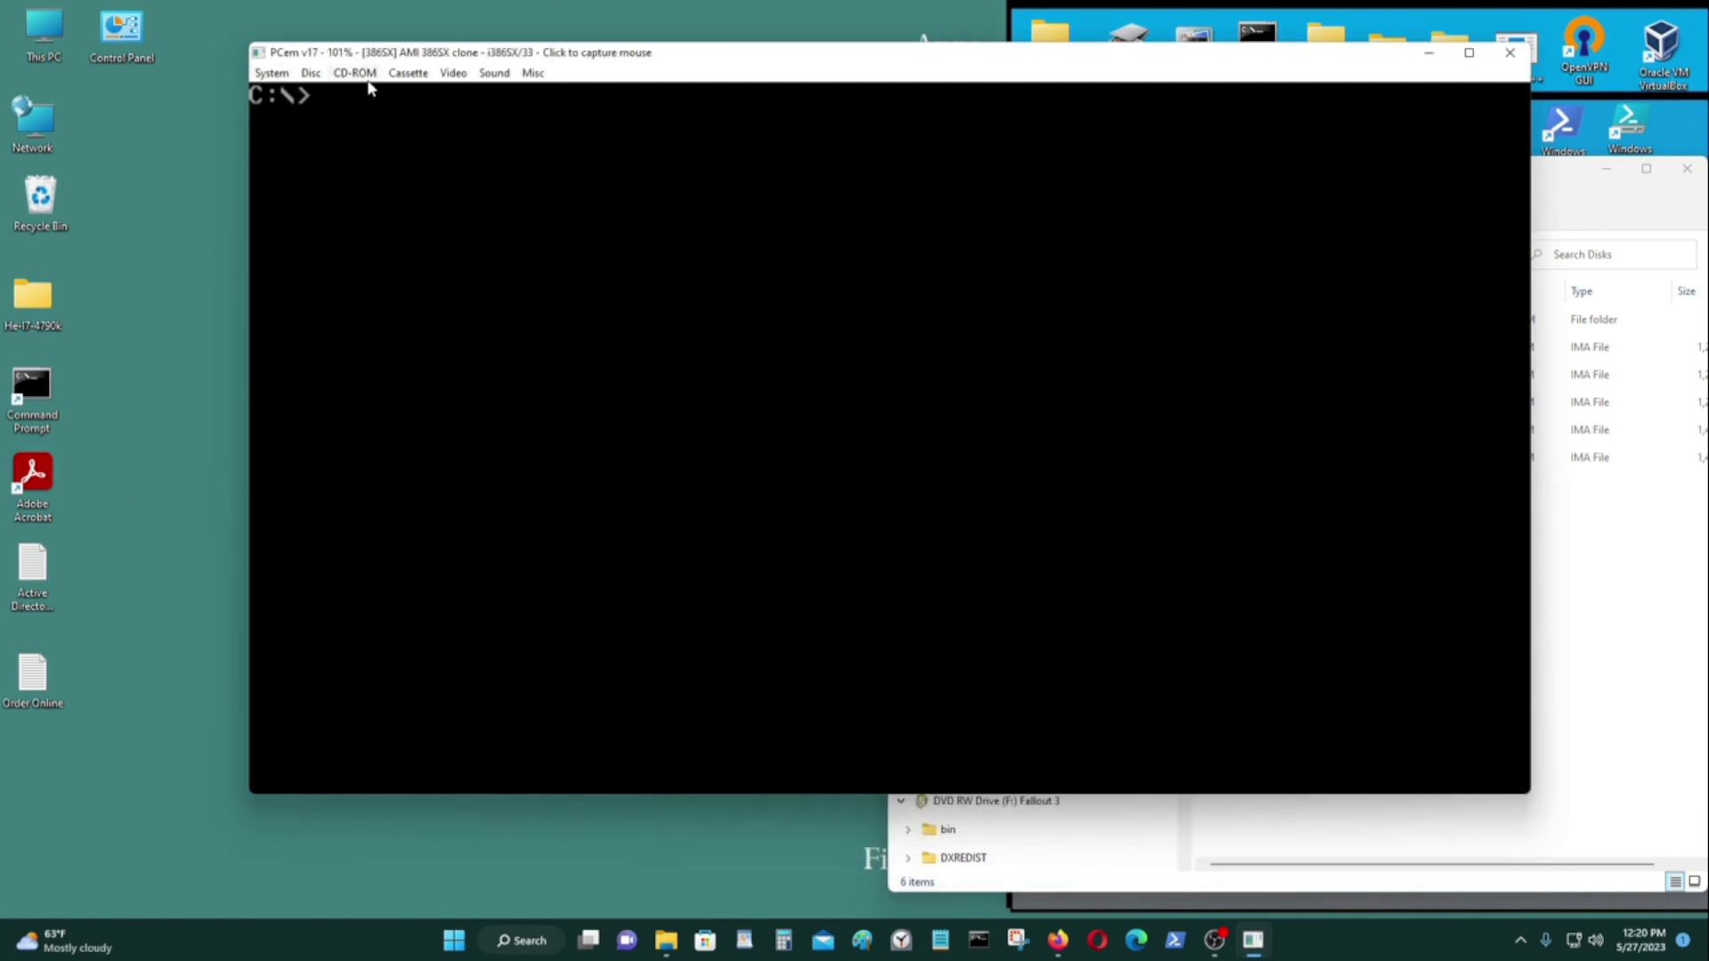
pyautogui.click(311, 73)
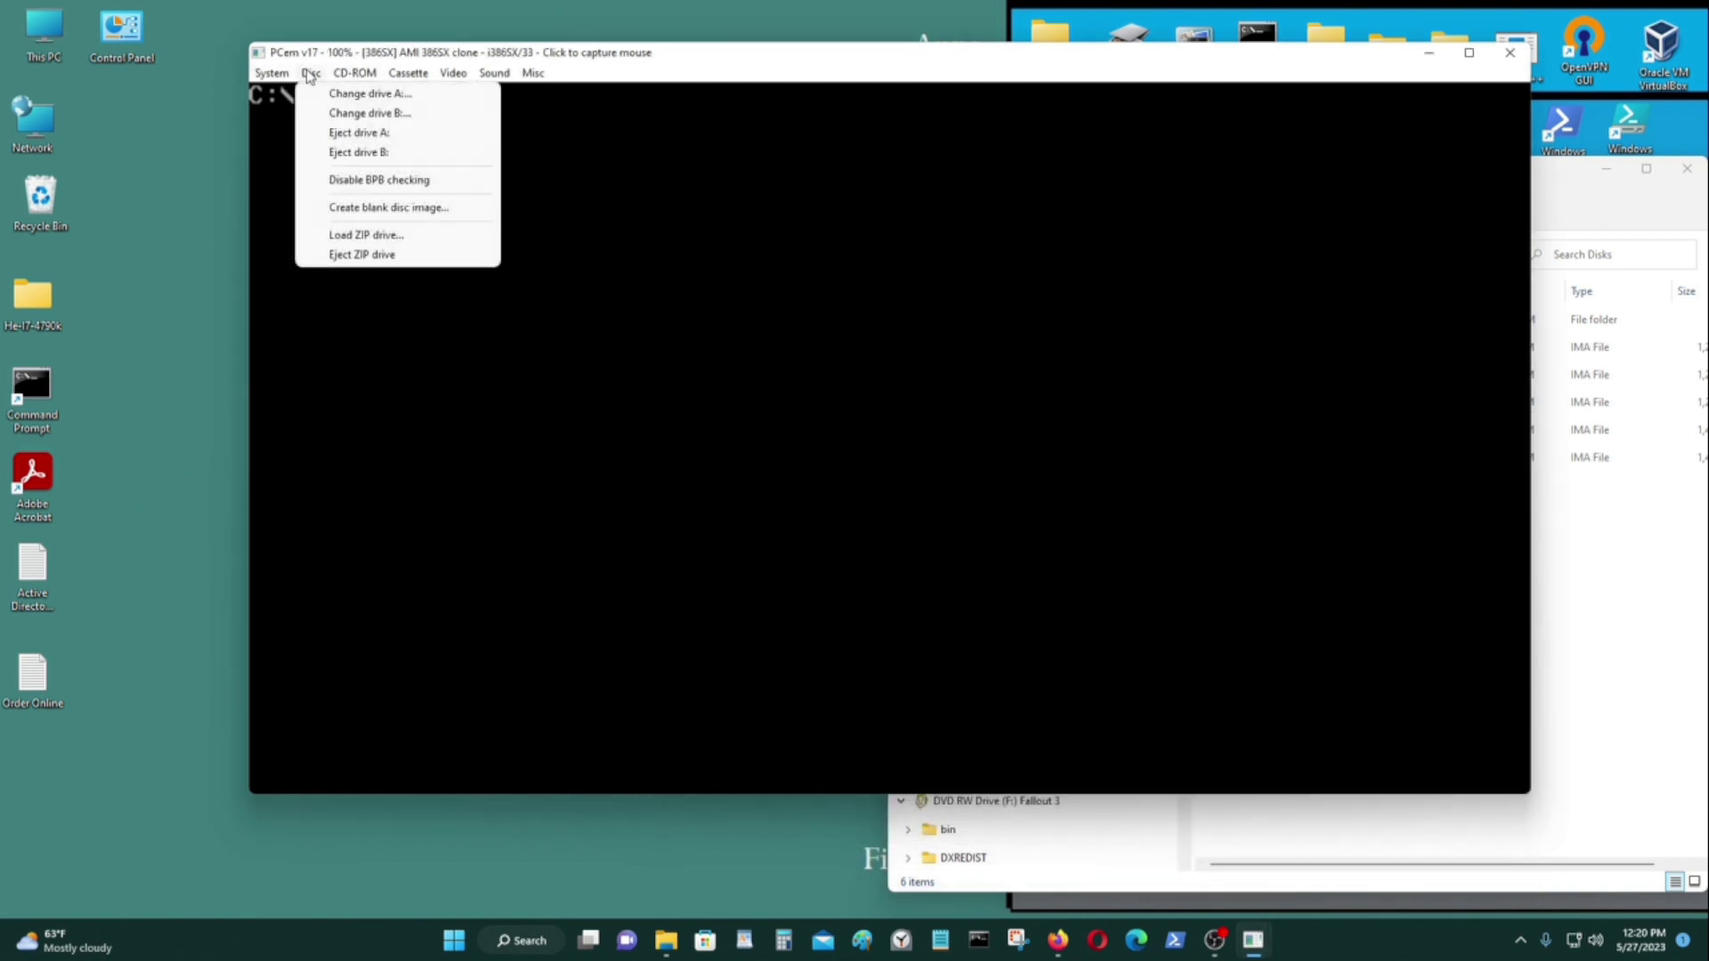
pyautogui.click(336, 116)
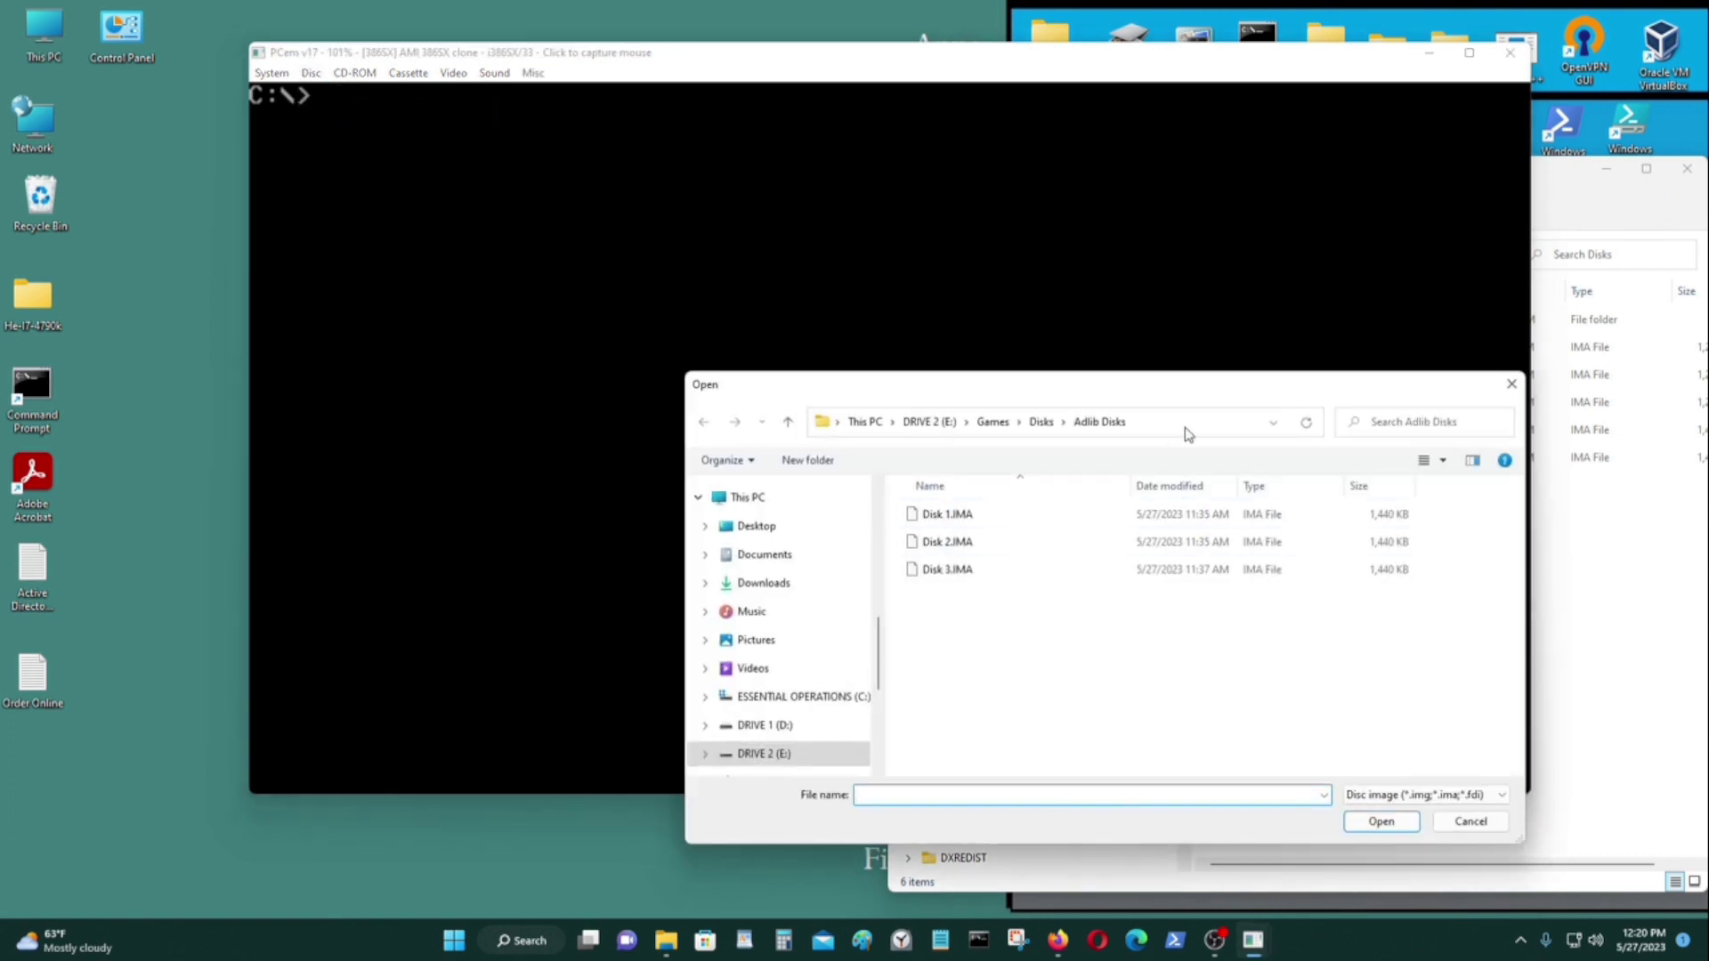
pyautogui.click(1185, 434)
pyautogui.press('BackSpace')
pyautogui.press('BackSpace')
pyautogui.press('BackSpace')
pyautogui.press('BackSpace')
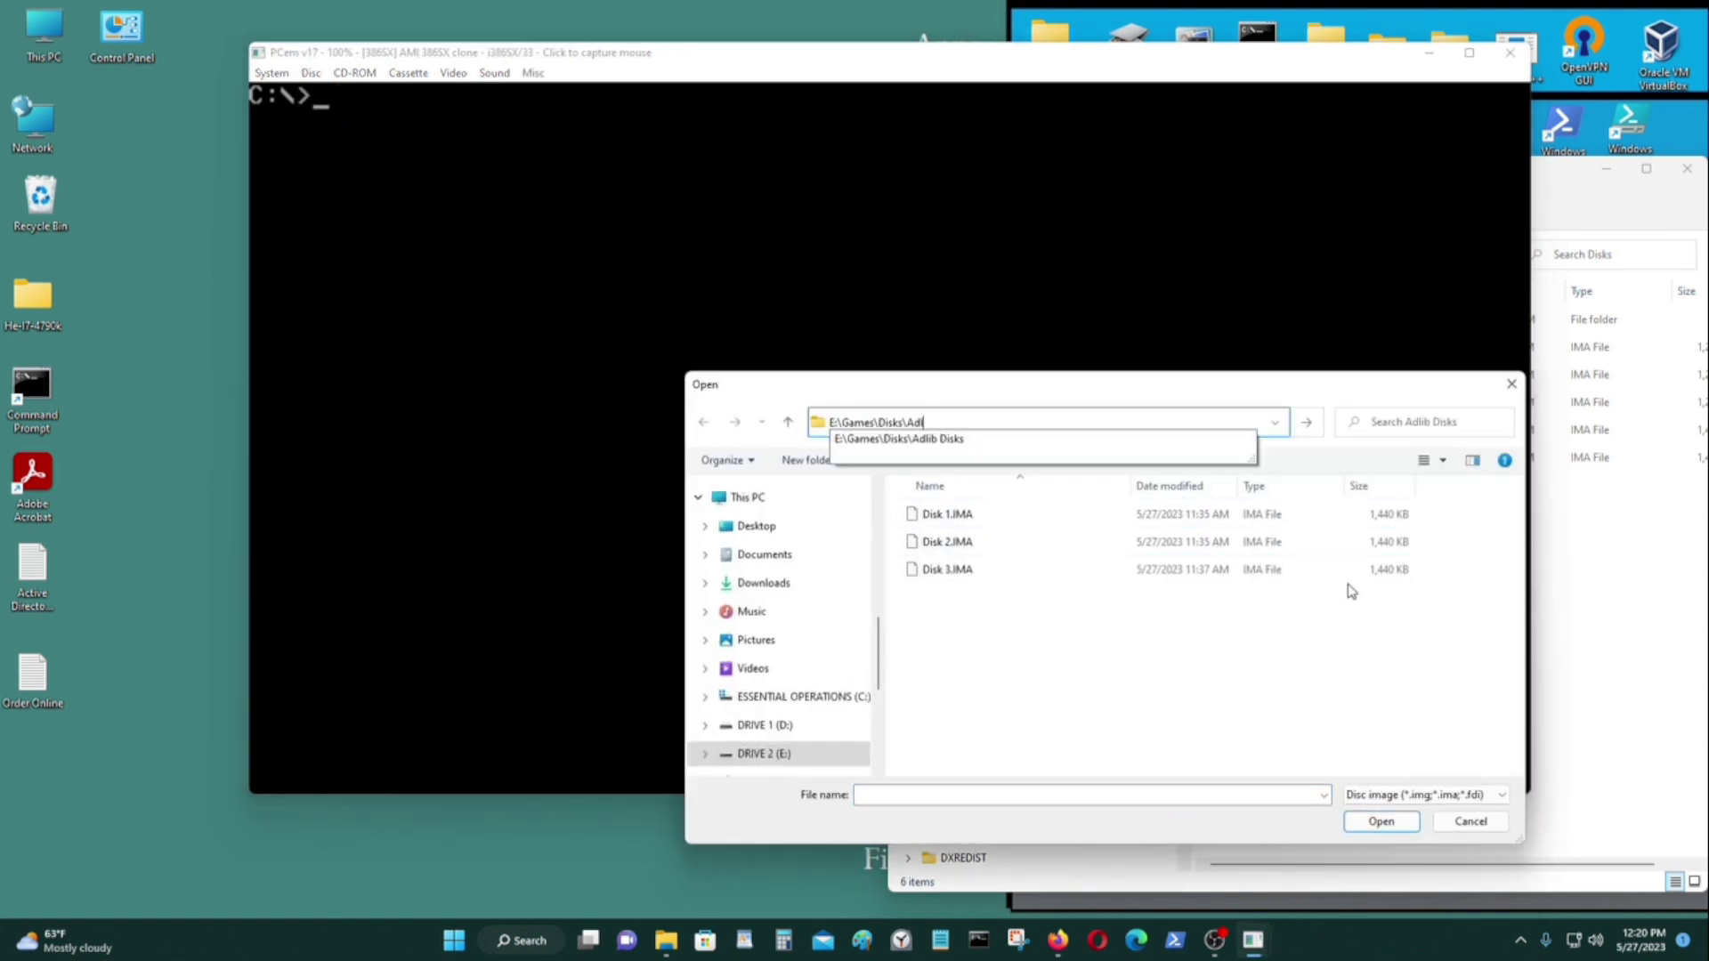
pyautogui.press('Return')
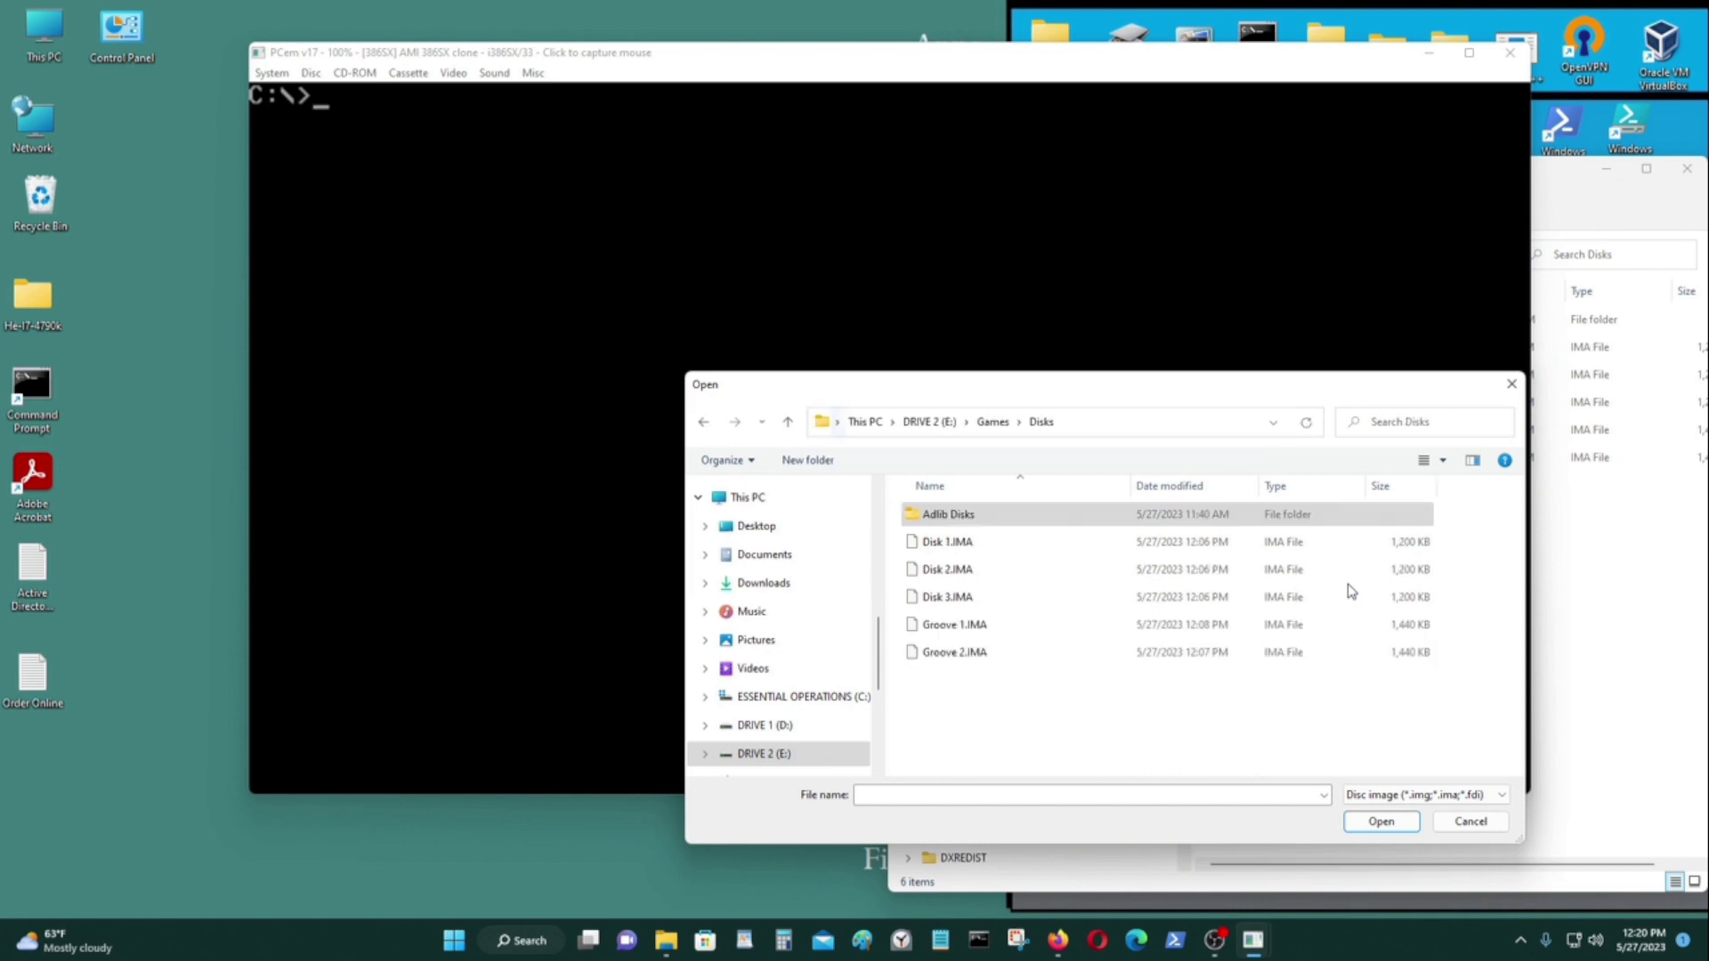
pyautogui.click(1027, 550)
pyautogui.click(1376, 823)
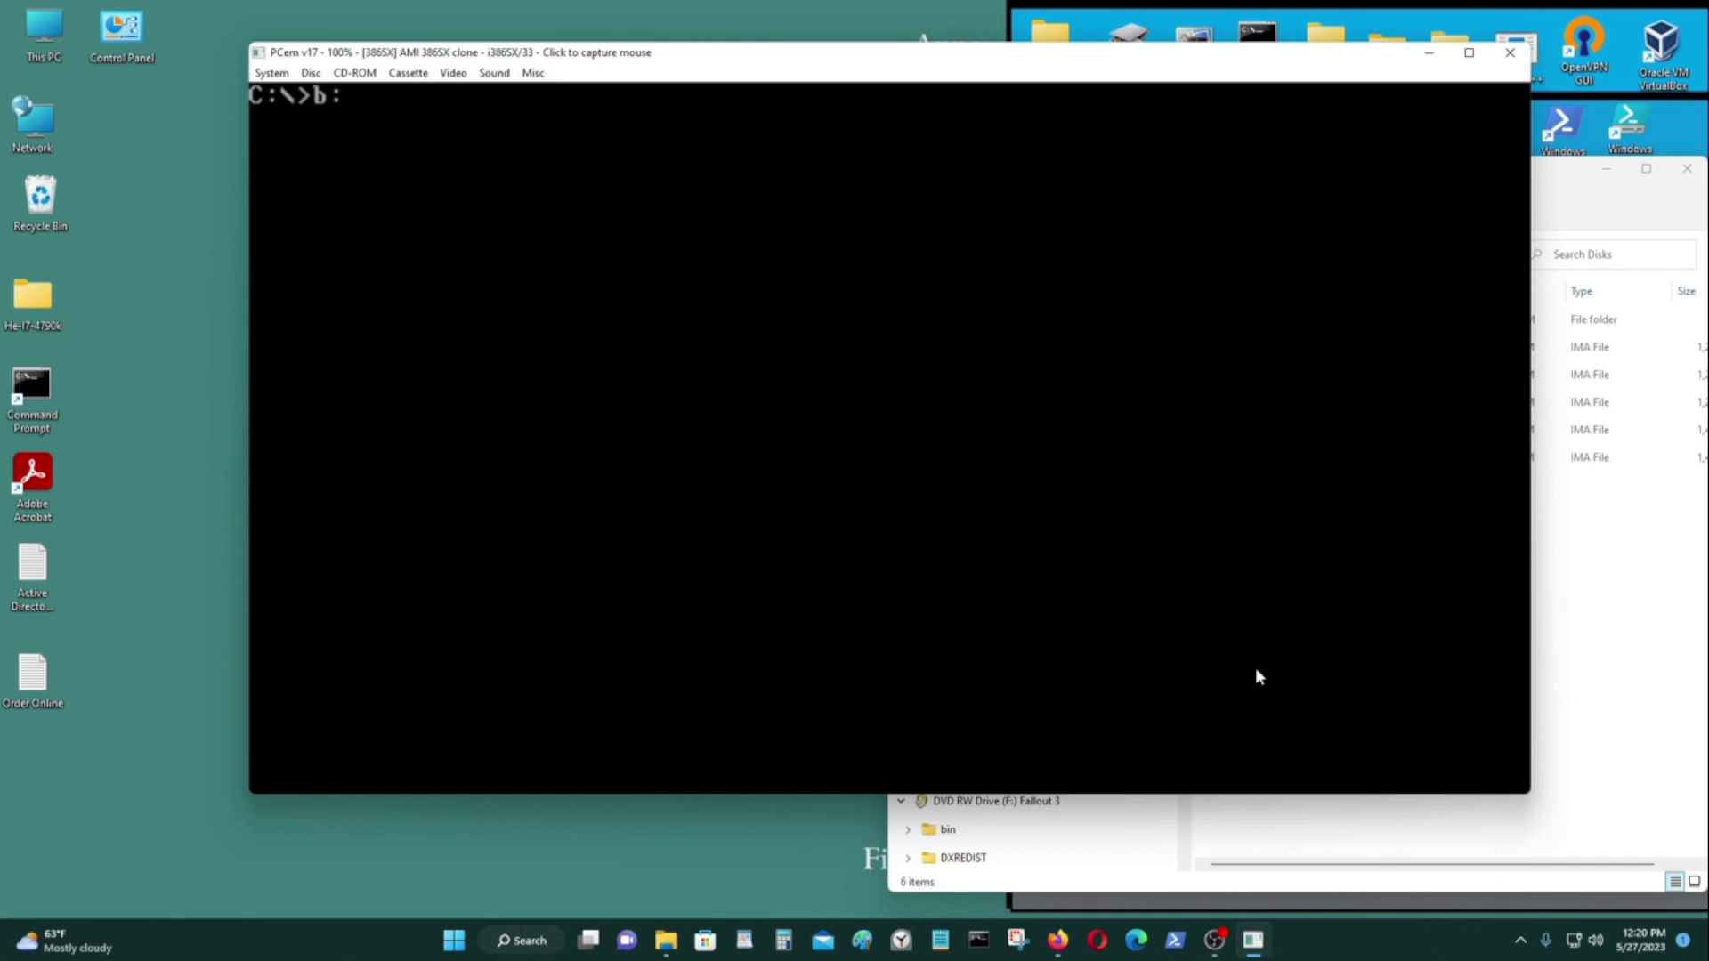
# List drive B's five Adlib files with dir, then return the prompt to C:
pyautogui.press('Return')
pyautogui.write('dir')
pyautogui.press('Return')
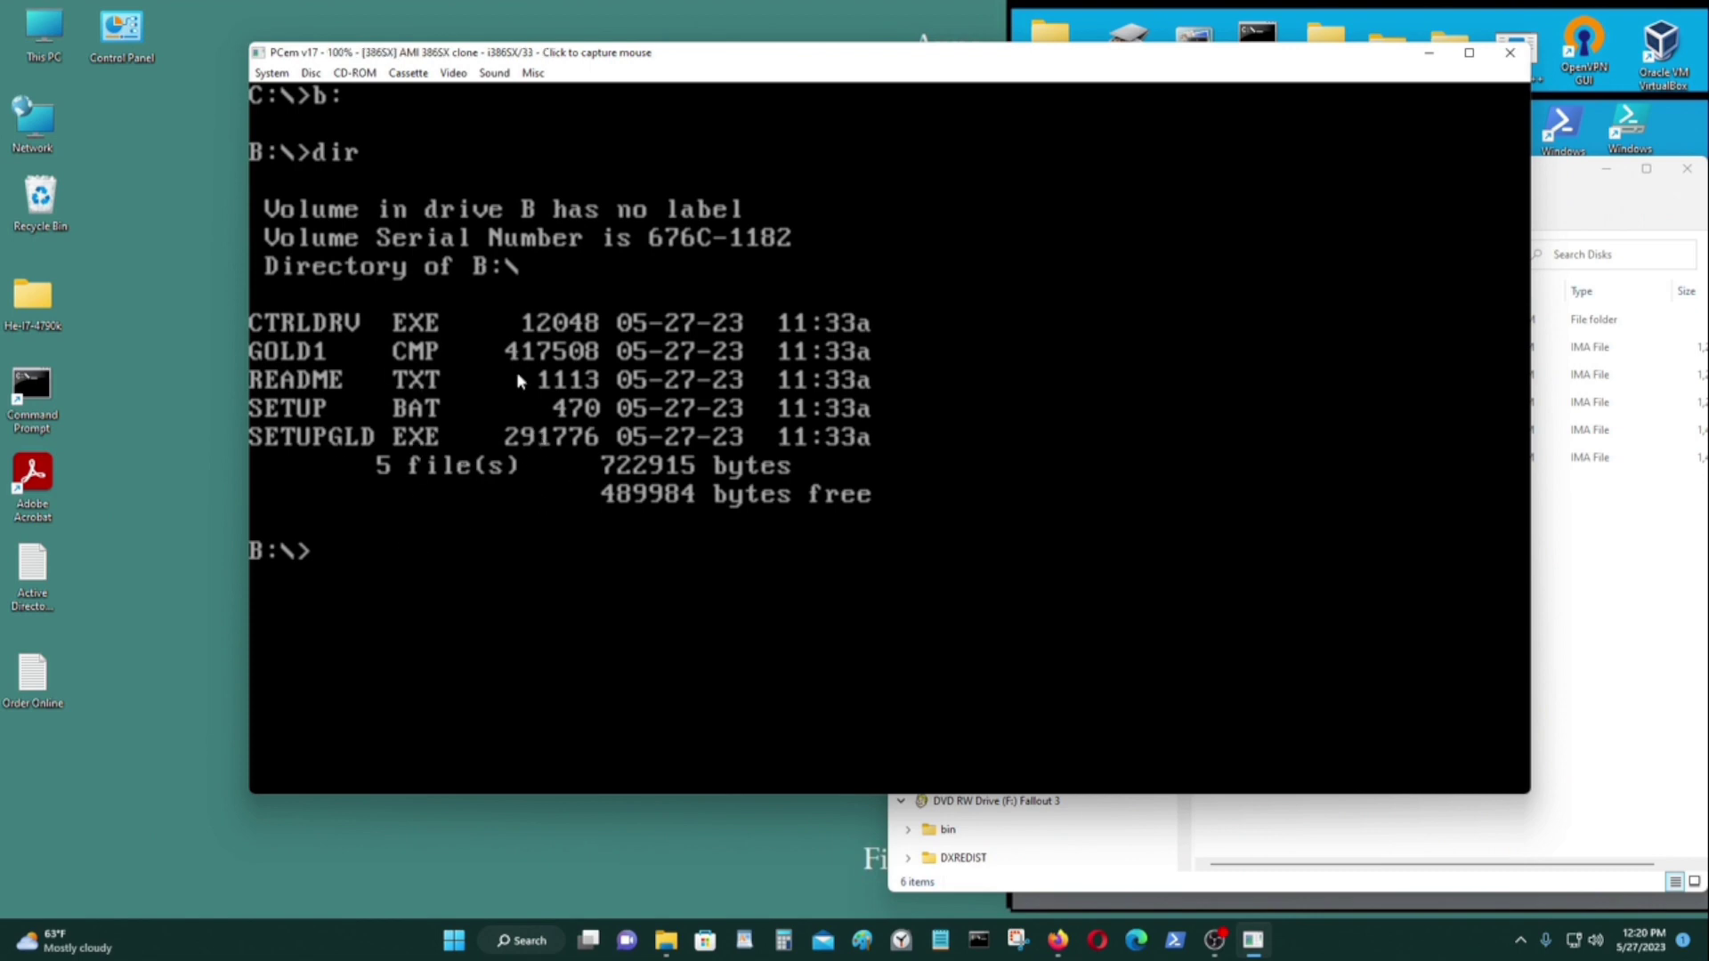
pyautogui.write('c:')
pyautogui.press('Return')
pyautogui.click(319, 75)
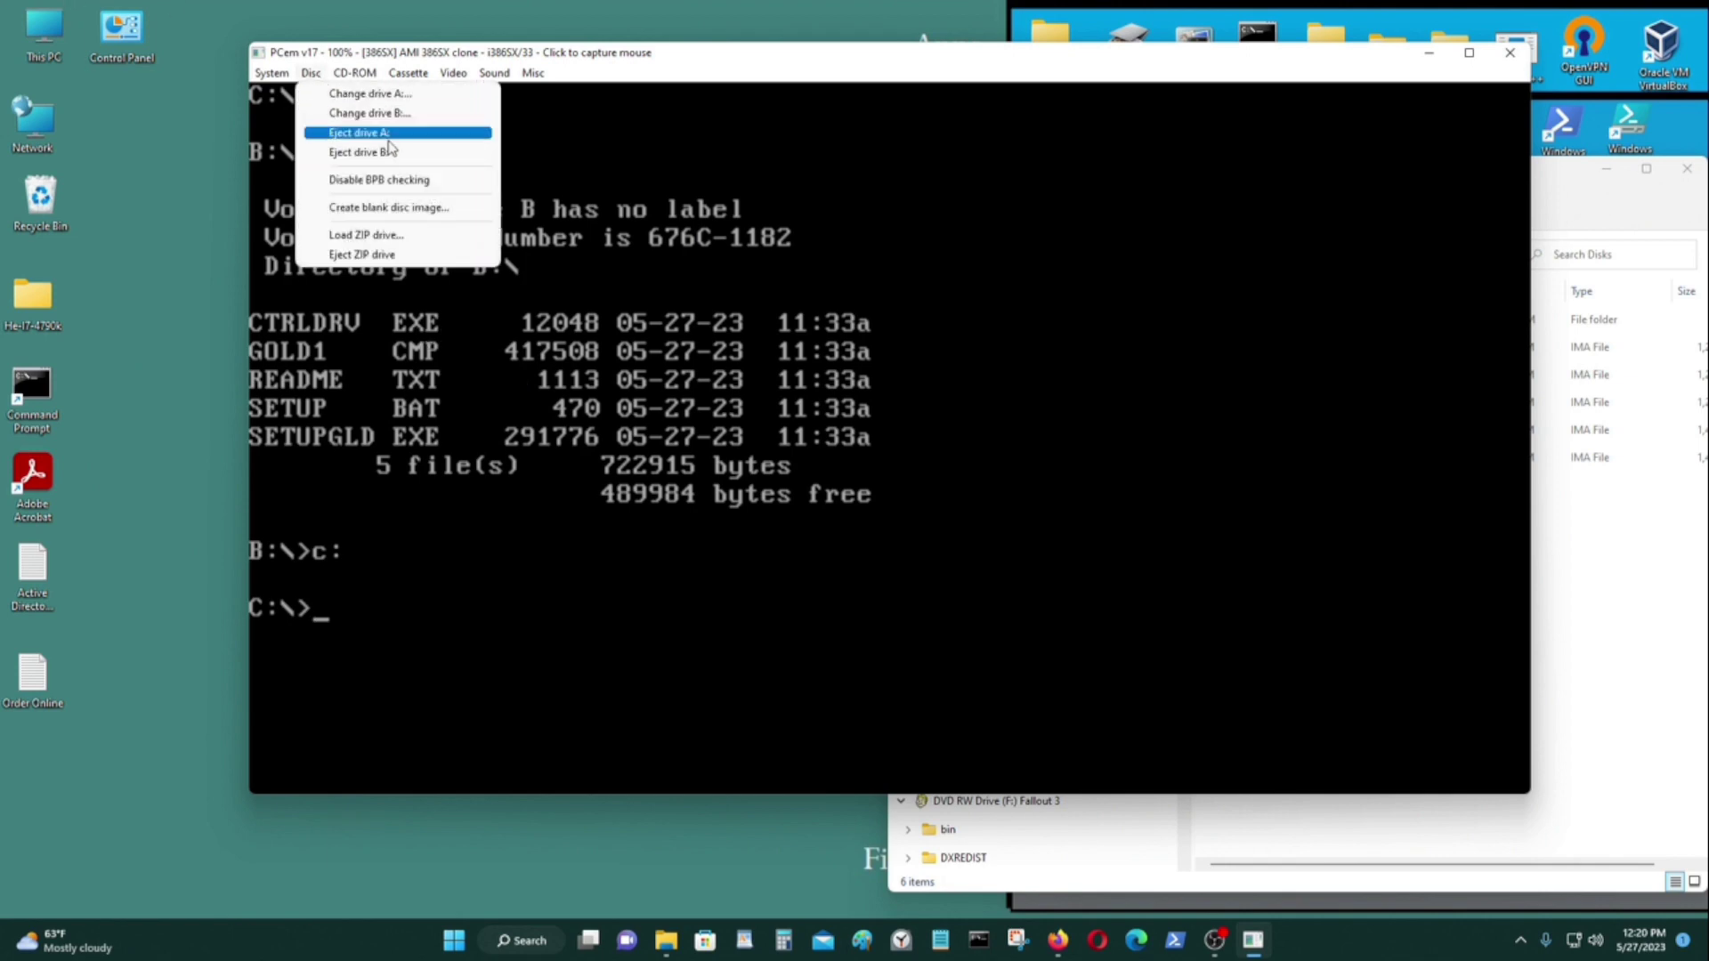
# Eject drive B and load Disk 1.IMA from E:\Games\Disks into drive A
pyautogui.click(388, 160)
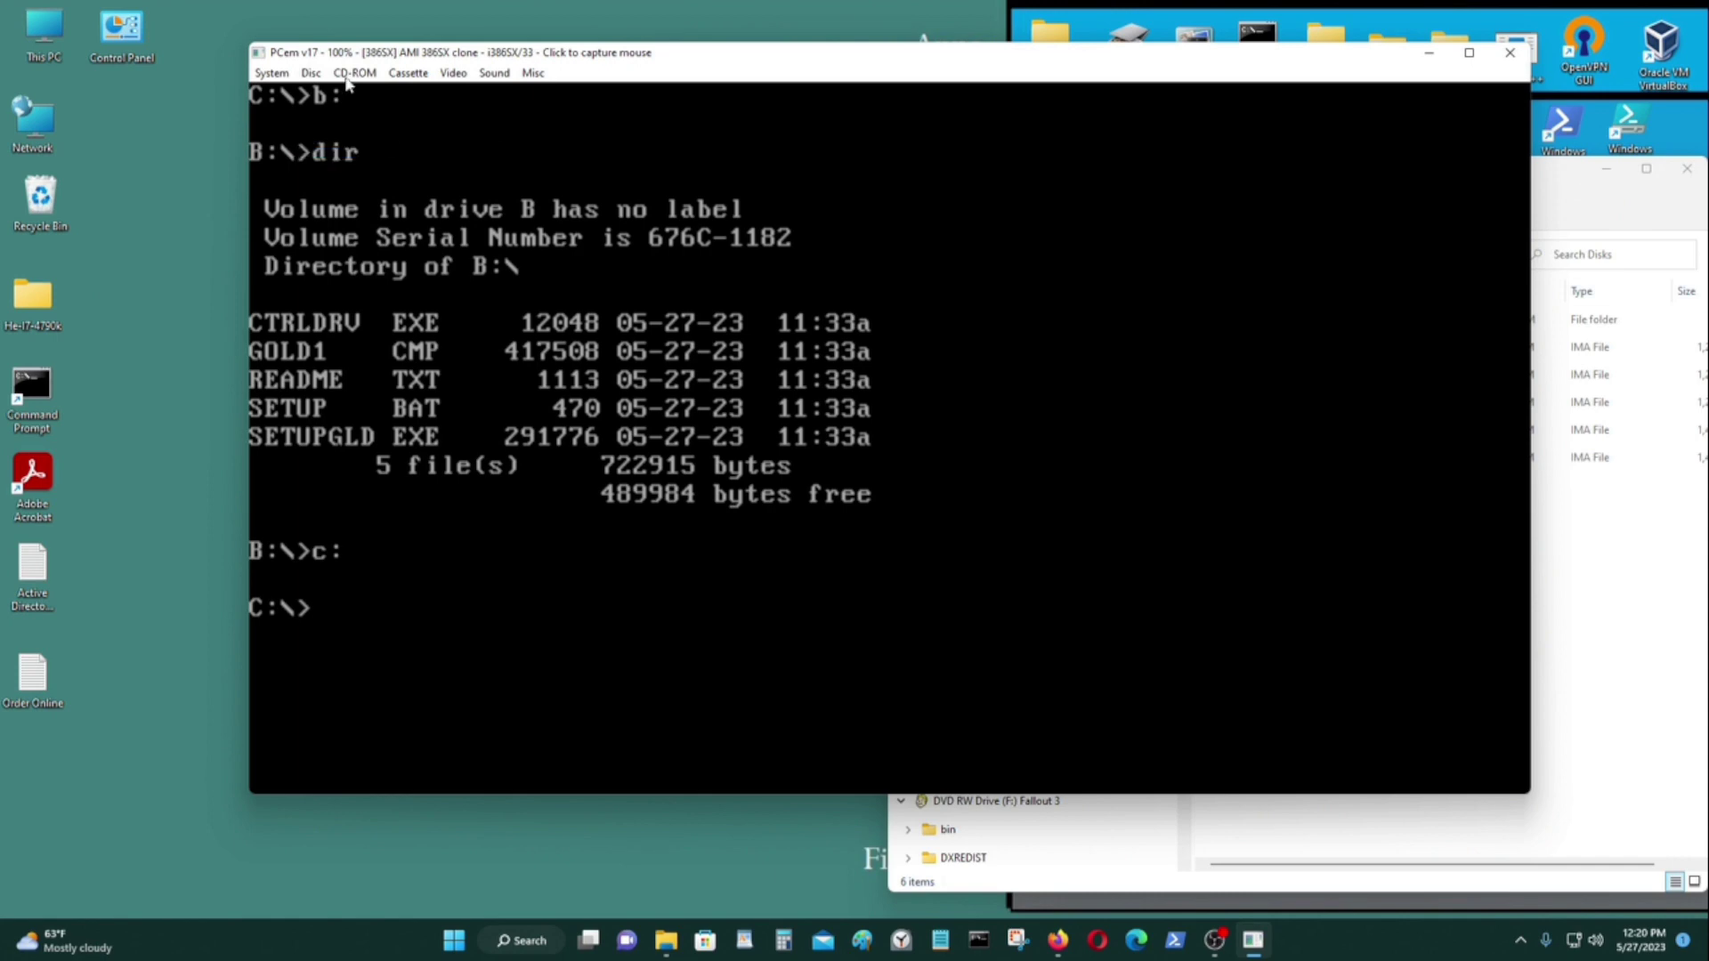
pyautogui.click(310, 73)
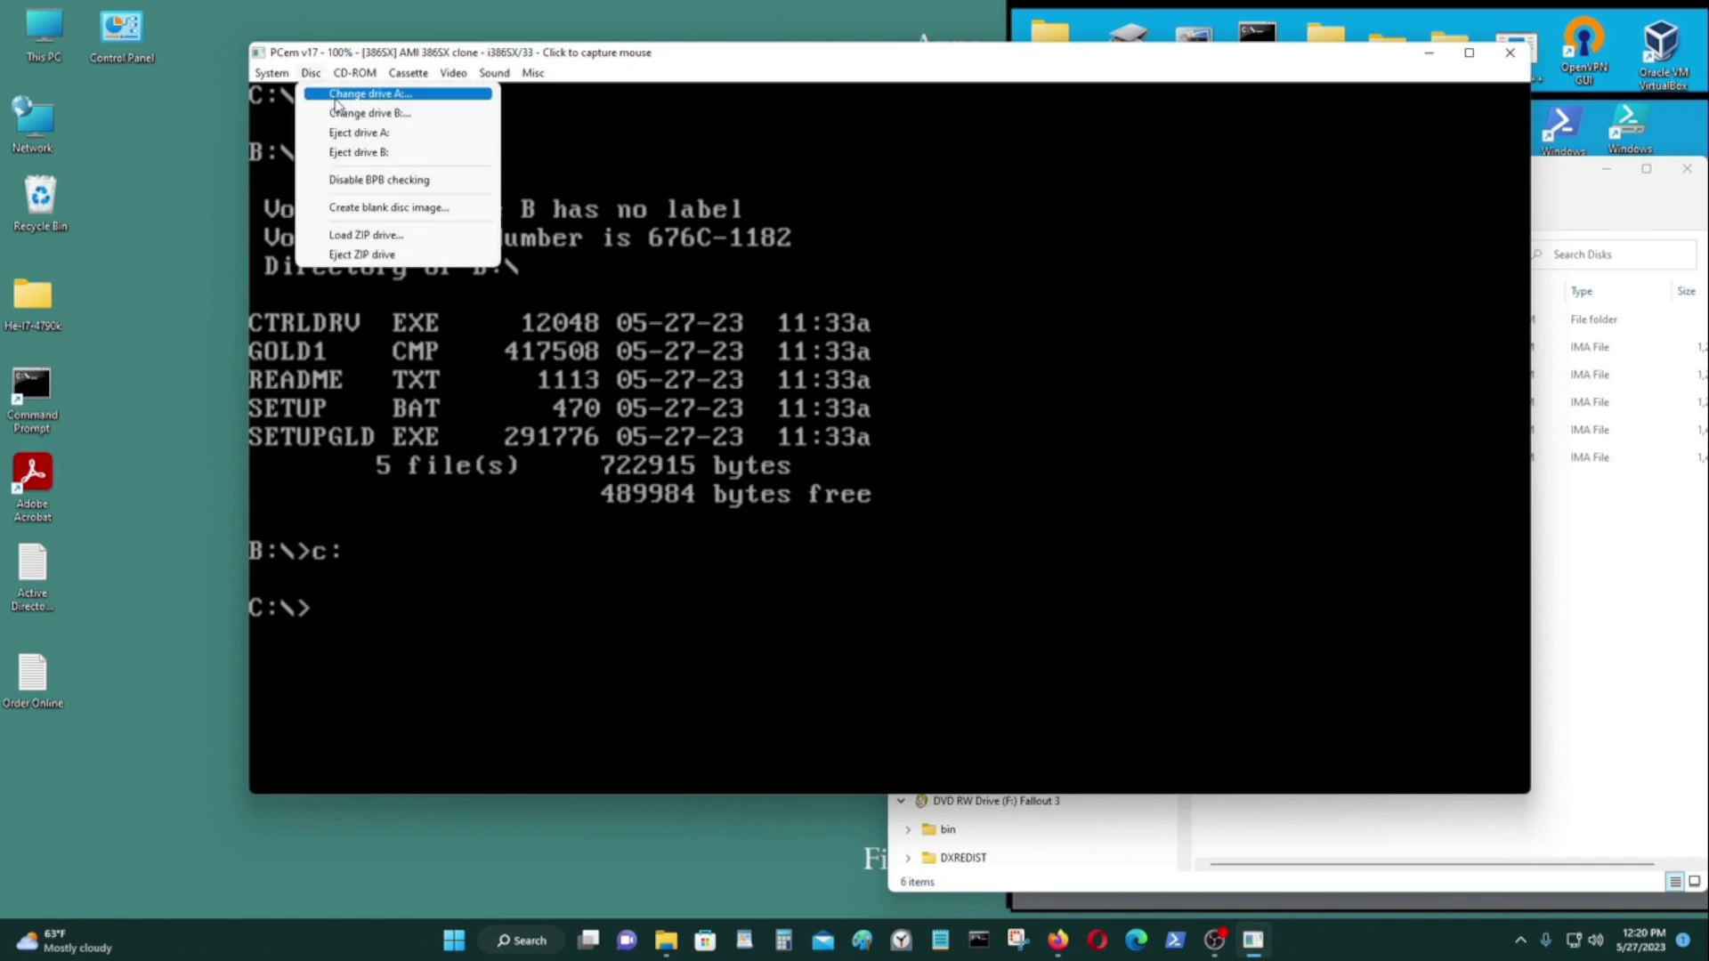
pyautogui.click(336, 98)
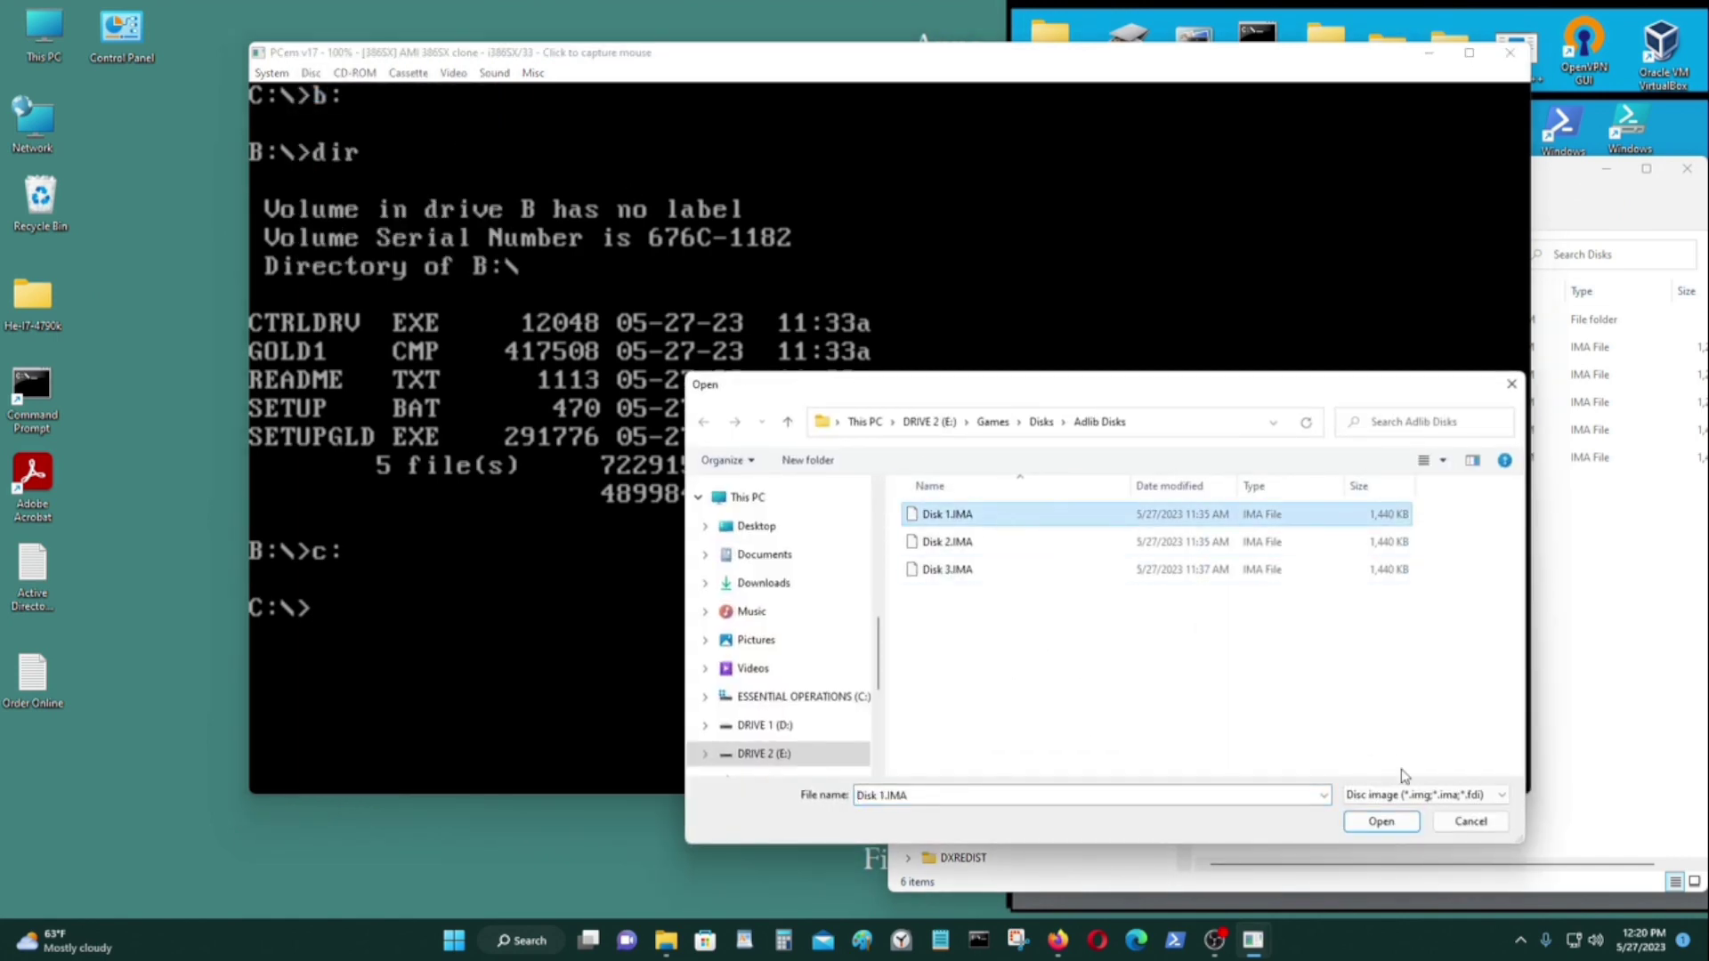
pyautogui.click(1275, 422)
pyautogui.click(1123, 425)
pyautogui.click(1123, 424)
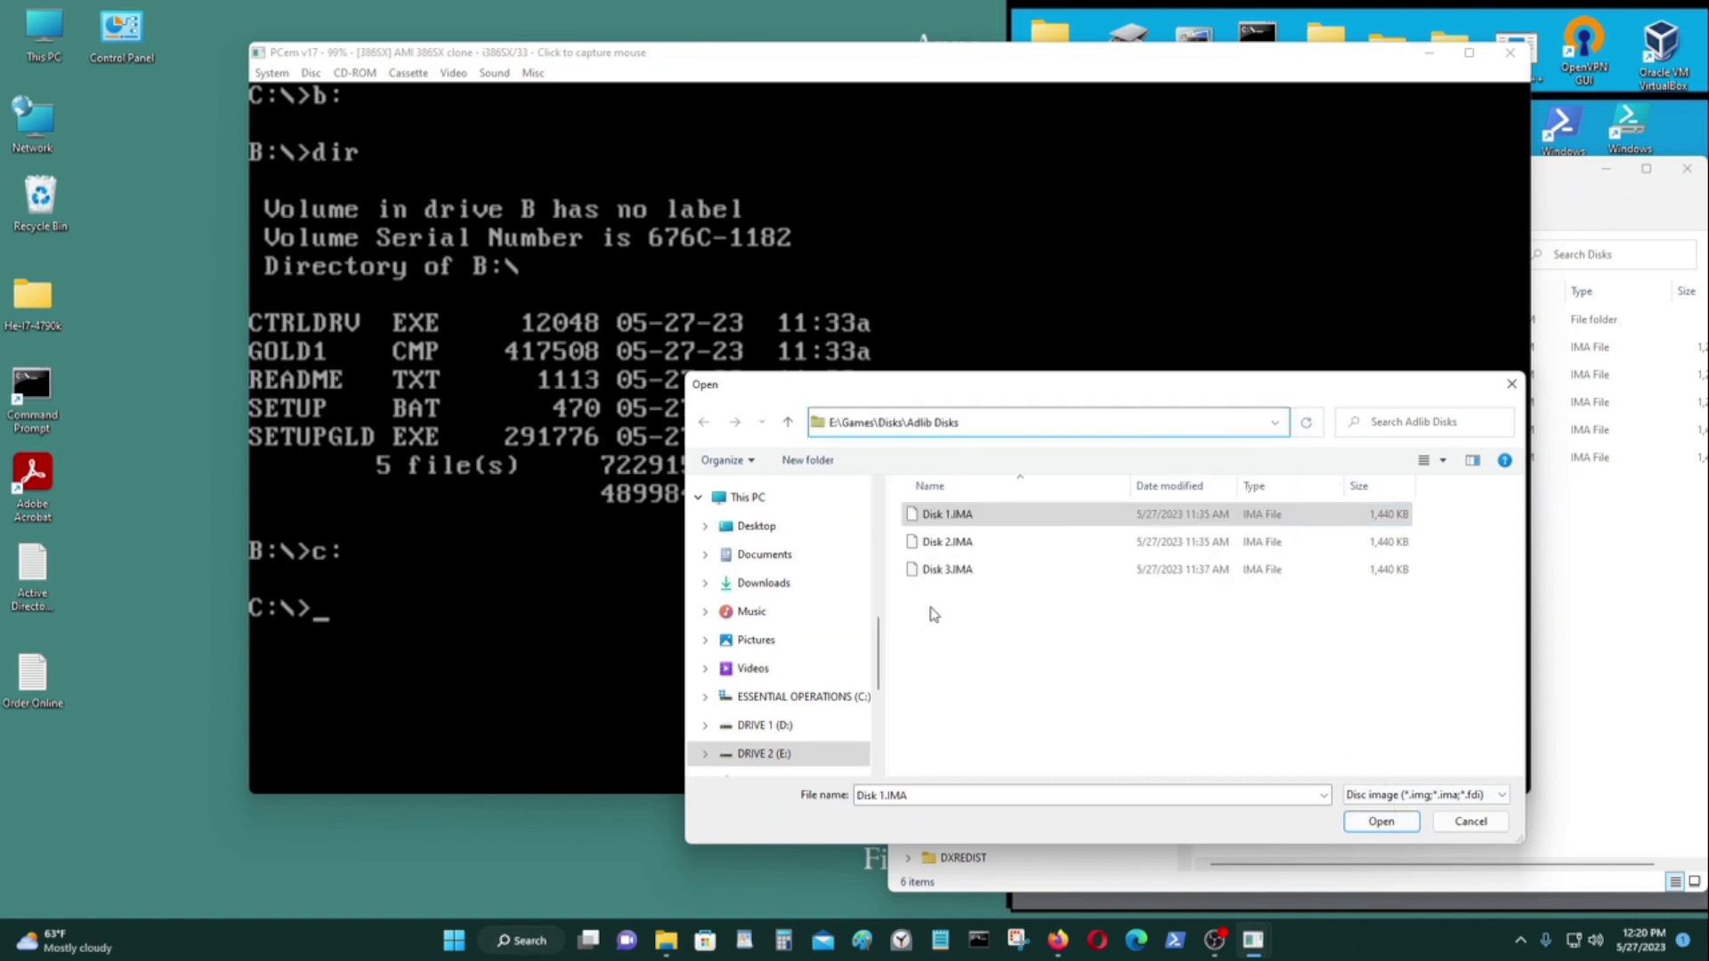
pyautogui.press('BackSpace')
pyautogui.press('BackSpace')
pyautogui.press('BackSpace')
pyautogui.press('BackSpace')
pyautogui.press('BackSpace')
pyautogui.press('BackSpace')
pyautogui.press('BackSpace')
pyautogui.press('BackSpace')
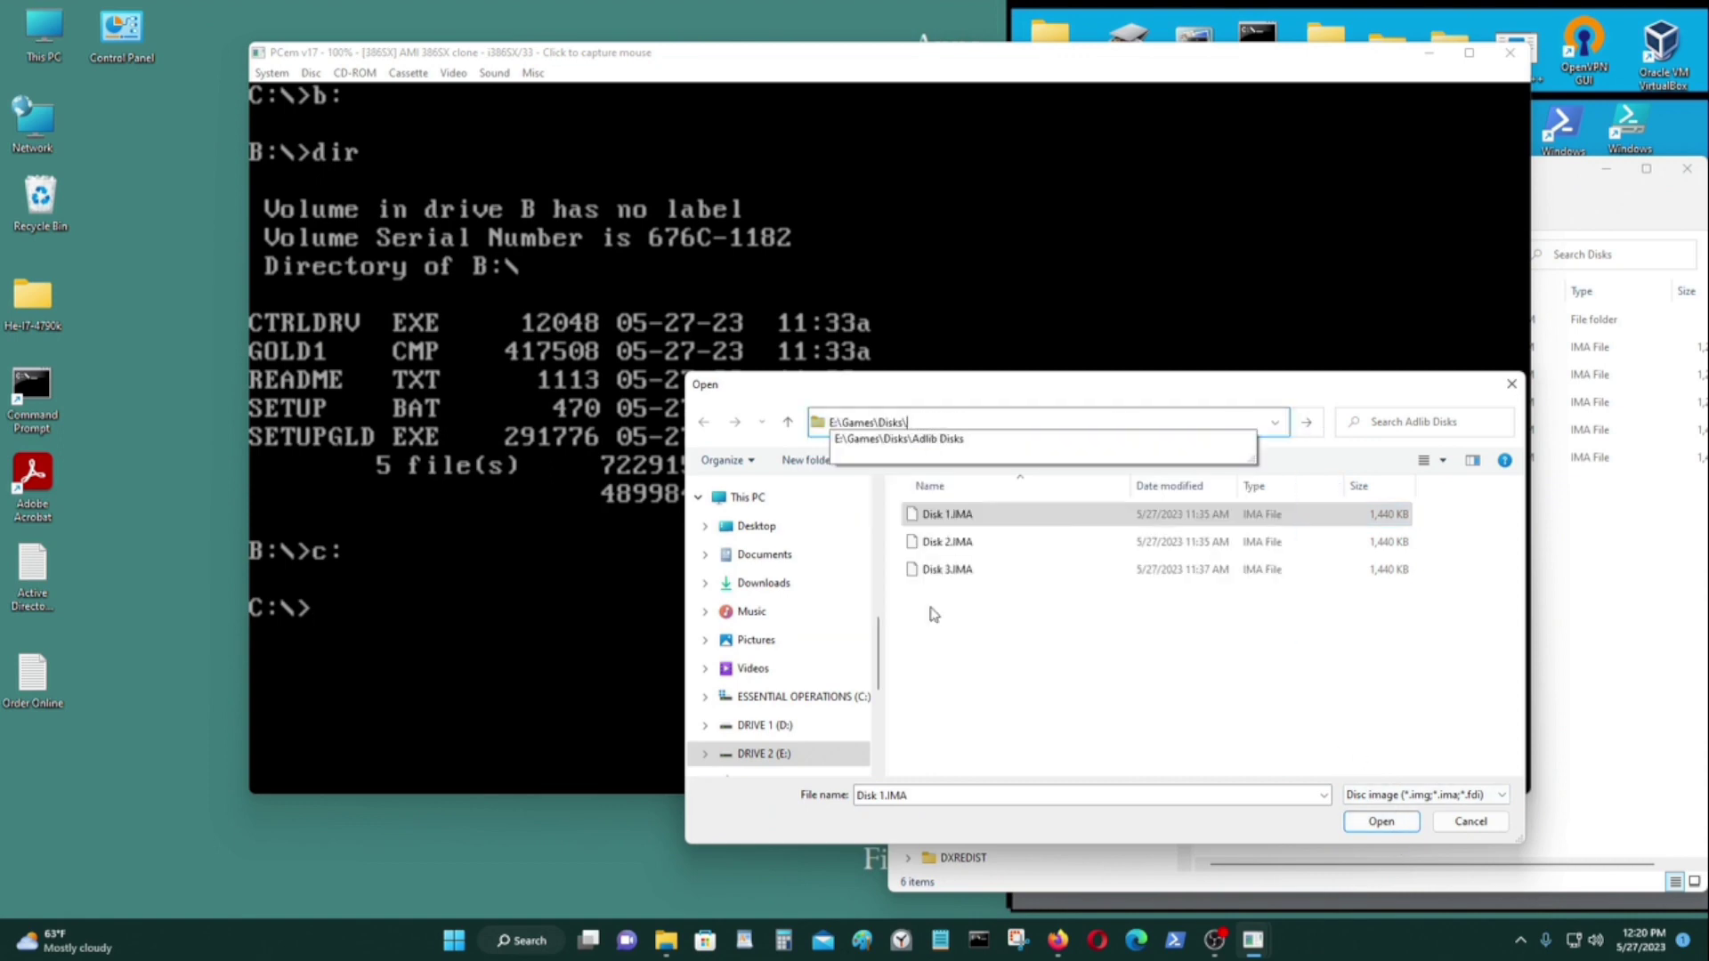
pyautogui.press('Return')
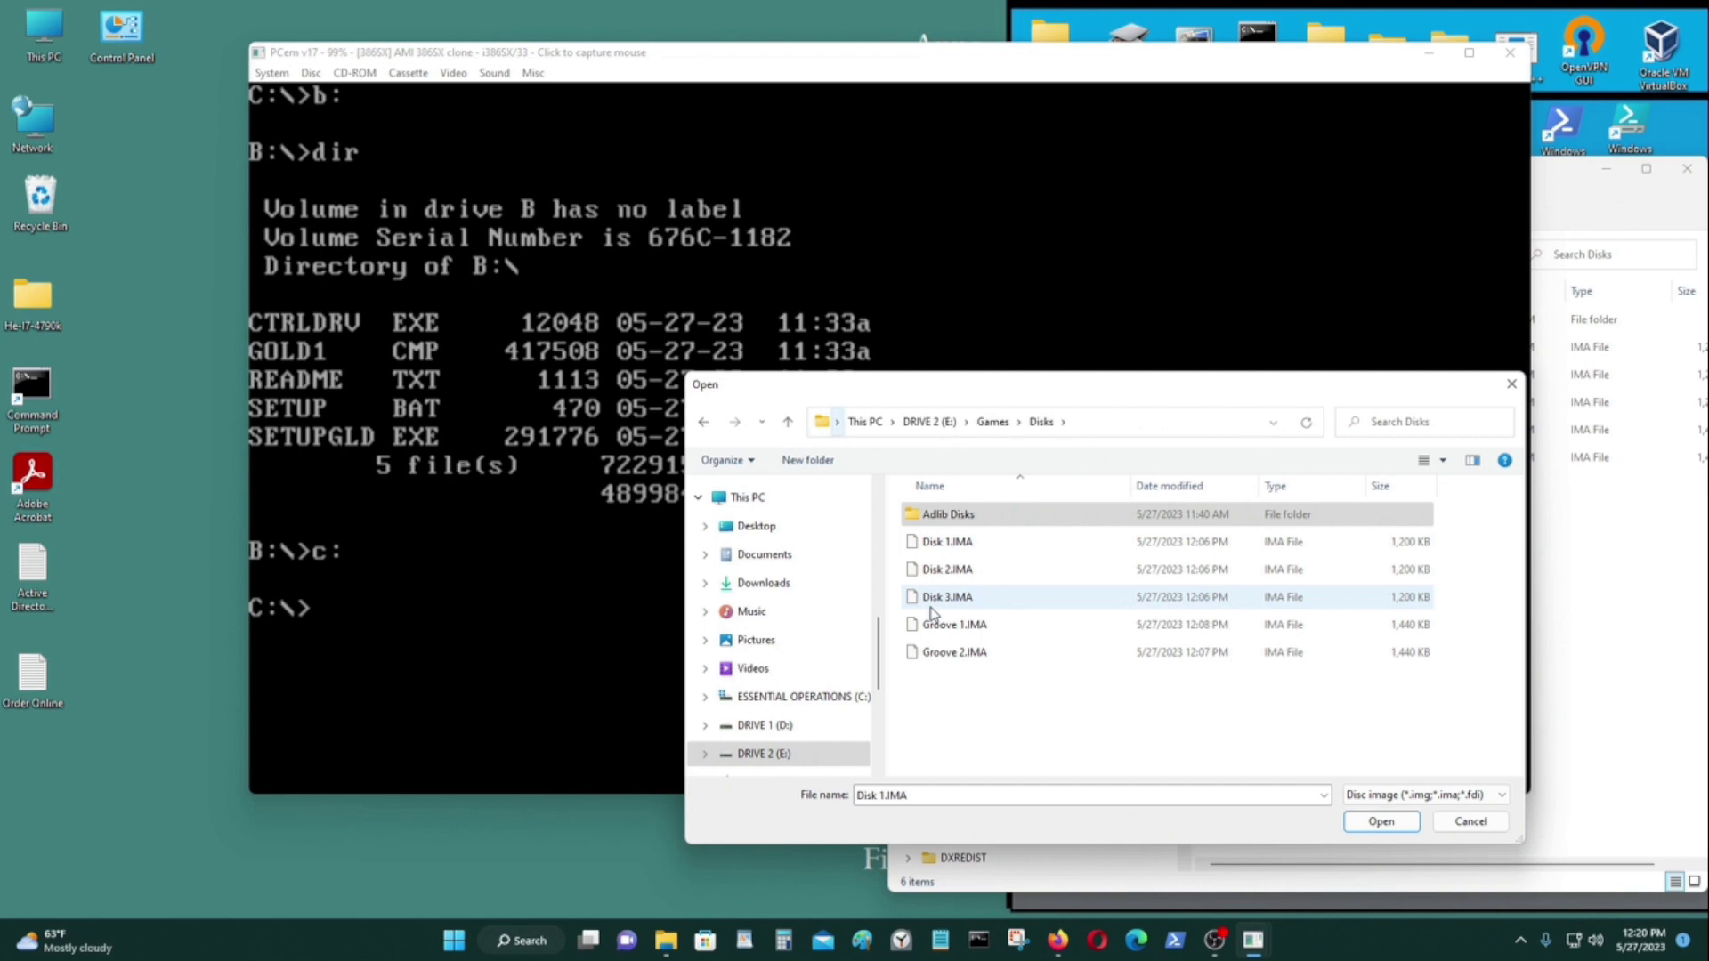
pyautogui.click(938, 552)
pyautogui.click(1378, 822)
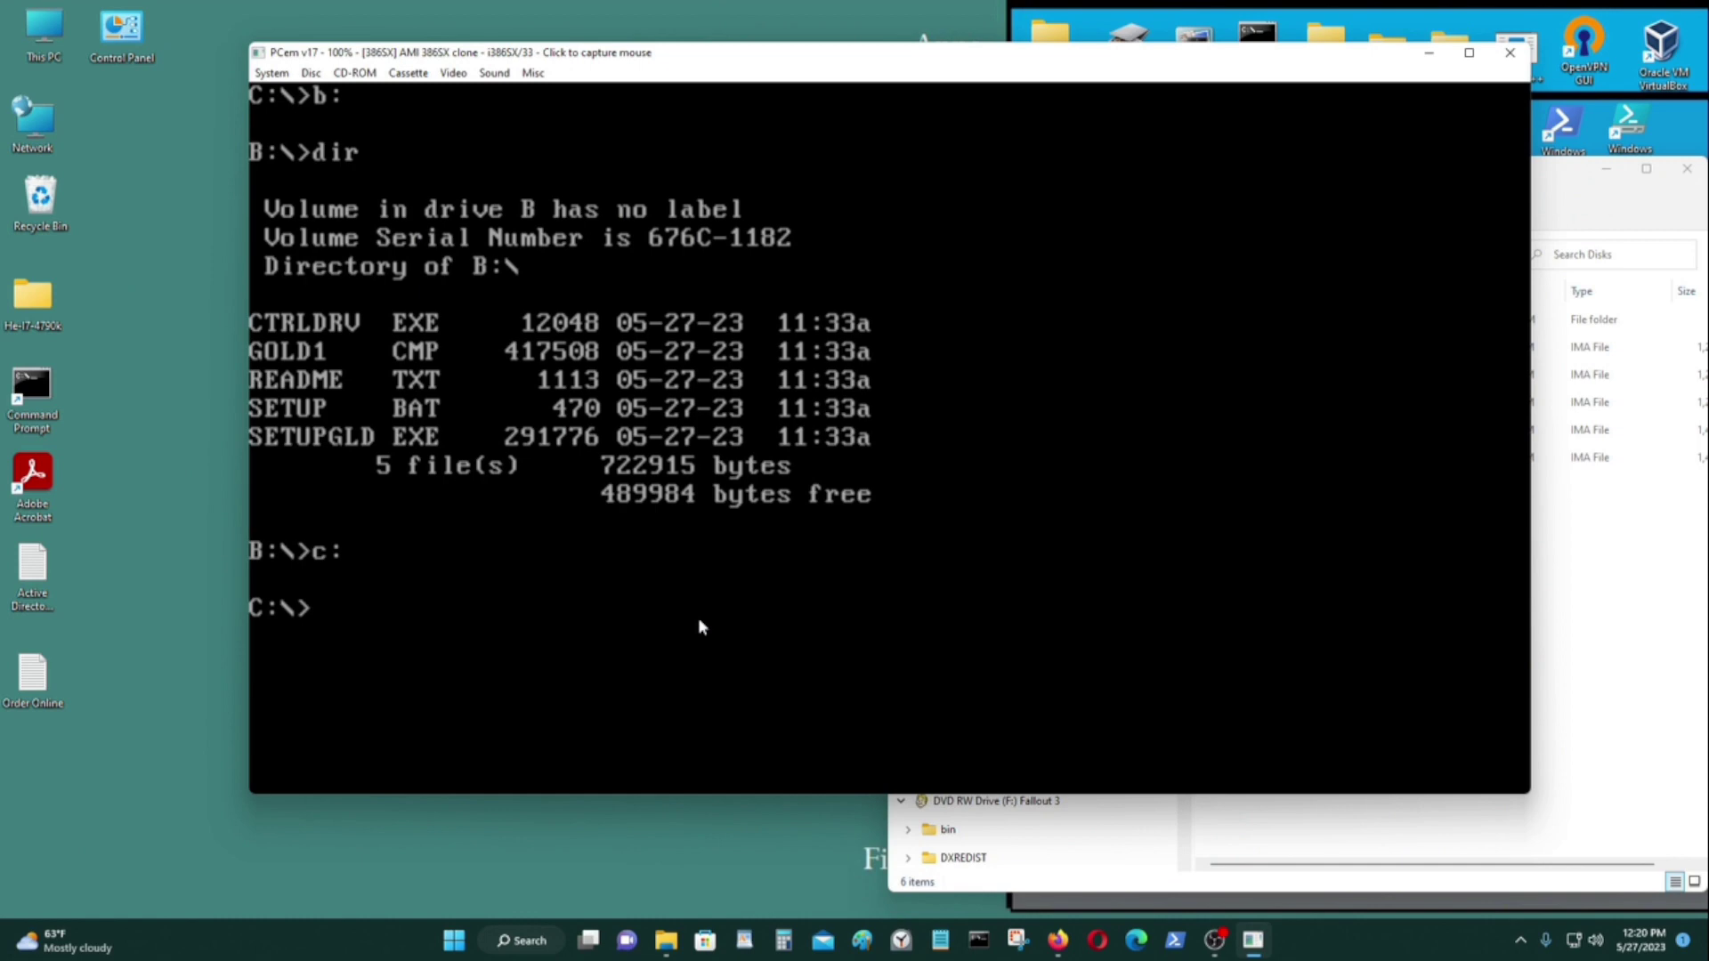
# Try switching to drive A, get 'General failure', then fail back to C:\>
pyautogui.write('a:')
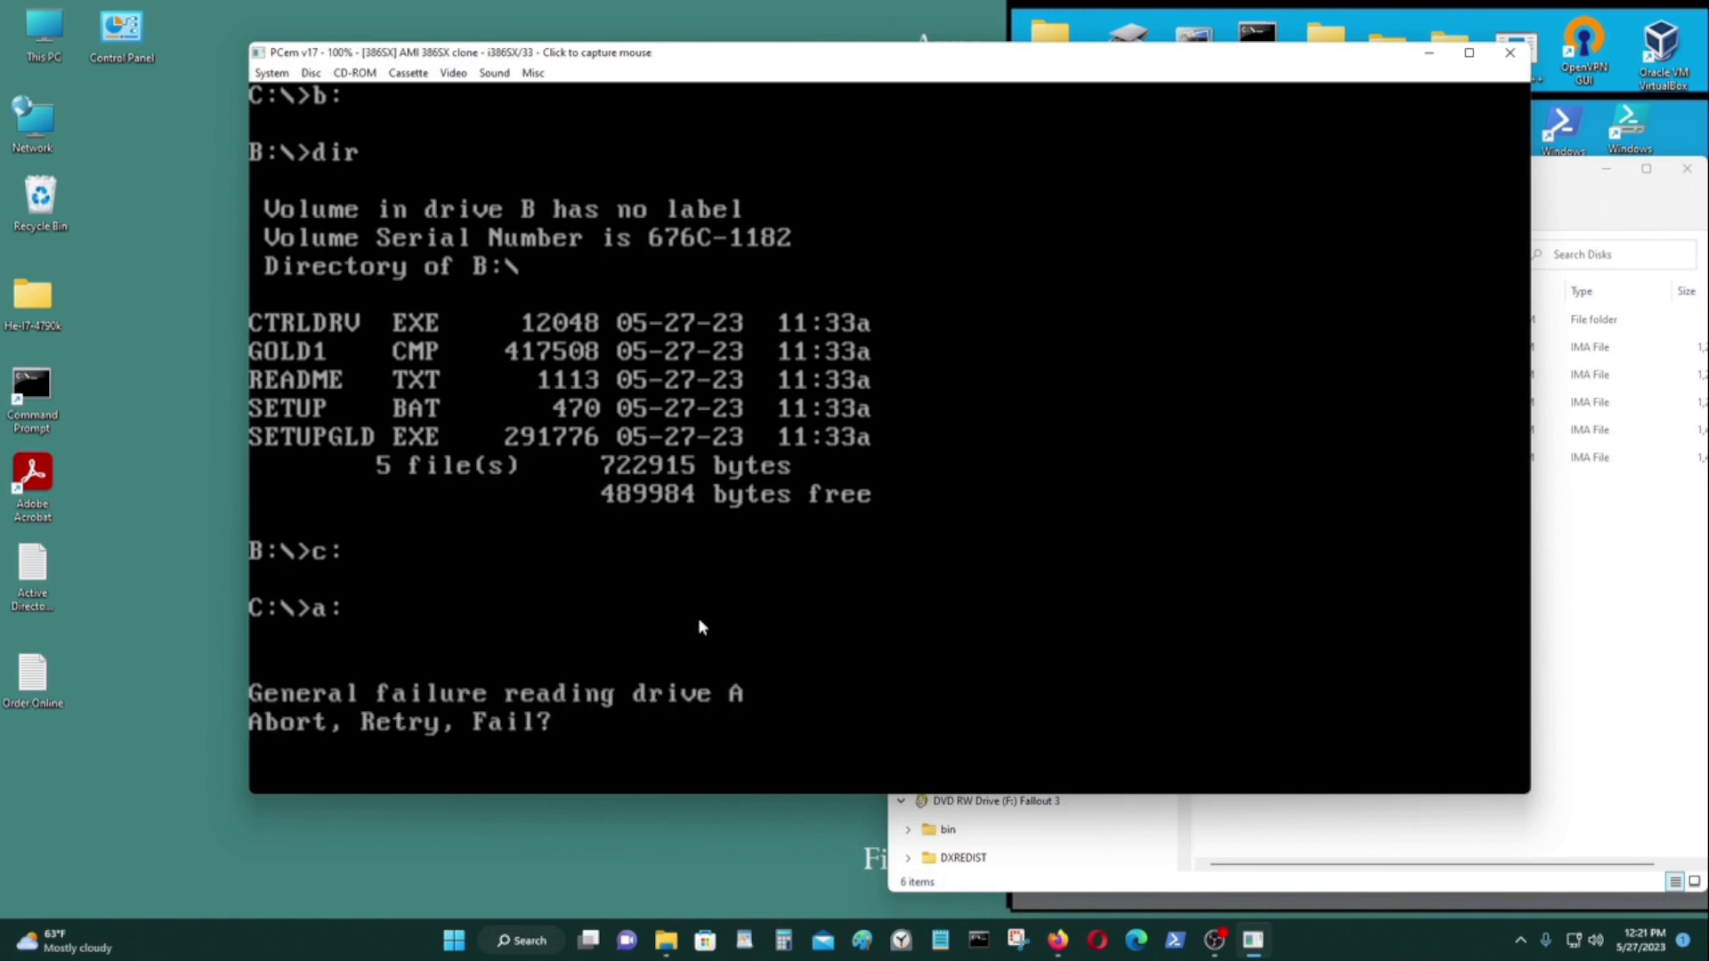
pyautogui.write('fc:')
pyautogui.press('Return')
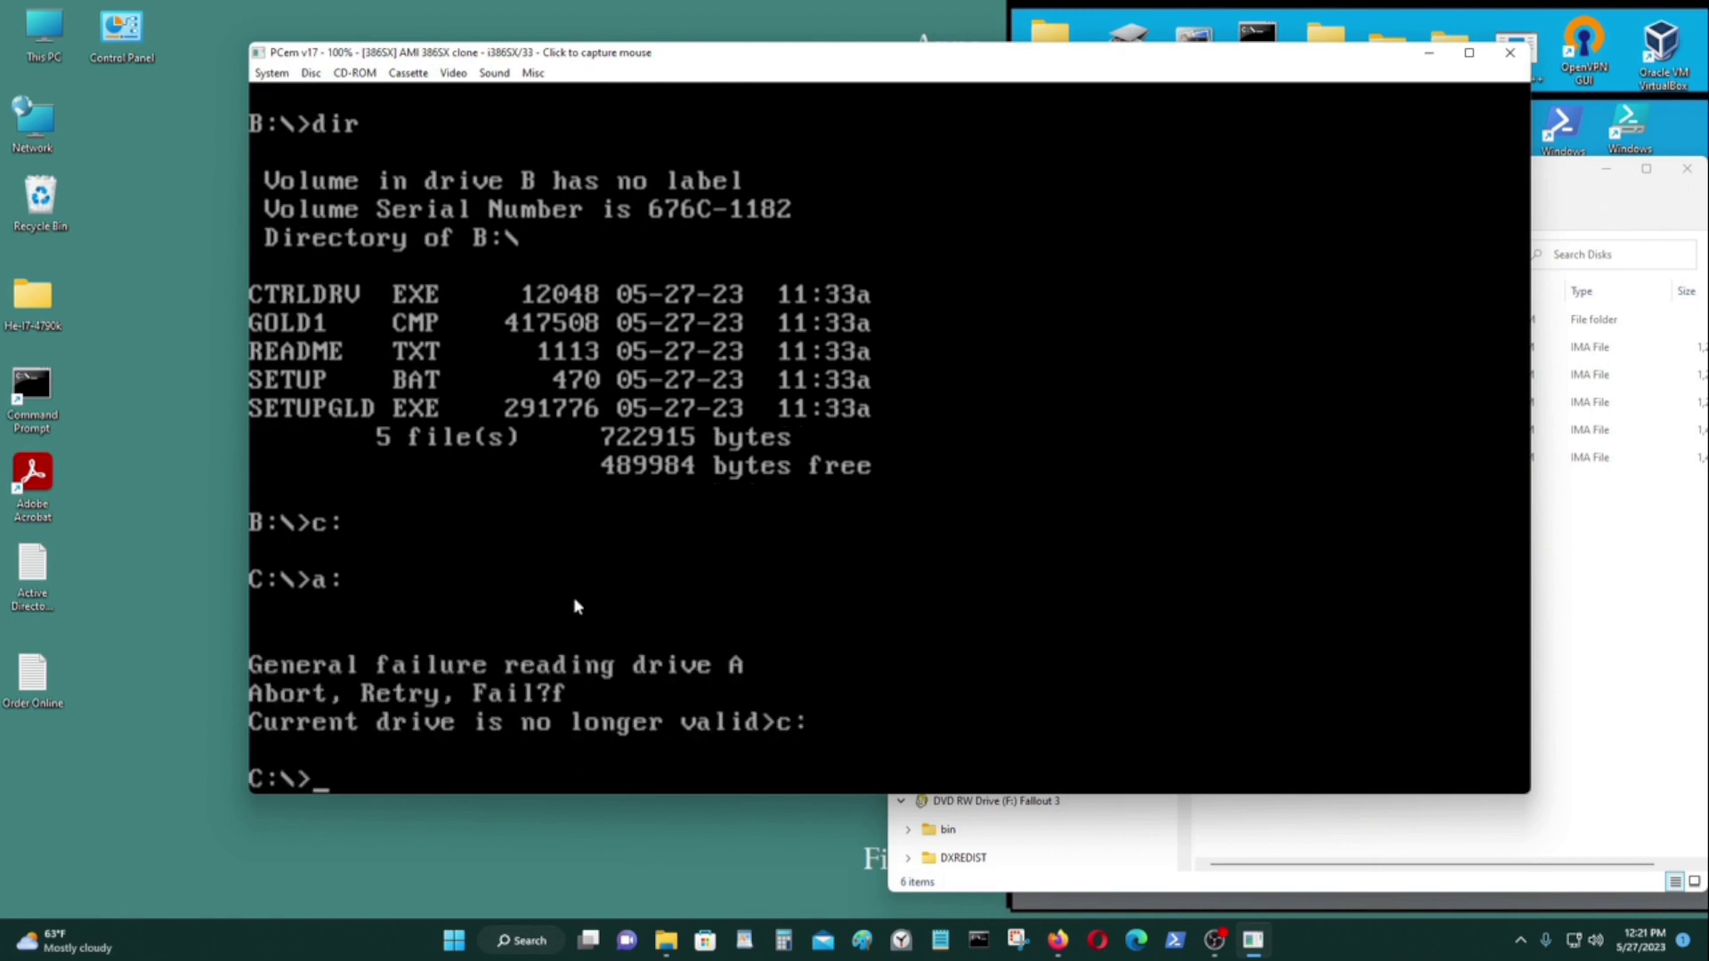
# Load Disk 2.IMA into drive B, switch to B: and list its files
pyautogui.click(317, 74)
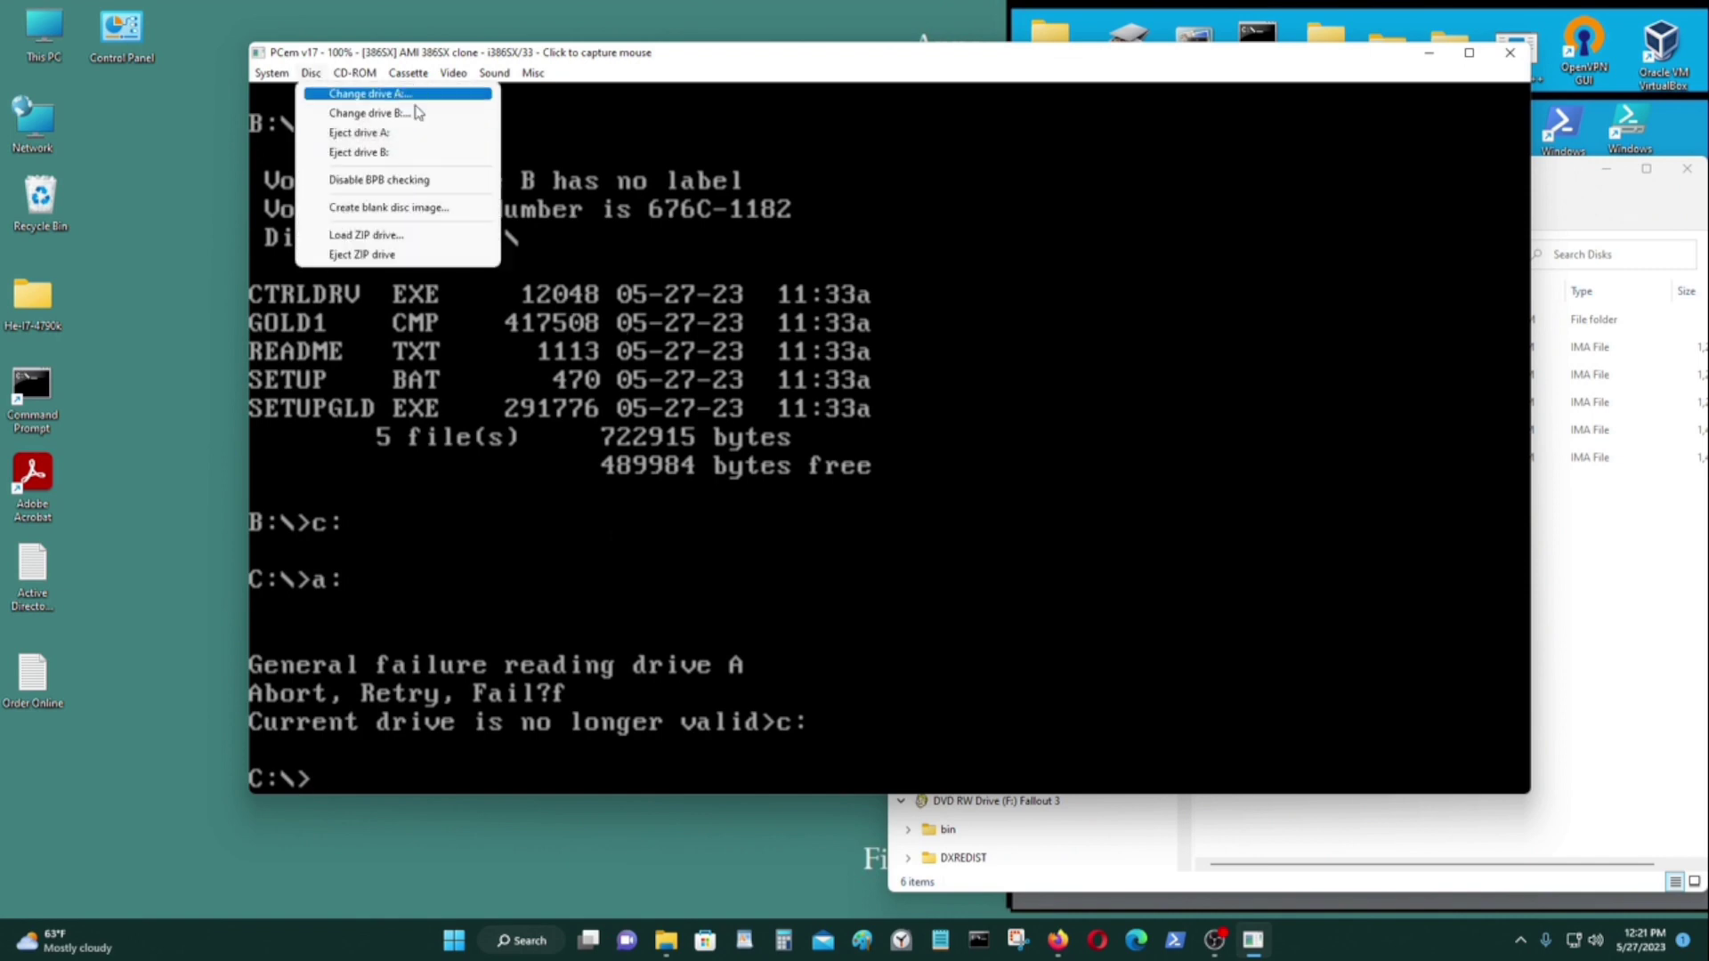
pyautogui.click(418, 133)
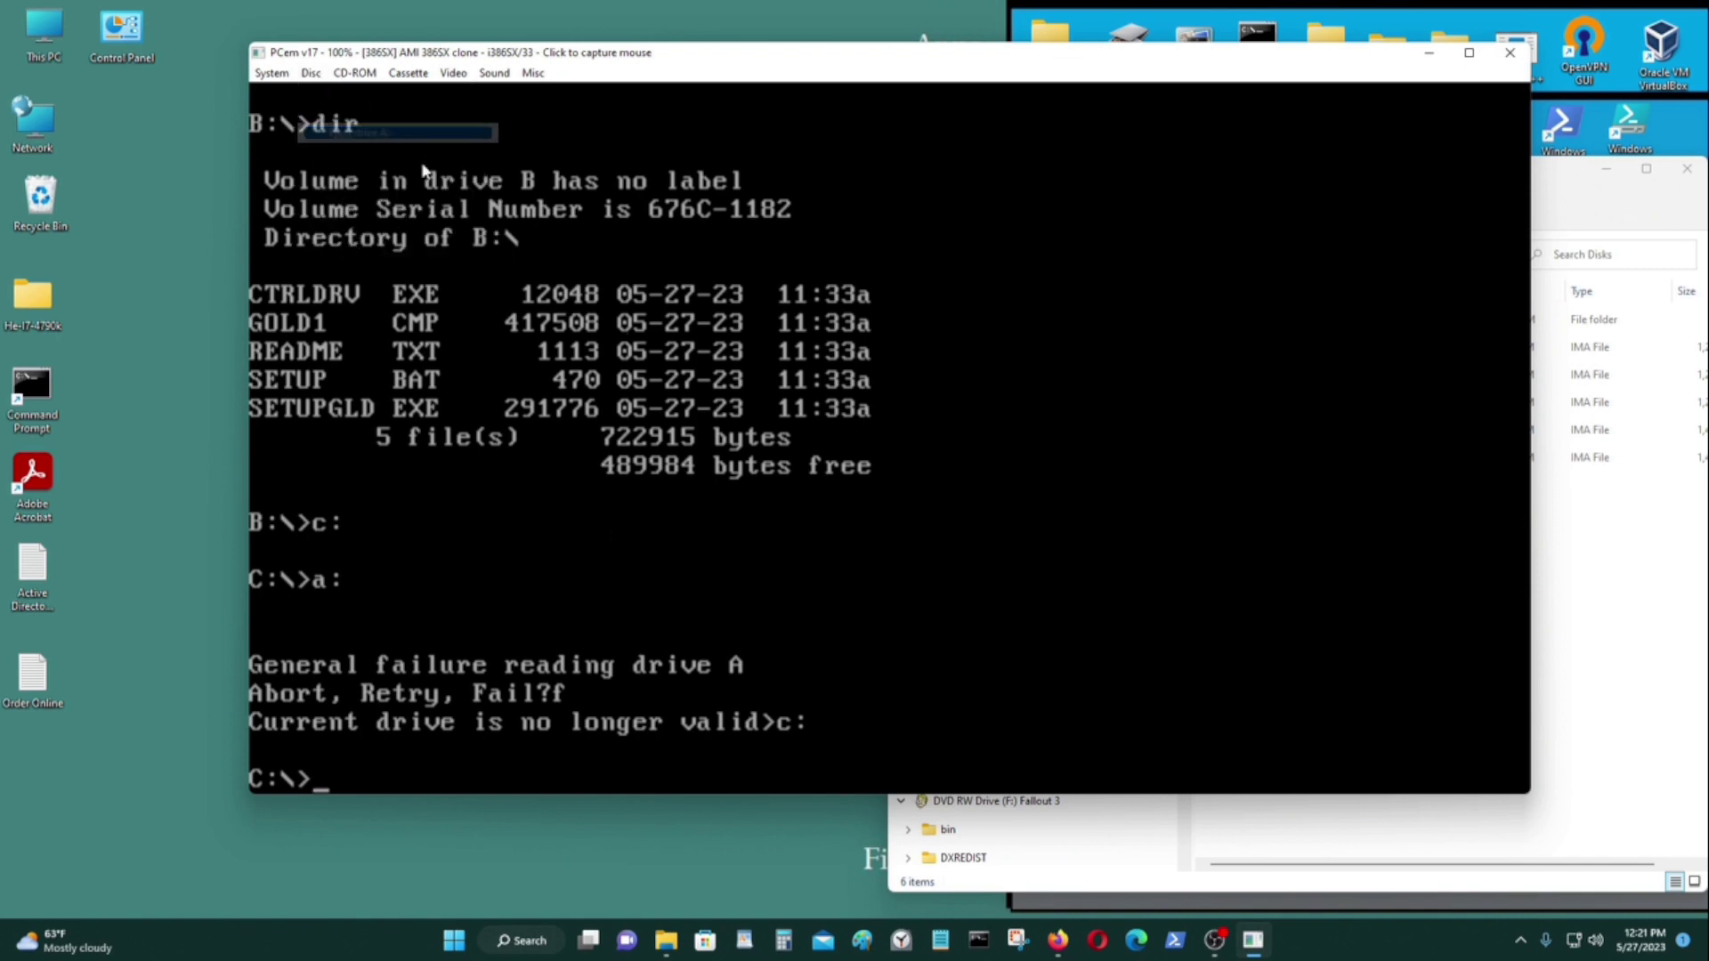
pyautogui.click(310, 74)
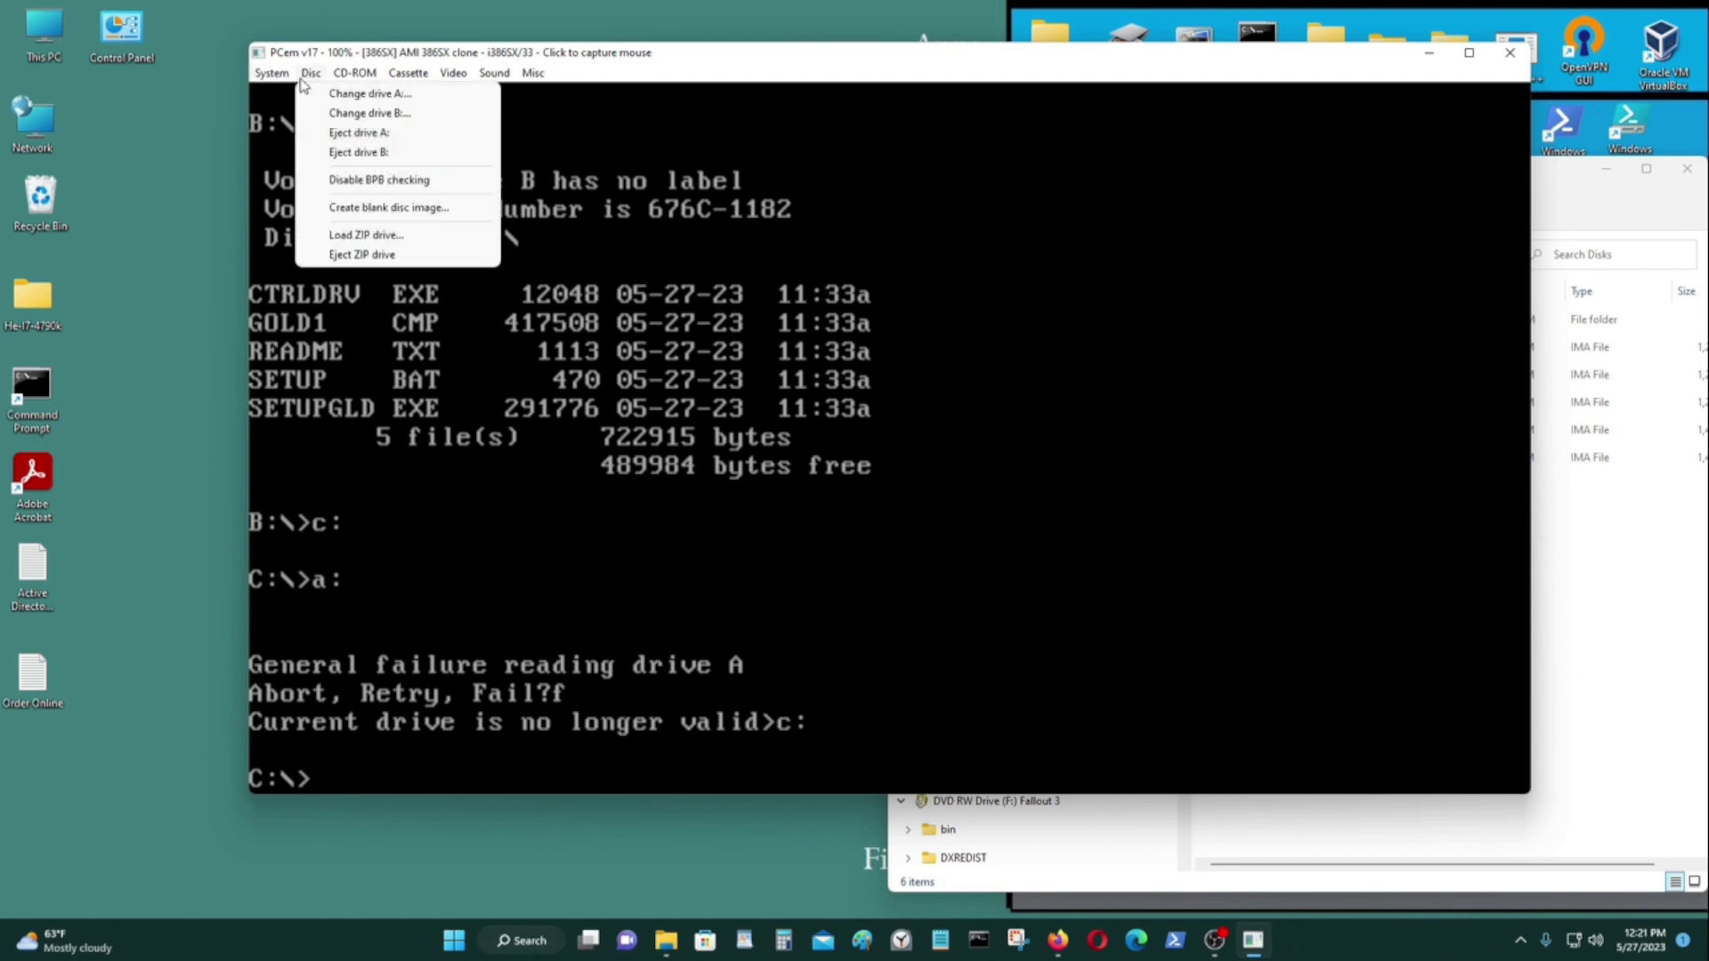
pyautogui.click(382, 113)
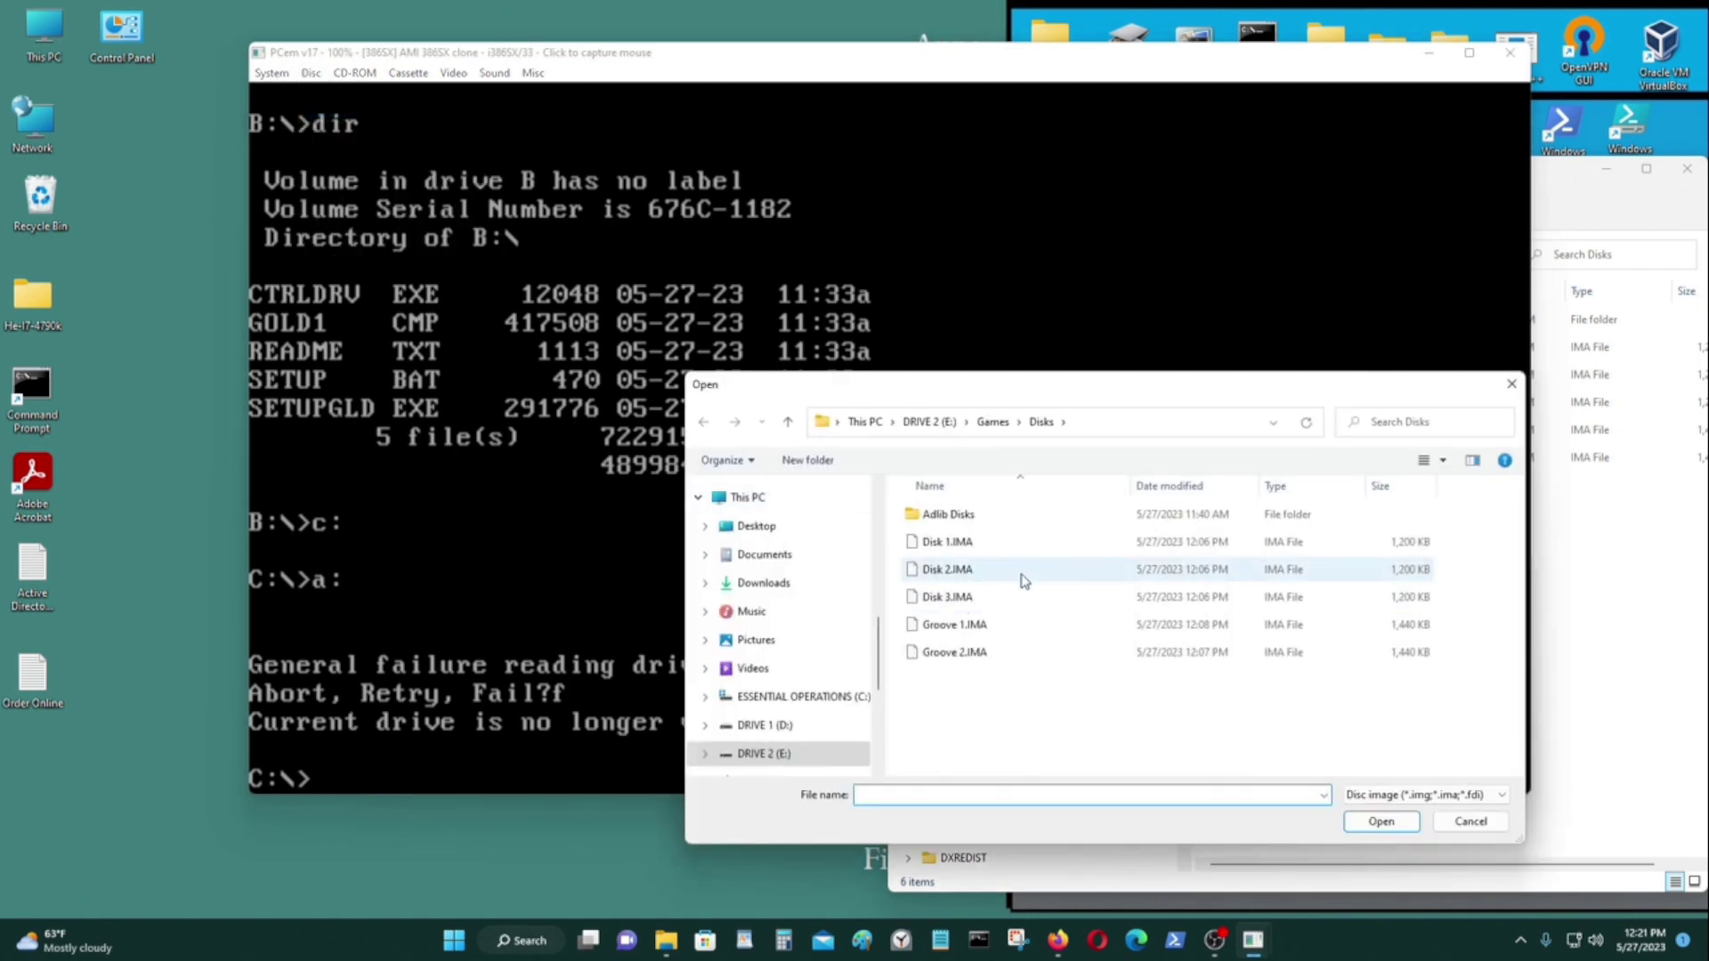
pyautogui.click(1023, 570)
pyautogui.click(1381, 821)
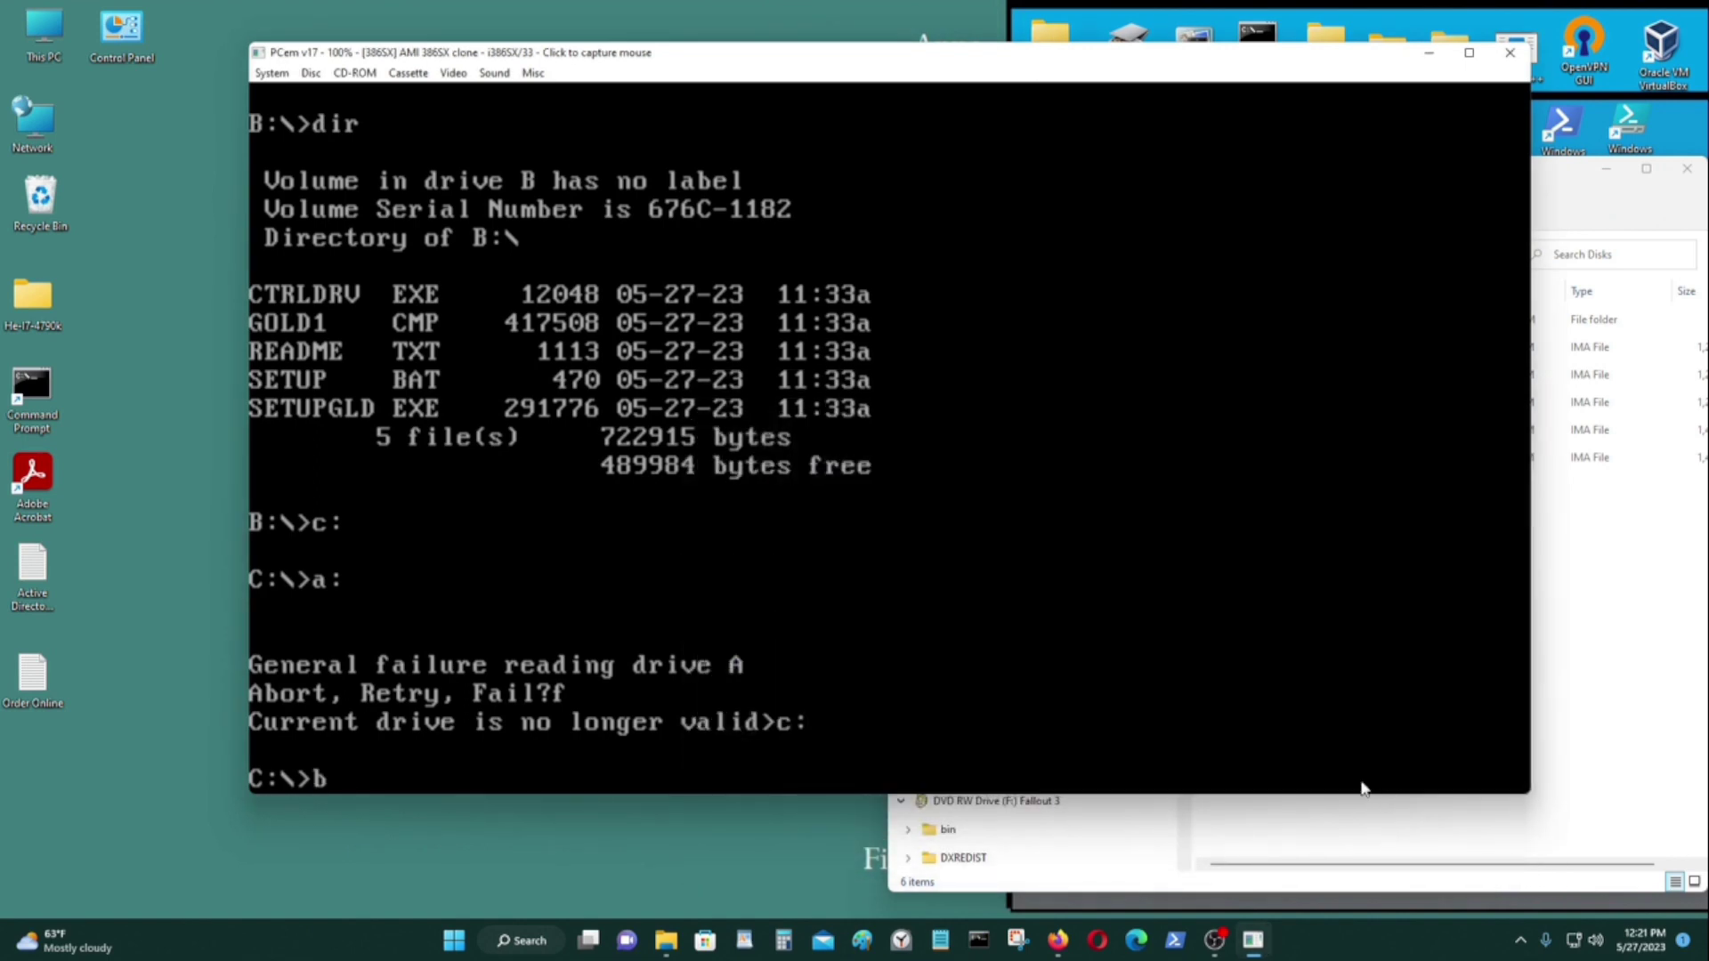
pyautogui.write(':')
pyautogui.press('Return')
pyautogui.write('dir')
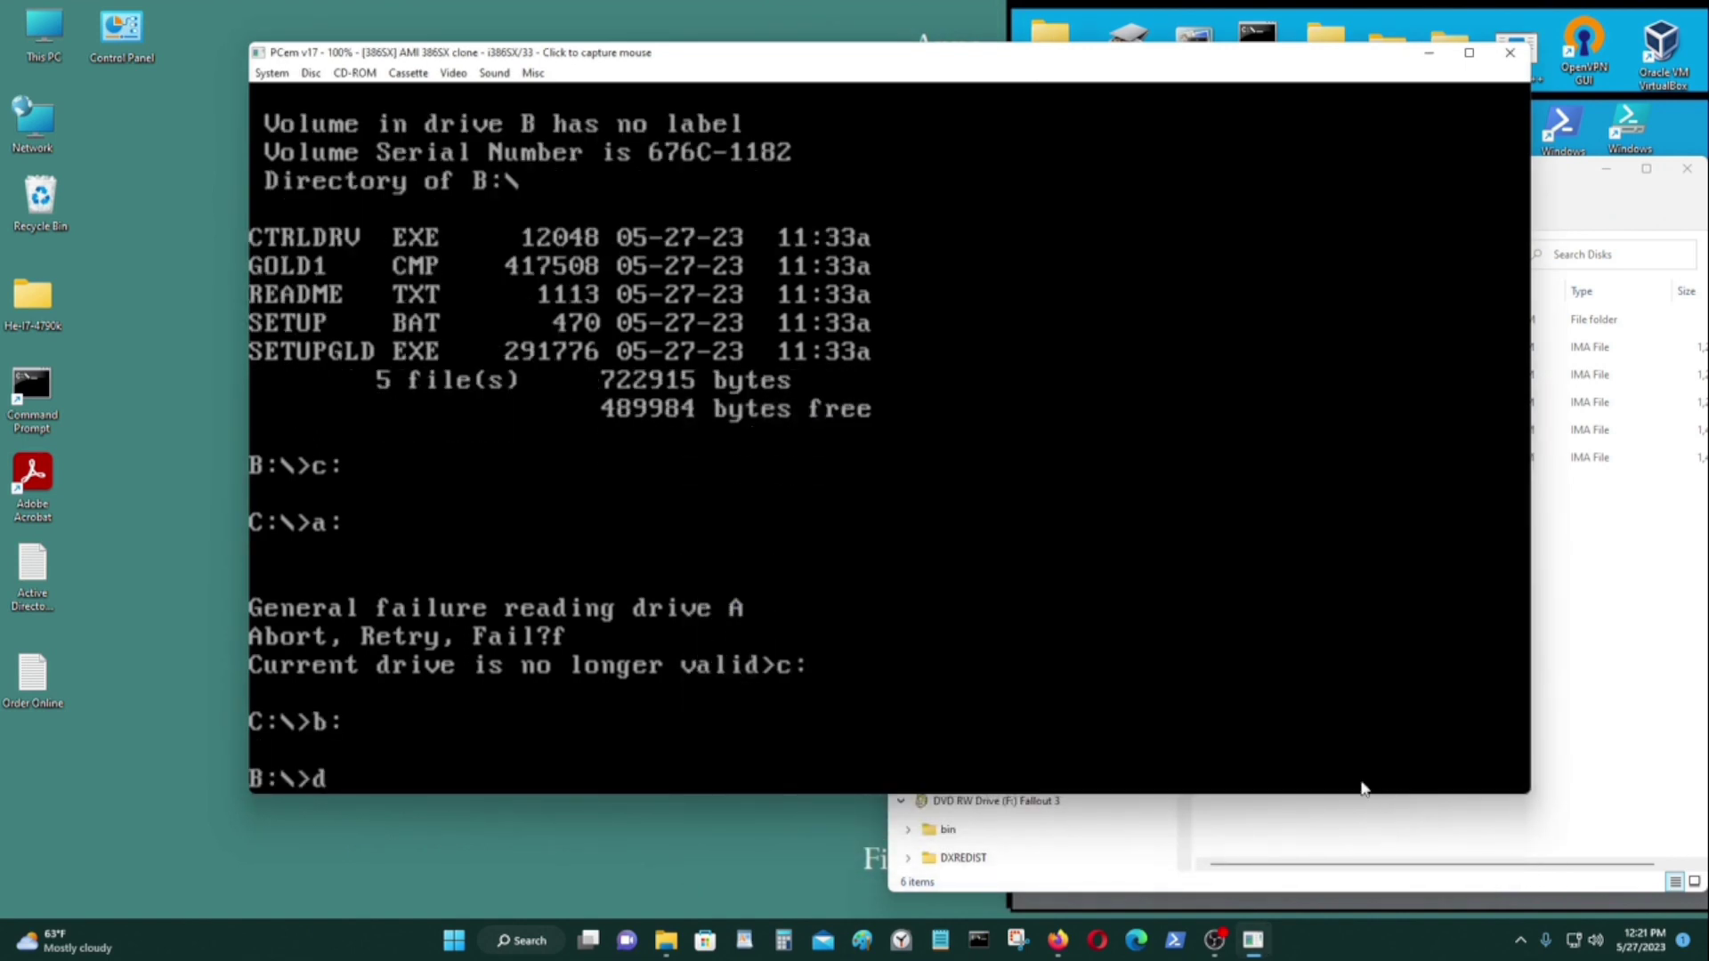
pyautogui.press('Return')
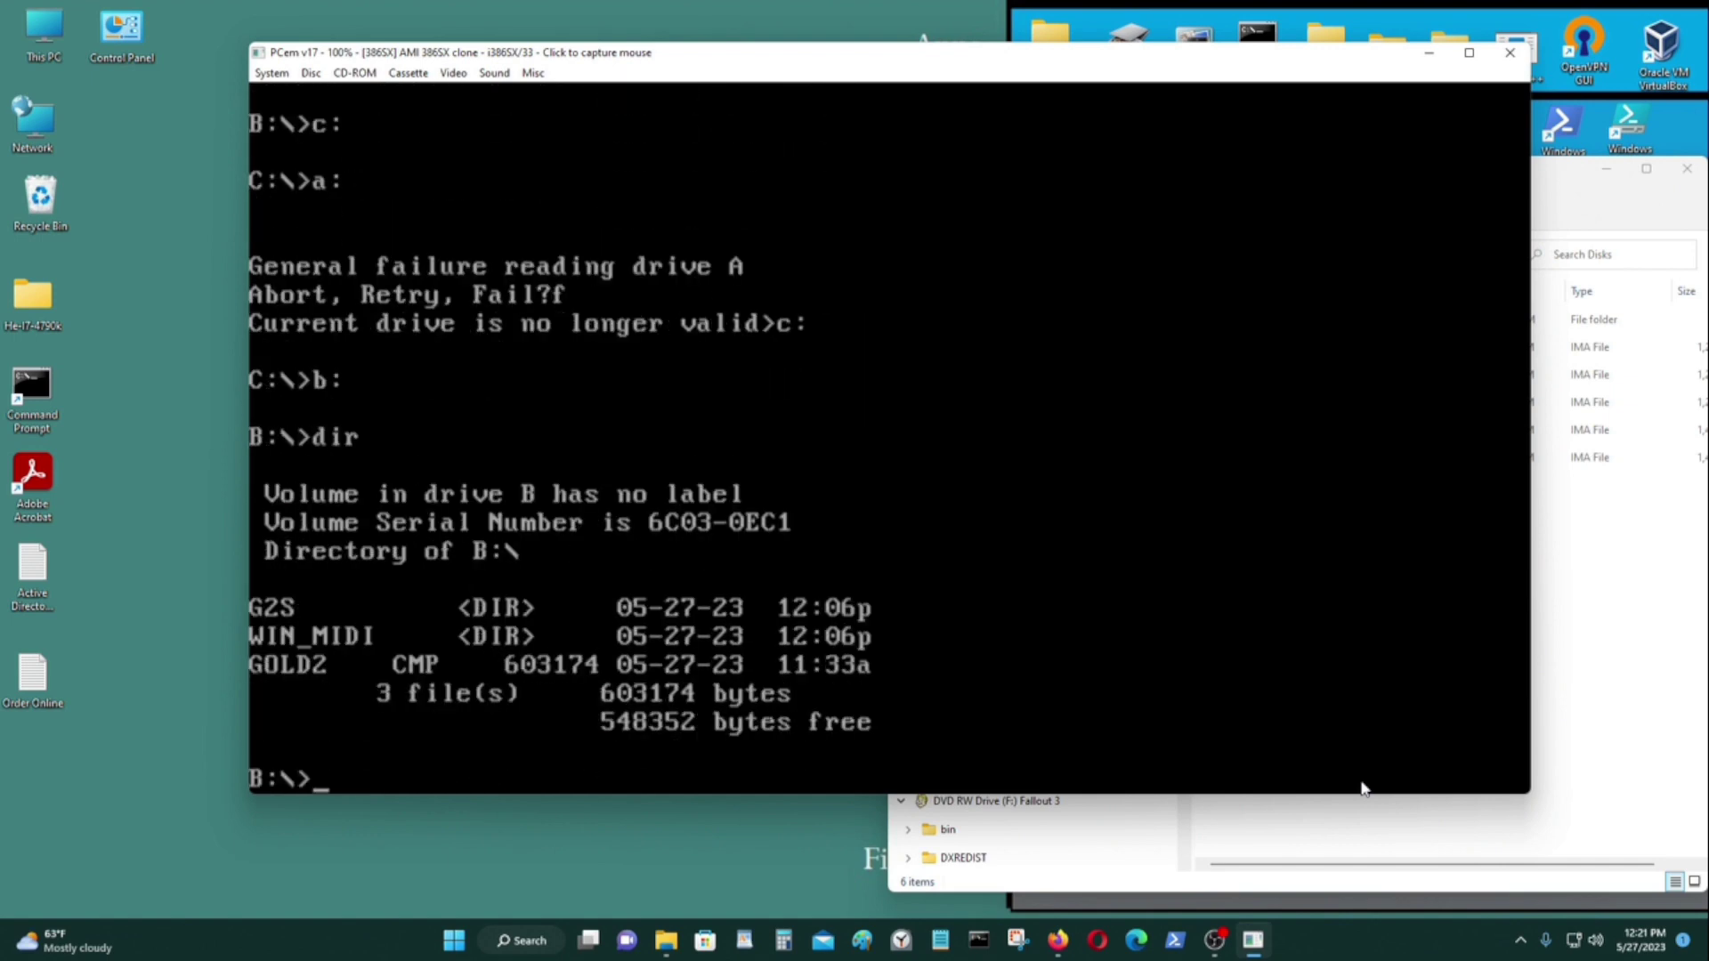
# Swap Disk 3.IMA into drive B, list WINDRV and GOLD3.CMP, then return to C:
pyautogui.click(310, 73)
pyautogui.click(323, 116)
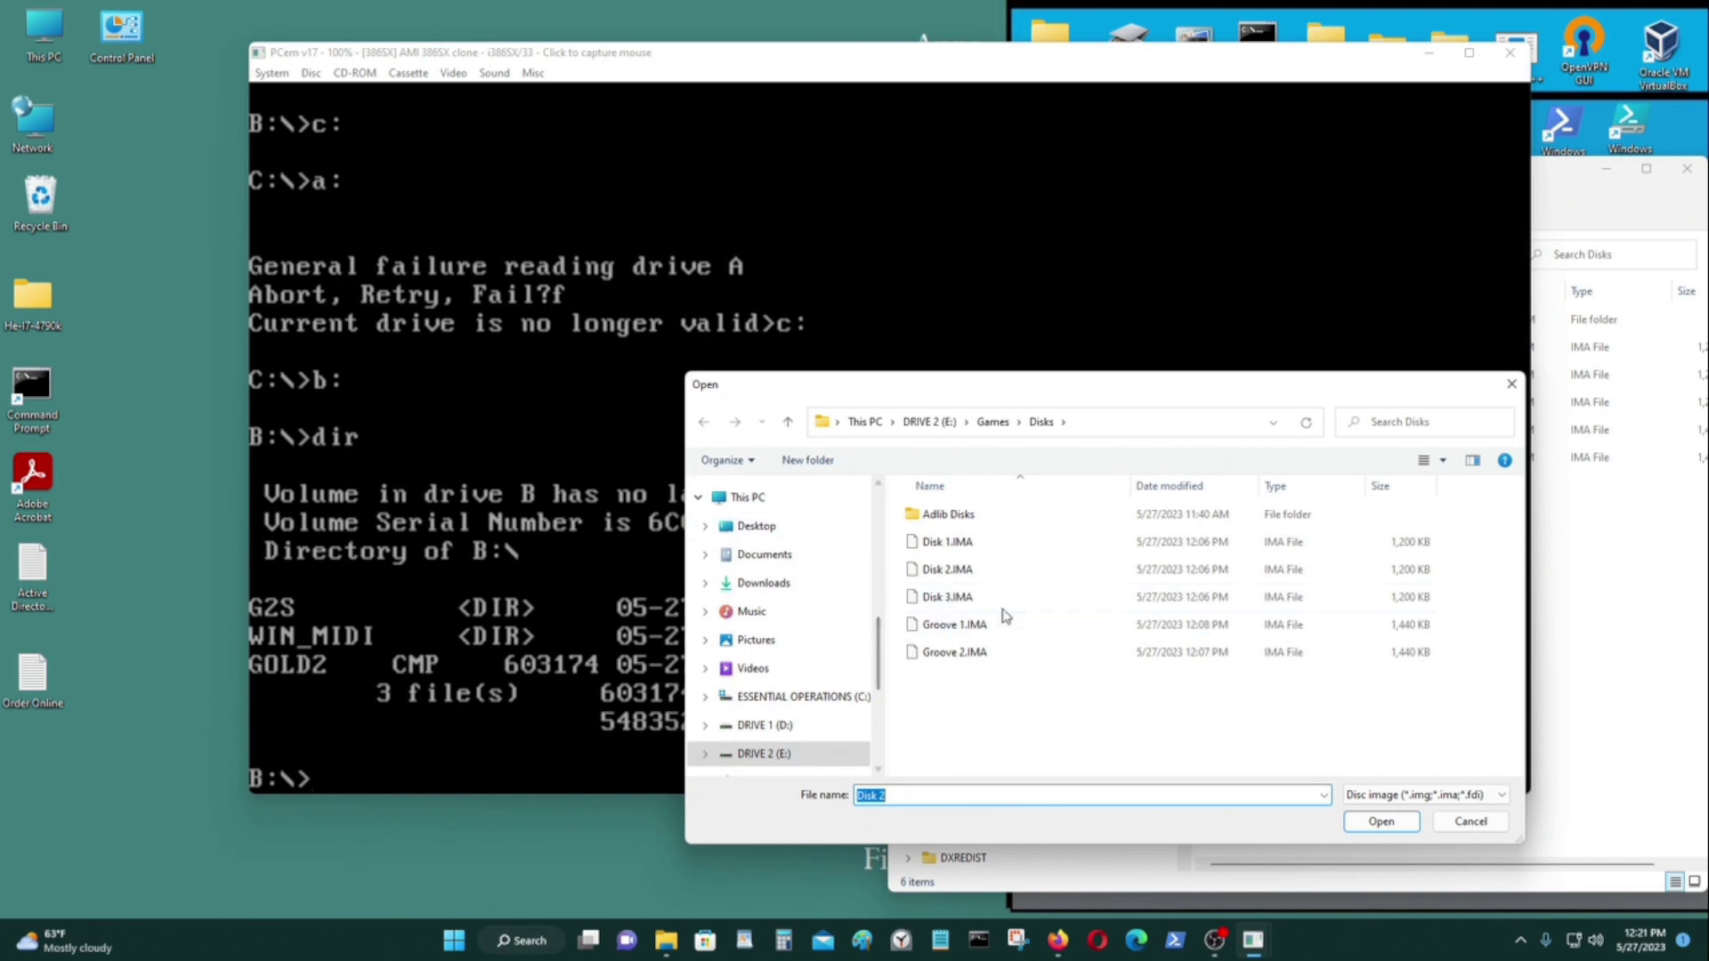
pyautogui.click(948, 596)
pyautogui.click(1380, 822)
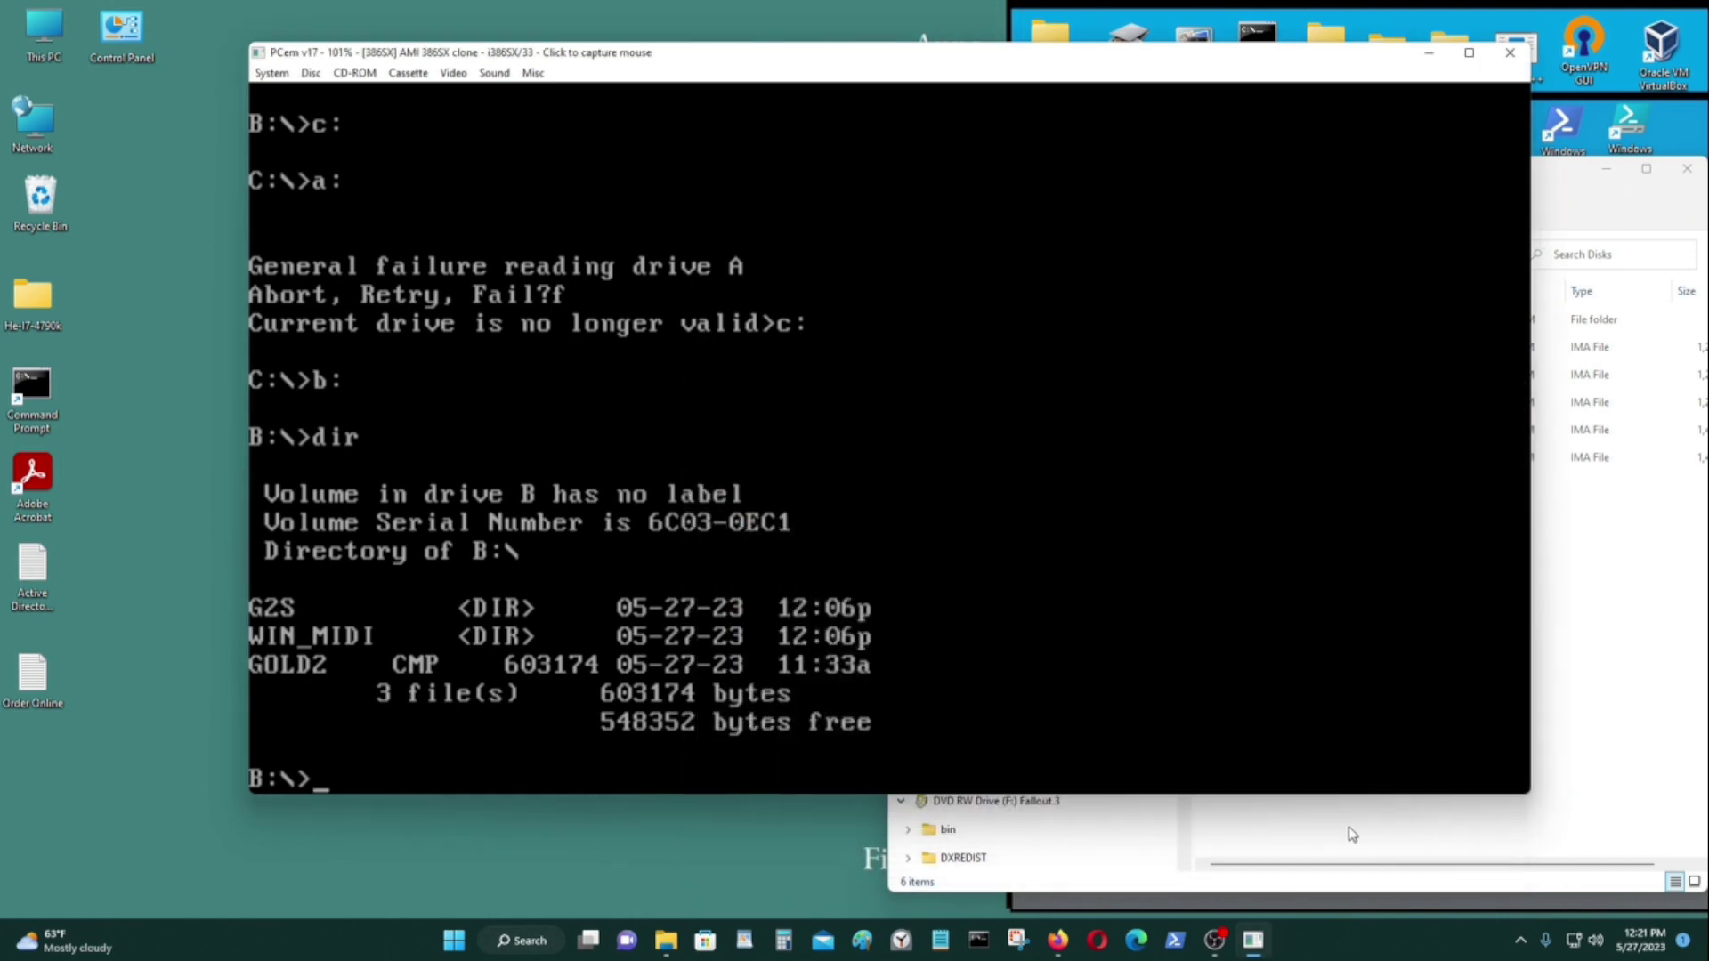
pyautogui.write('dir')
pyautogui.press('Return')
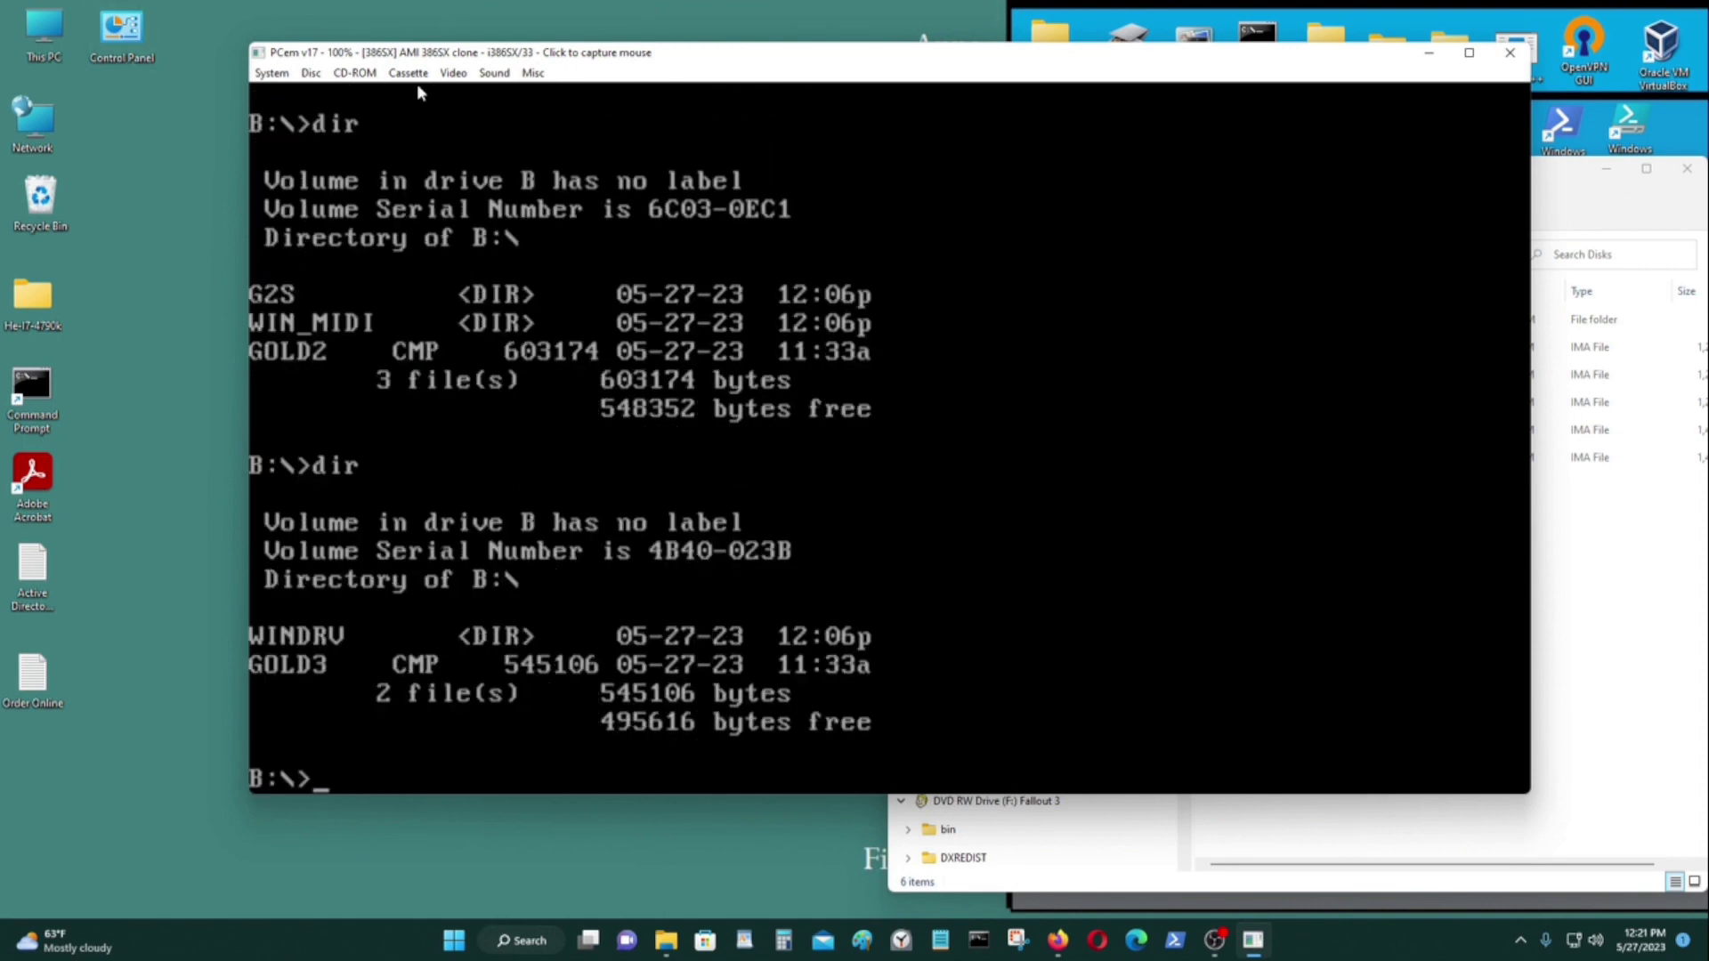
pyautogui.write('c:')
pyautogui.press('Return')
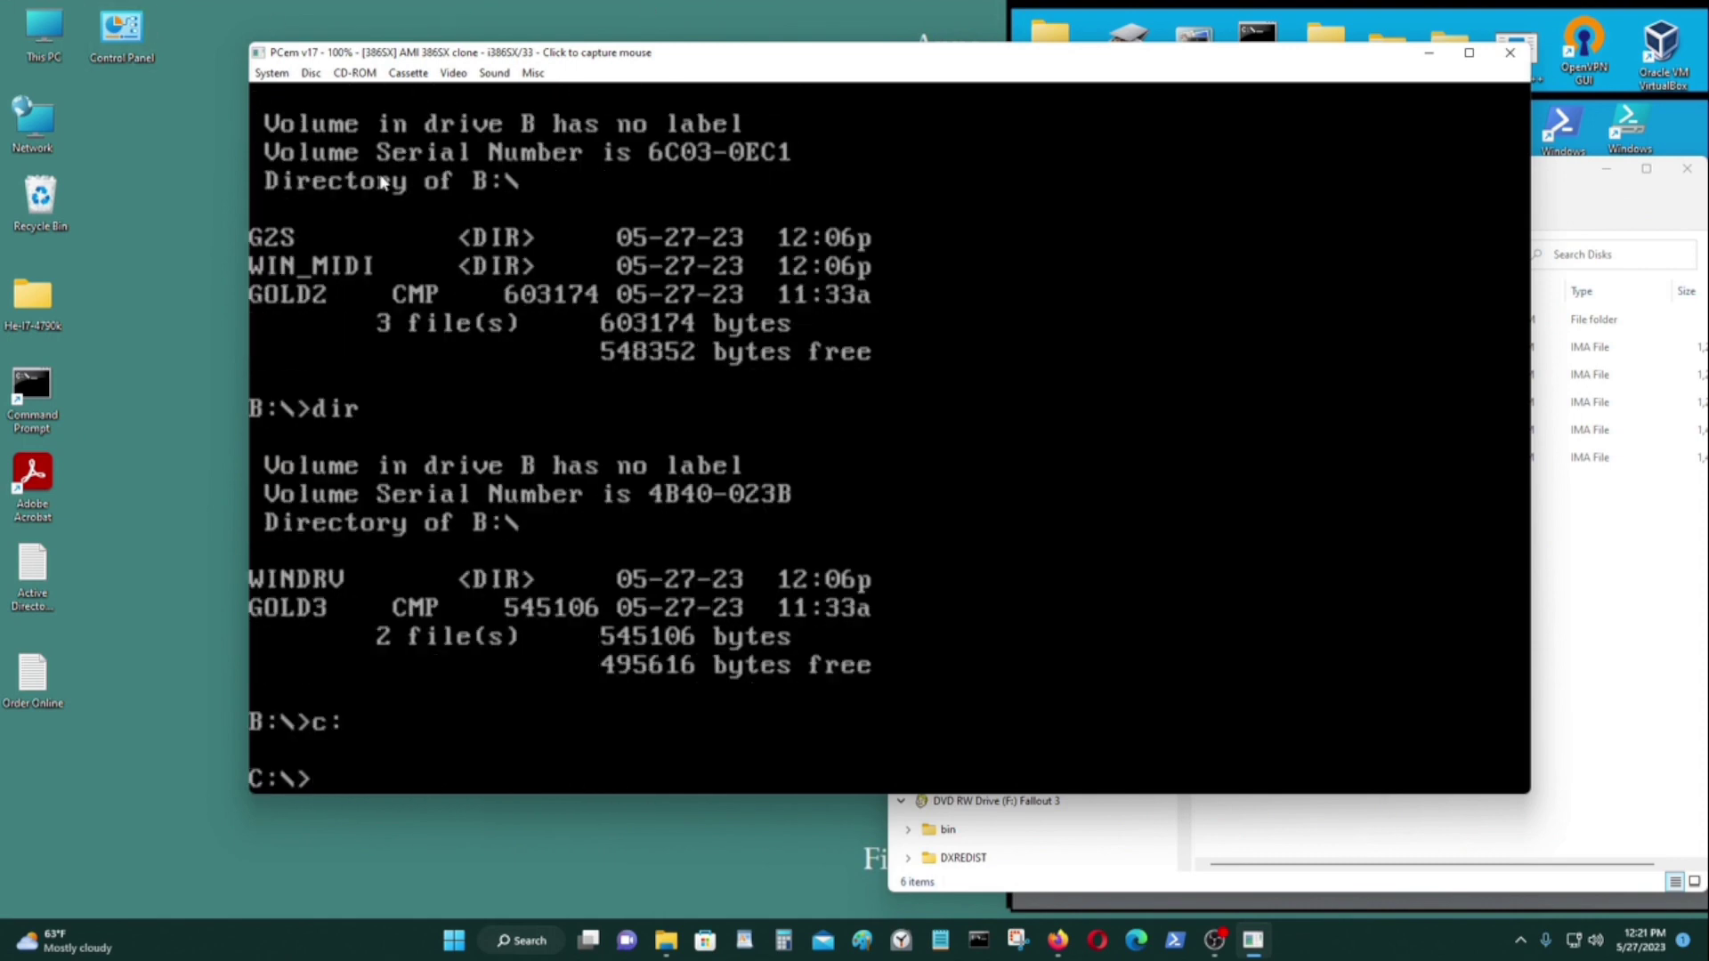
# Load Groove 1.IMA into drive A and list its 11 files (273,528 bytes) with a: and dir
pyautogui.click(311, 73)
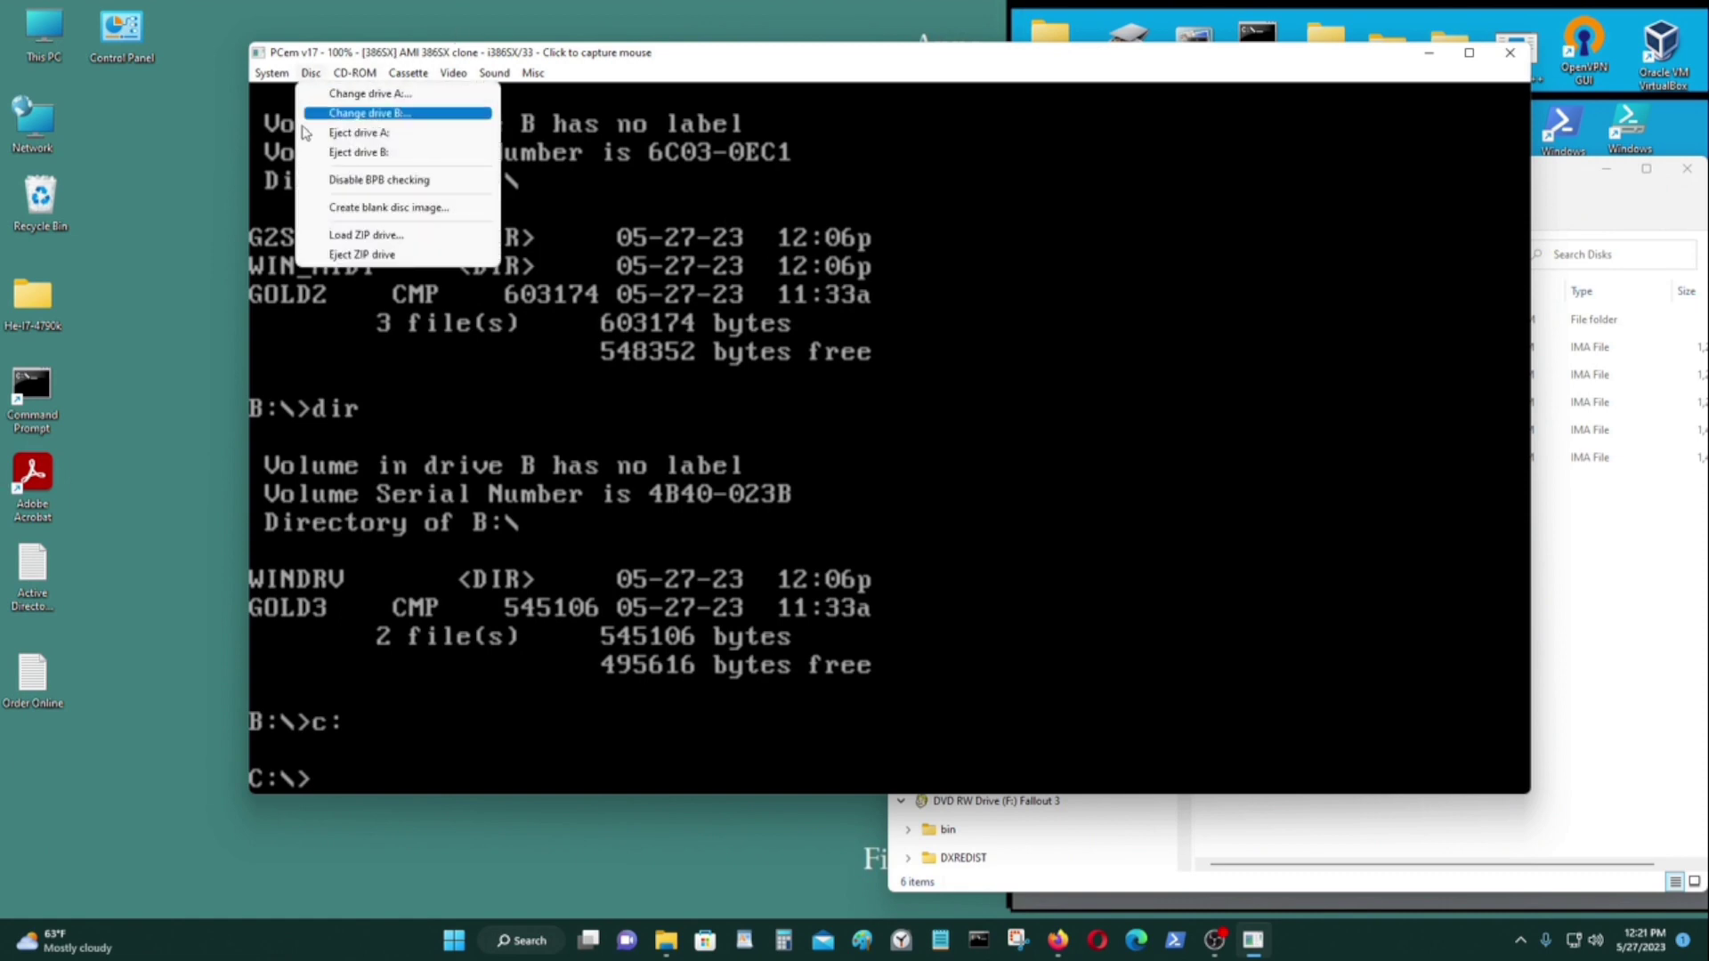
pyautogui.click(361, 93)
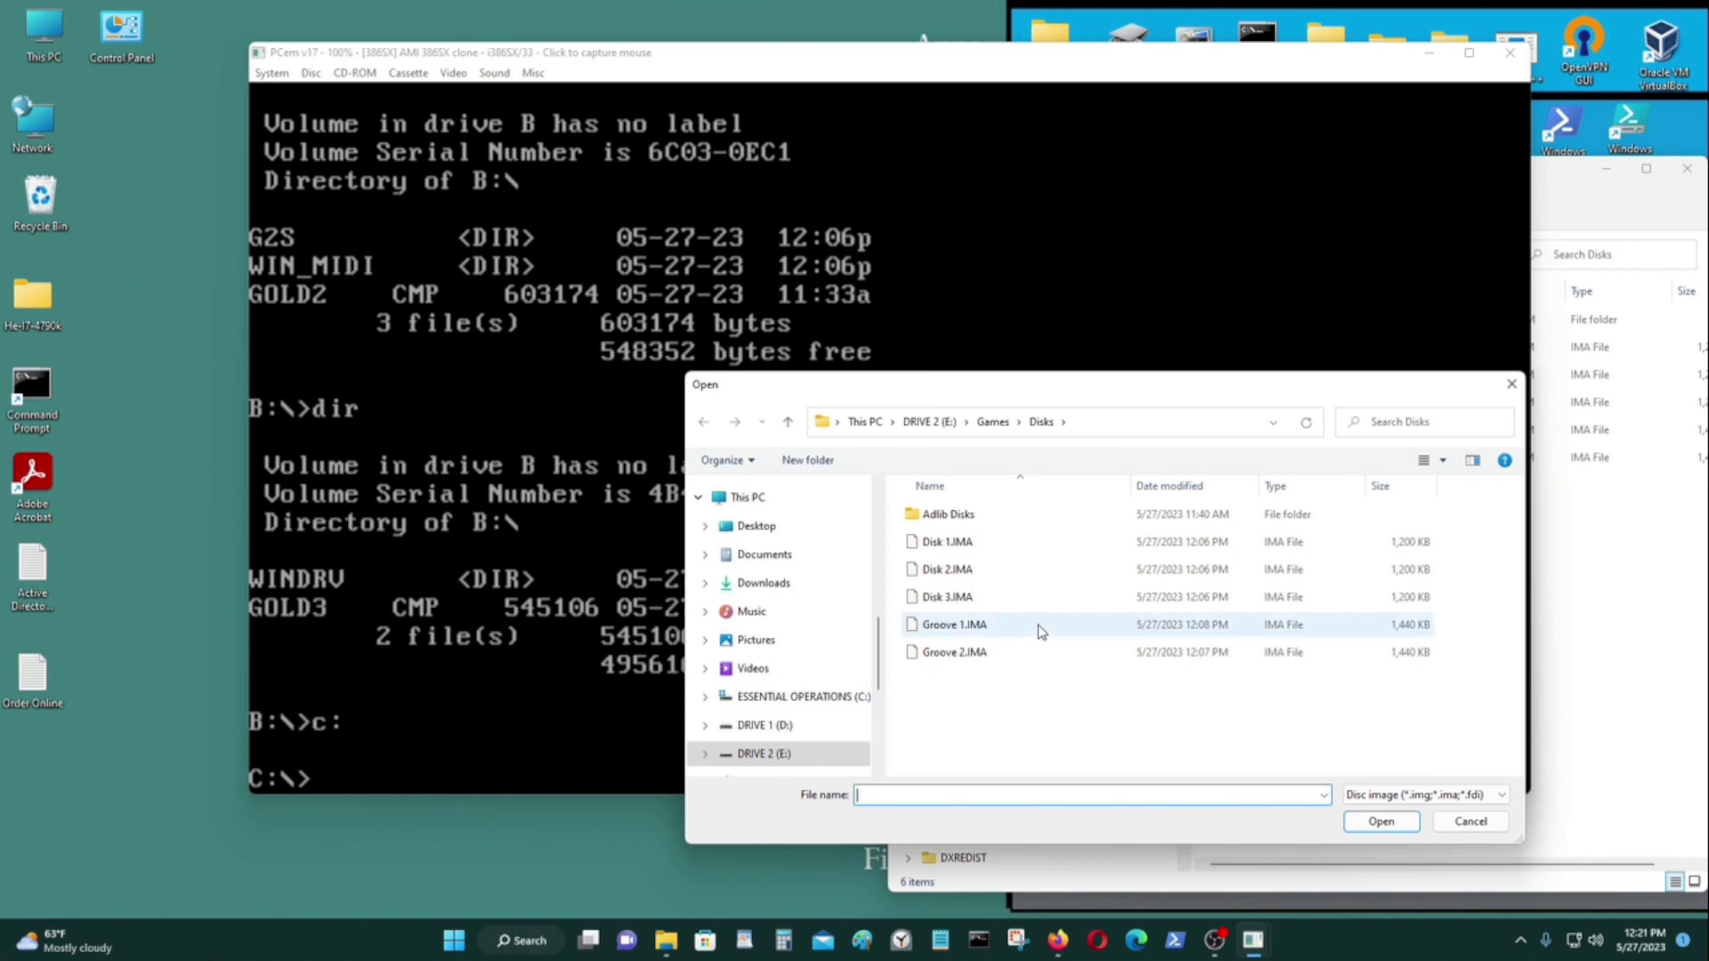
pyautogui.click(1034, 626)
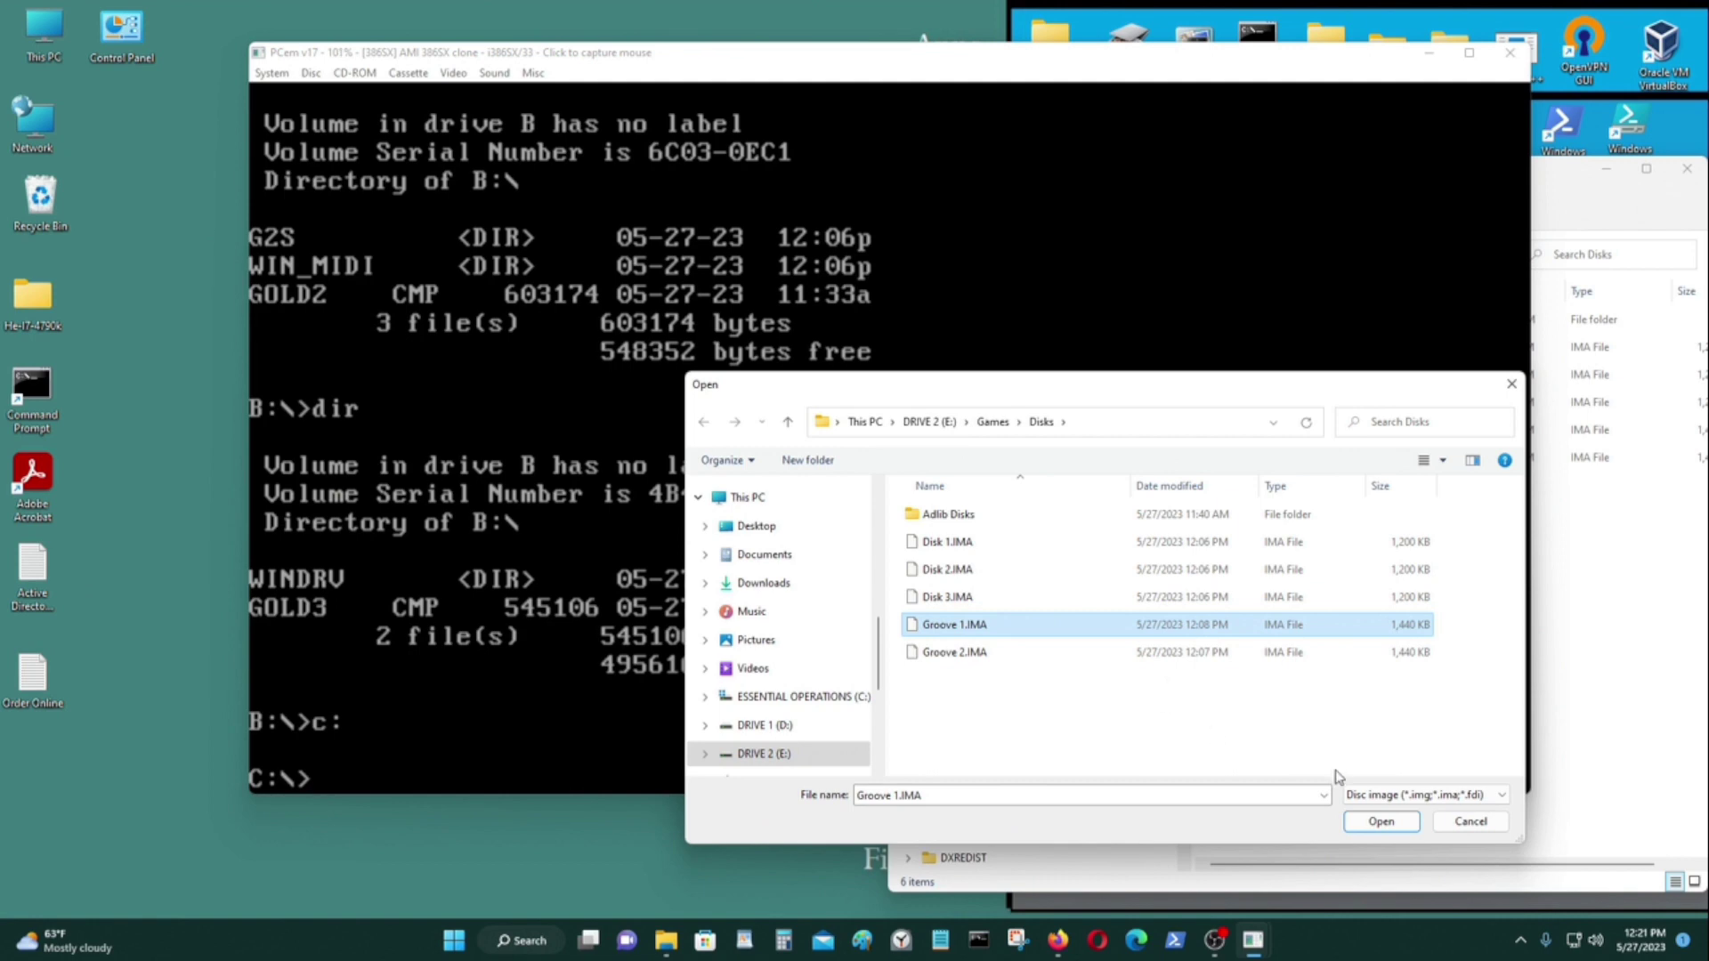
pyautogui.click(1369, 819)
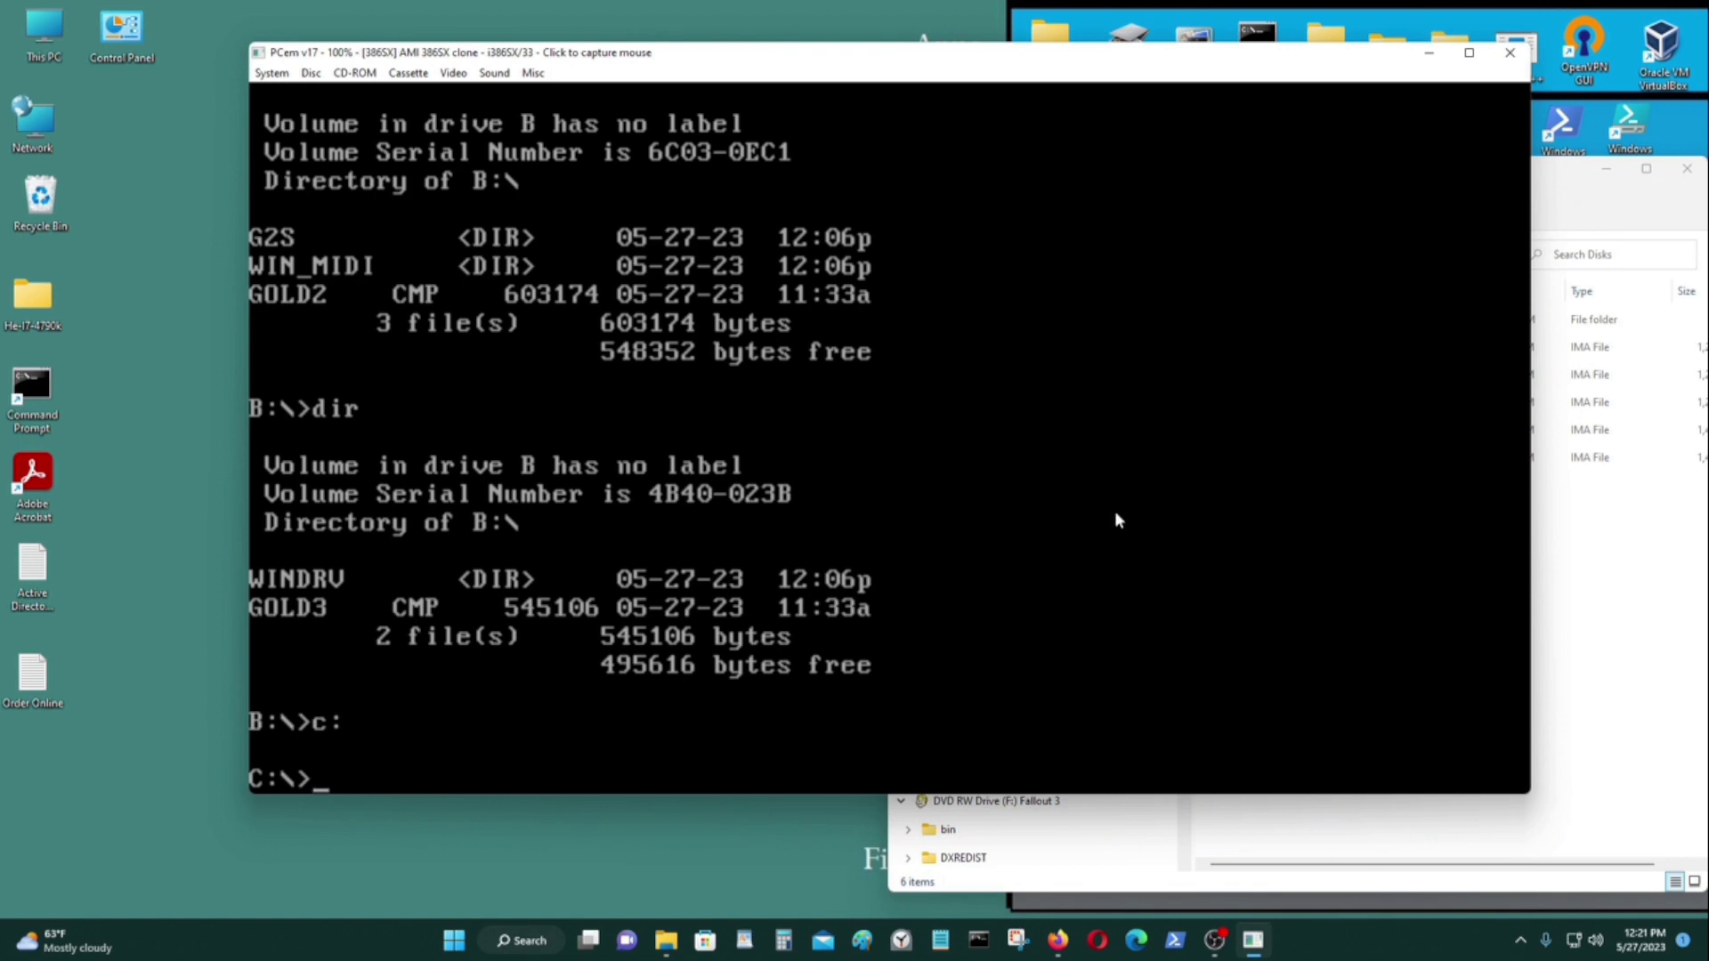
pyautogui.write('a:')
pyautogui.press('Return')
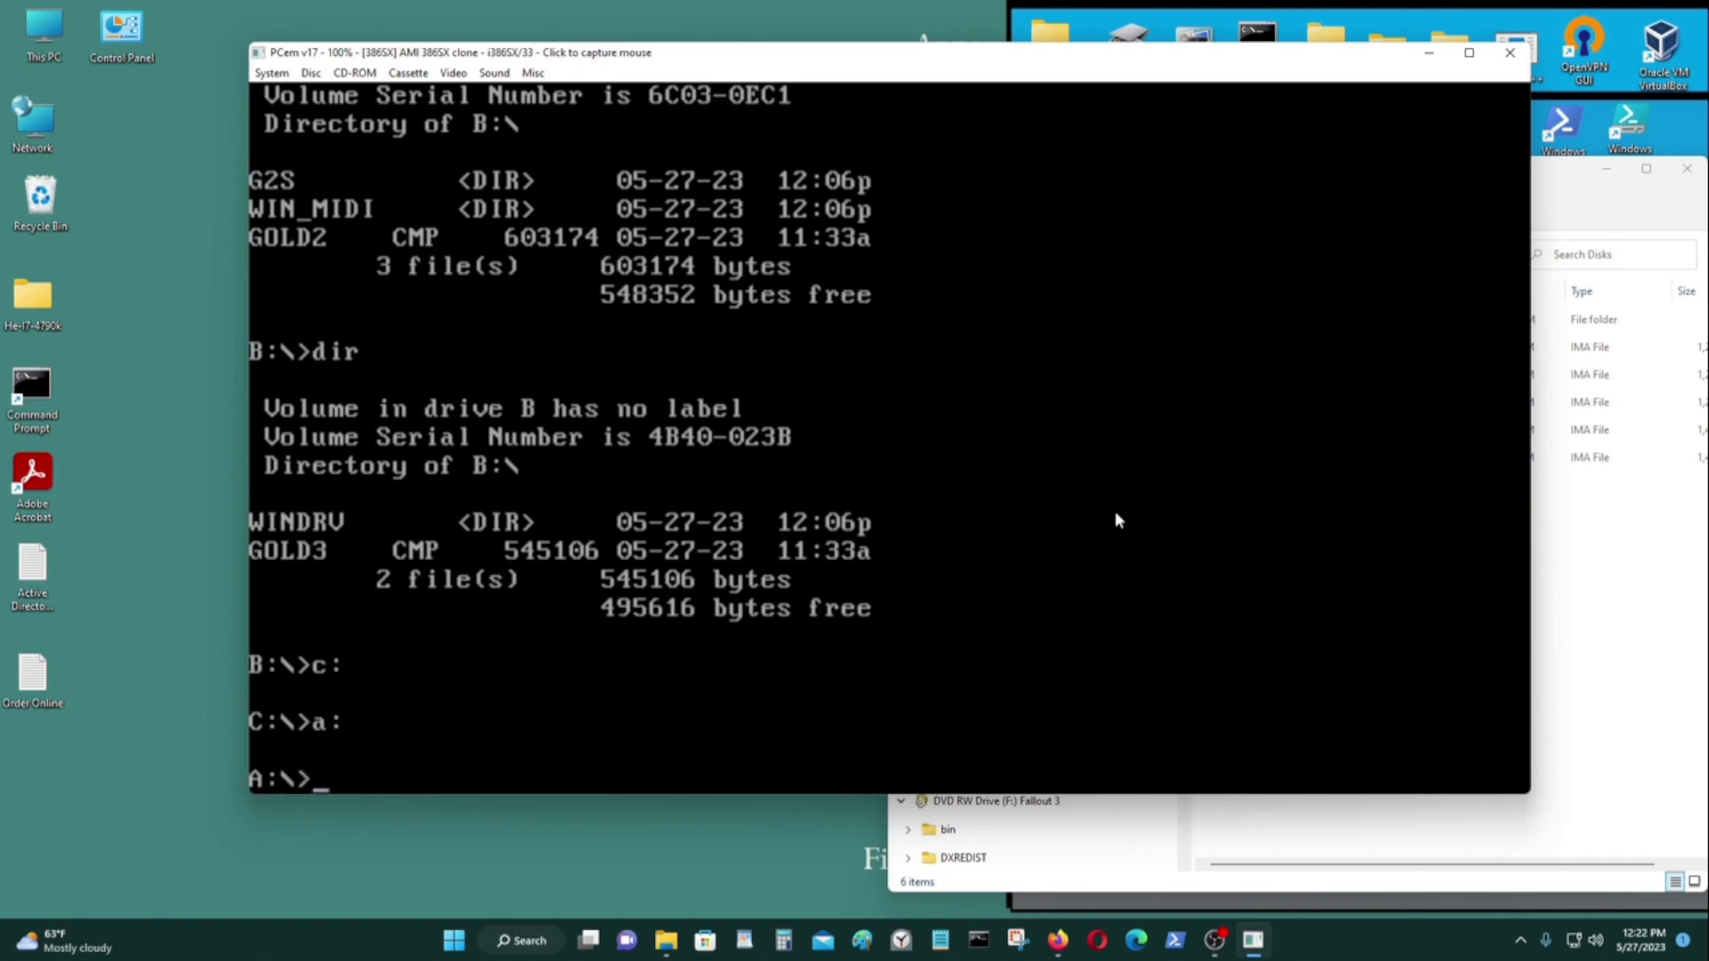
pyautogui.write('dir')
pyautogui.press('Return')
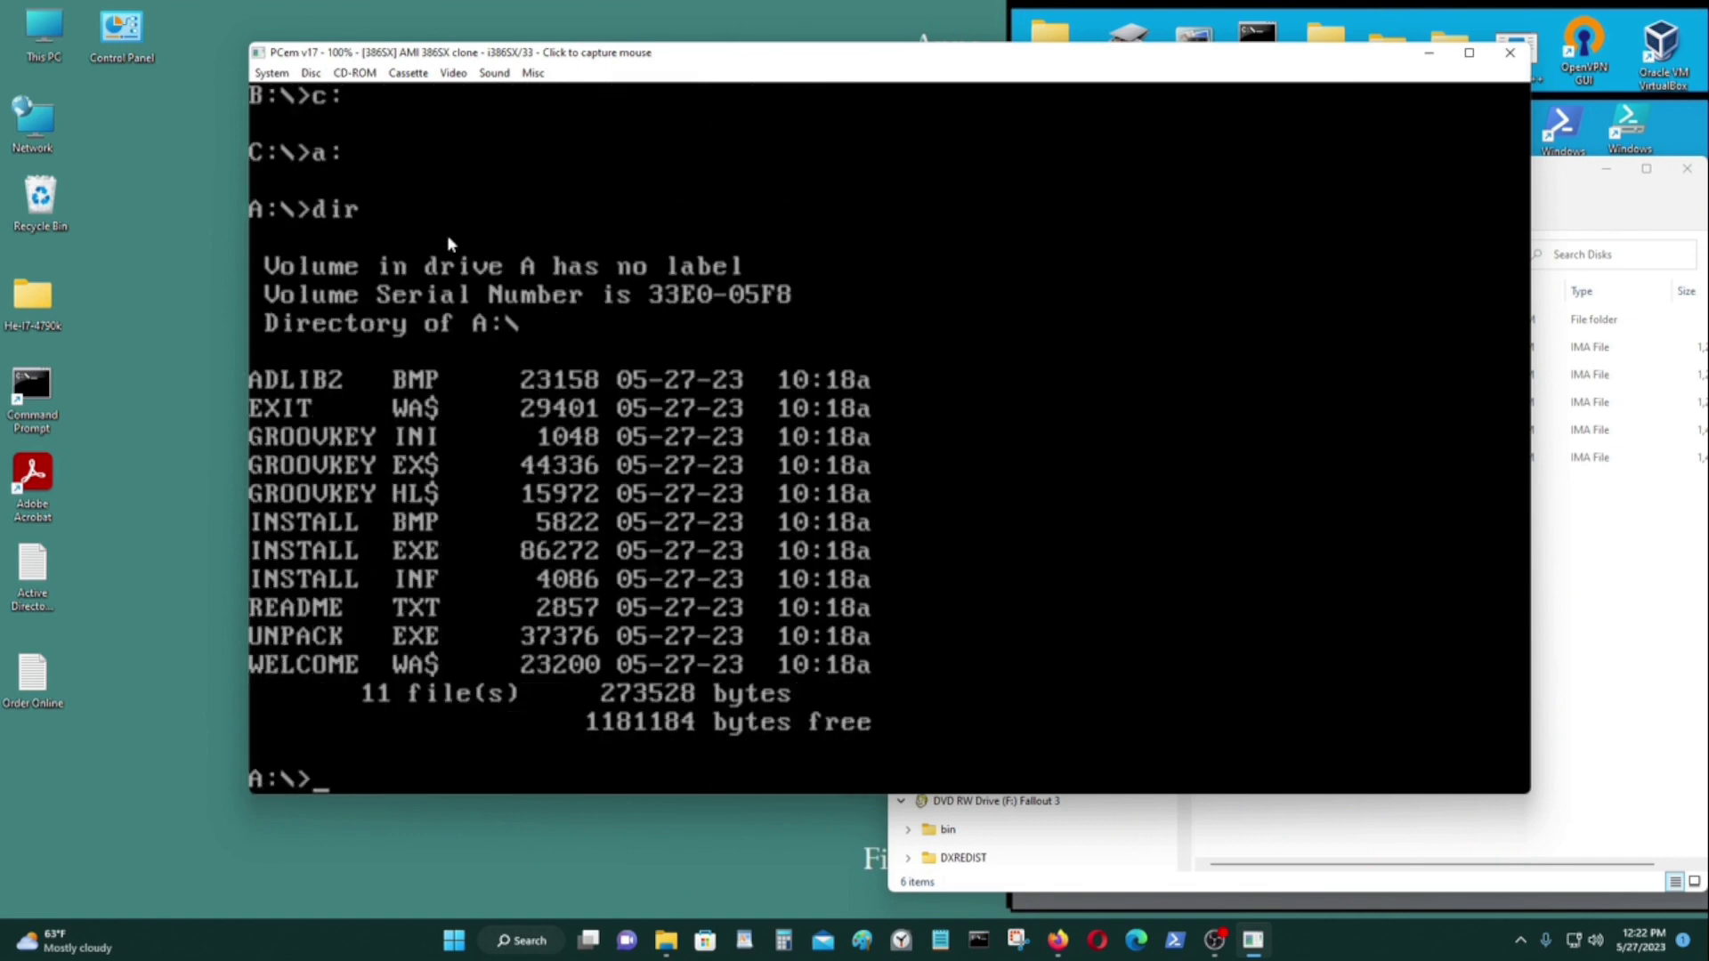
# Swap Groove 2.IMA into drive A and list its 46 files
pyautogui.click(310, 72)
pyautogui.click(374, 94)
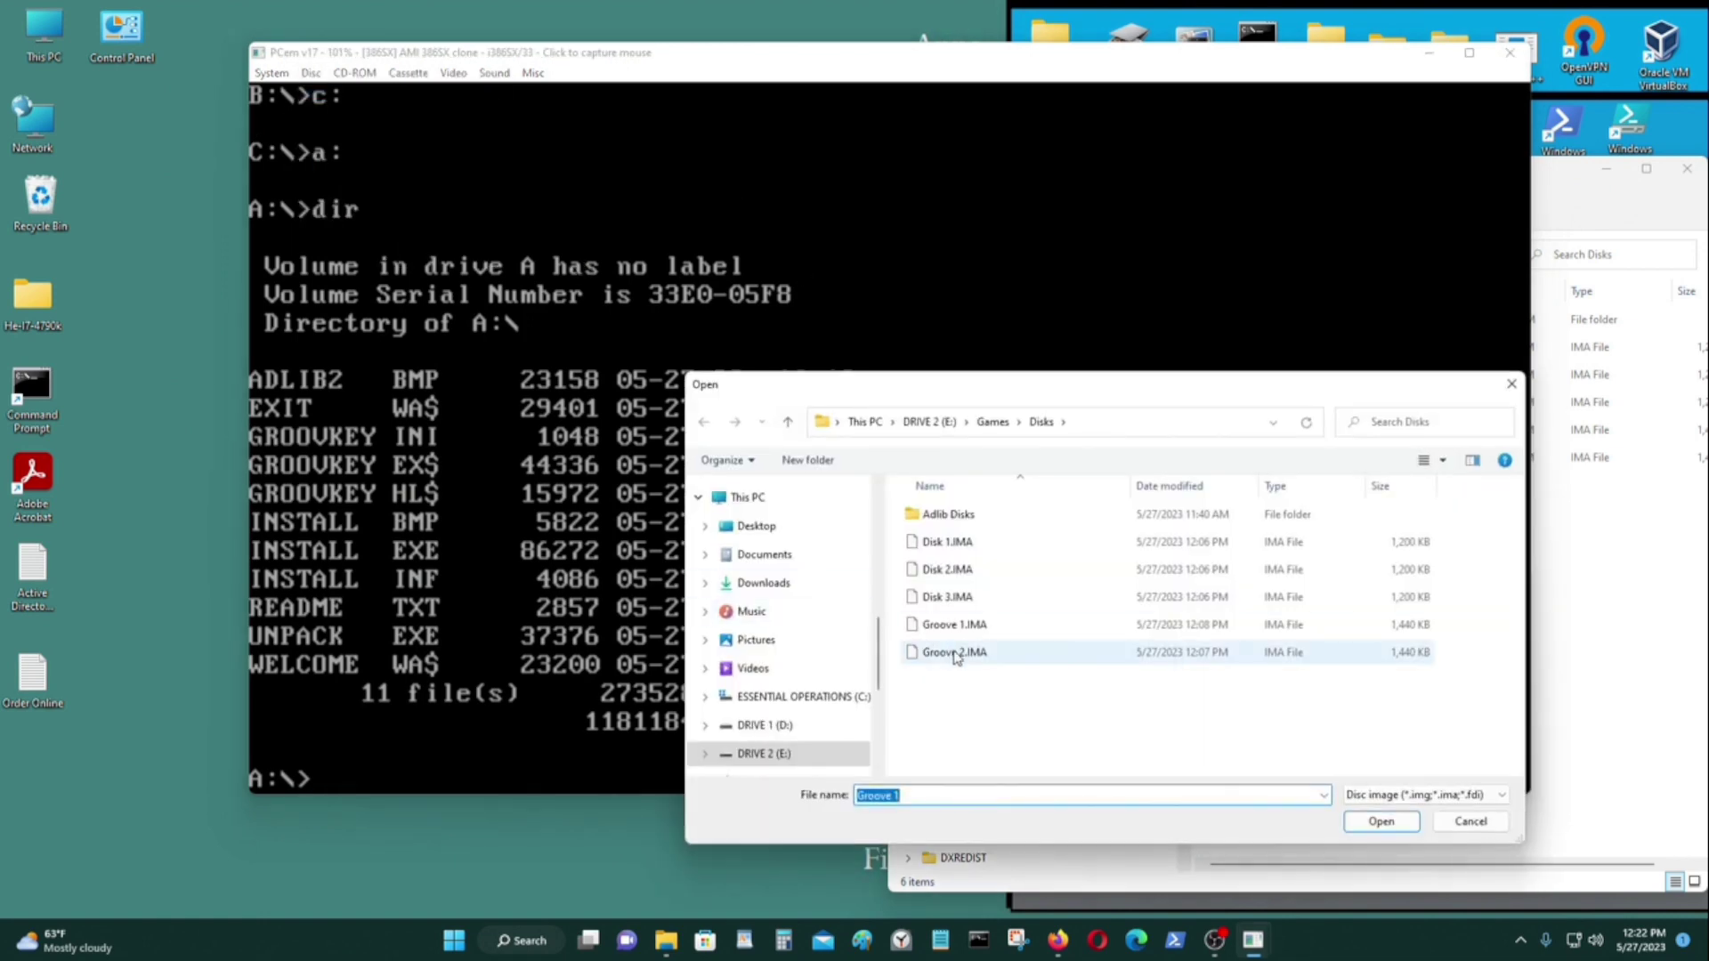
pyautogui.click(945, 651)
pyautogui.click(1375, 817)
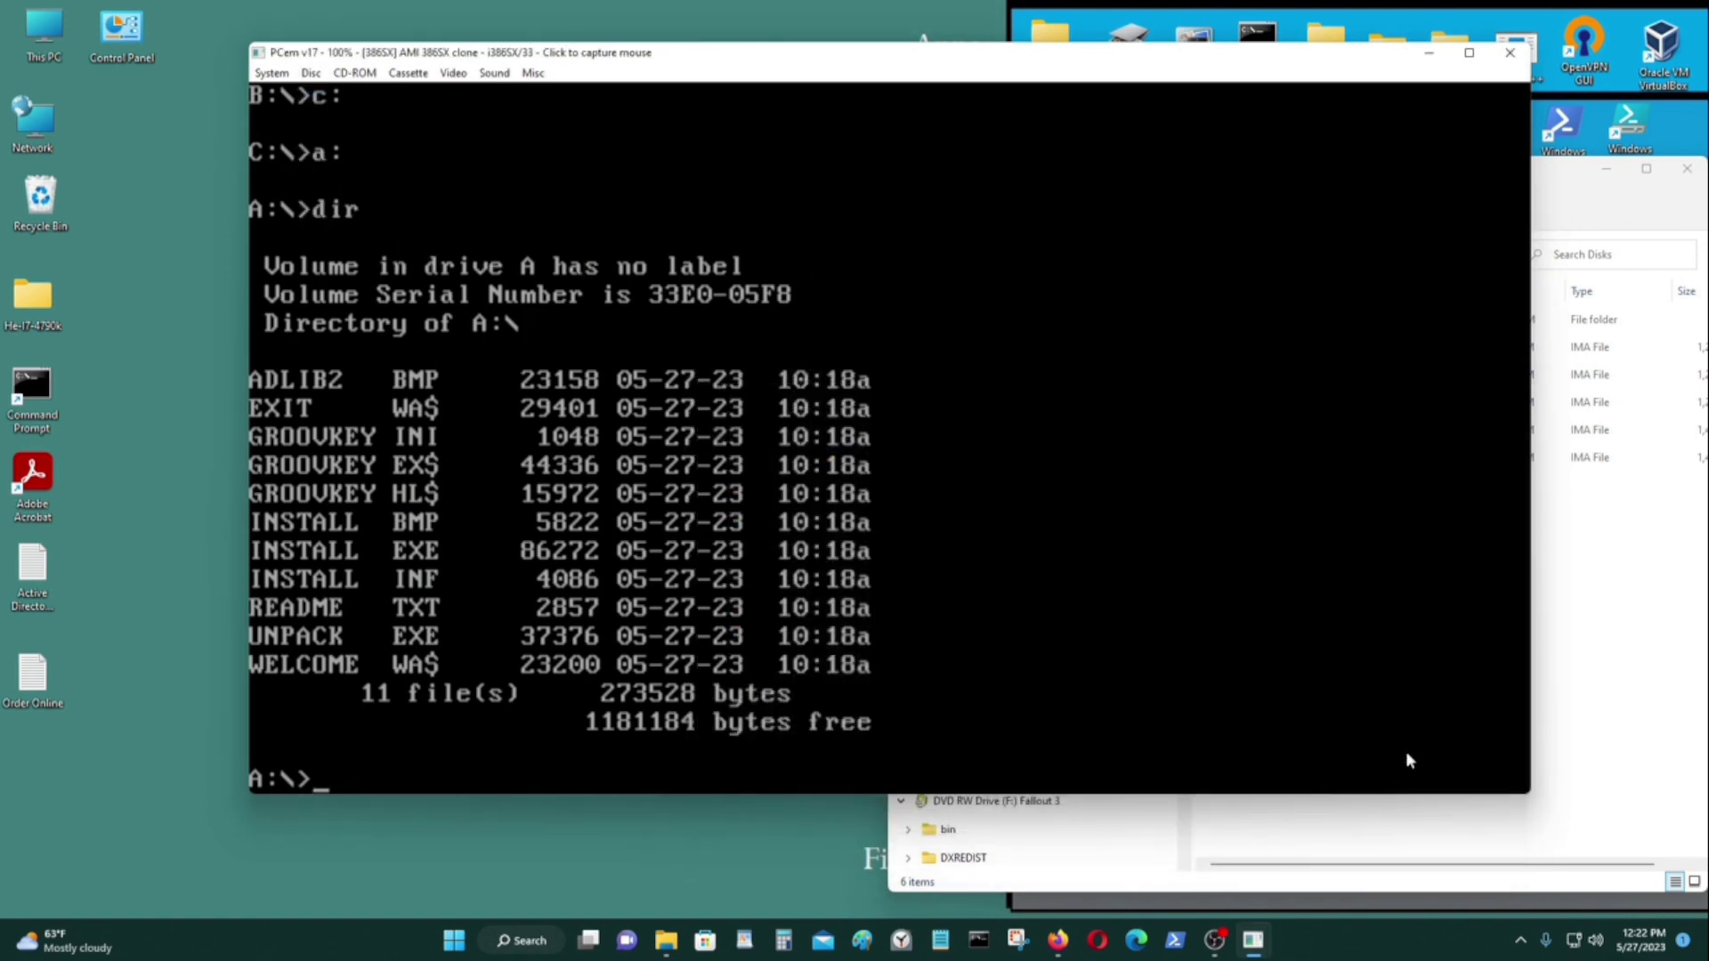
pyautogui.write('dir')
pyautogui.press('Return')
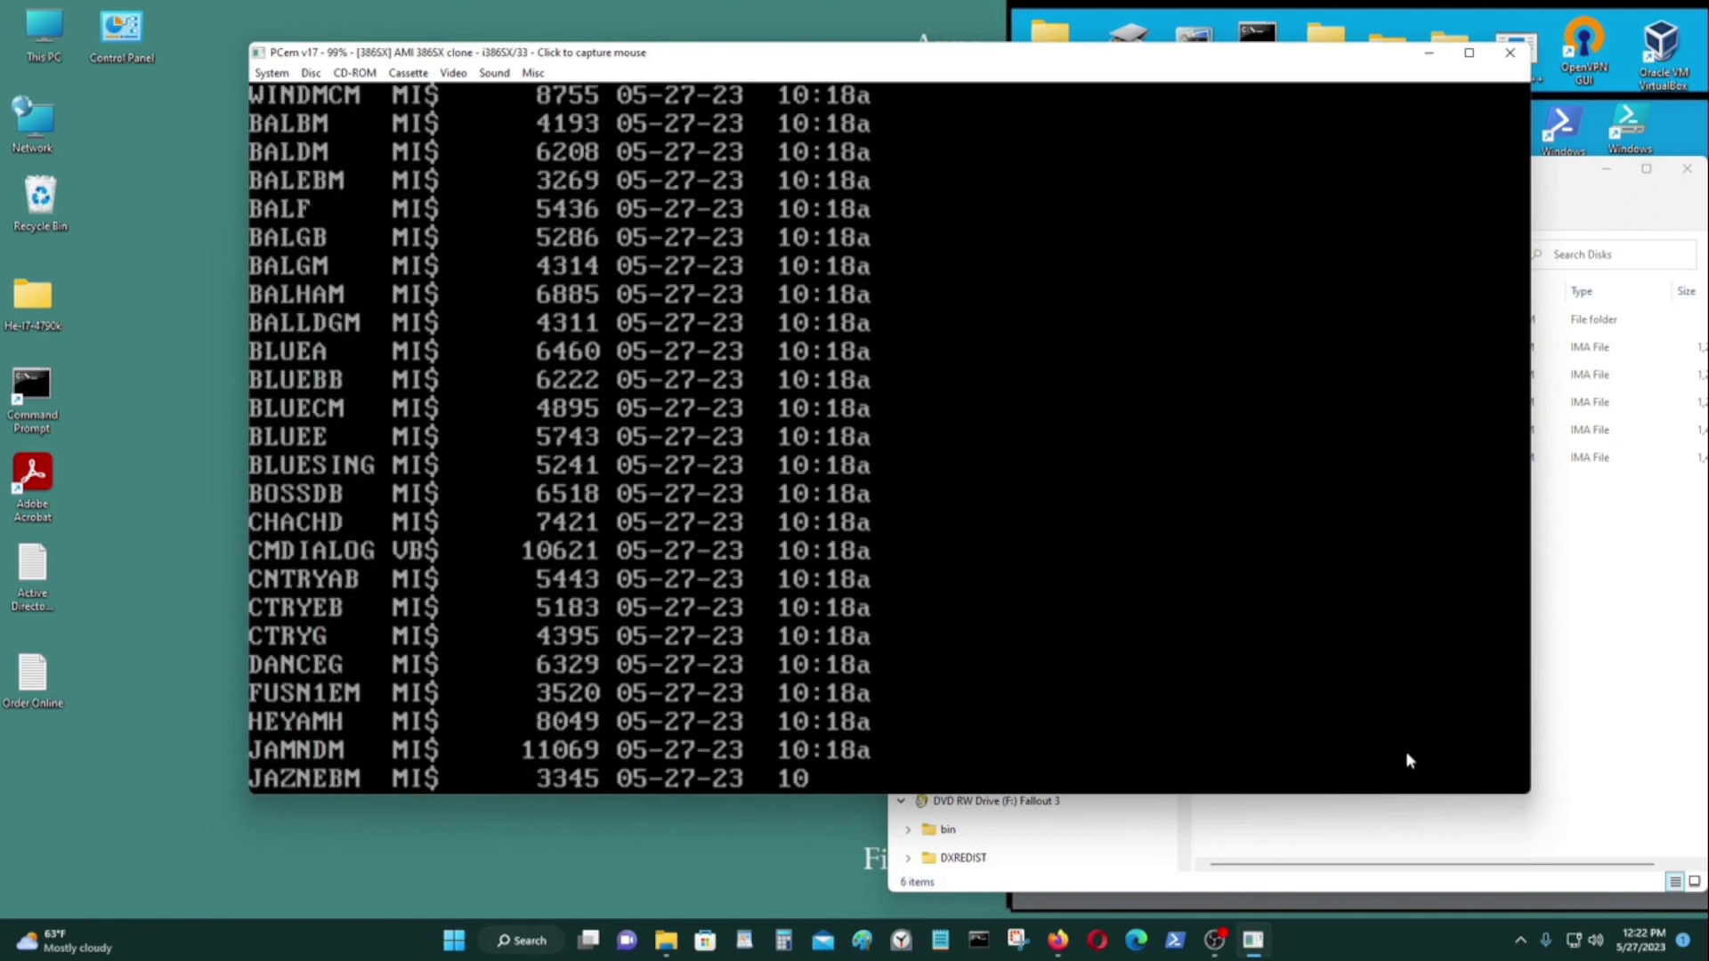
# List the contents of drive C, then shut down the emulated 386 SX
pyautogui.write('c')
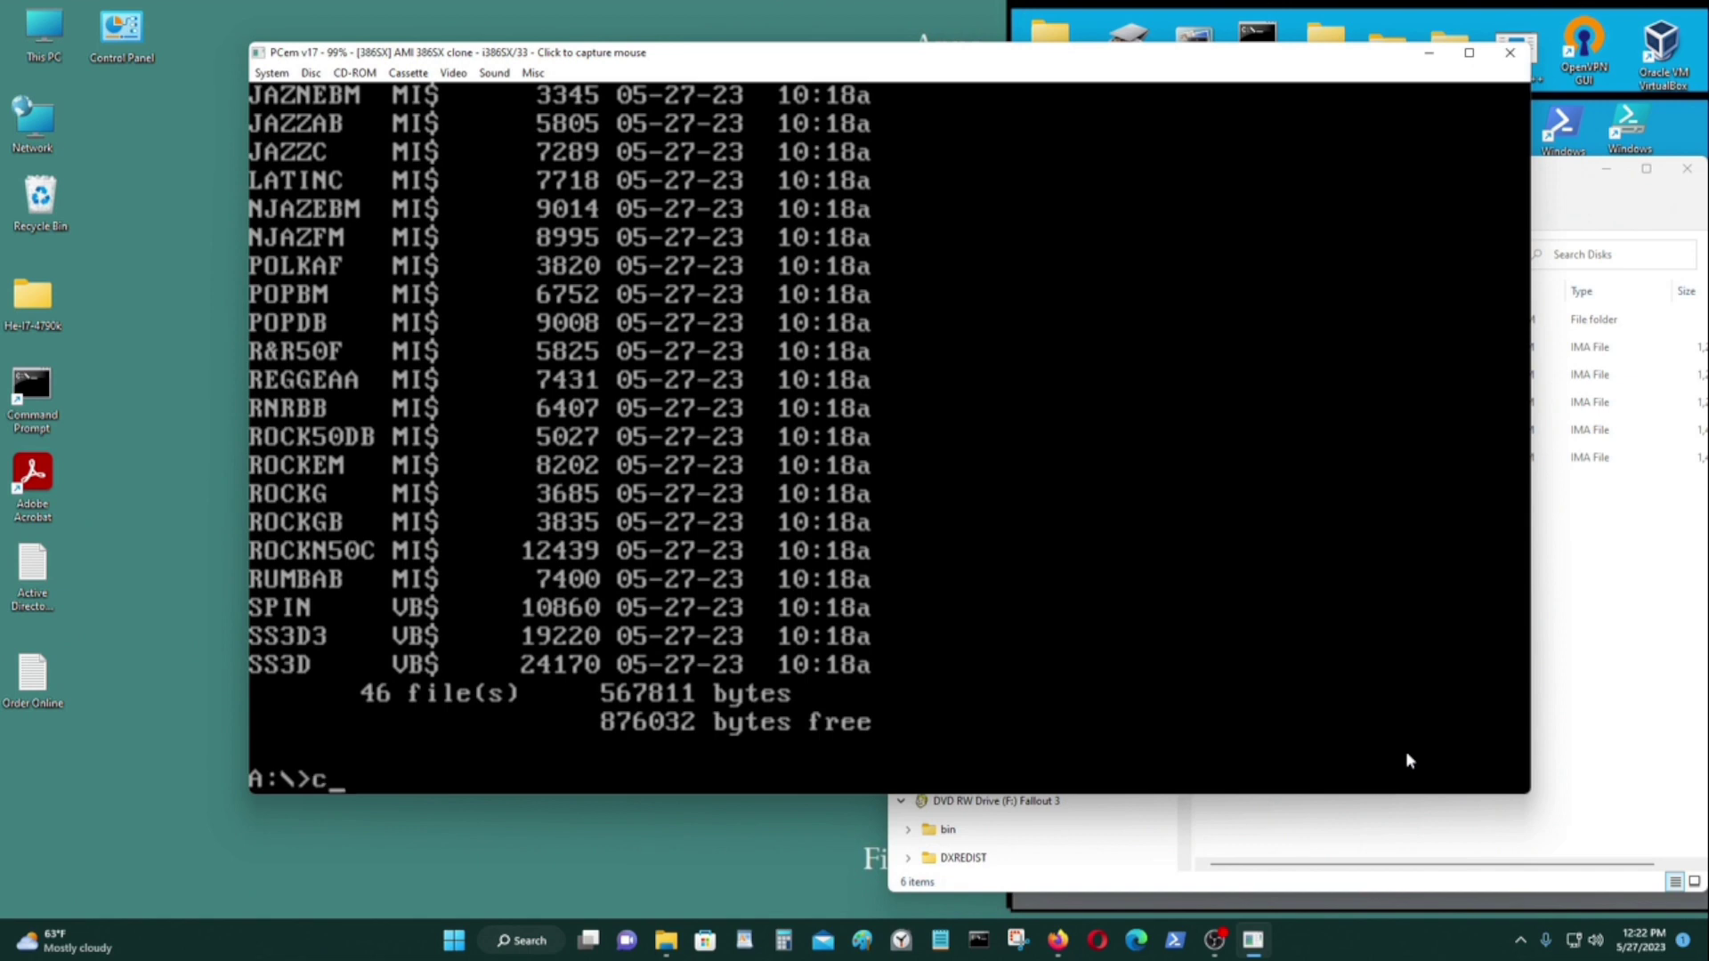
pyautogui.write(':')
pyautogui.press('Return')
pyautogui.write('dir')
pyautogui.press('Return')
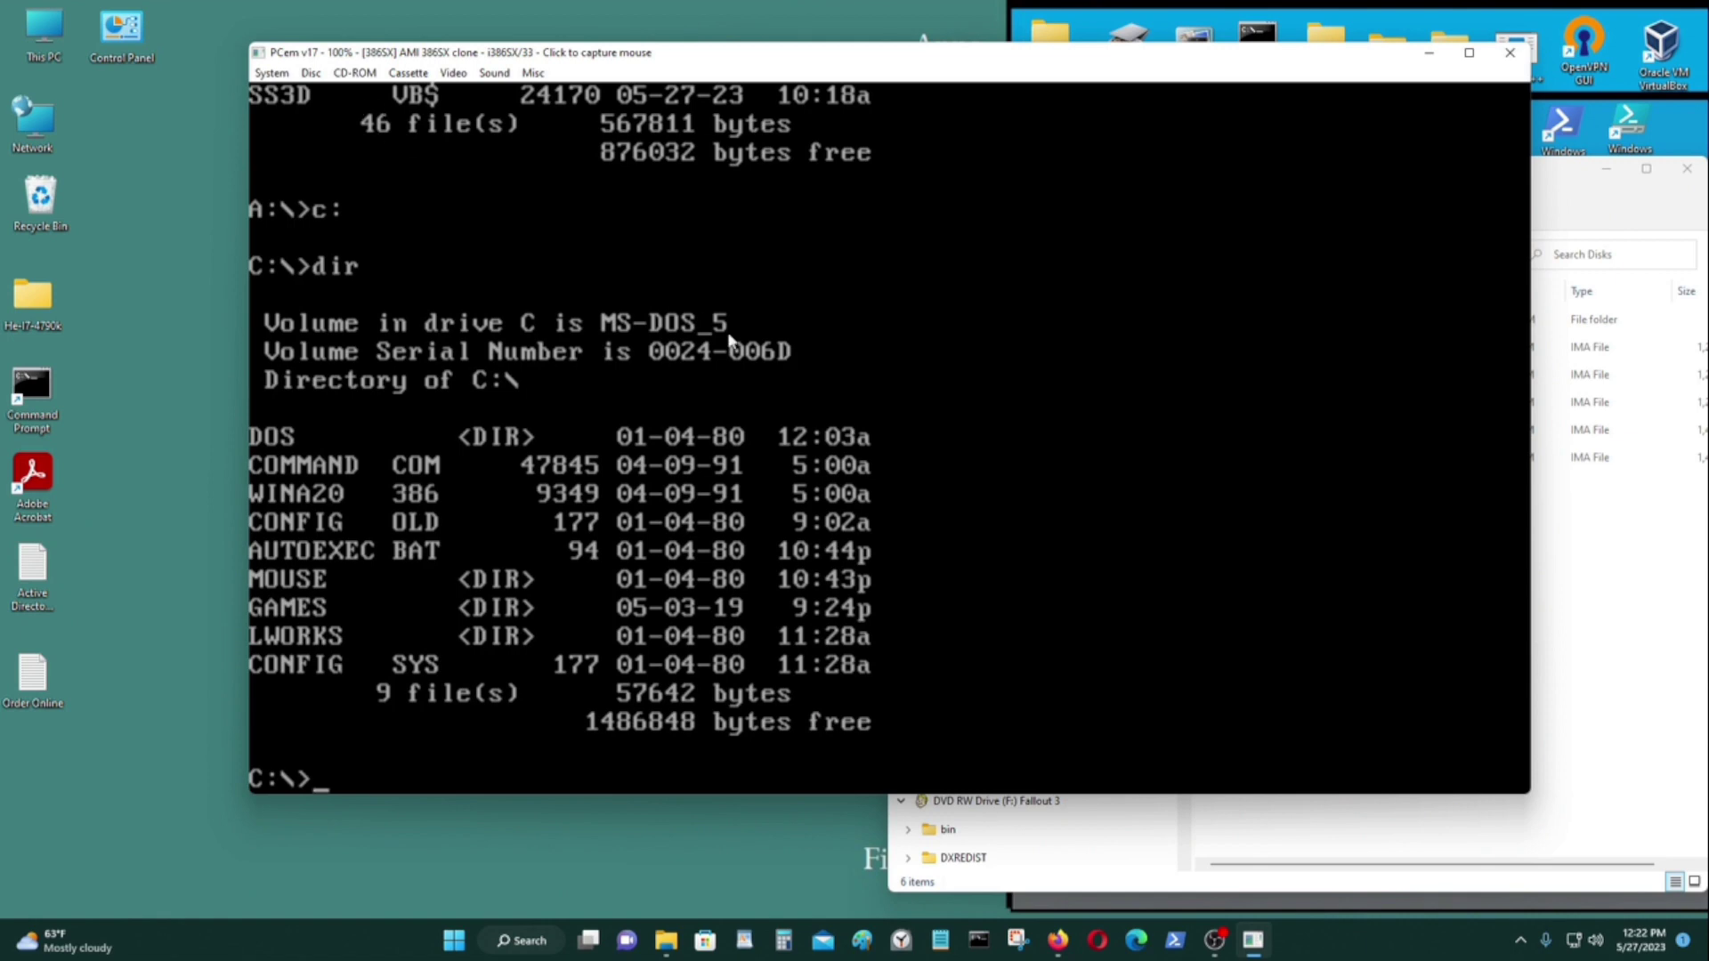
pyautogui.click(291, 75)
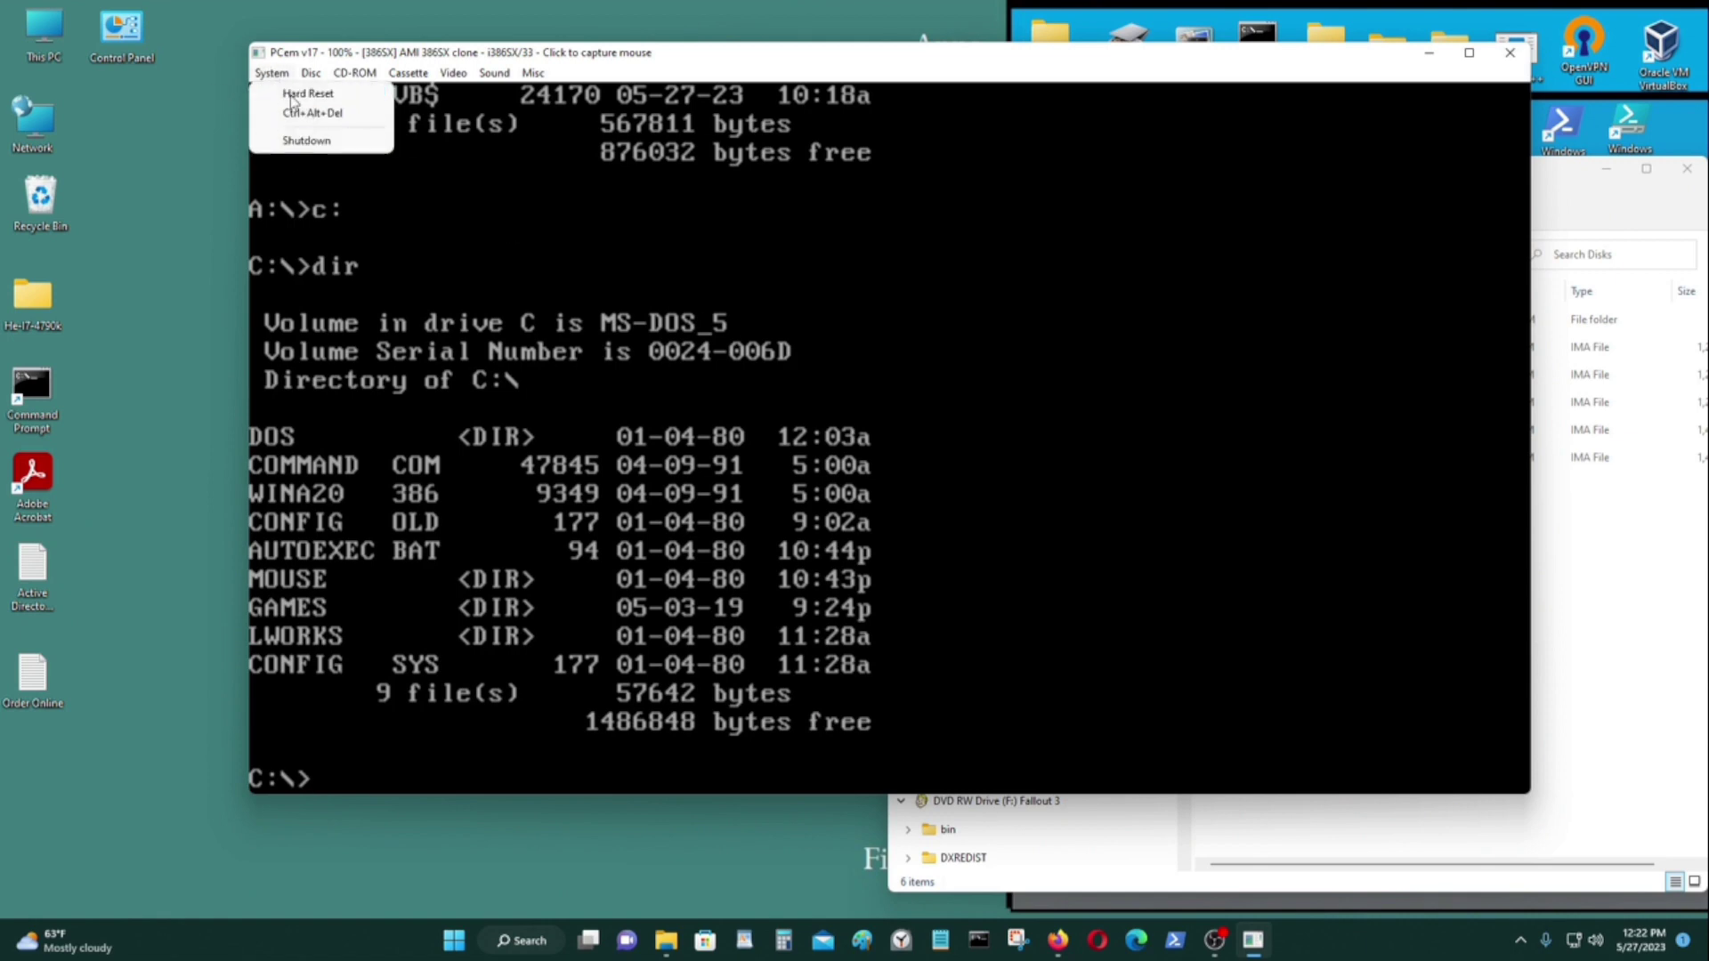
pyautogui.click(342, 141)
# Confirm the emulator shutdown and close the PCem Configuration Manager
pyautogui.click(734, 449)
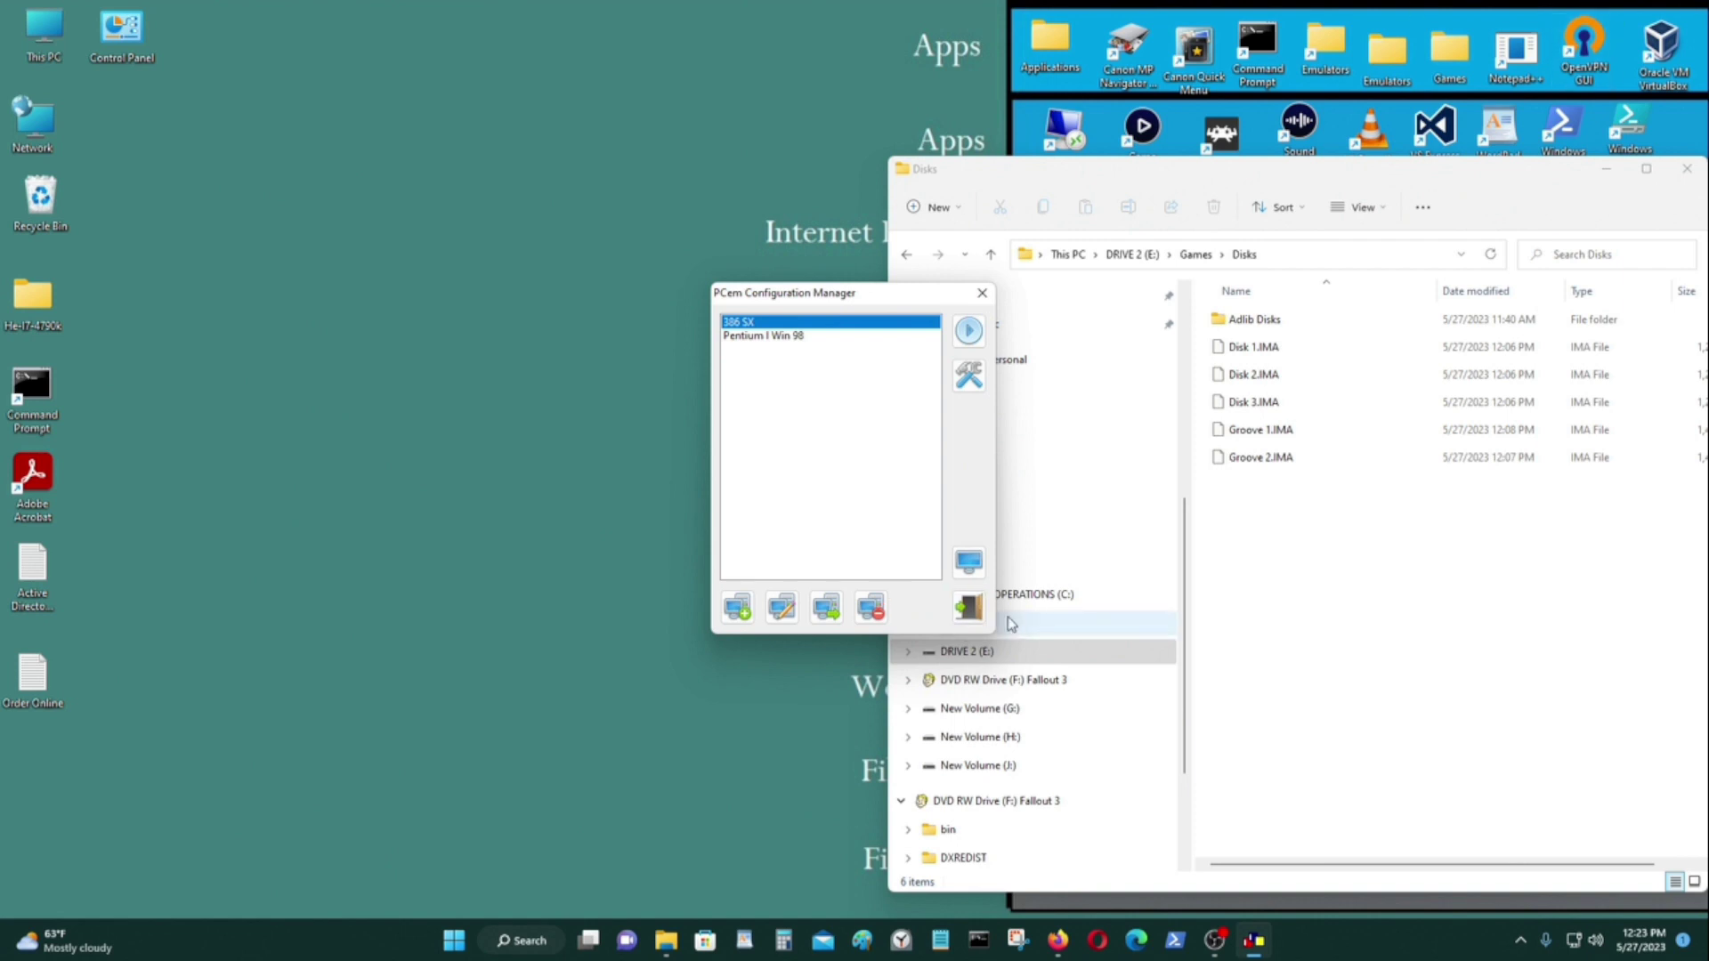
pyautogui.click(965, 607)
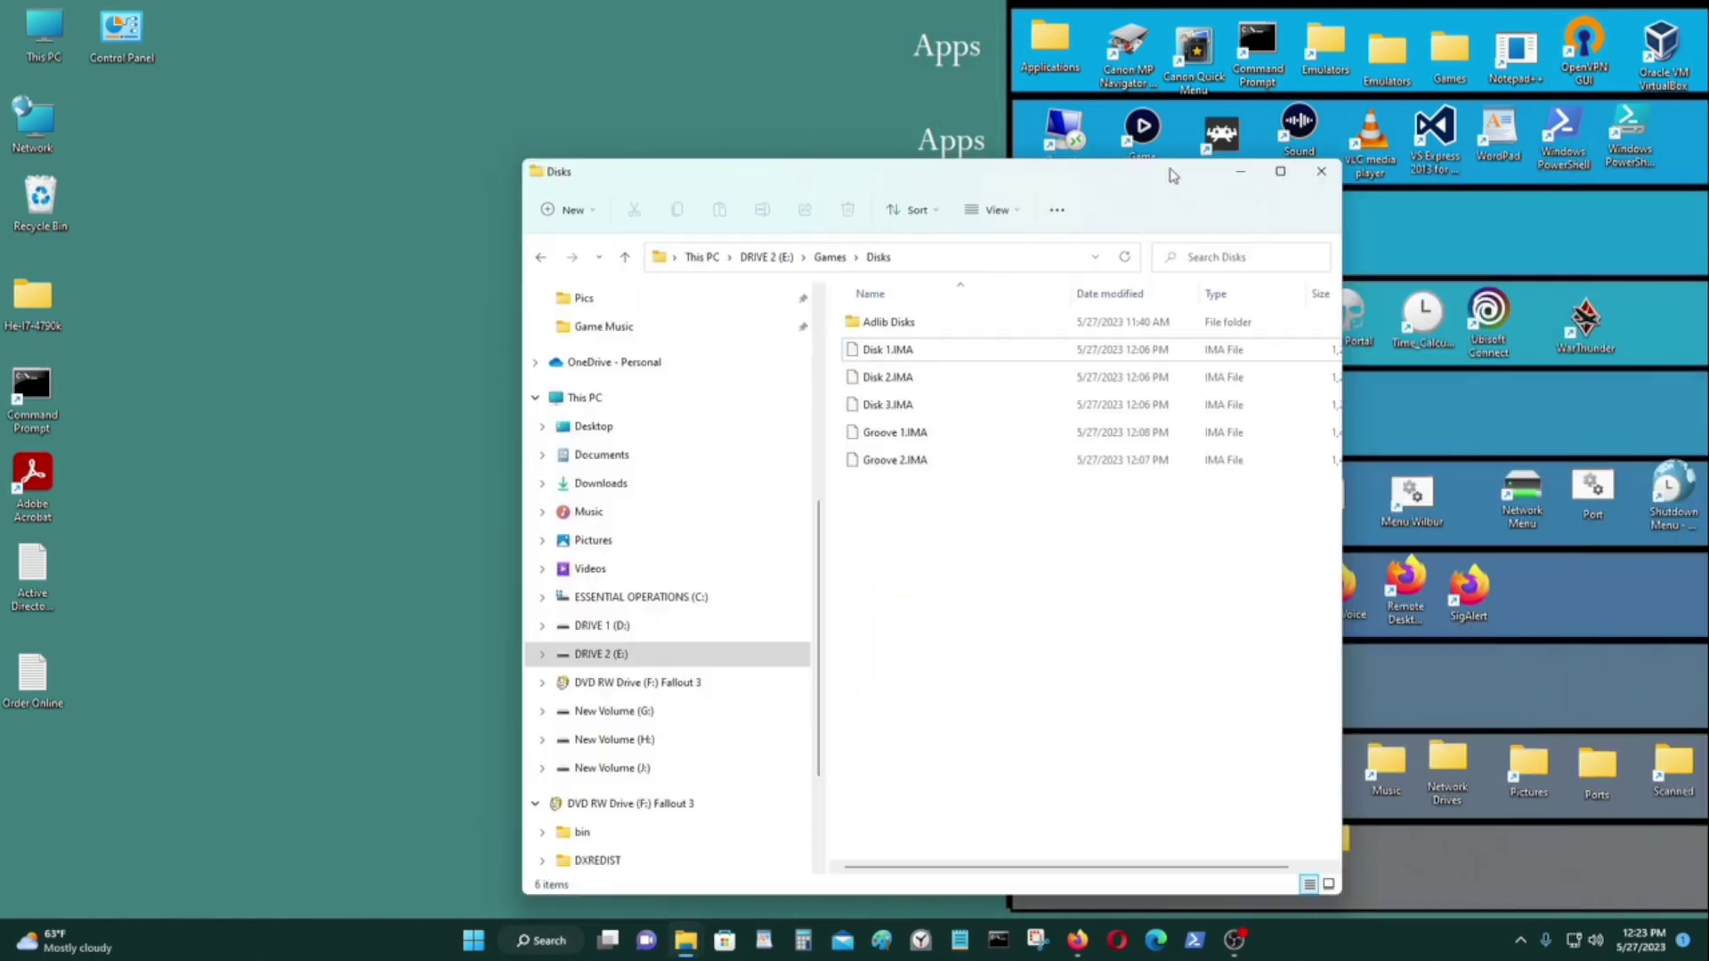